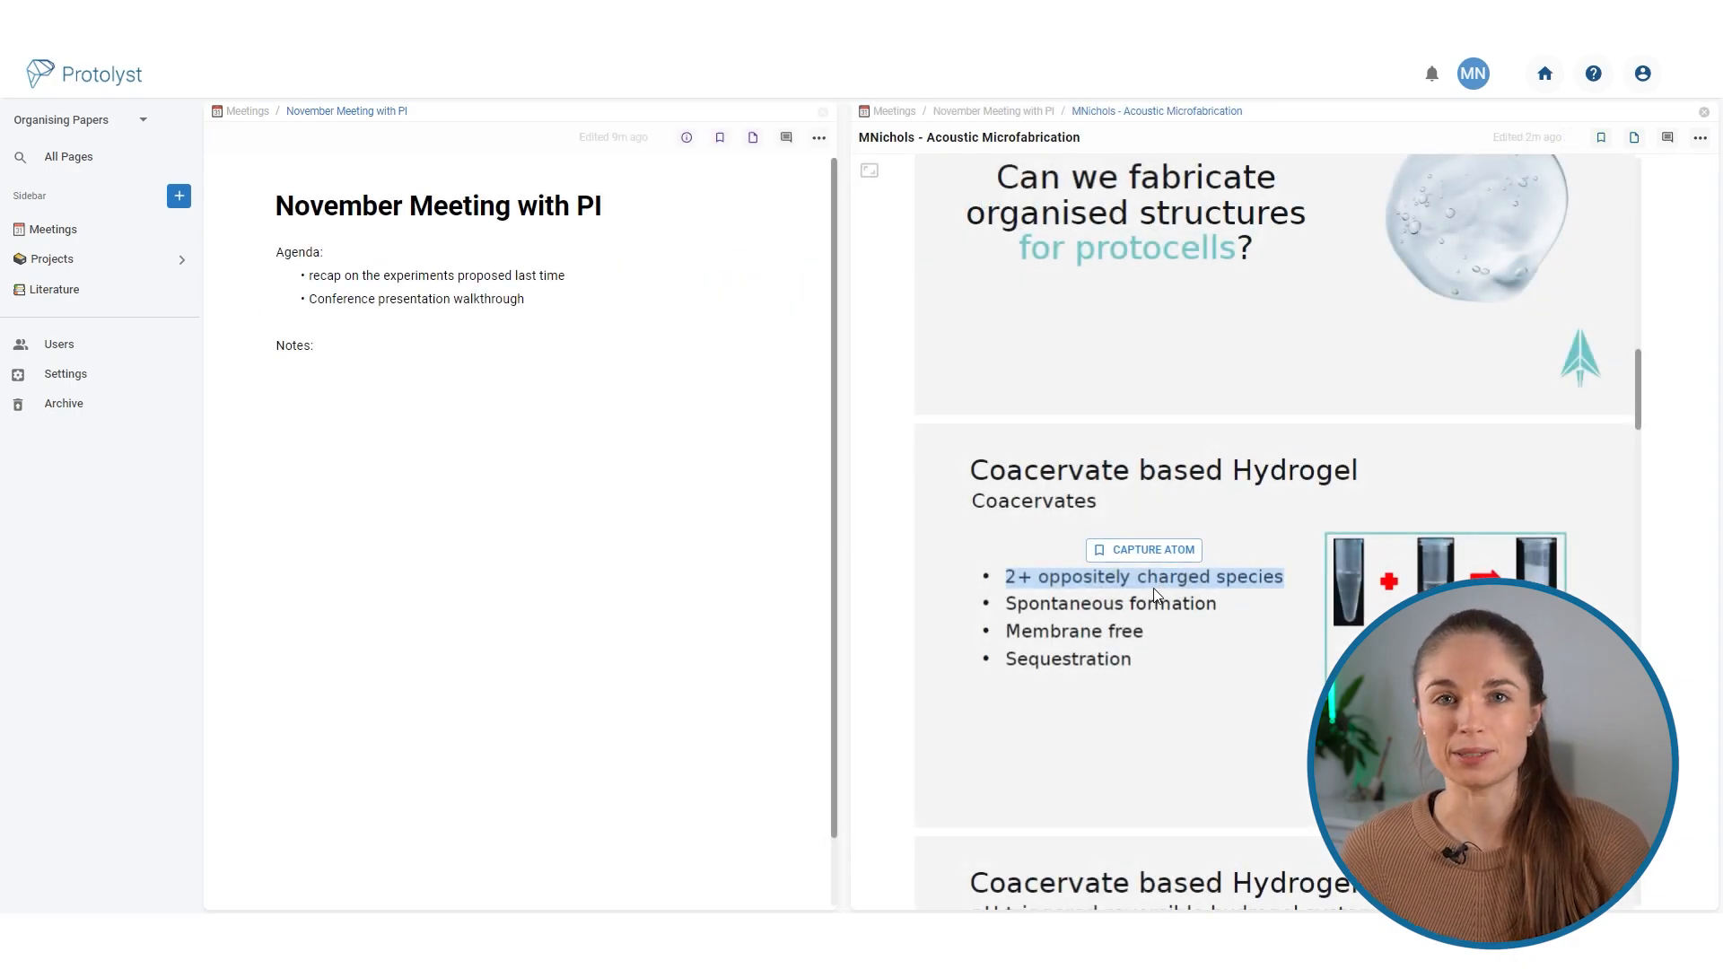
Insert the selected slide text "2+ oppositely charged species" as a cited quote under Notes on the November Meeting with PI page.
drag(1152, 595, 292, 378)
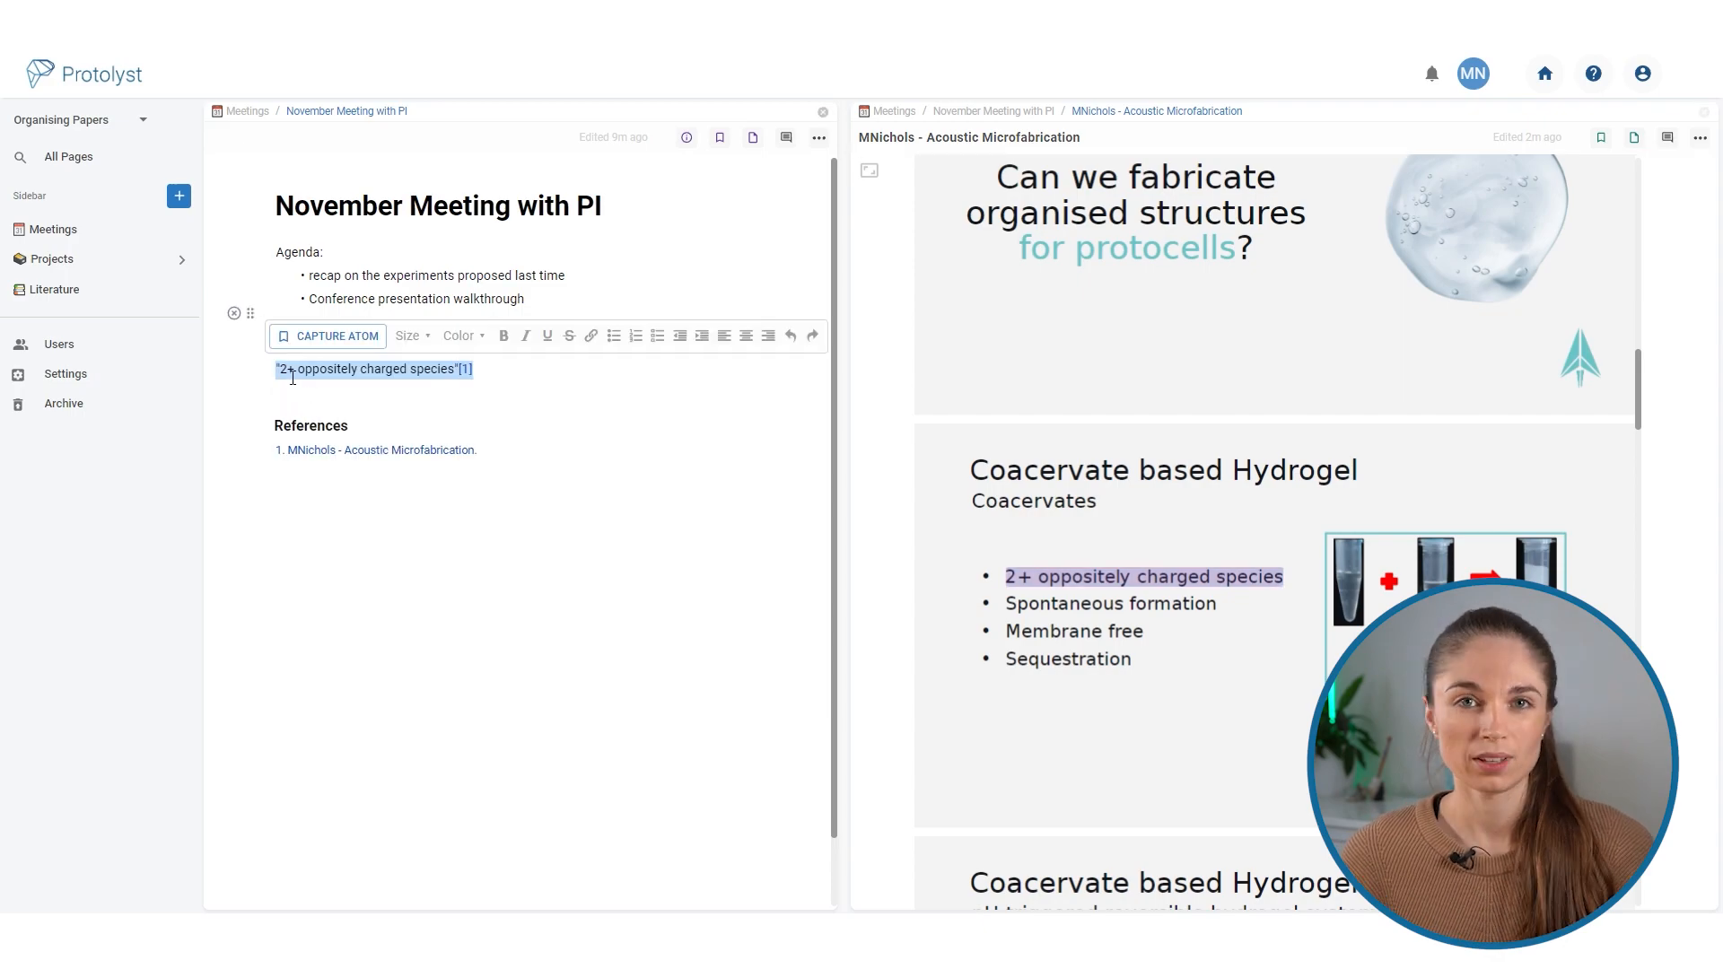
click(508, 380)
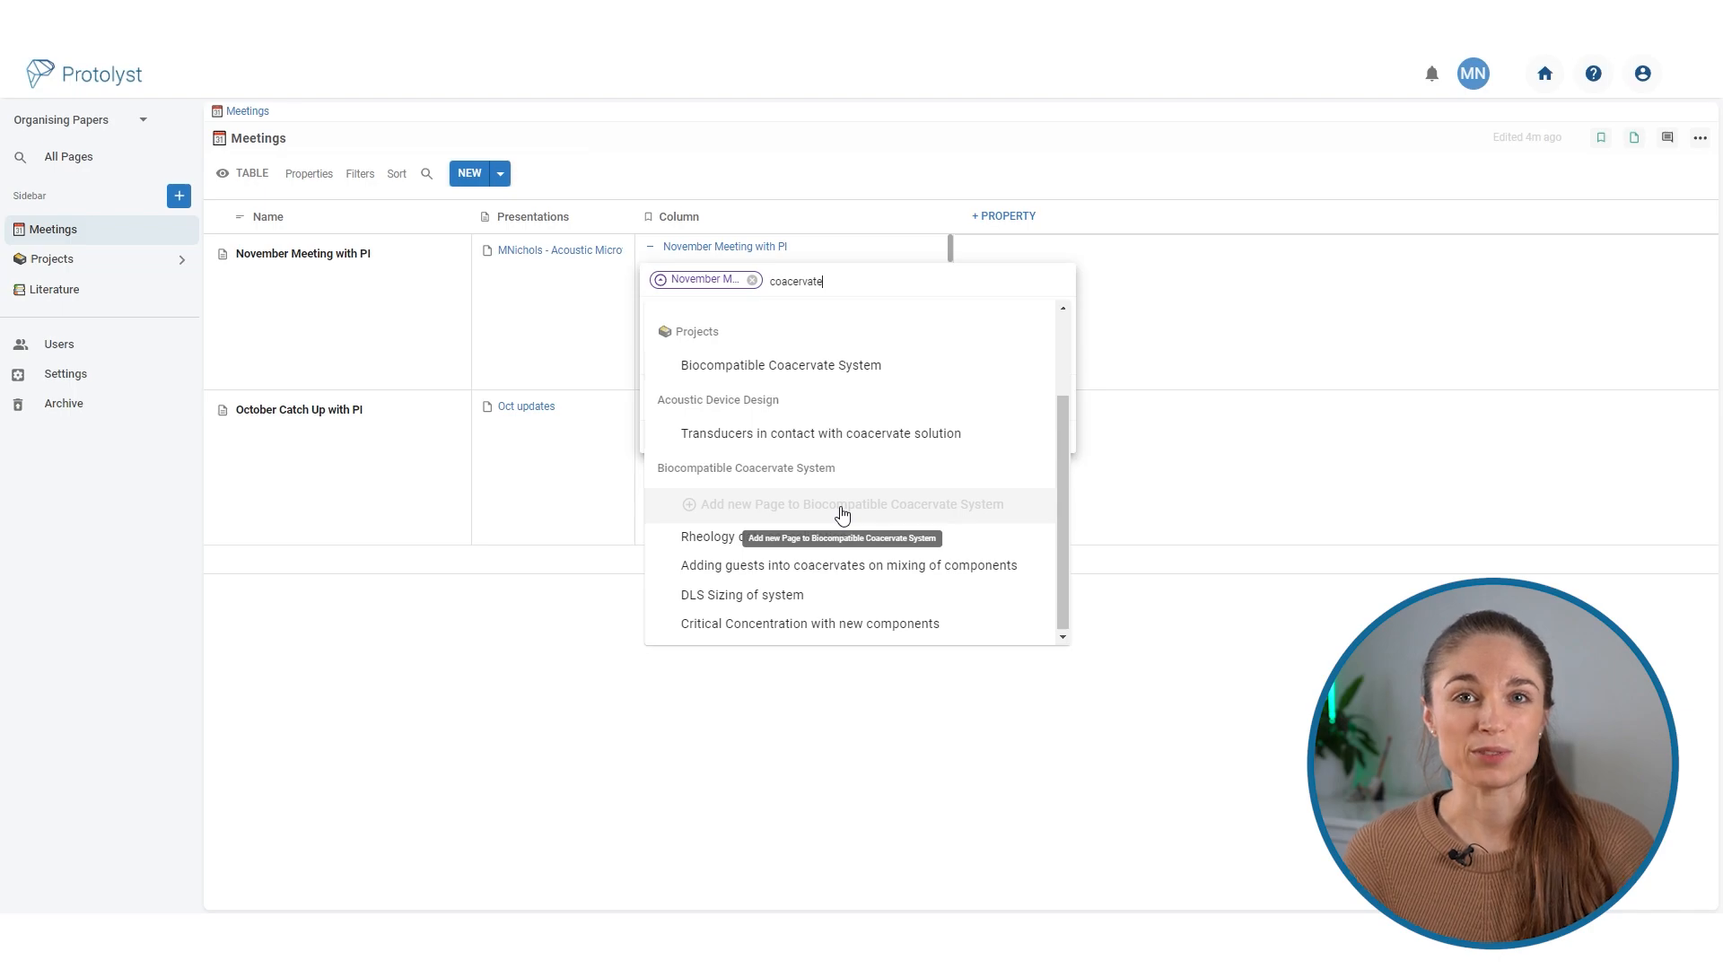
Add a new page named "try 2+ components" to Biocompatible Coacervate System from the atom's tag list, and open the Acoustic Device Design project.
click(843, 505)
text(try 2+ components)
click(976, 554)
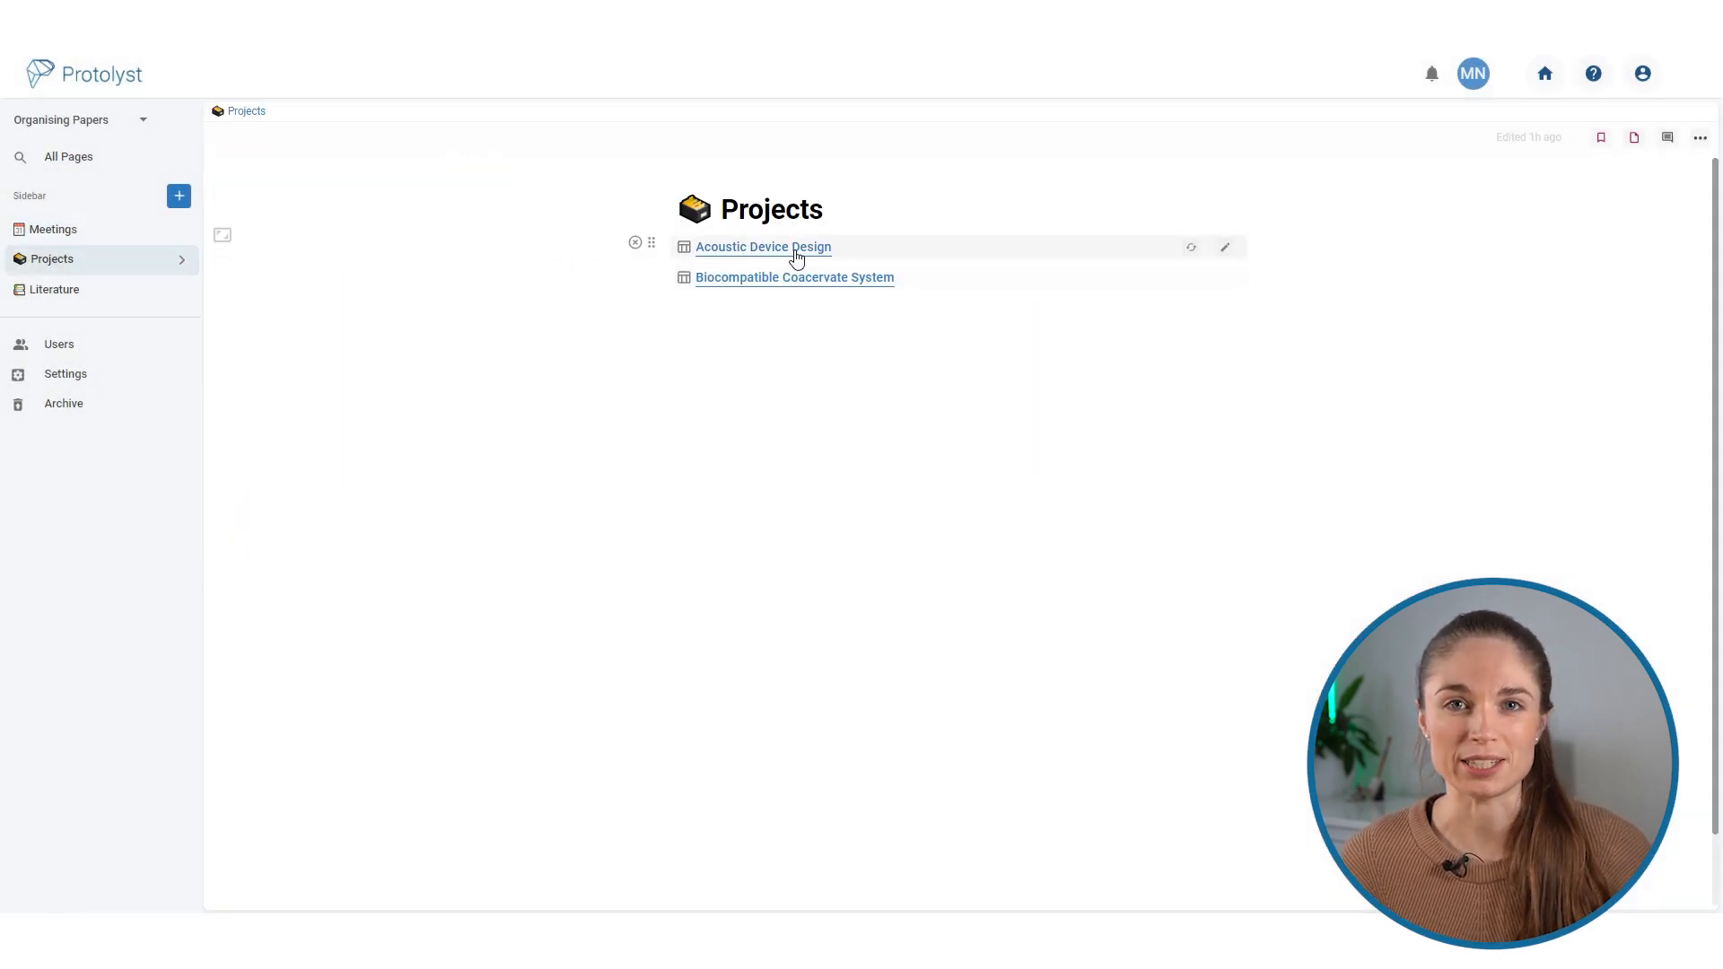
click(796, 257)
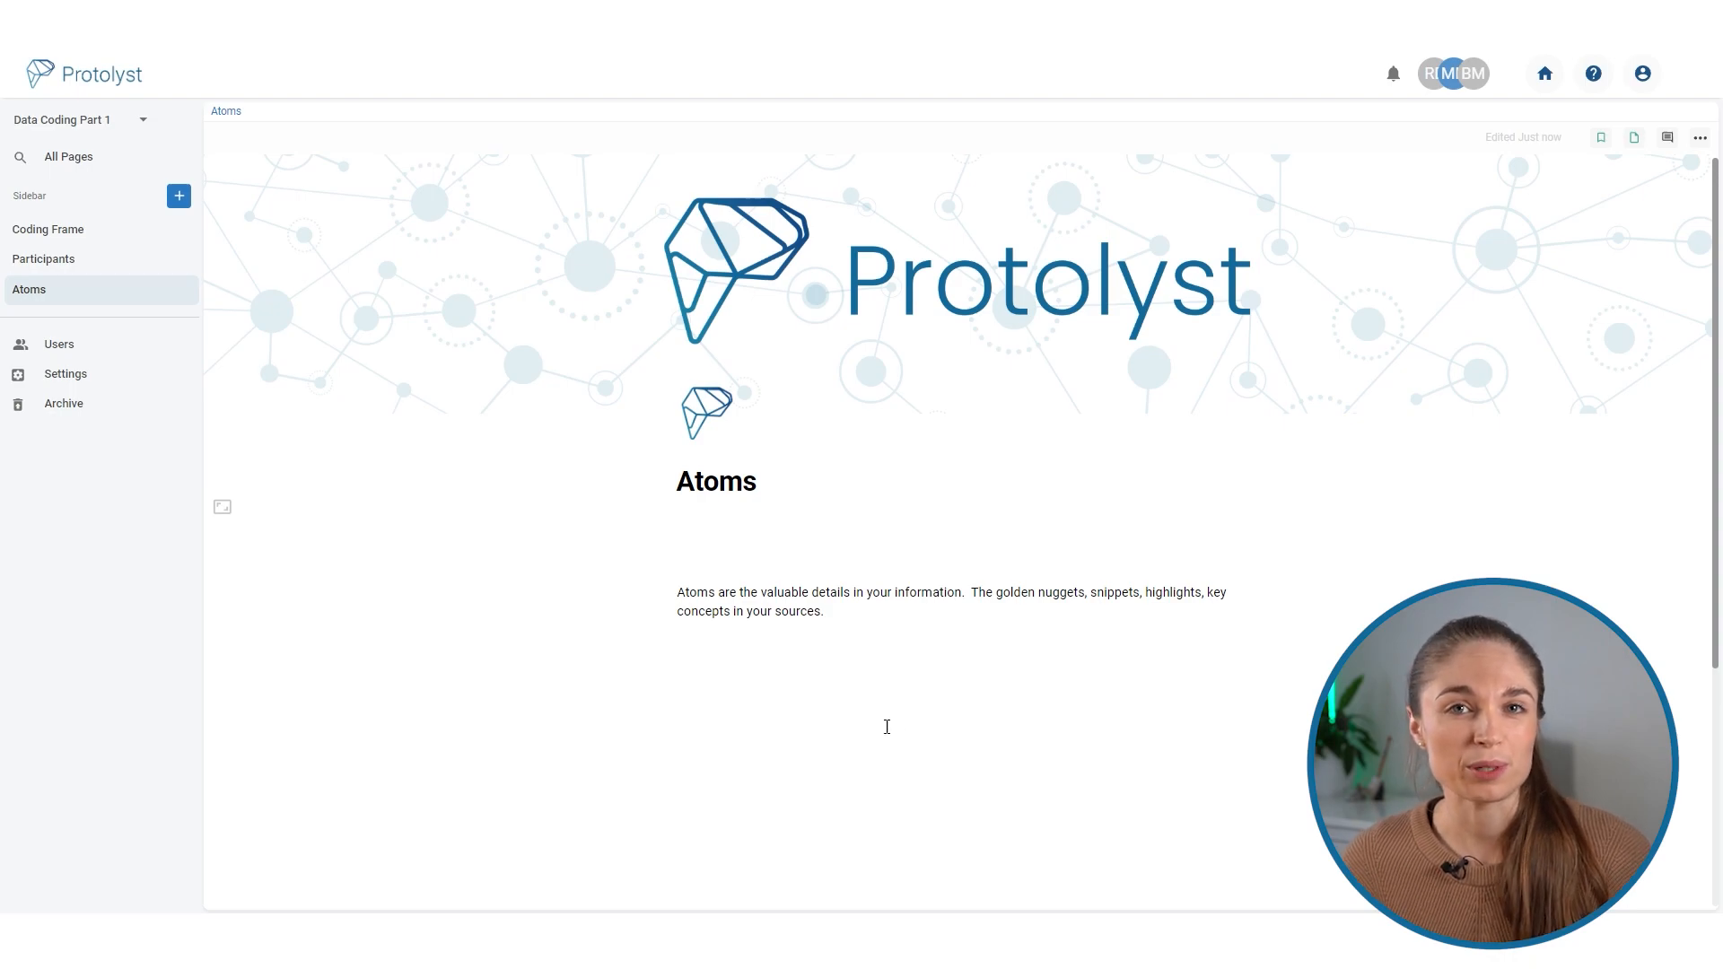
Capture the sentence "Atoms are the valuable details in your information." on the Atoms page as an atom.
drag(677, 594, 975, 599)
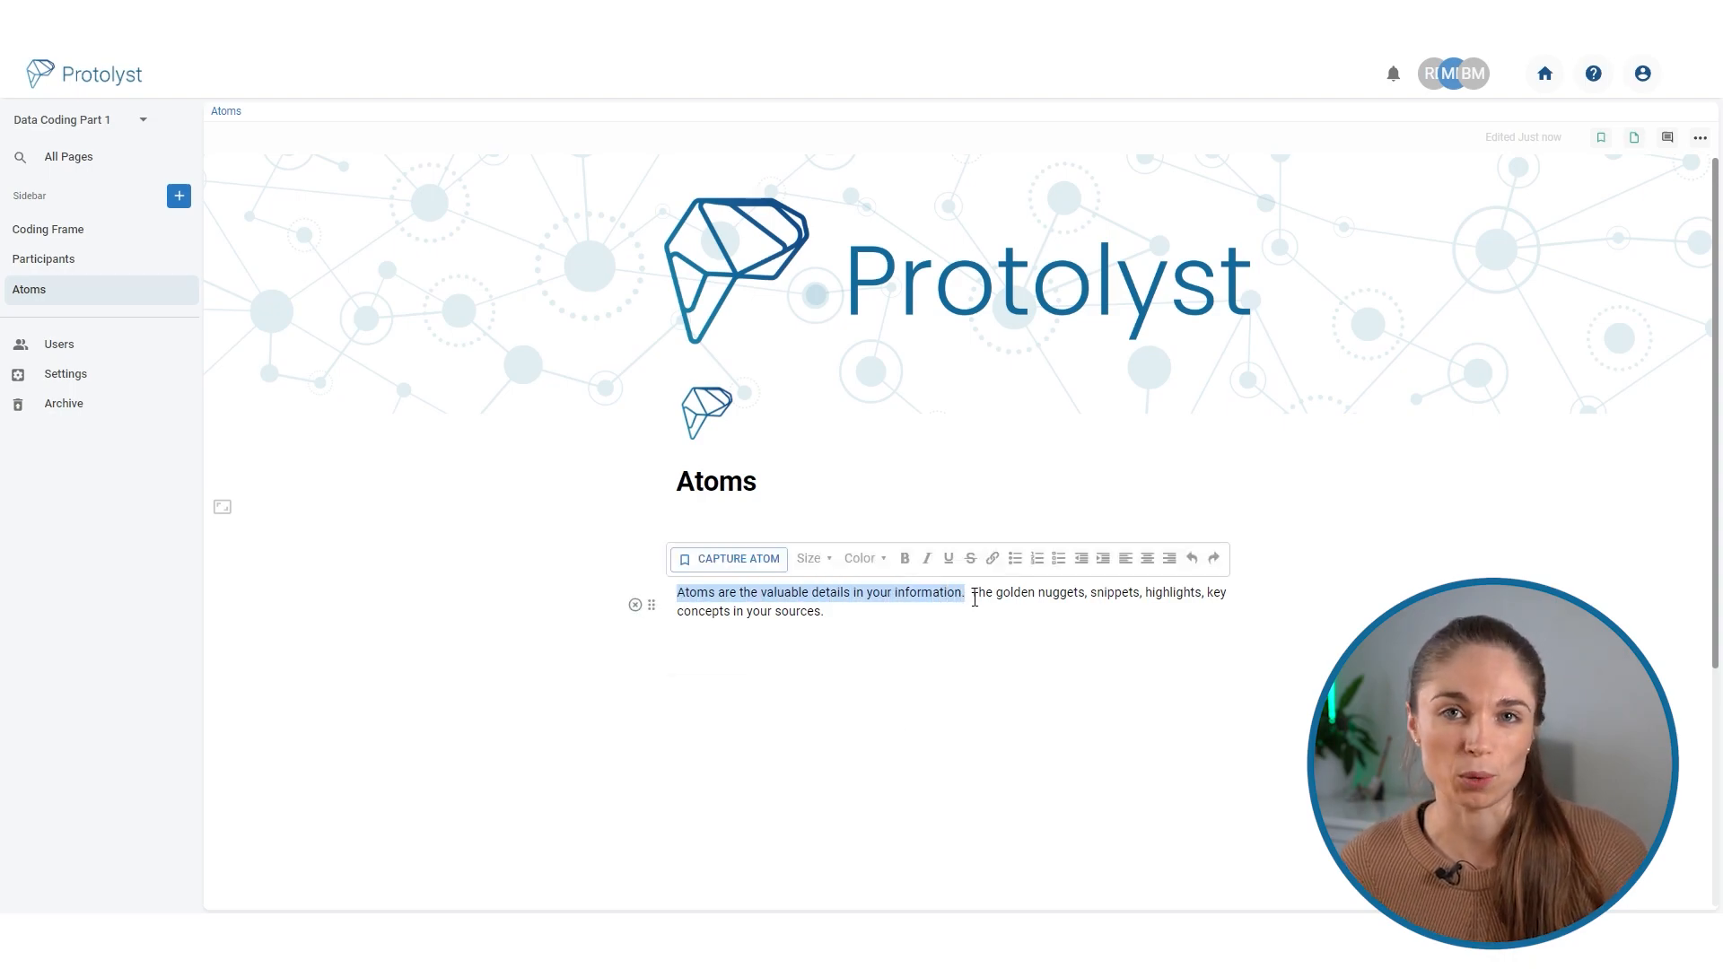
click(755, 571)
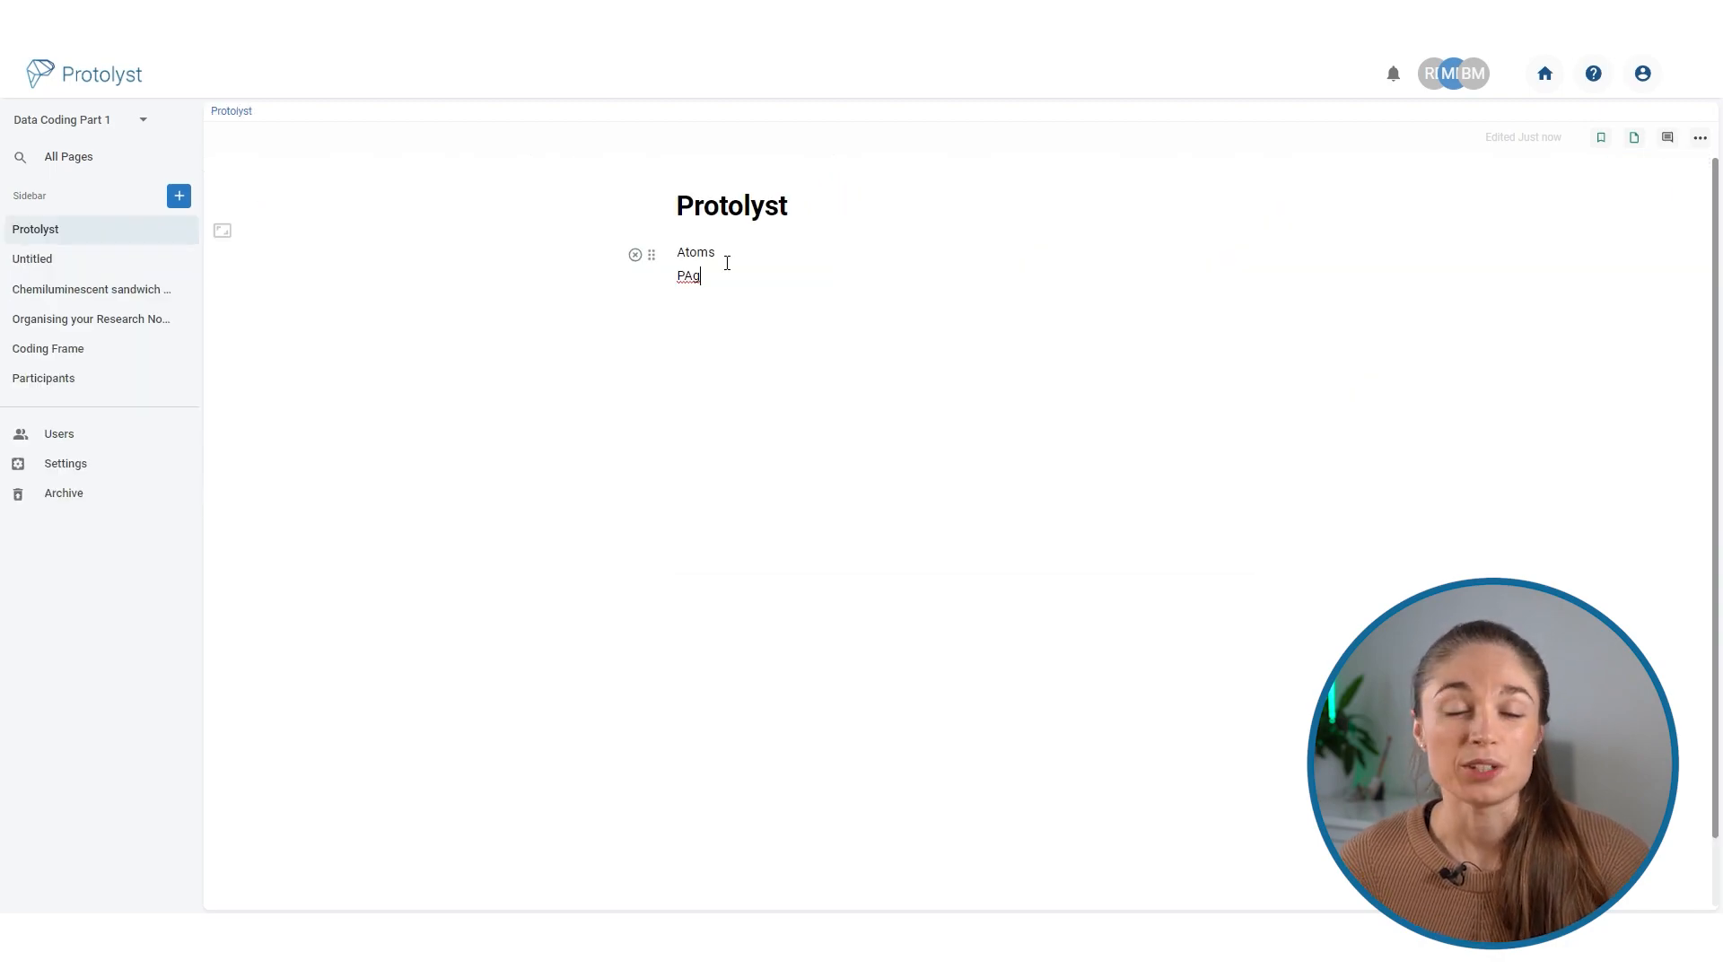
Finish the word "PAges" below Atoms on the Protolyst page, and import the YouTube URL as web content into the untitled page.
text(es)
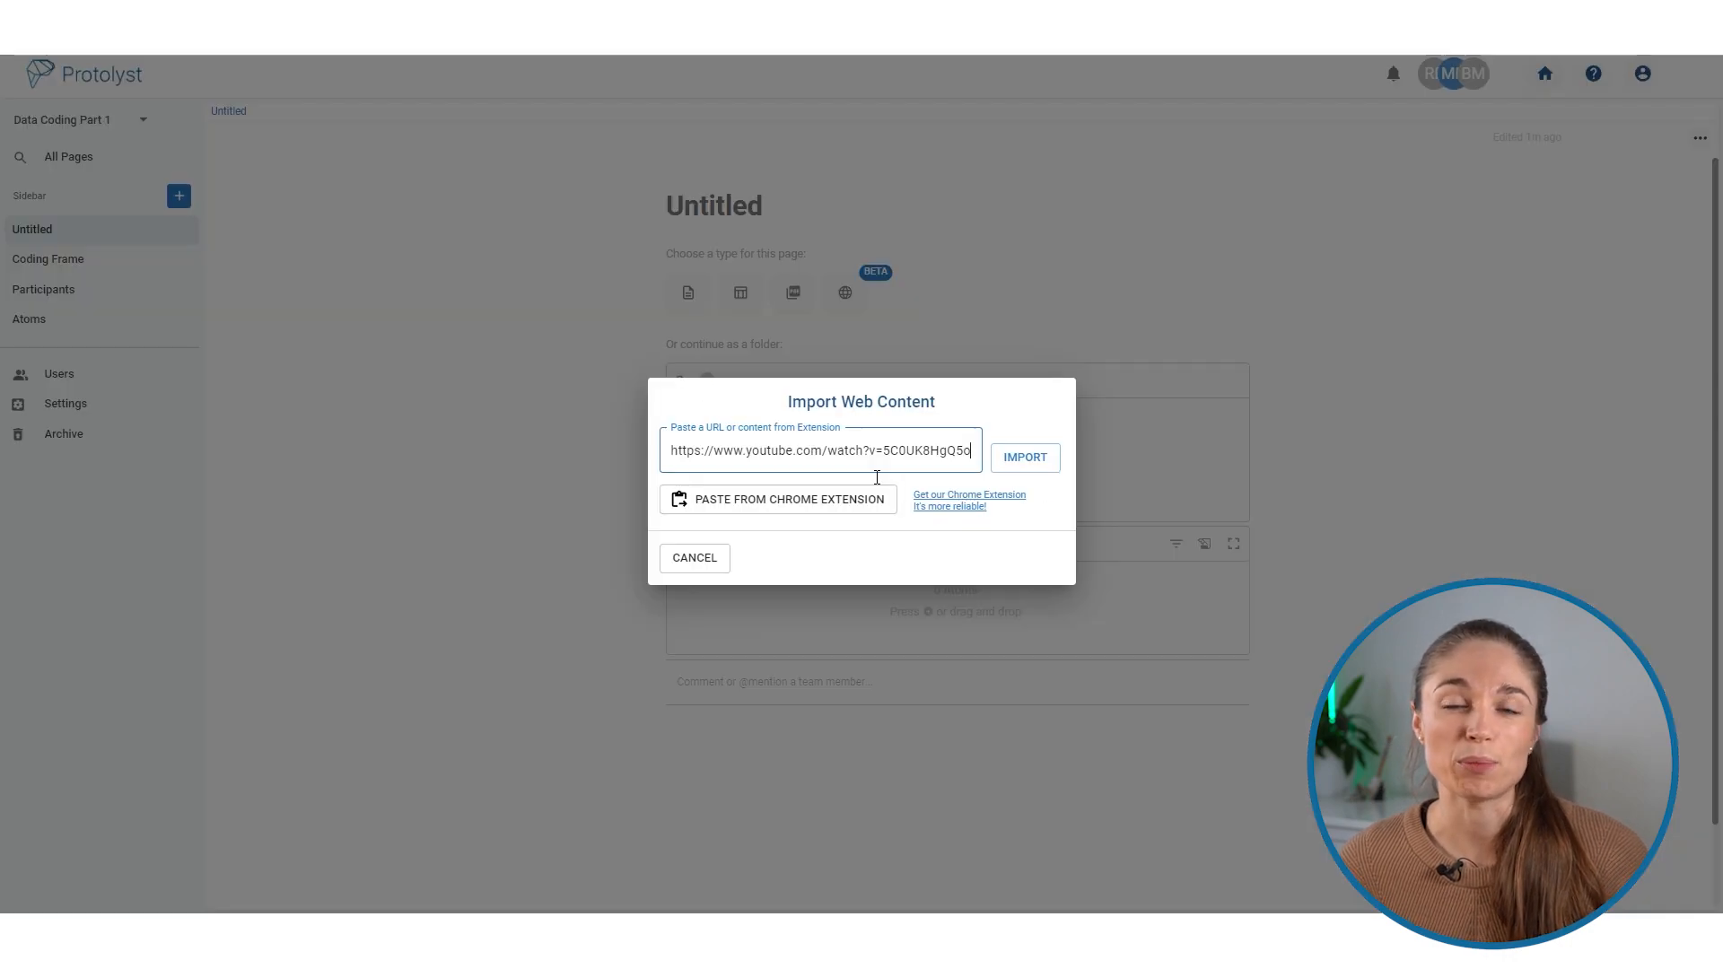
click(1052, 467)
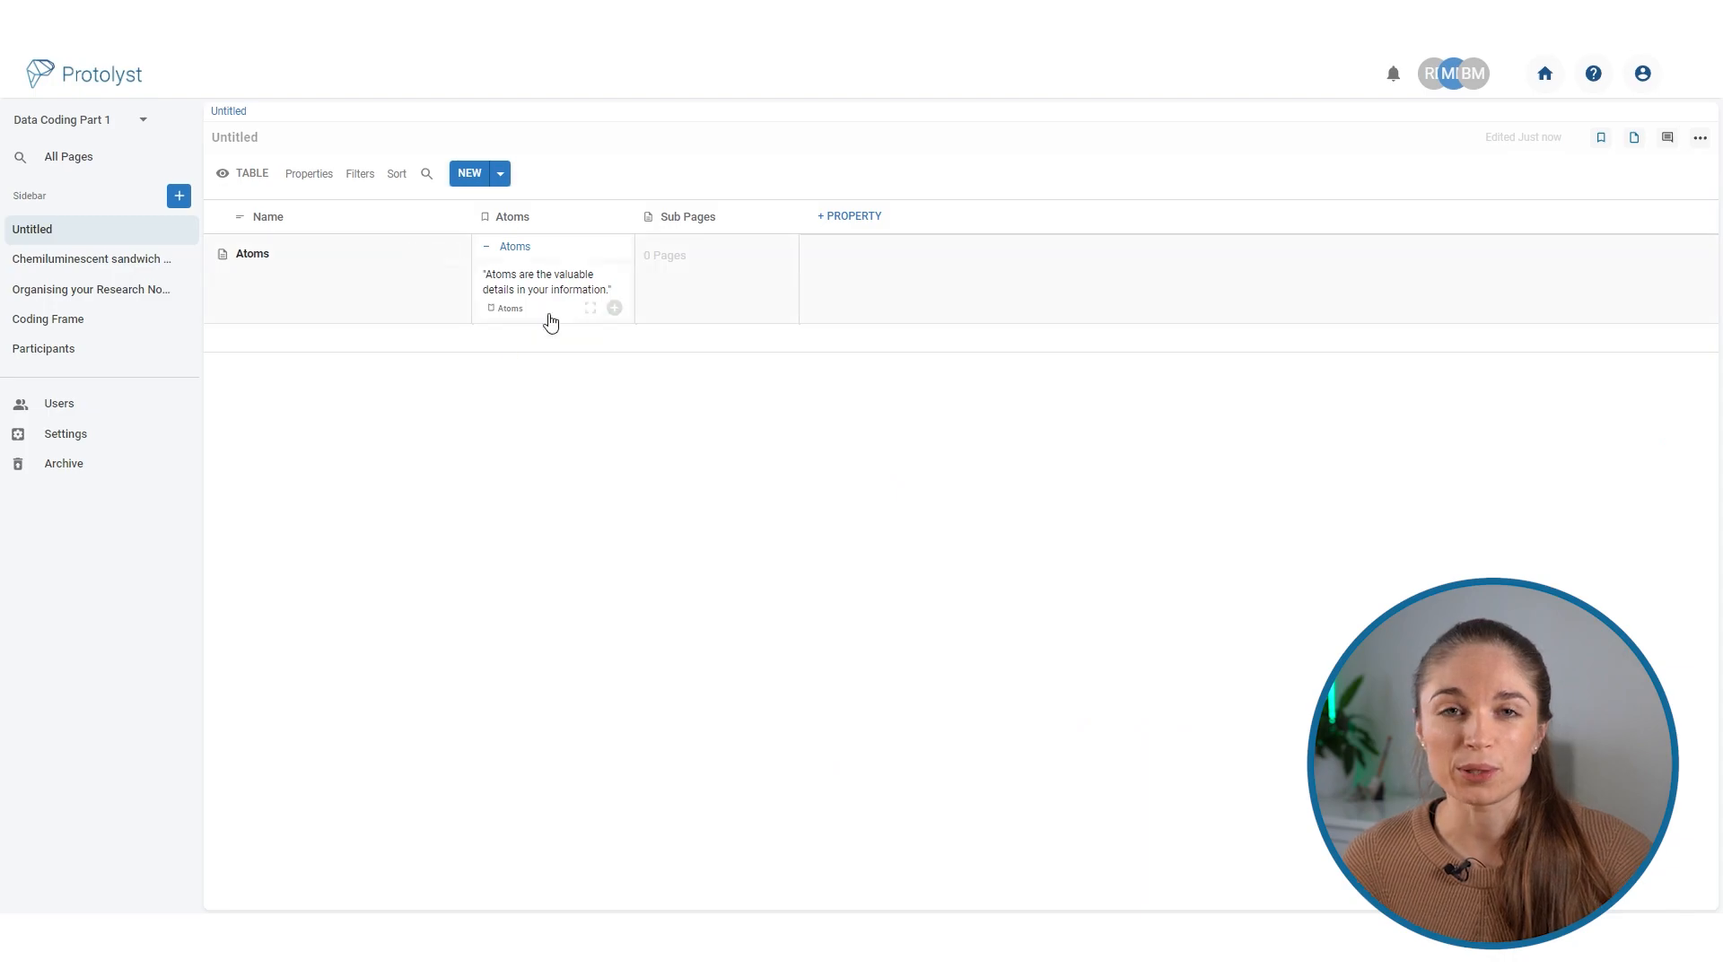
Widen the Atoms column in the untitled table.
drag(646, 218, 782, 218)
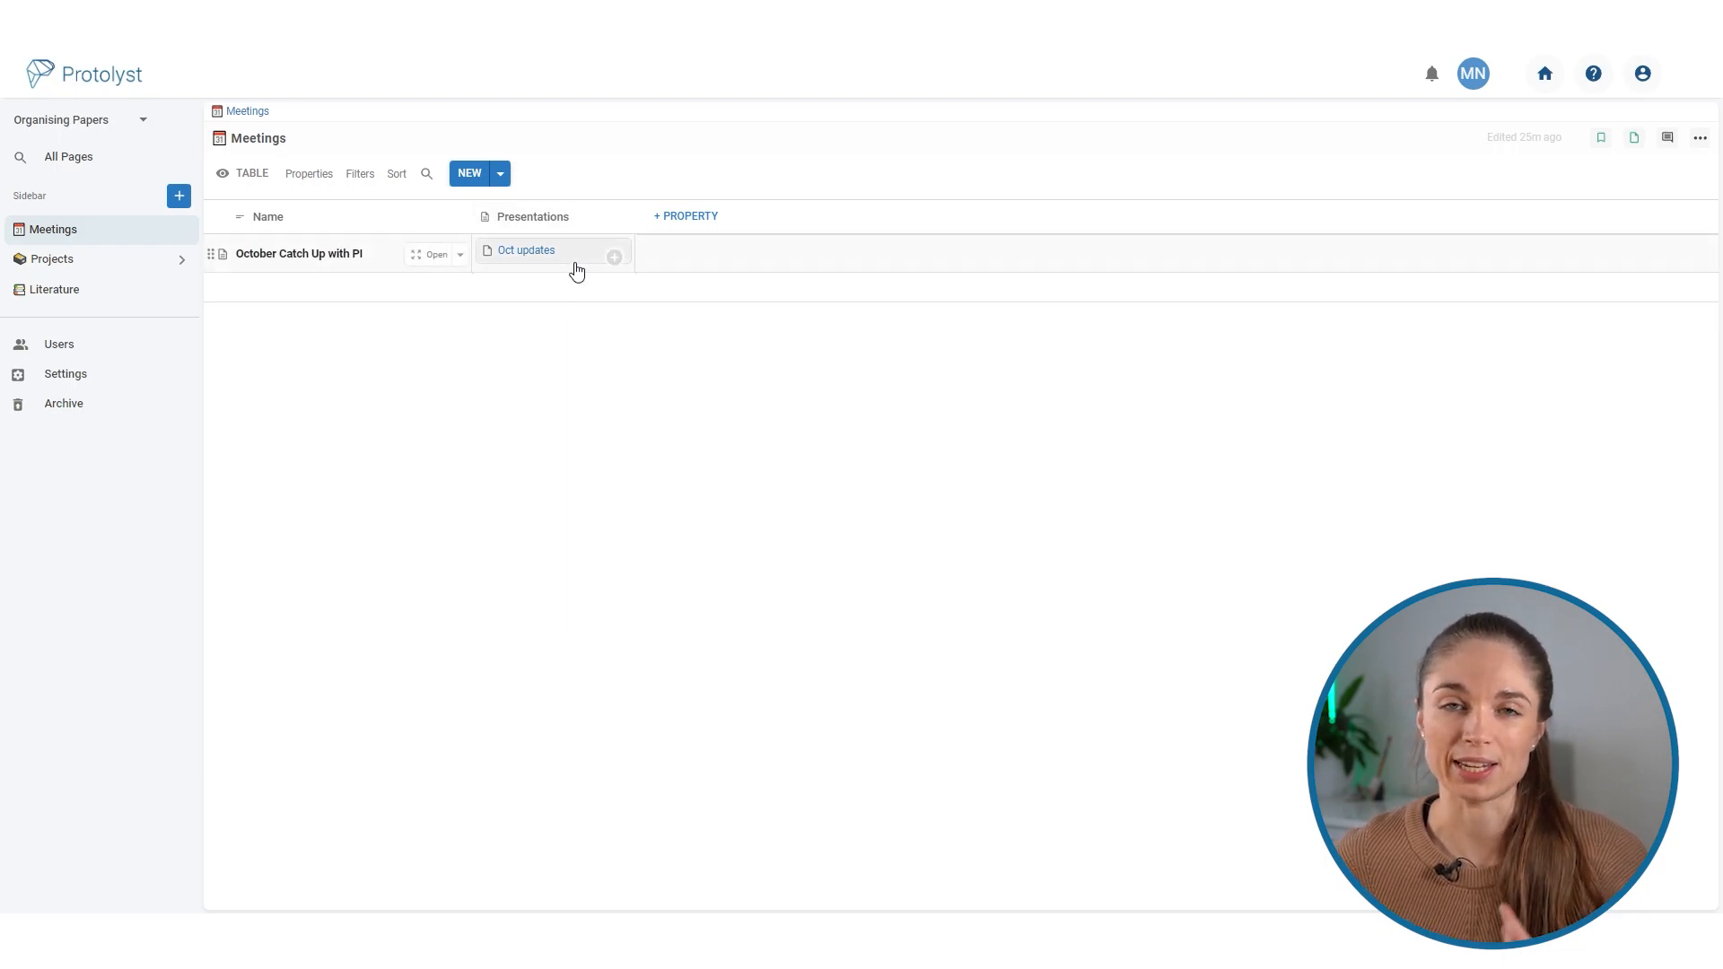
Review the Projects page with its Acoustic Device Design table, and the Literature table of papers.
click(52, 260)
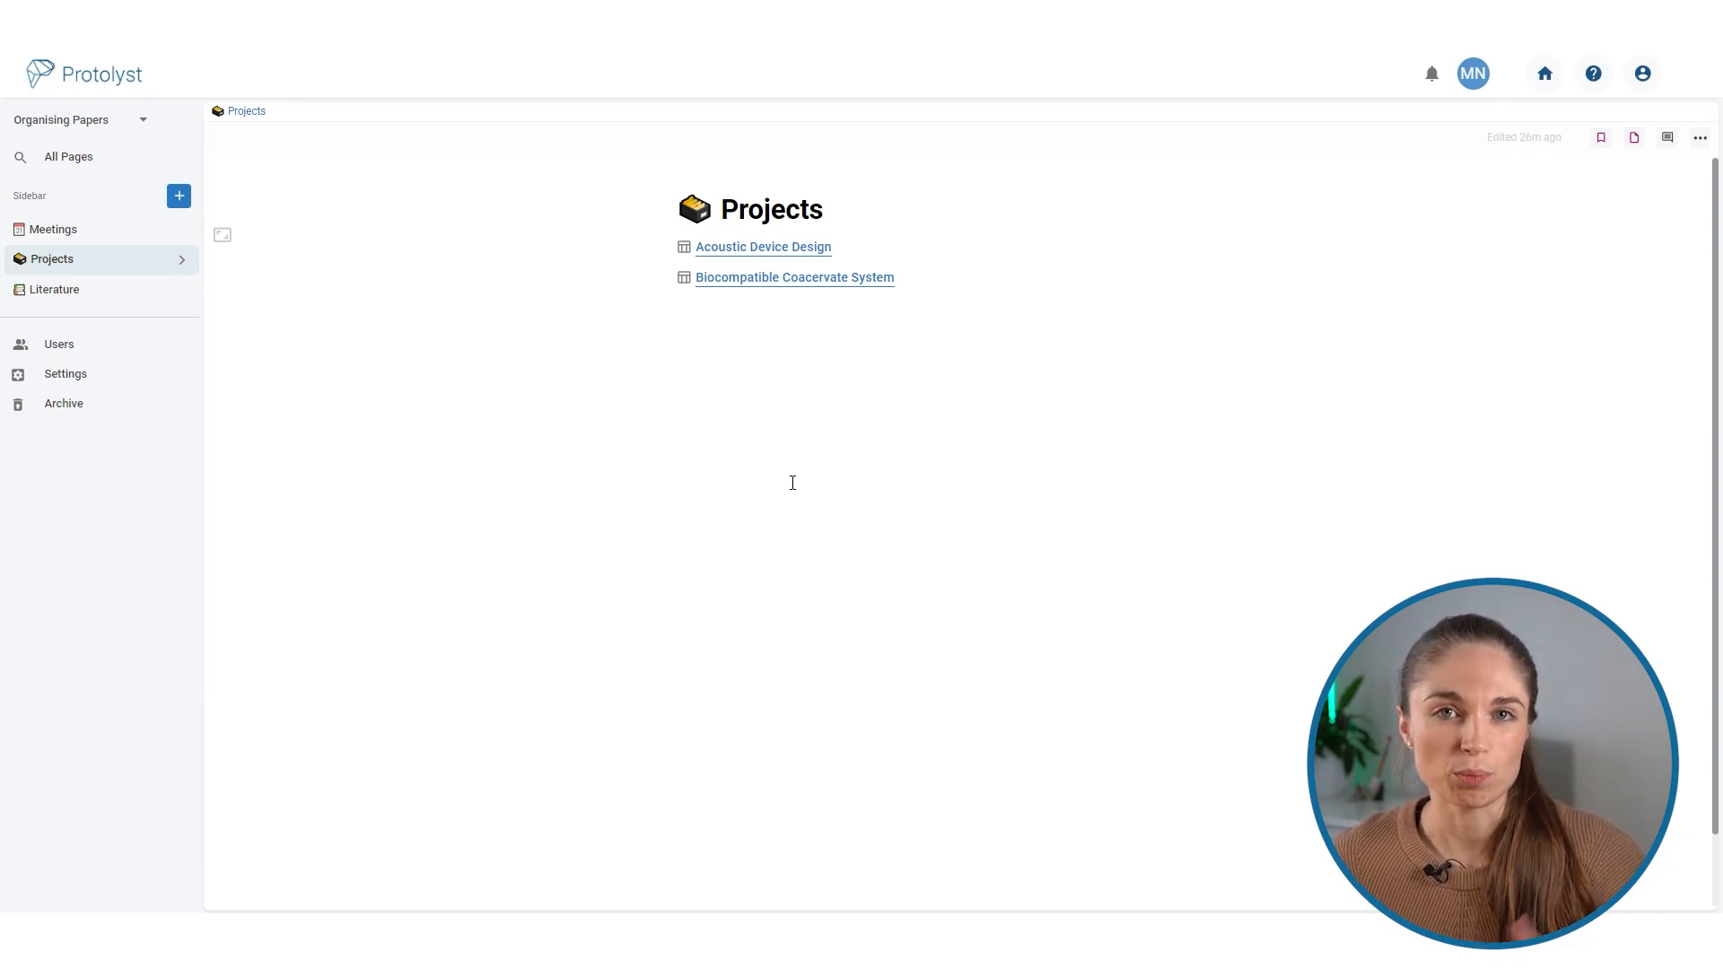
click(800, 247)
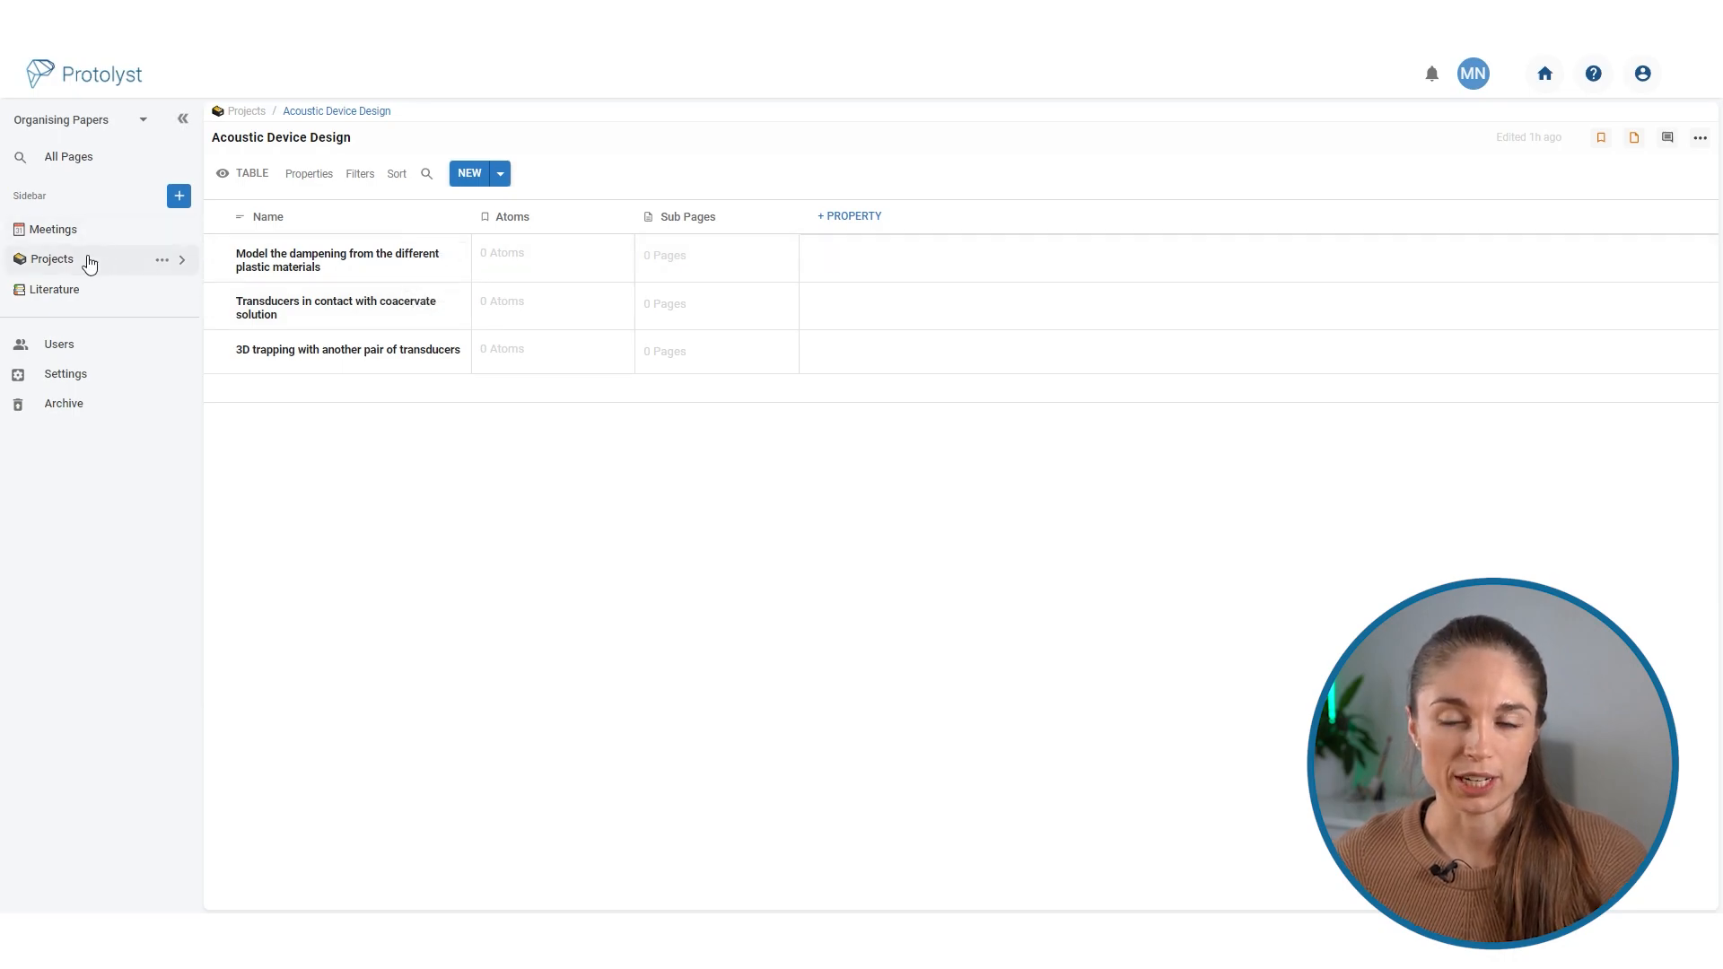
click(246, 112)
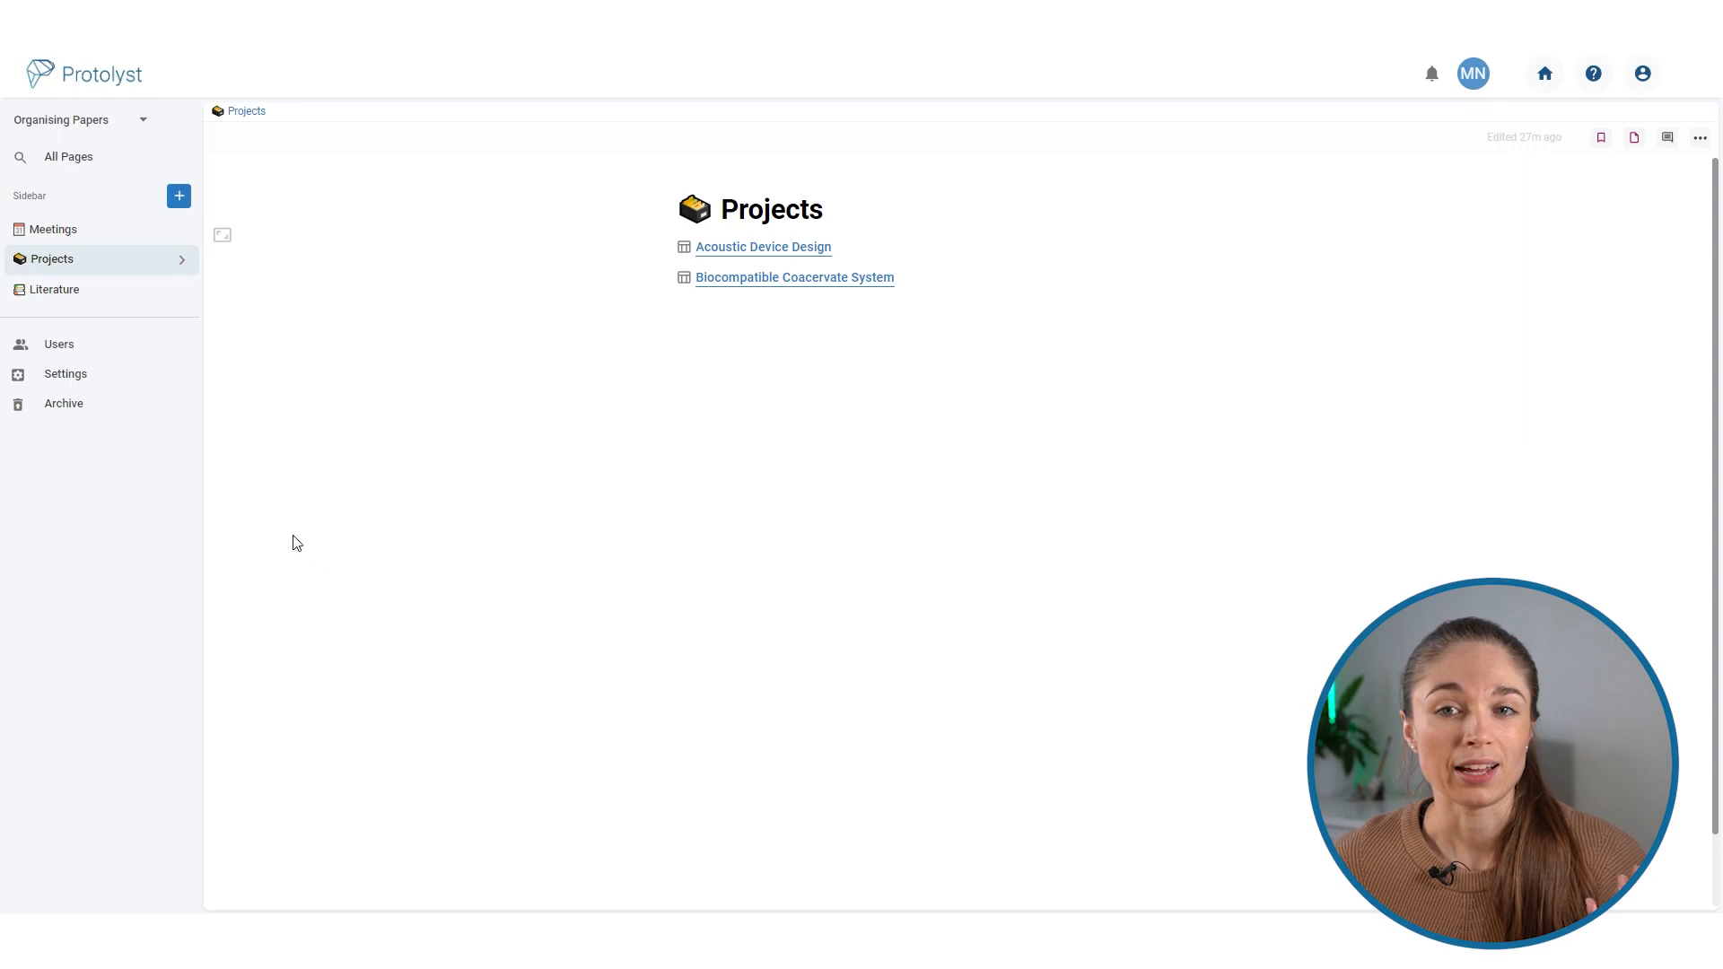
click(66, 291)
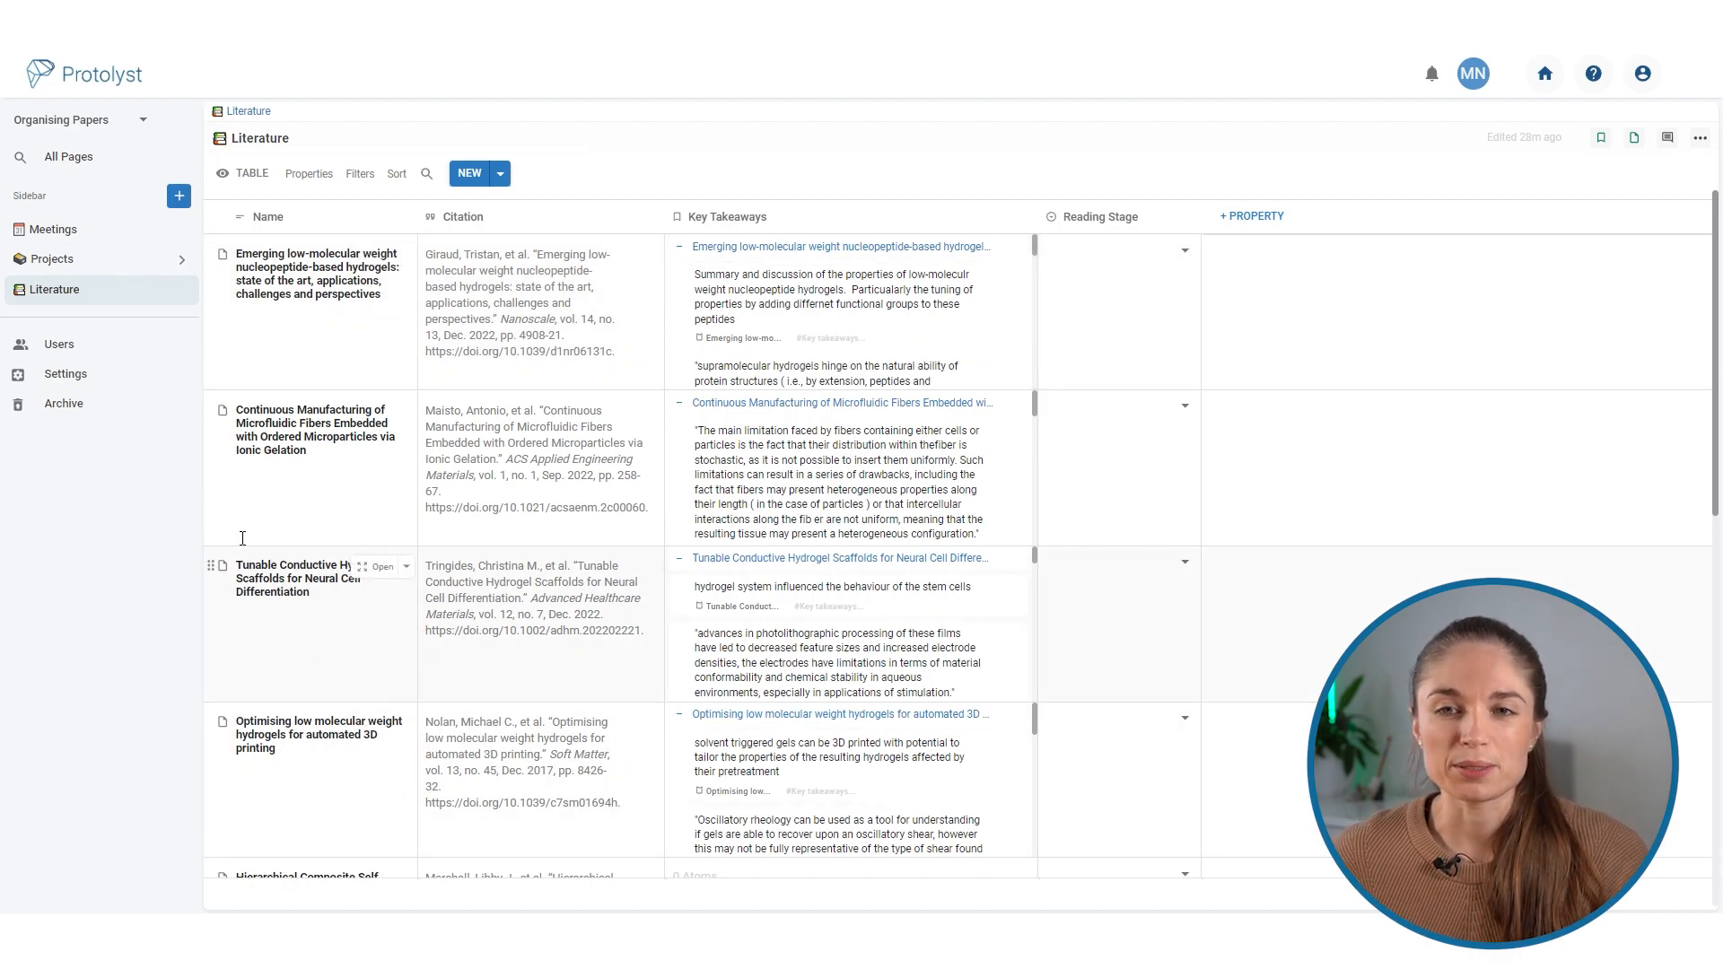
Create a new page in the Meetings table titled "November Meeting with PI" and set its type to document.
click(72, 235)
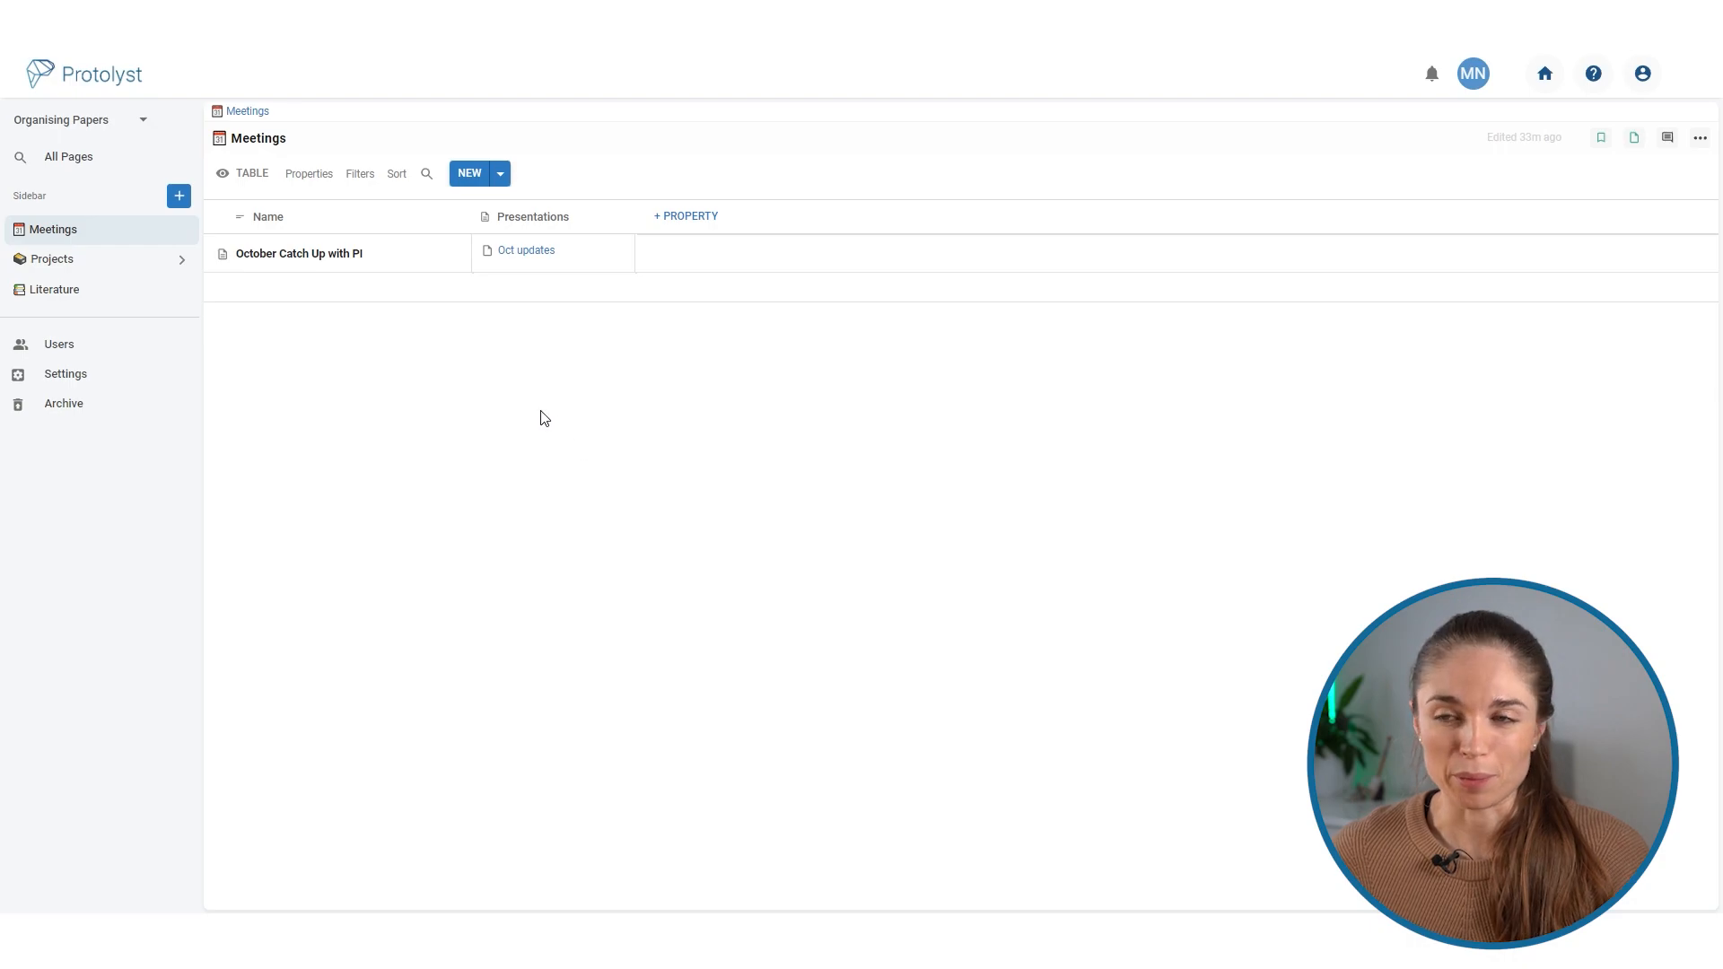
click(470, 173)
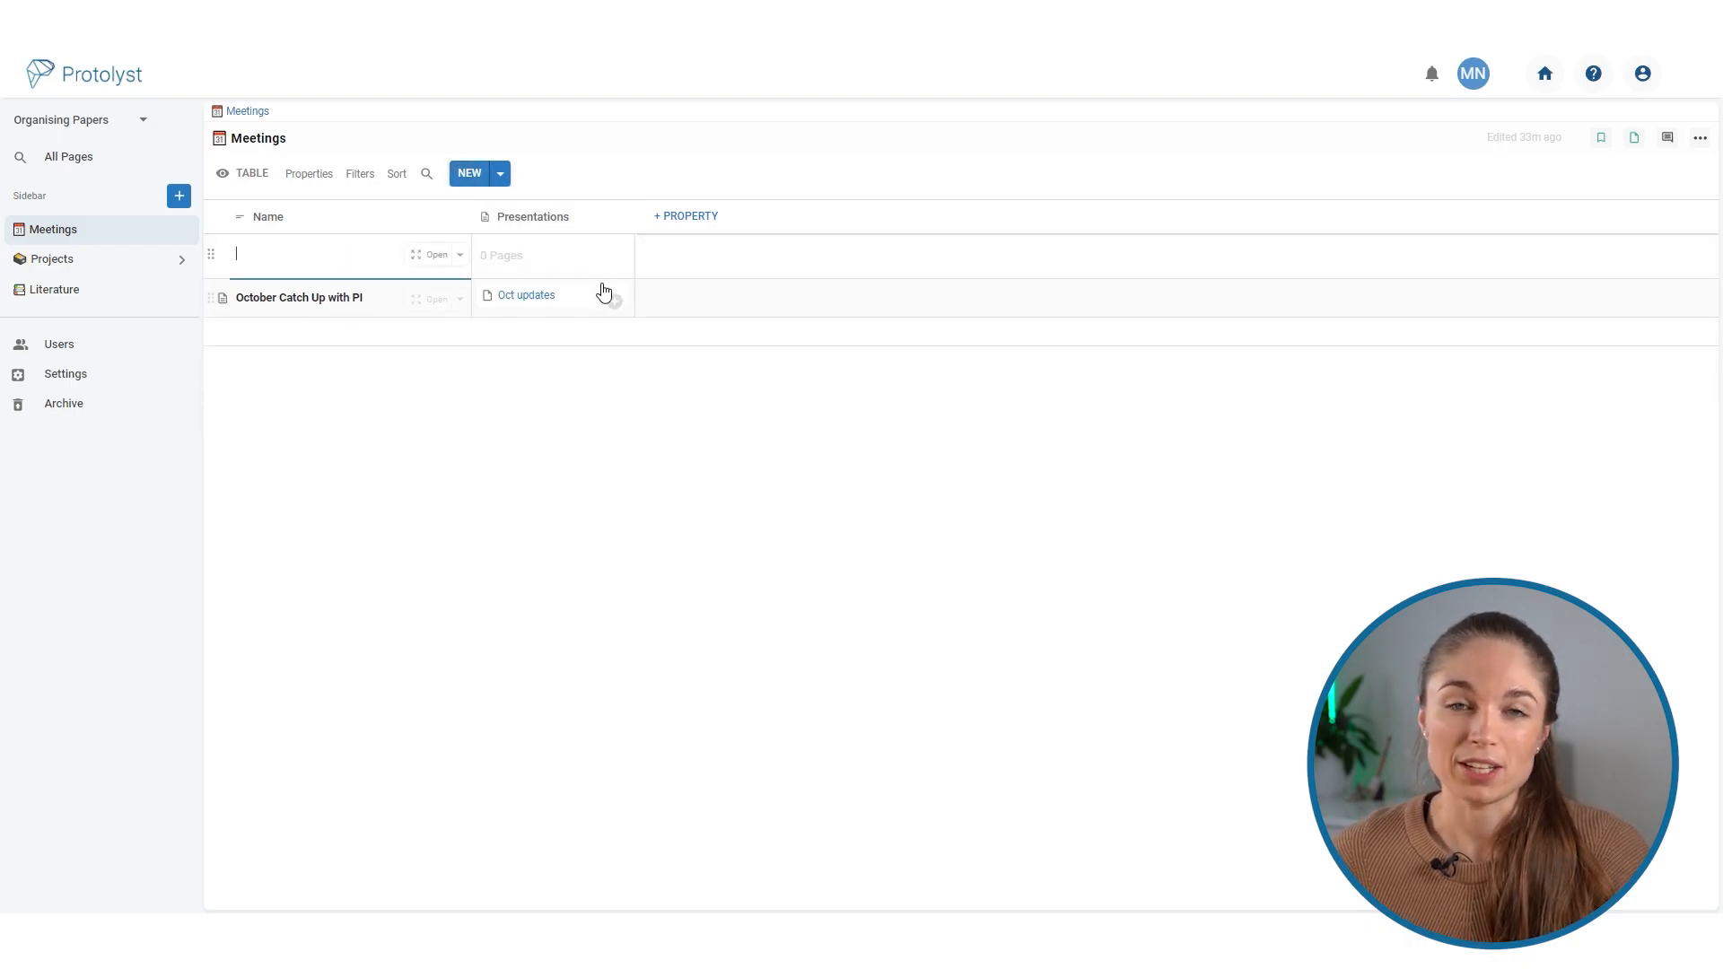
mouse_move(375, 268)
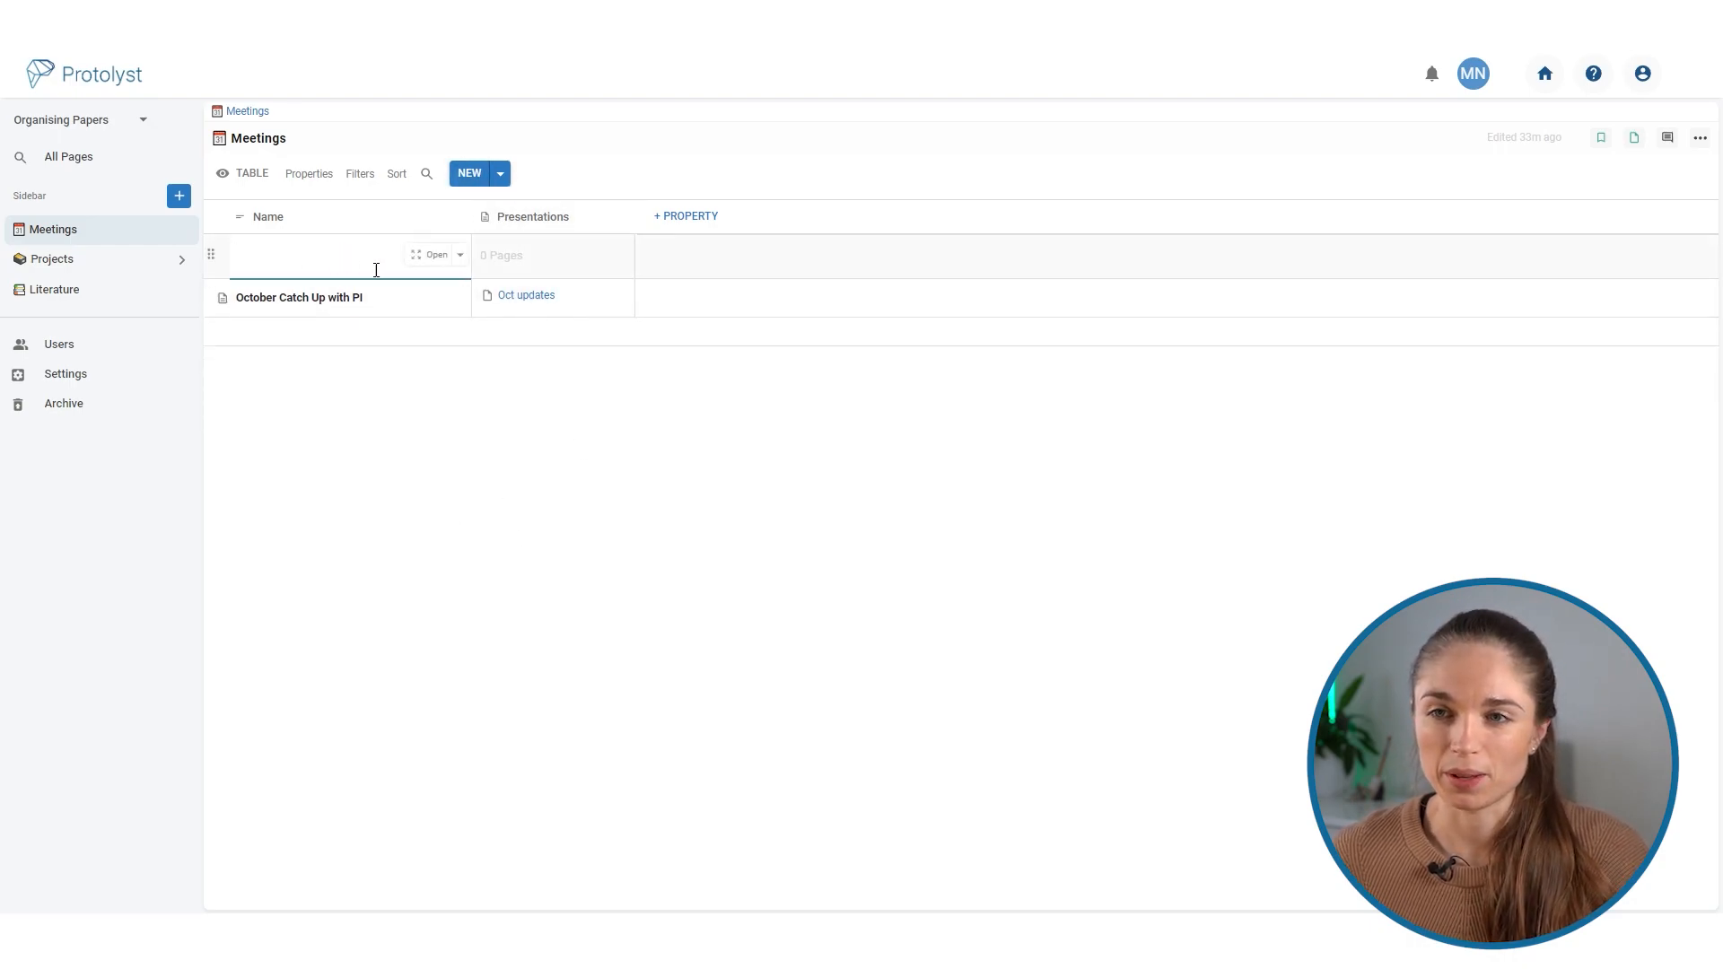
click(429, 257)
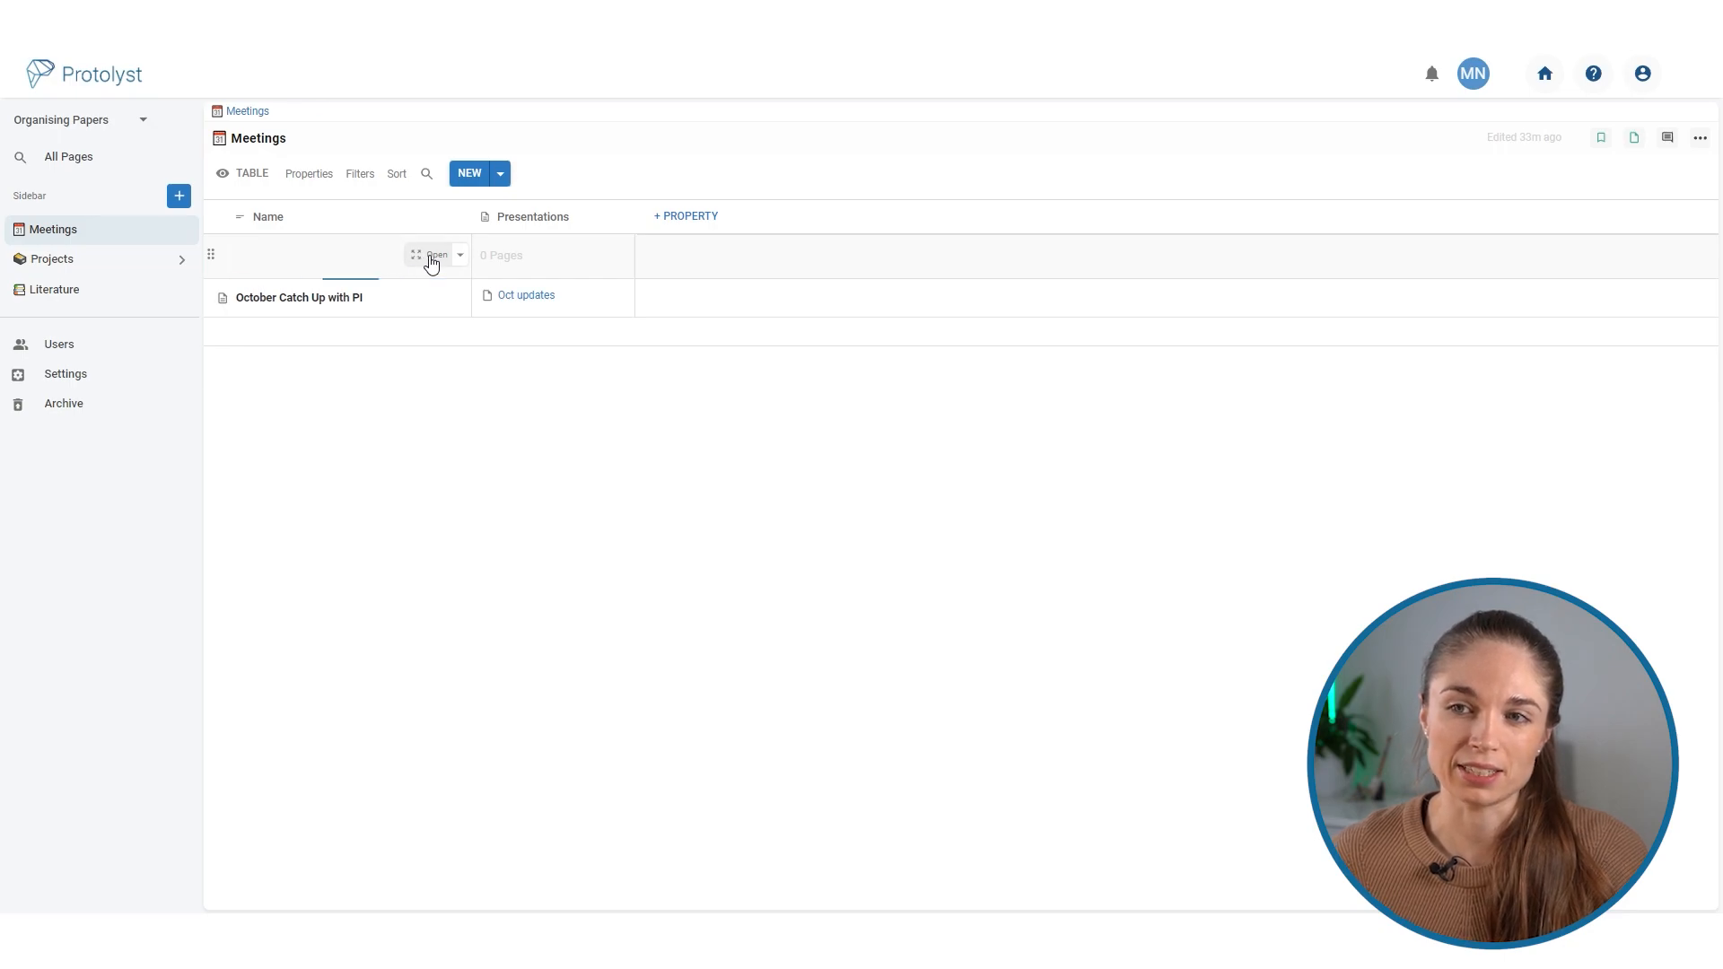
click(778, 224)
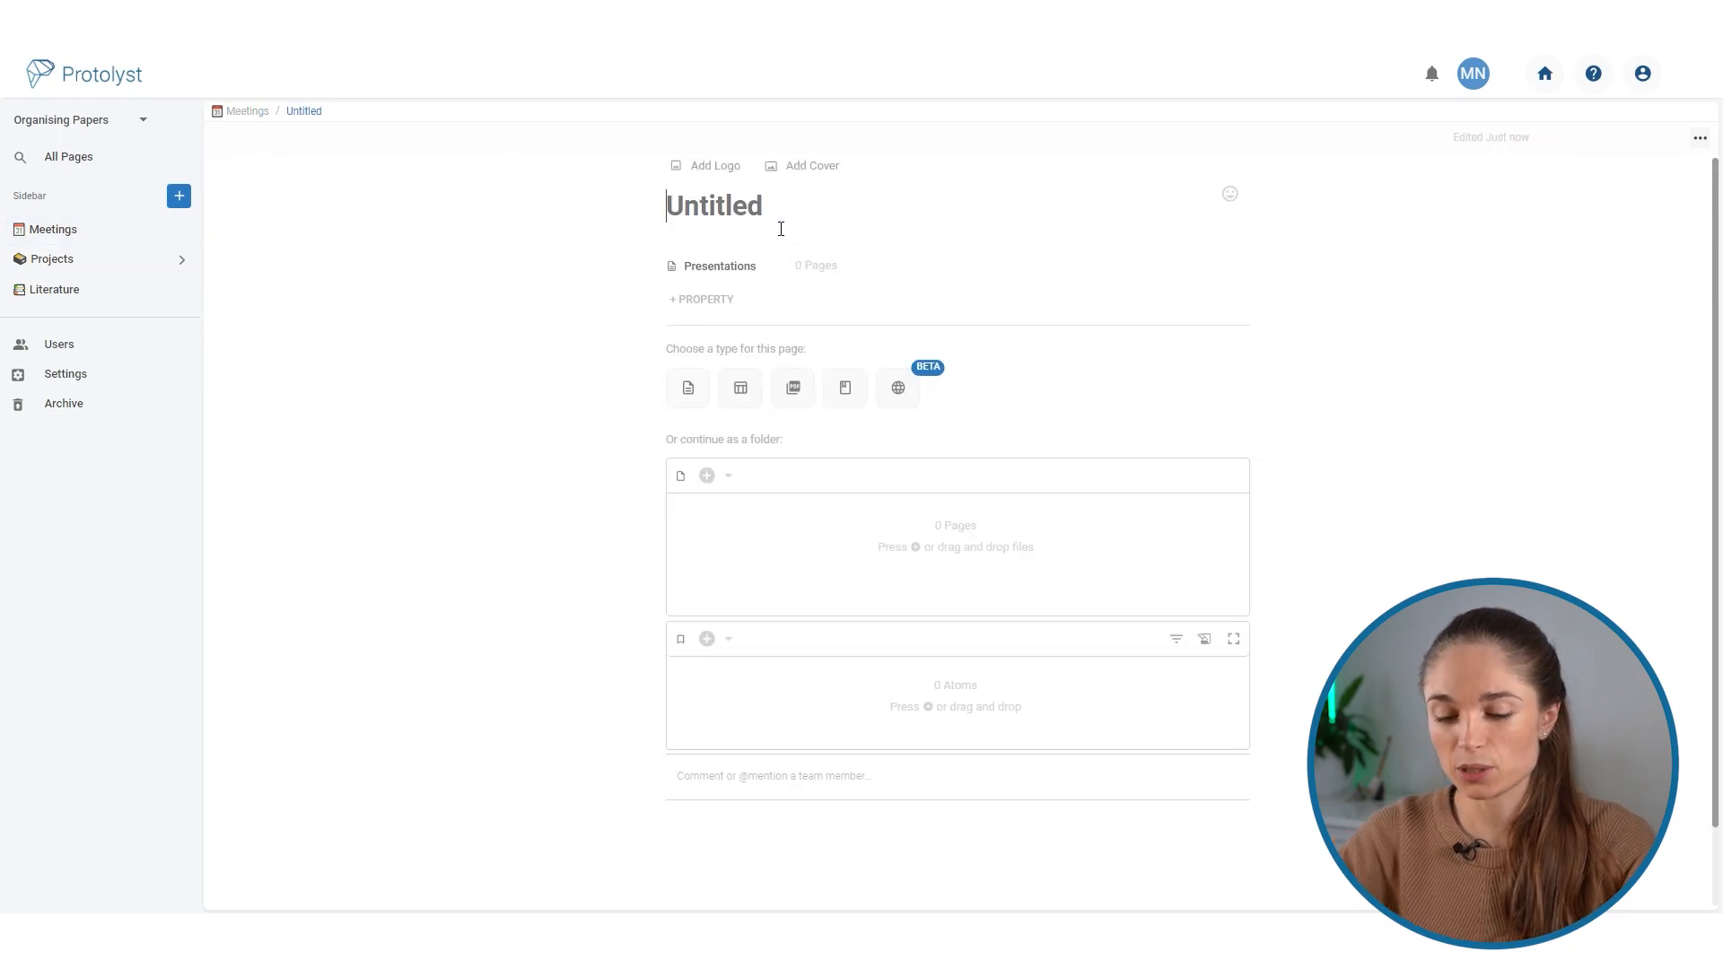
text(November Meet)
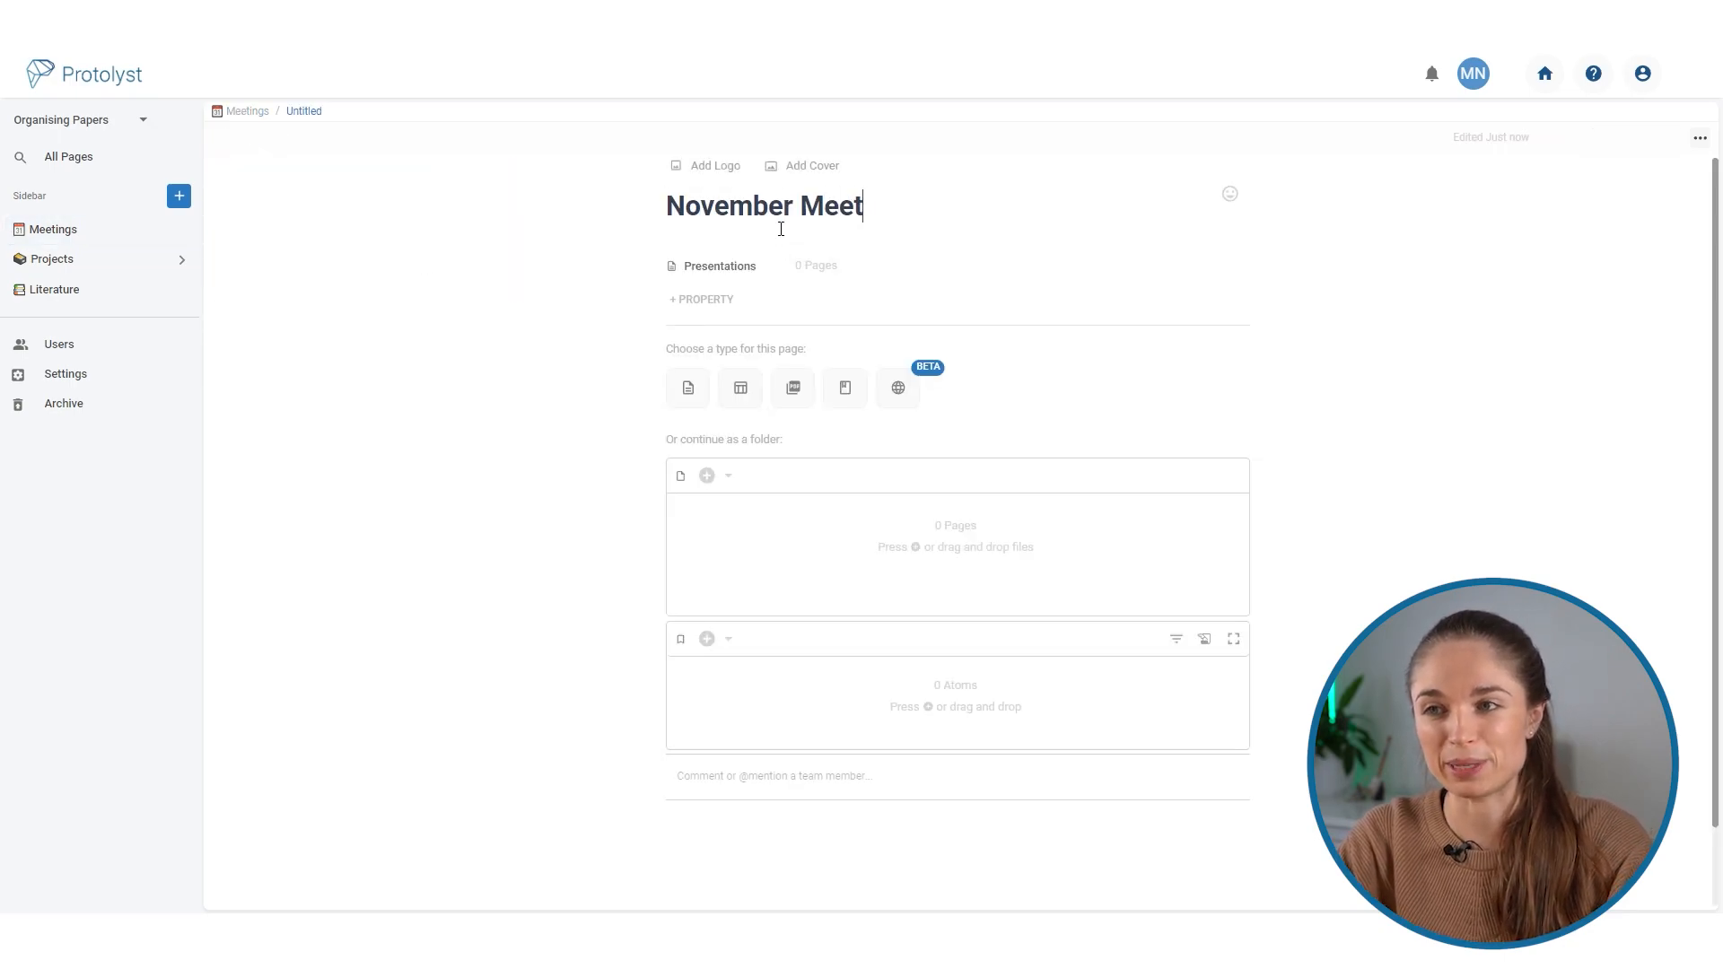
text(ing with PI)
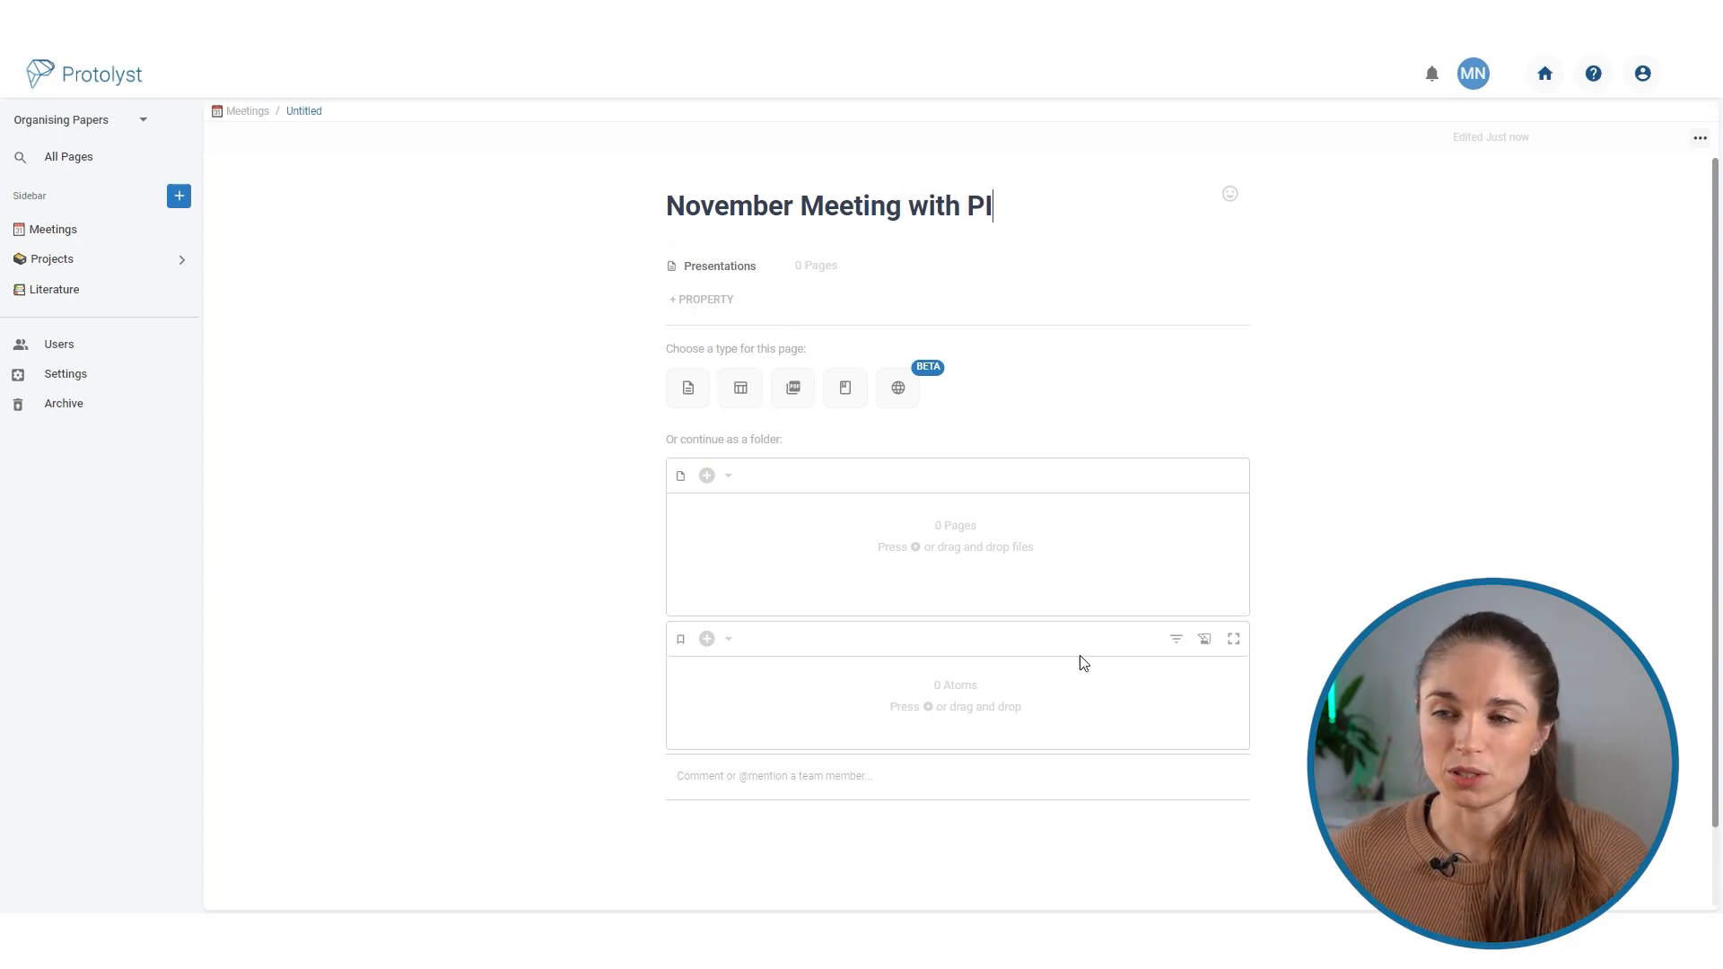
click(693, 409)
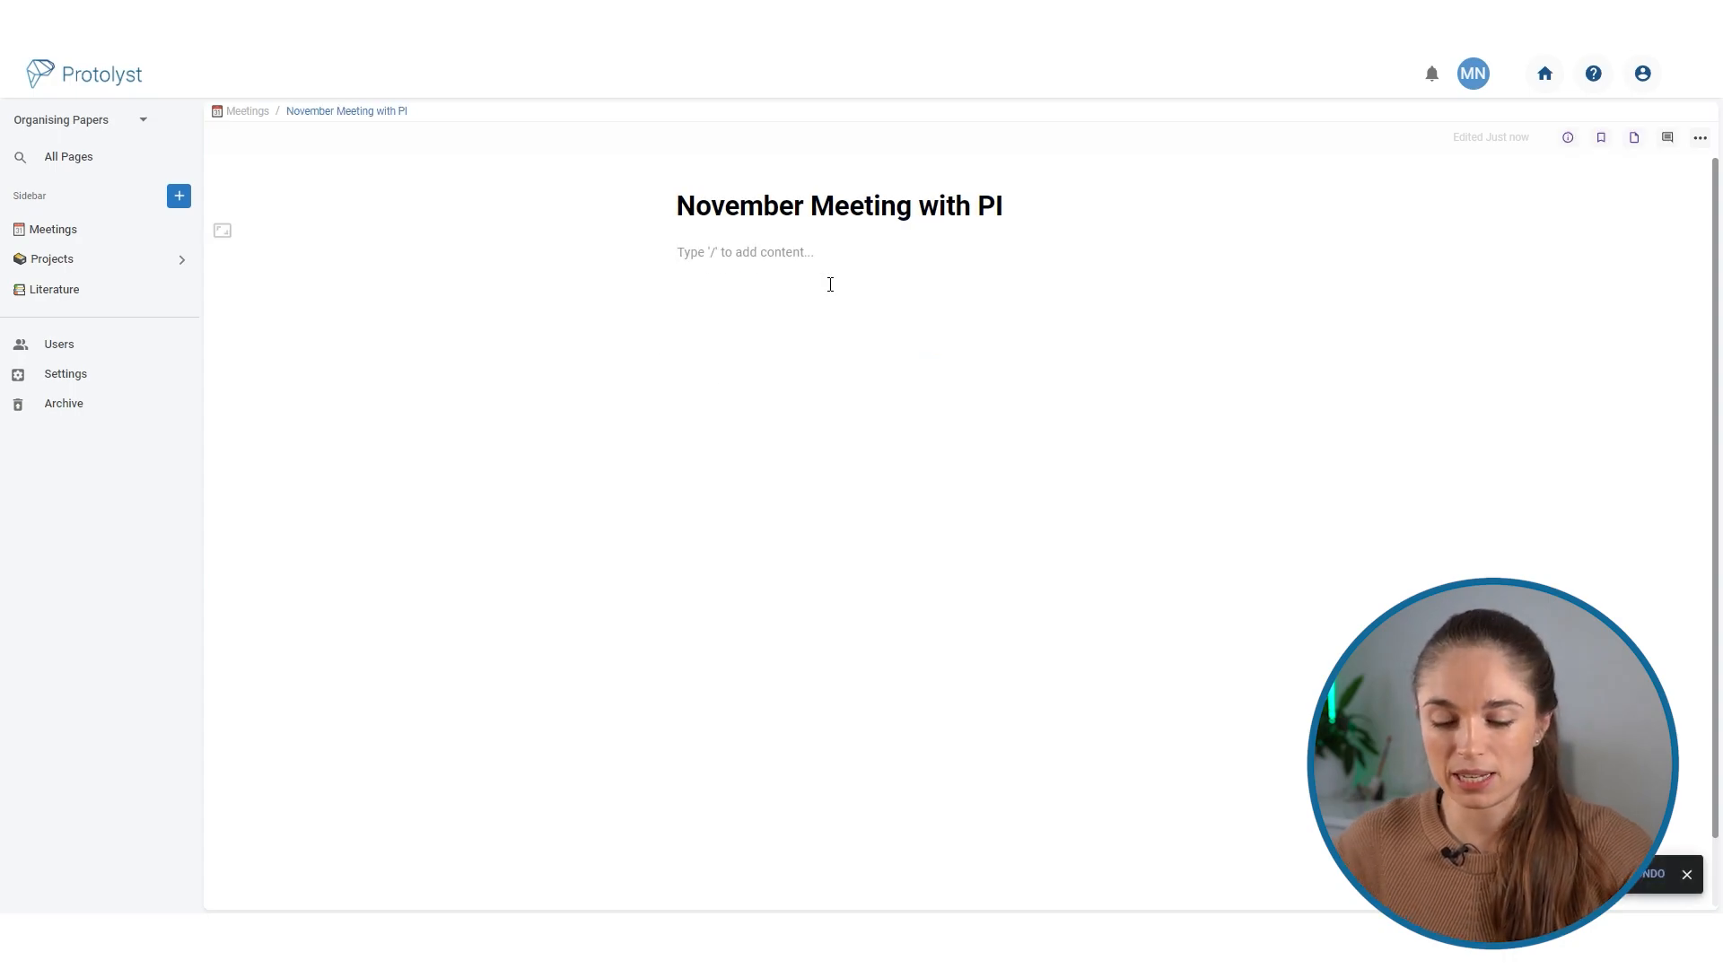
Write an "Agenda:" line followed by the bullet "recap on the experiments proposed last time".
text(Agenda:)
key(Return)
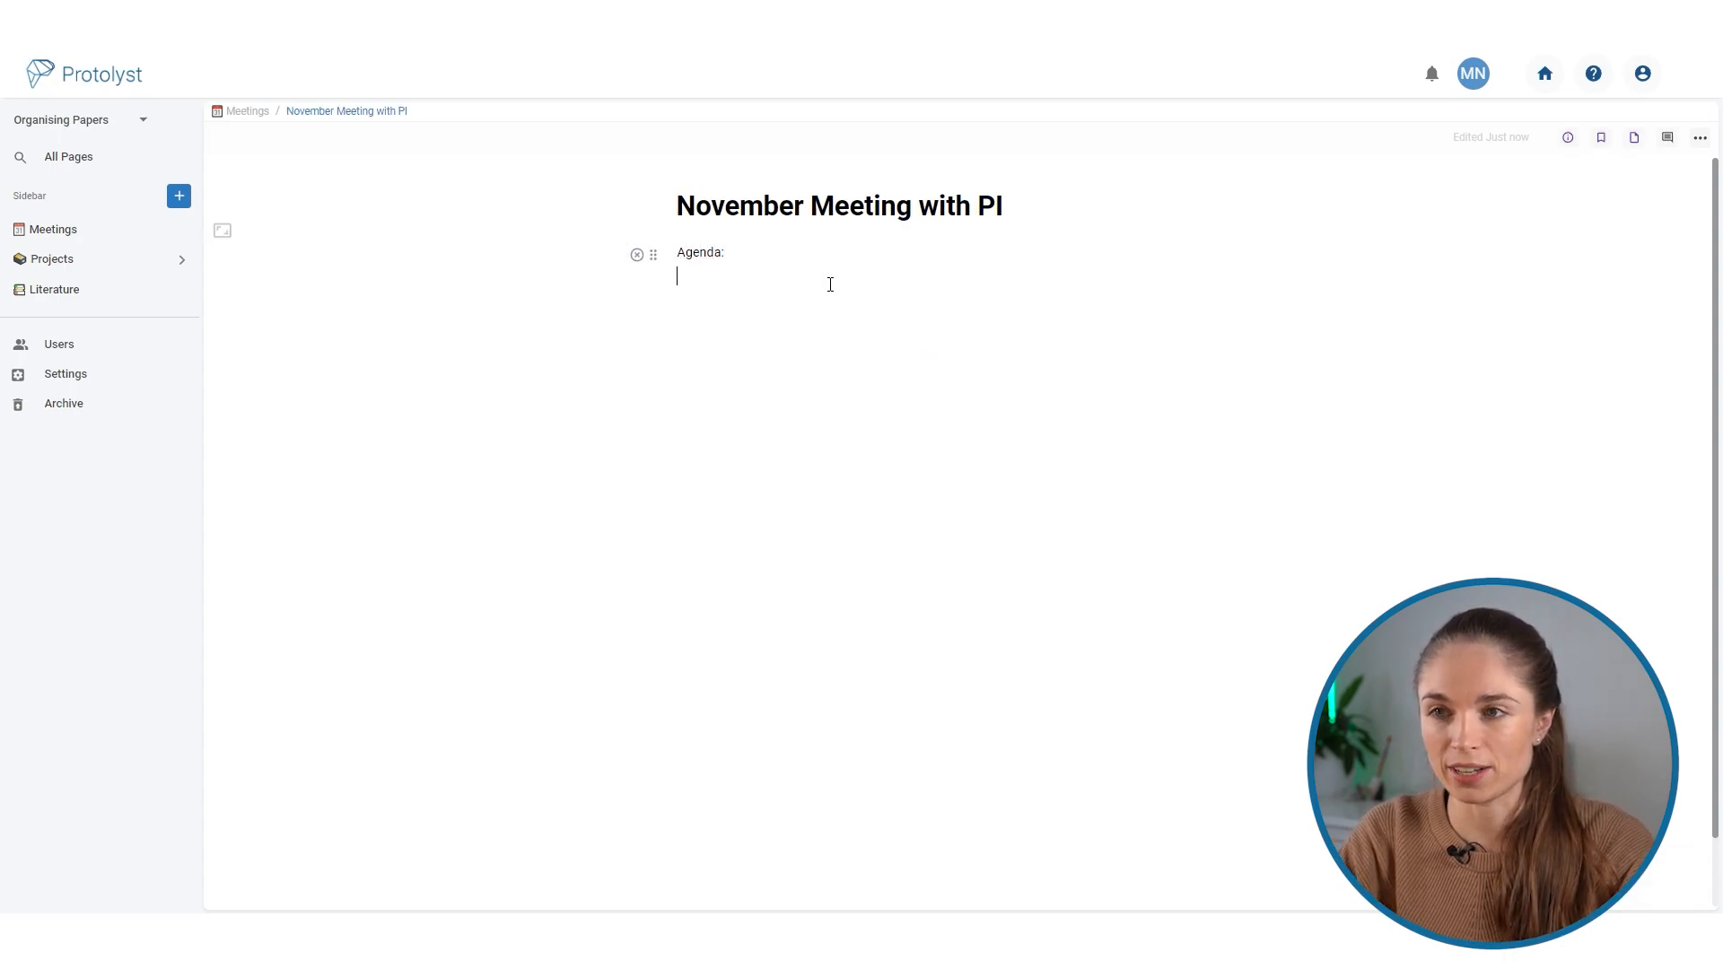
text(recap on)
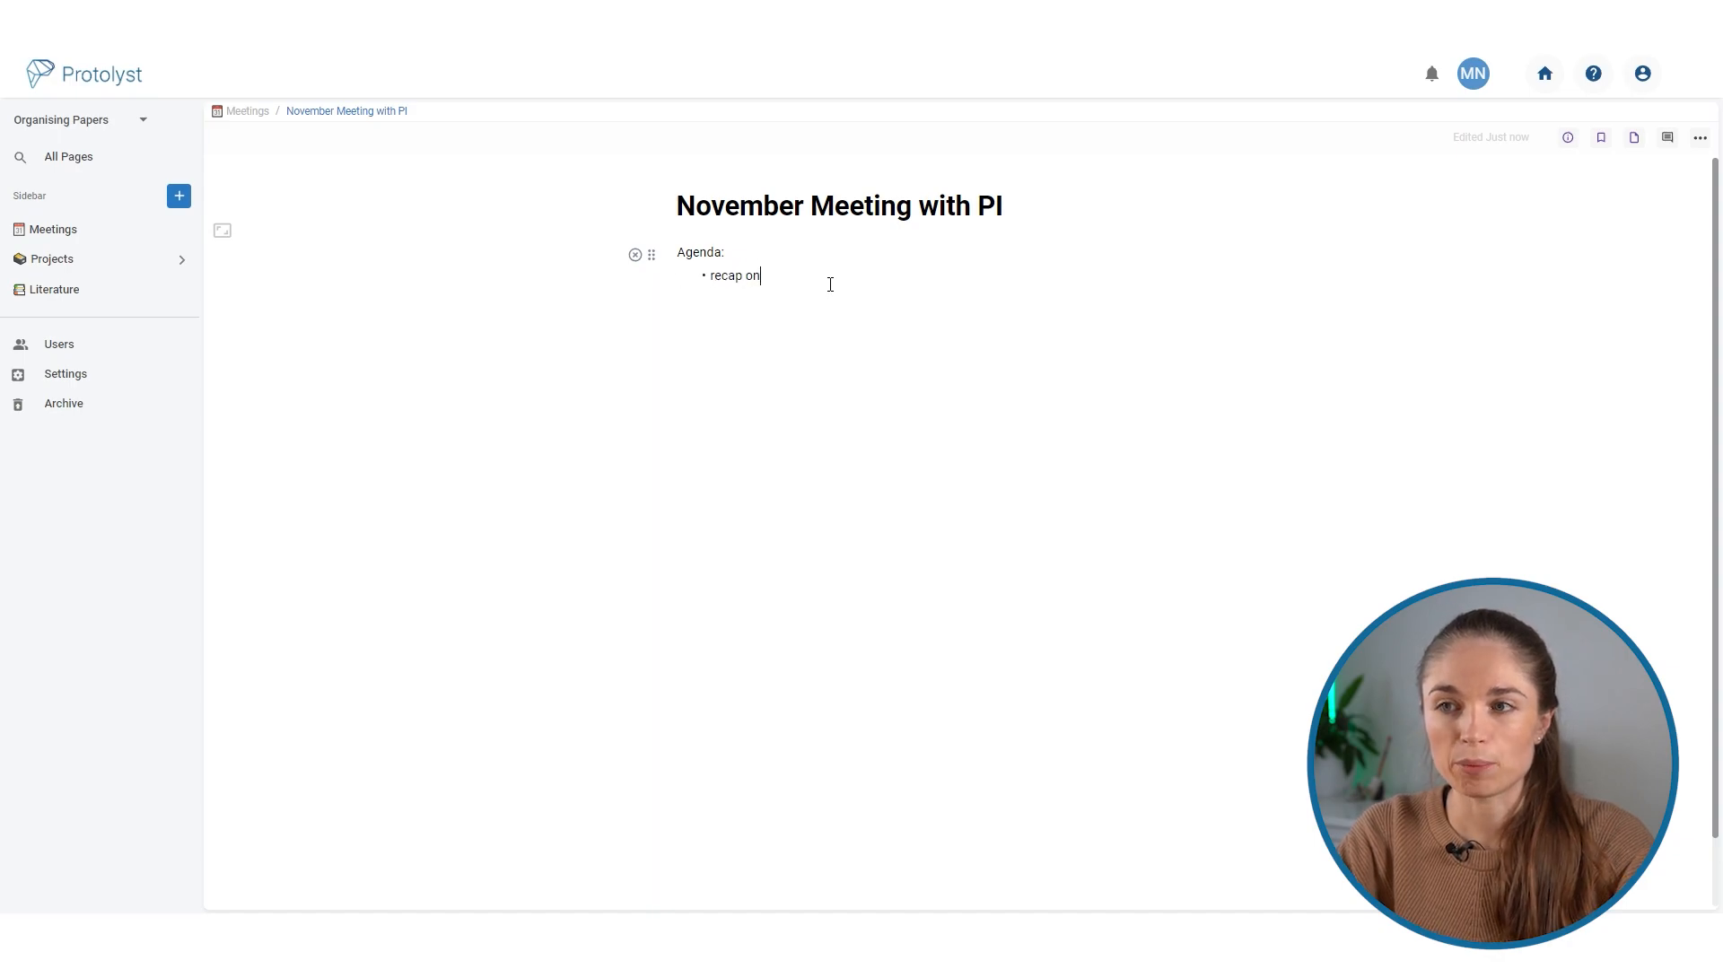
text( the experiments pr)
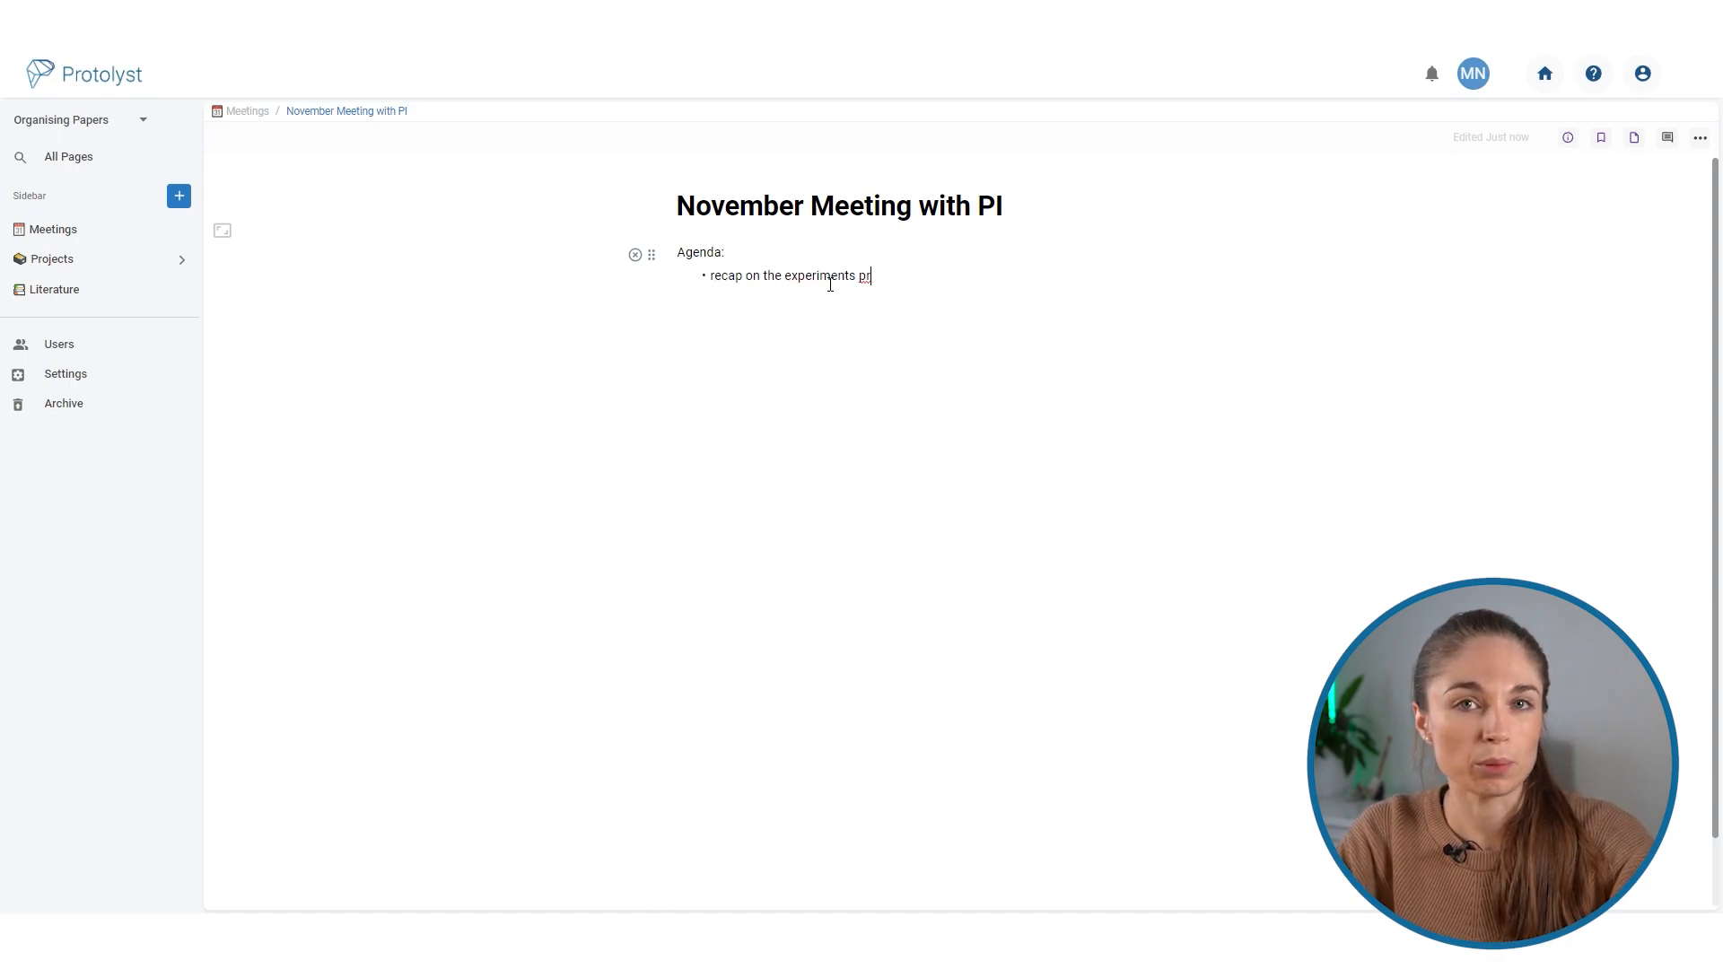
text(oposed last time)
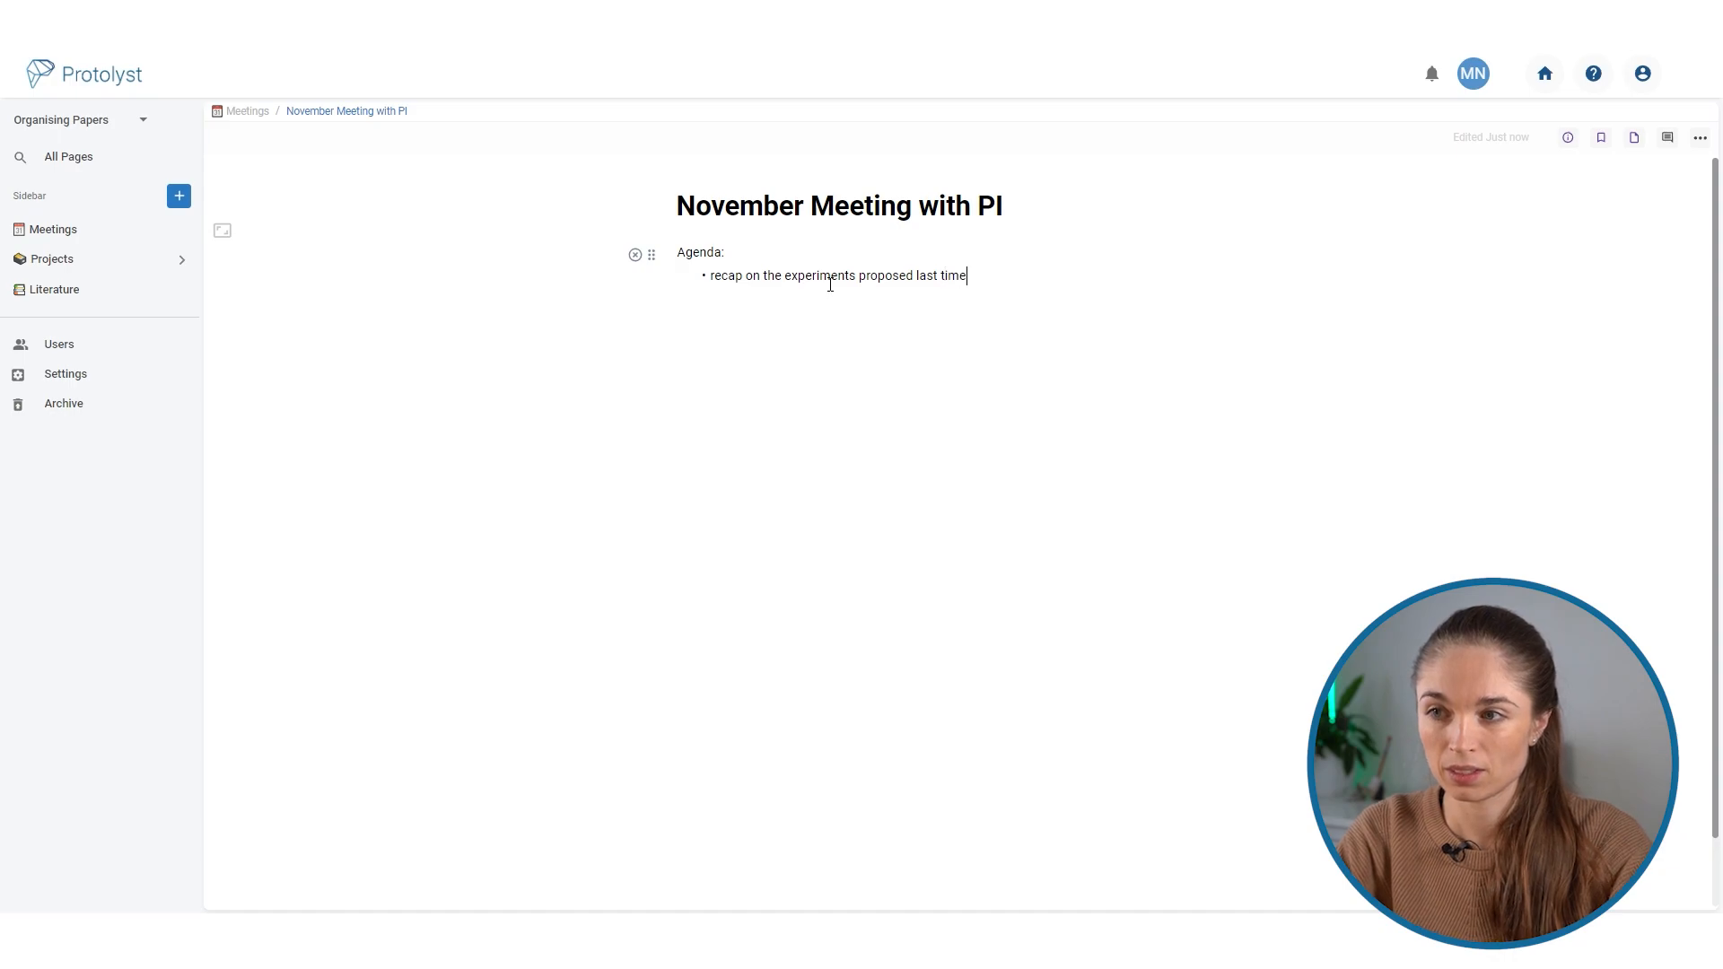
Add the agenda bullet "Conference presentation walkthrough" and a separate "Notes:" line with blank space below it.
key(Return)
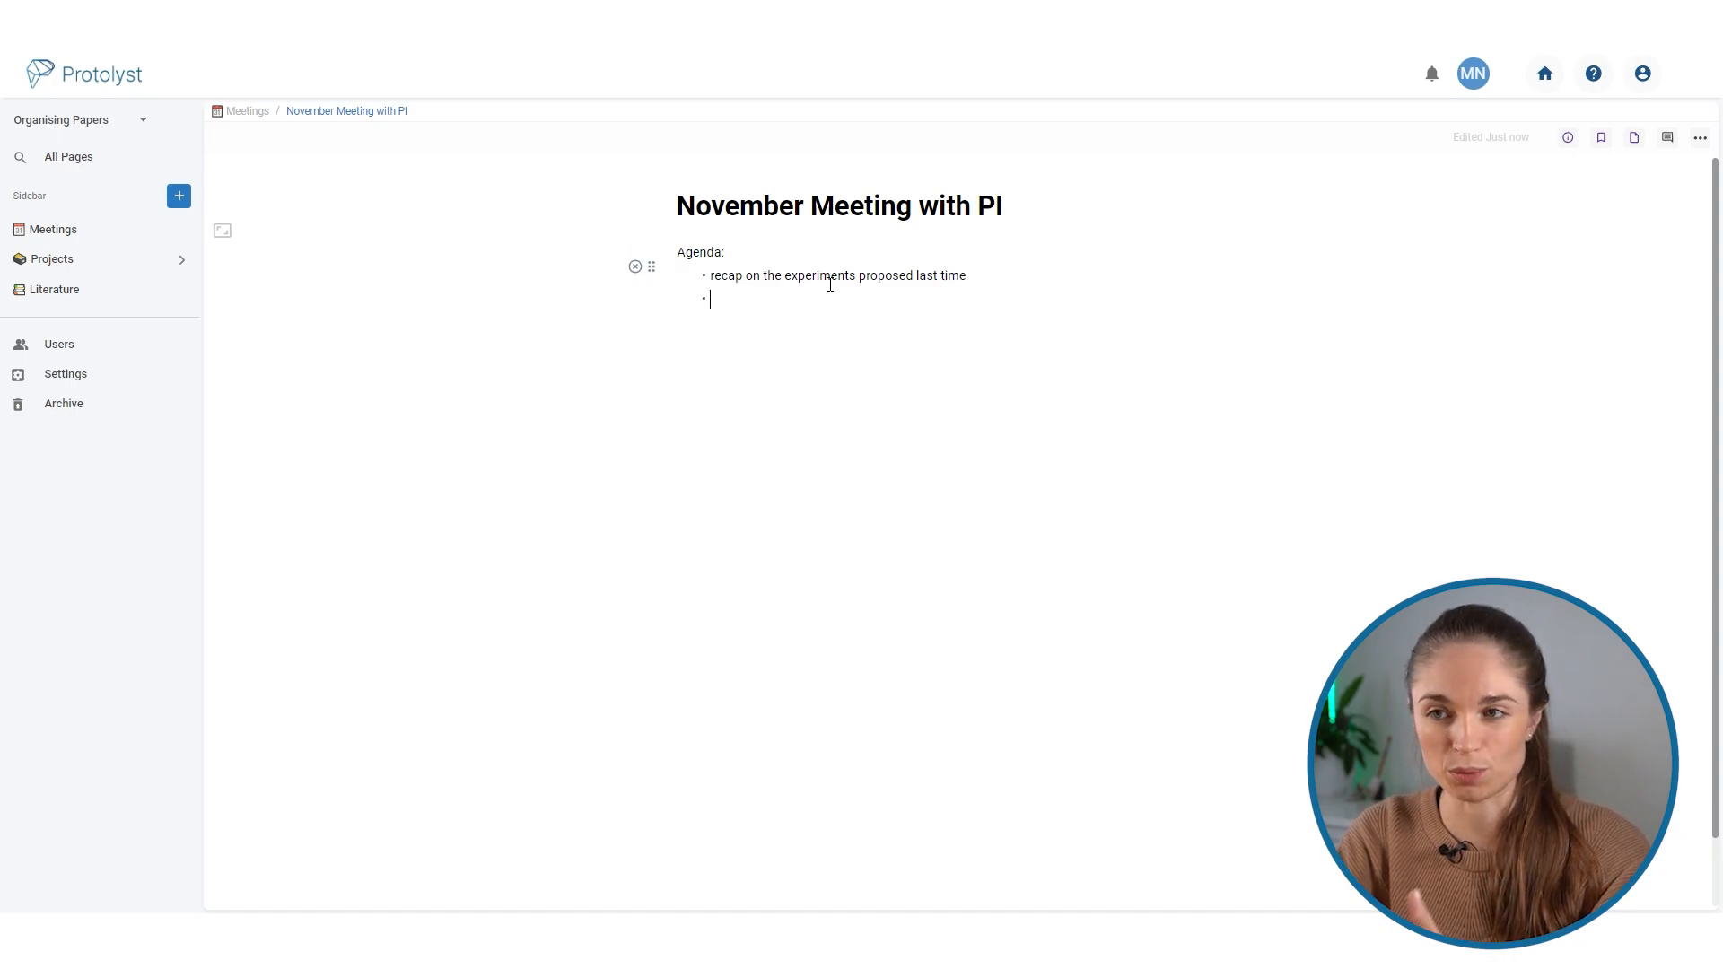
text(Congfe)
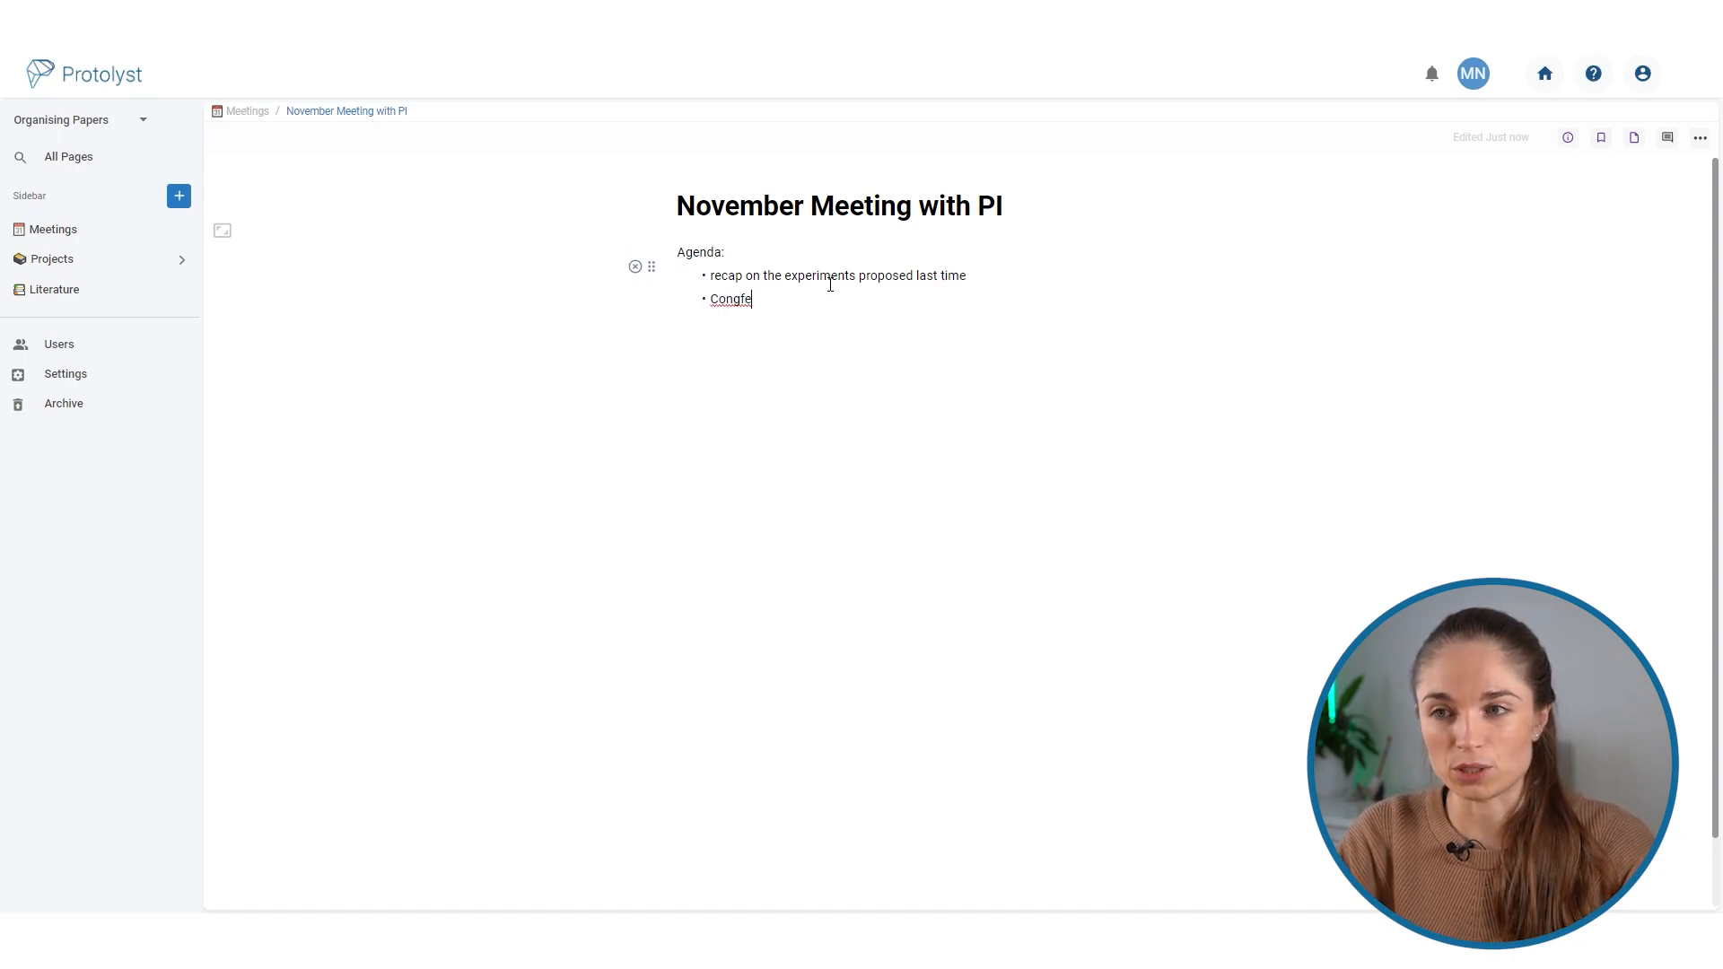
key(BackSpace)
key(BackSpace)
key(BackSpace)
text(ference pr)
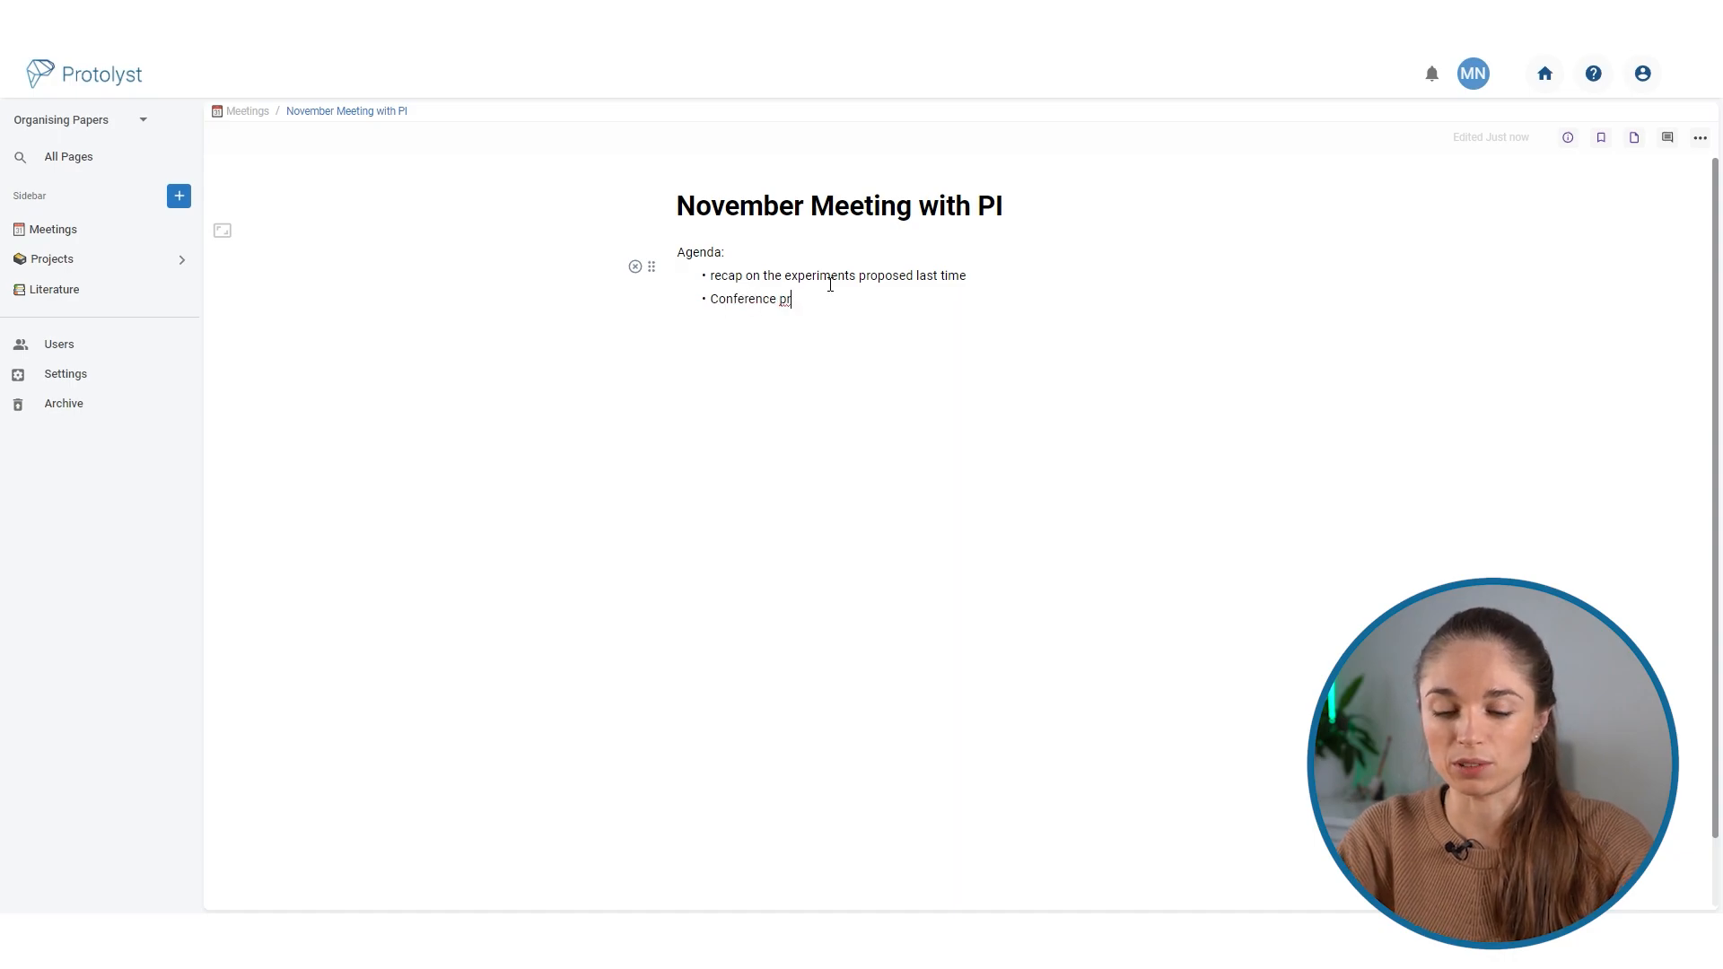
text(esentation w)
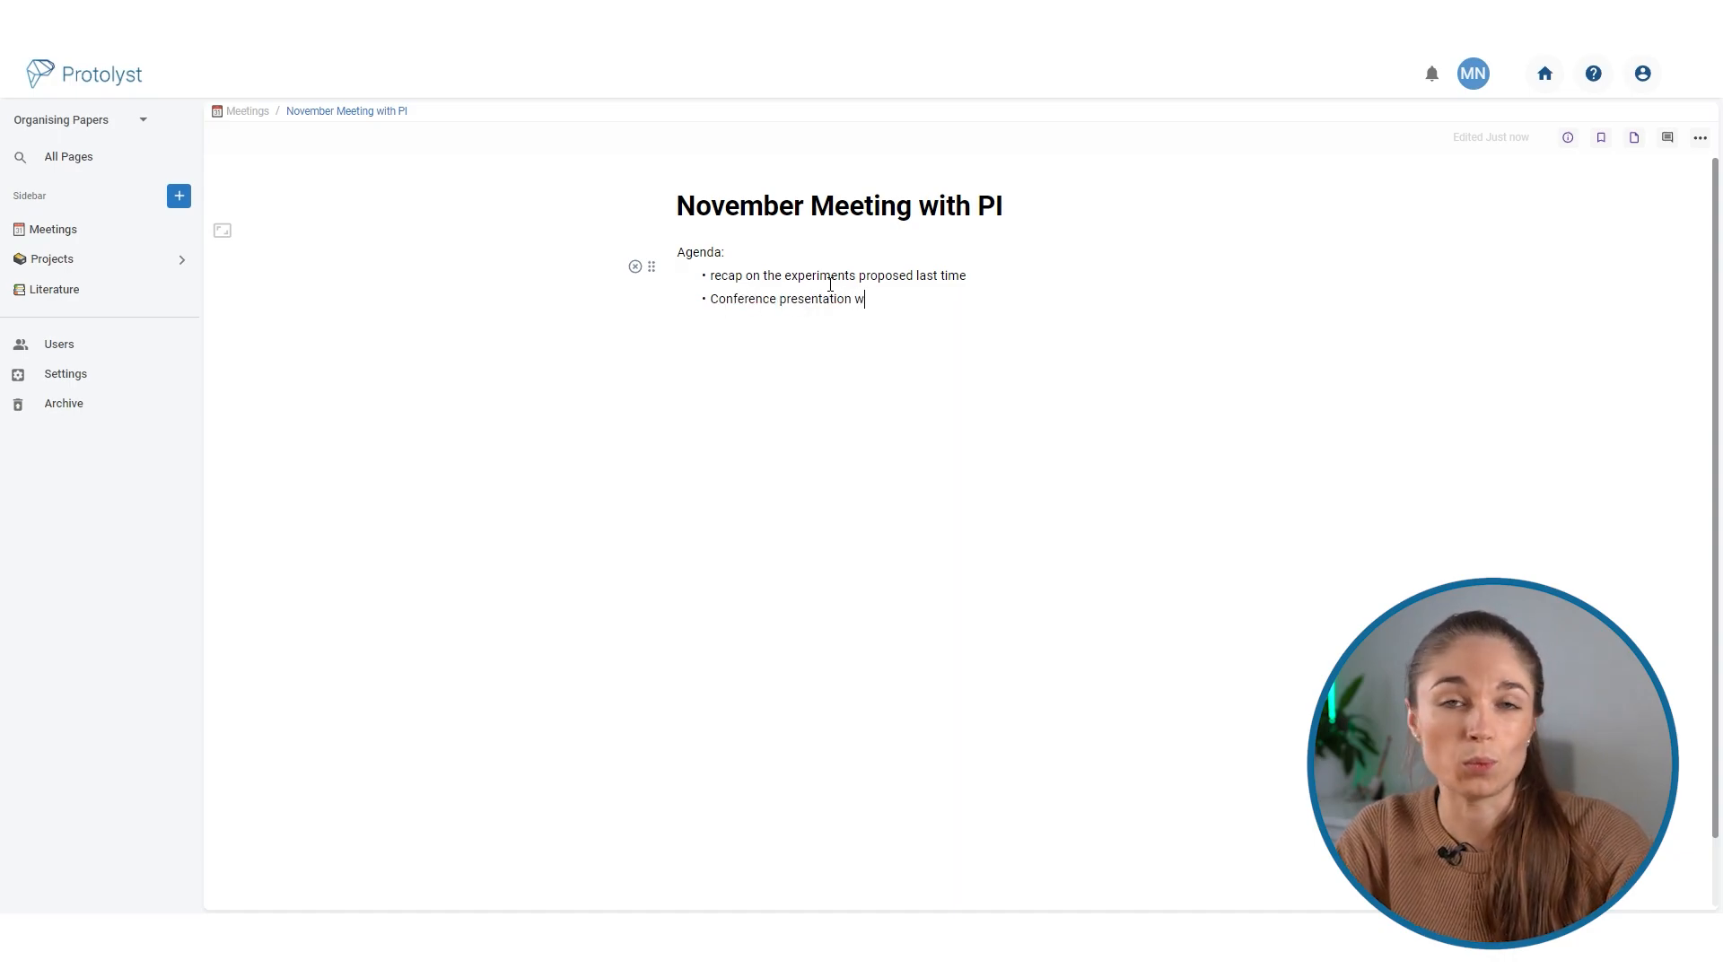
text(alkthrough  )
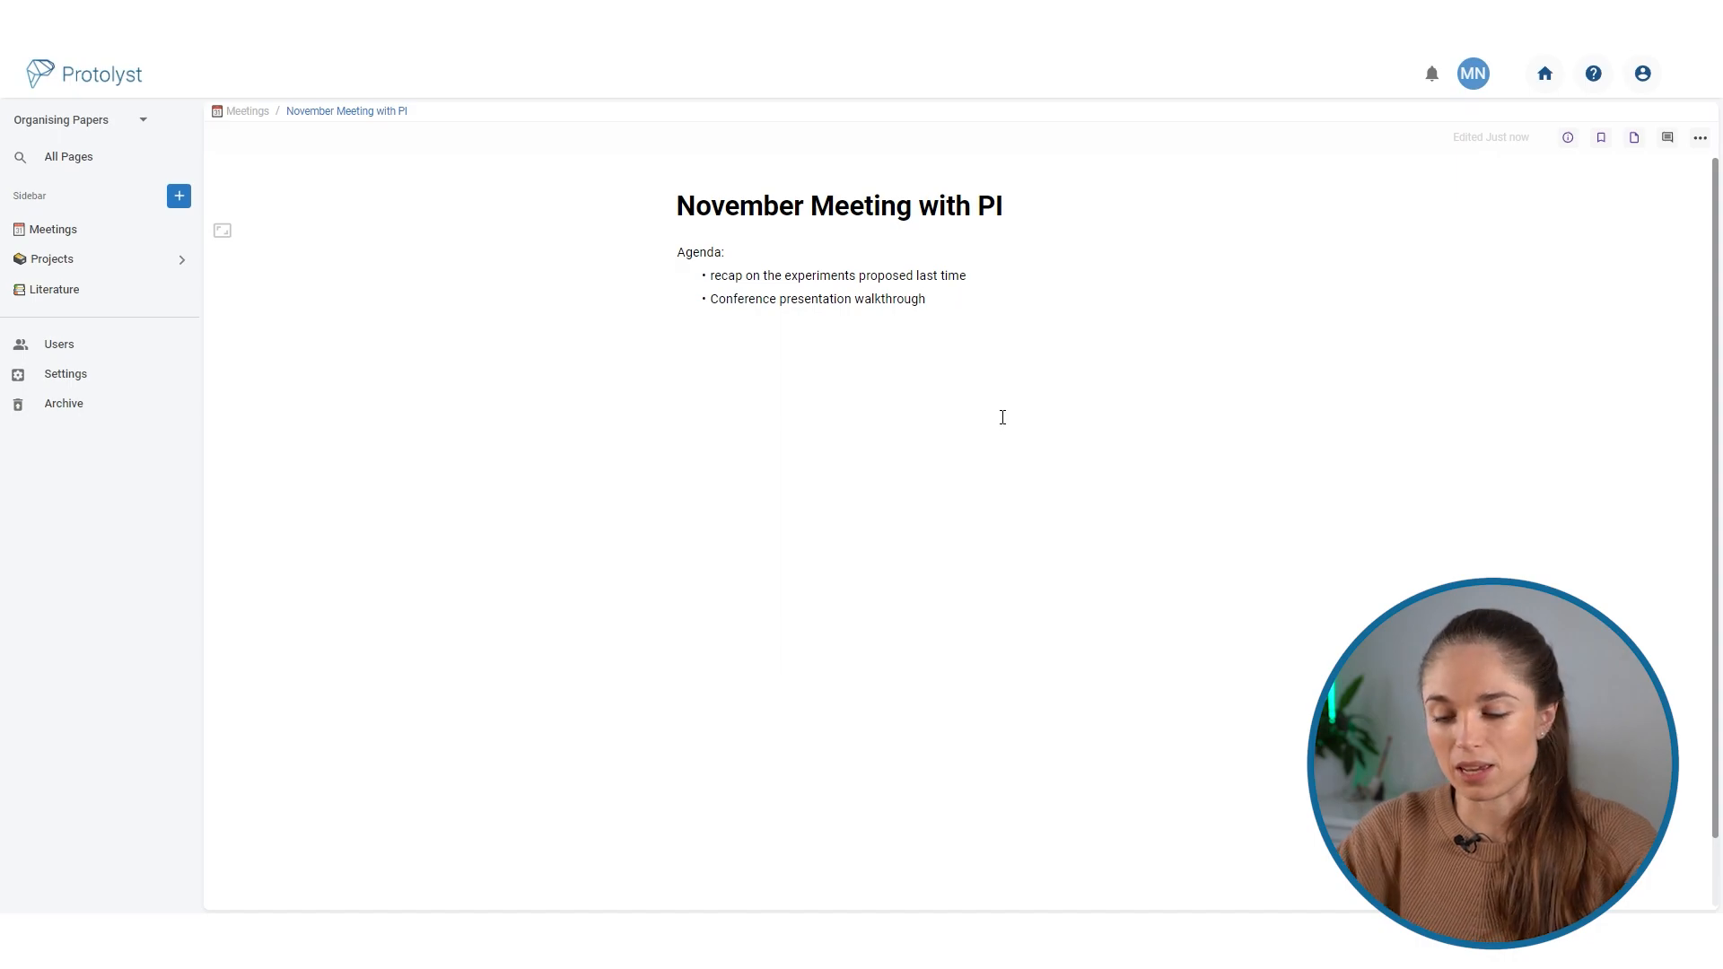
text(Notes:)
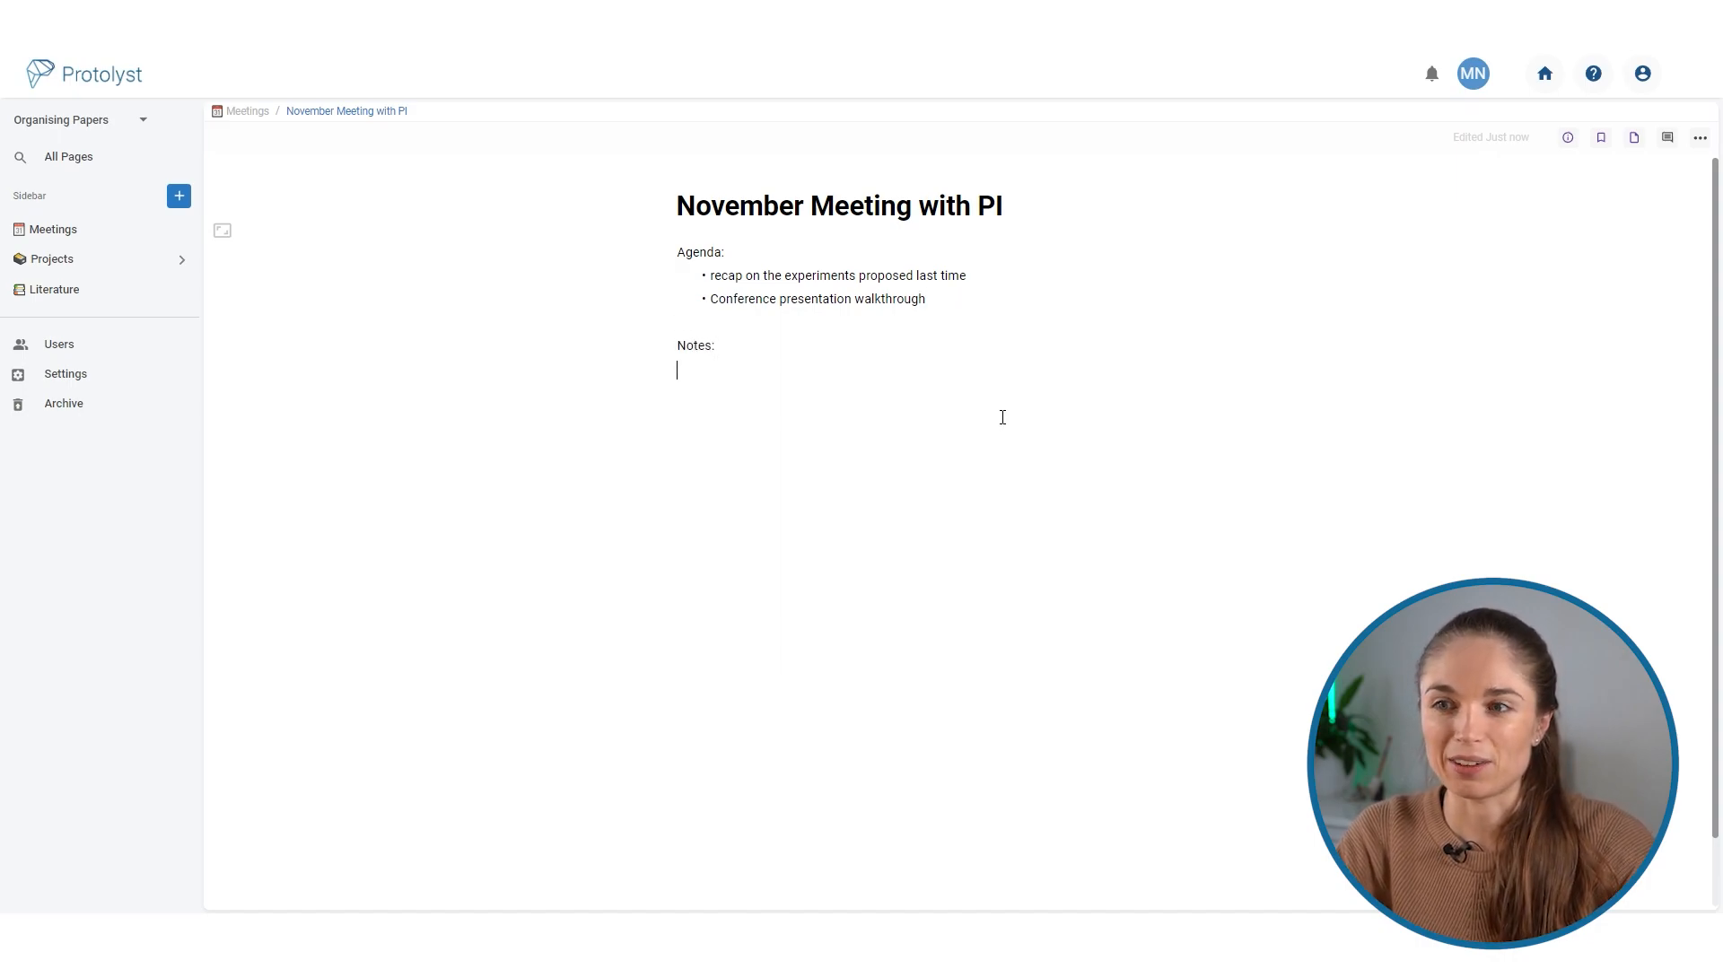
key(Return)
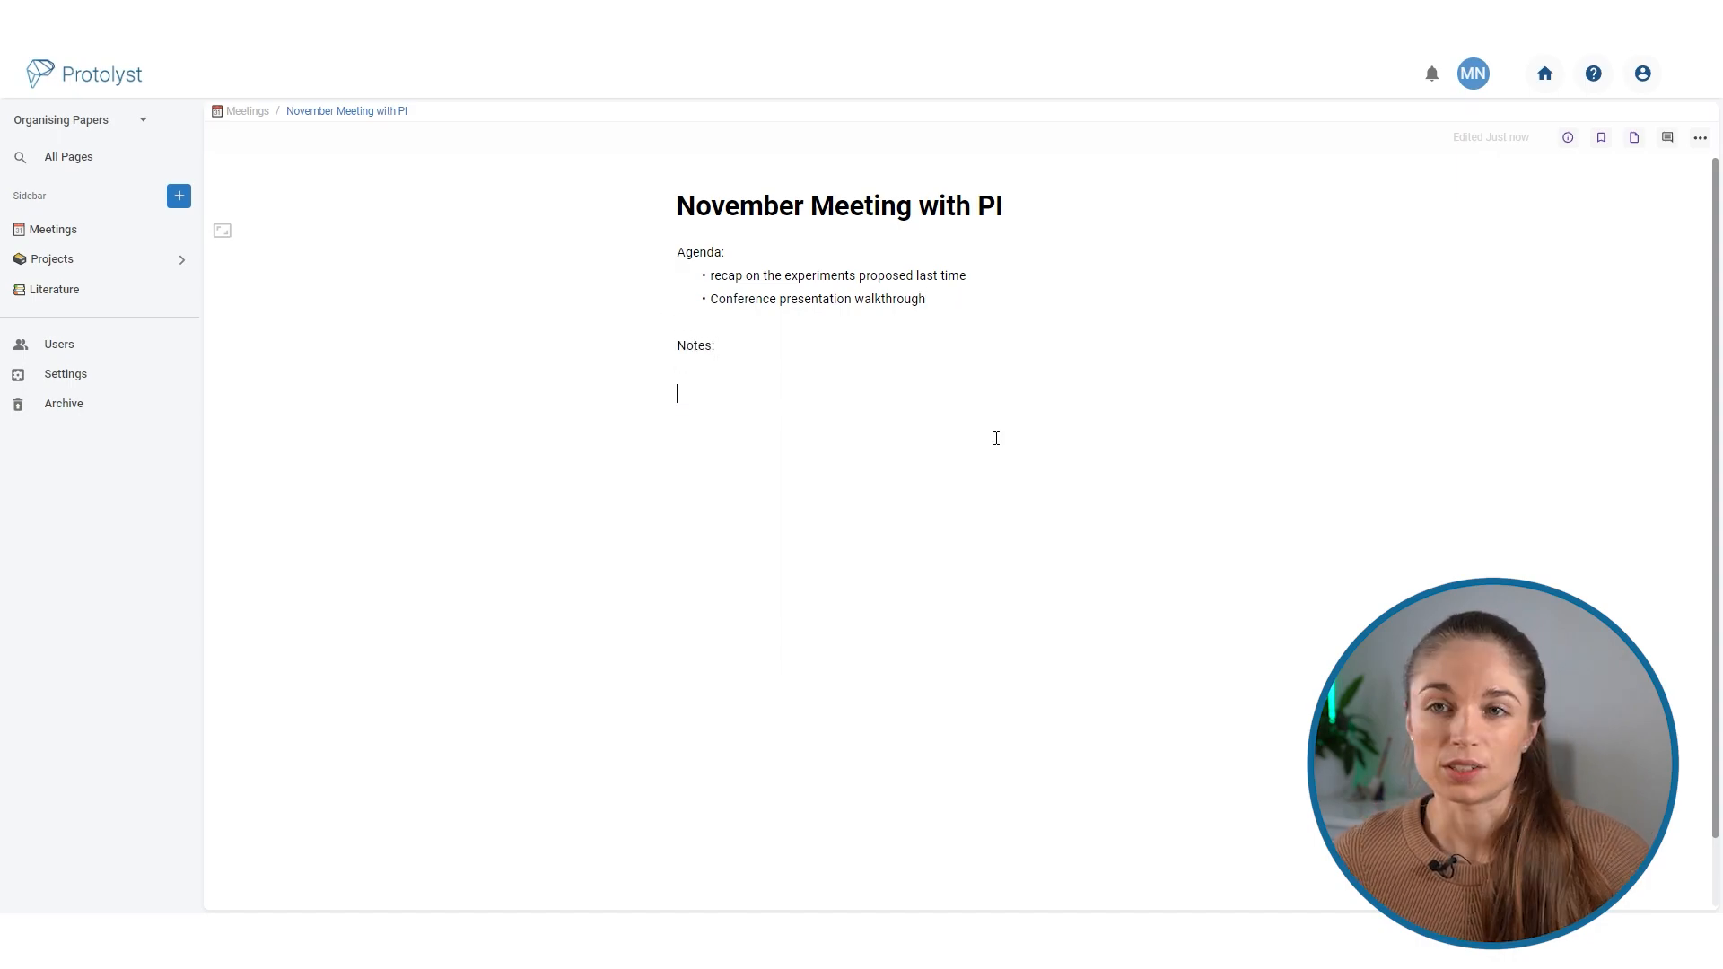
Attach the Acoustic Microfabrication presentation file to the Presentations property of "November Meeting with PI" in the Meetings table.
click(271, 113)
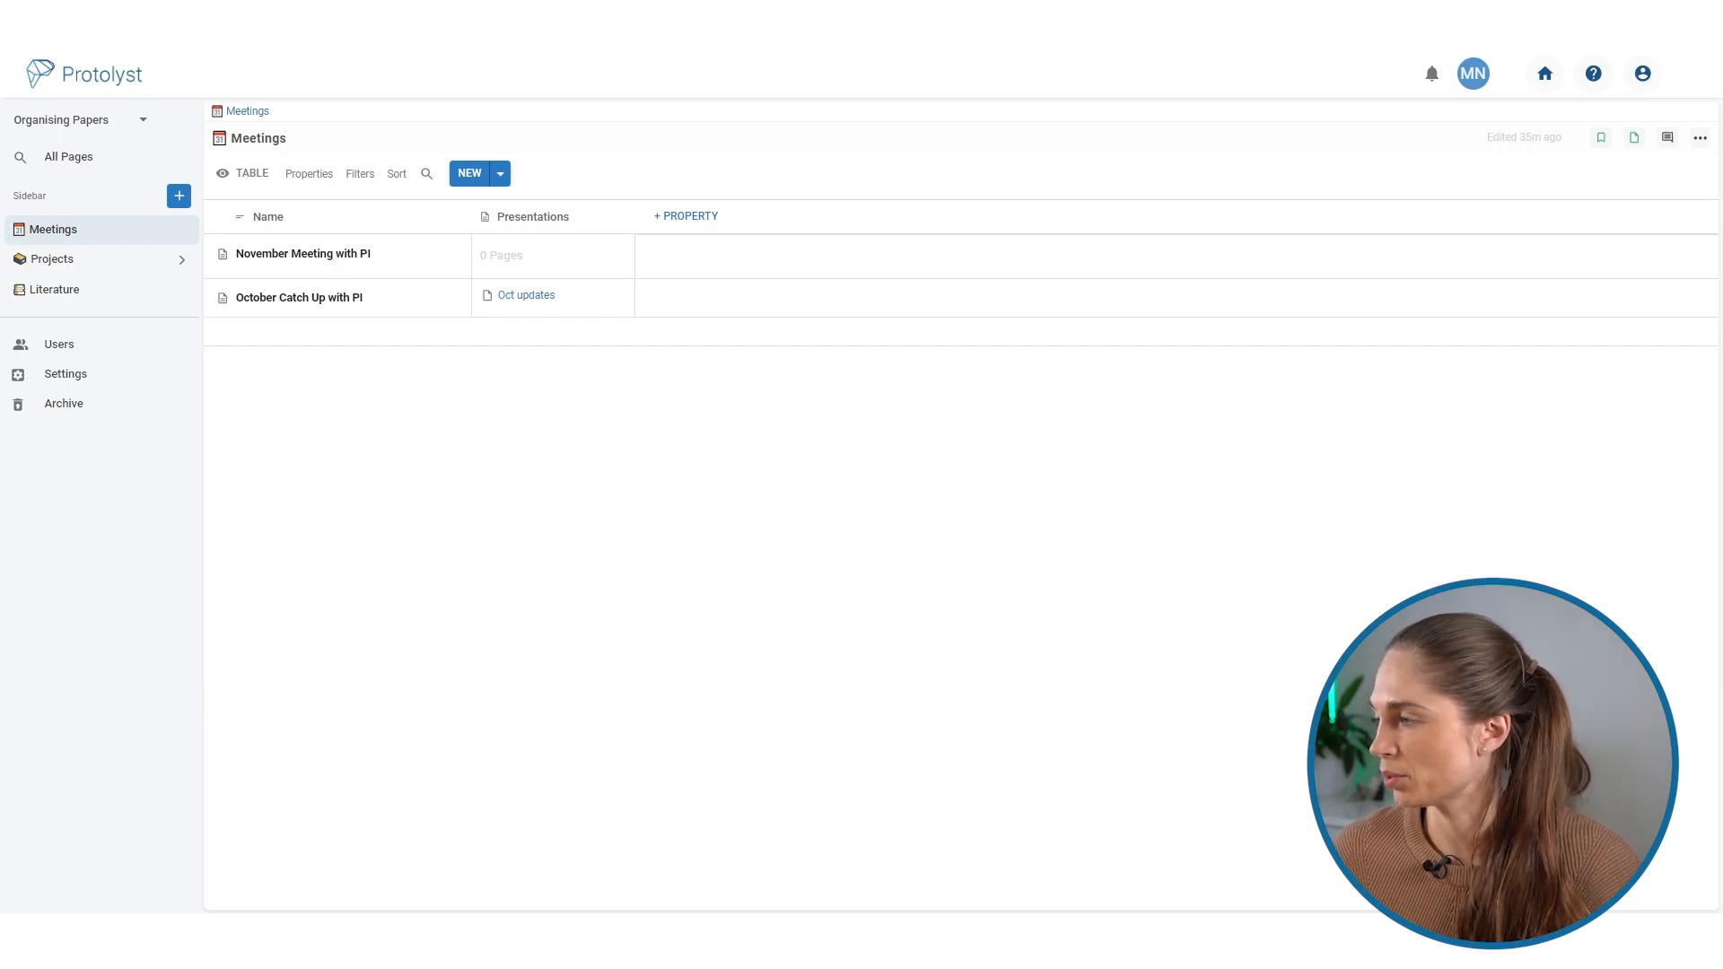
drag(2, 530, 486, 525)
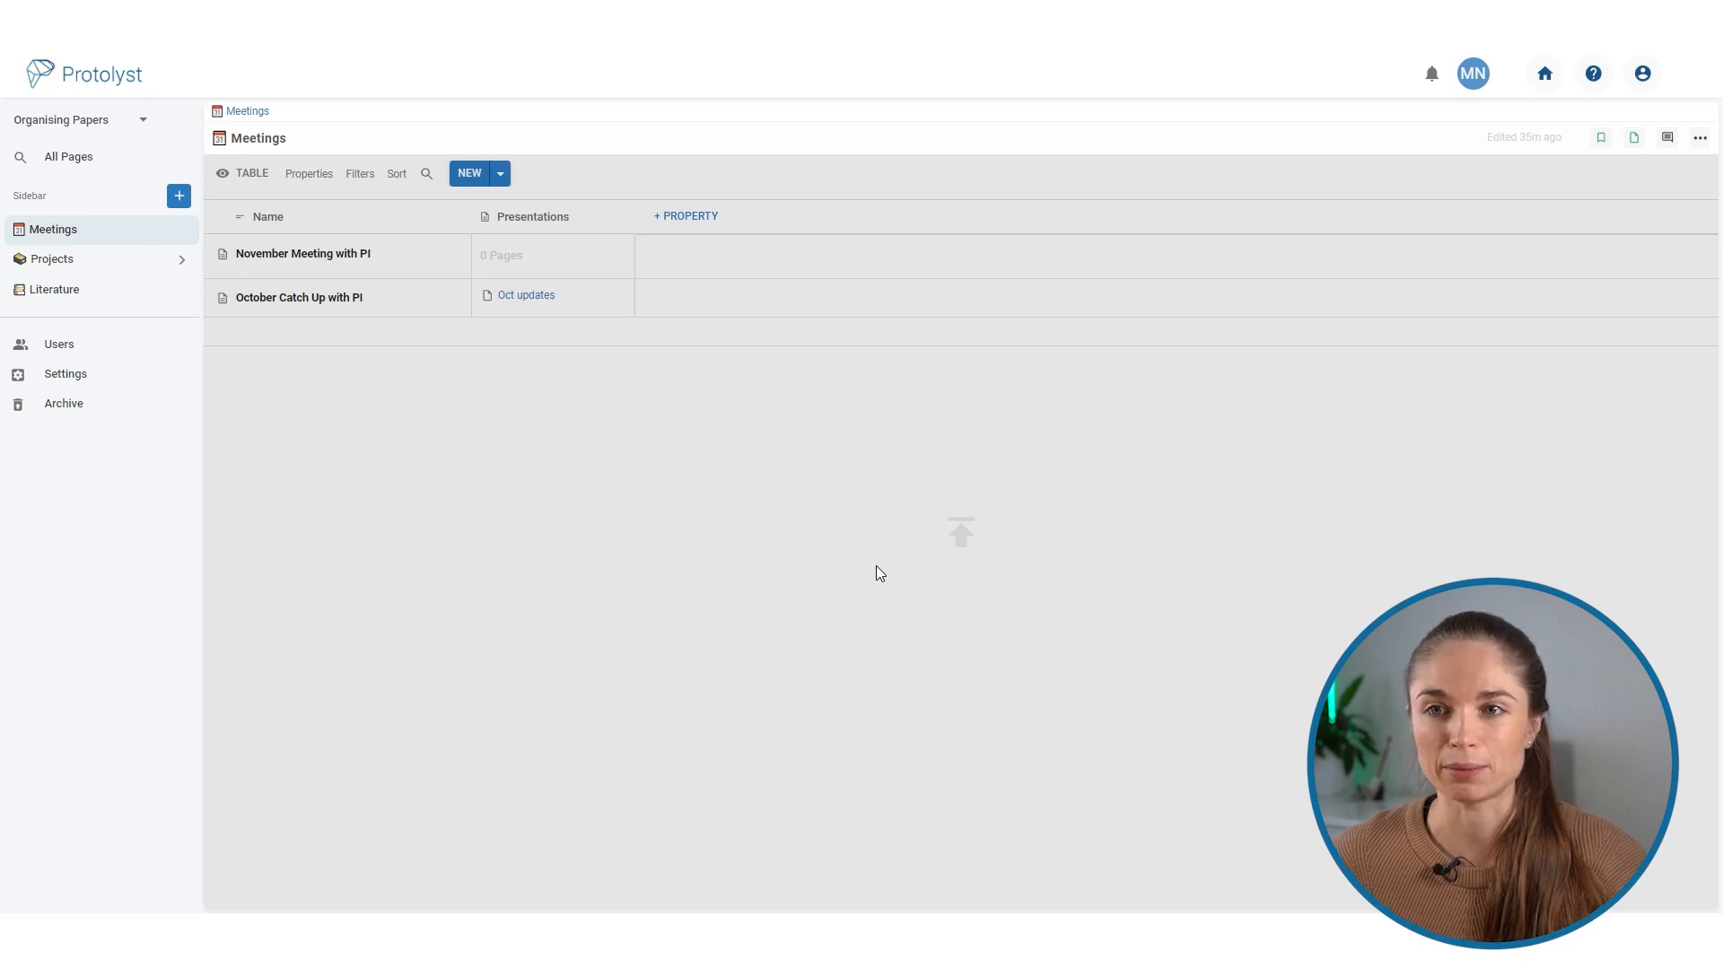
drag(638, 371, 541, 269)
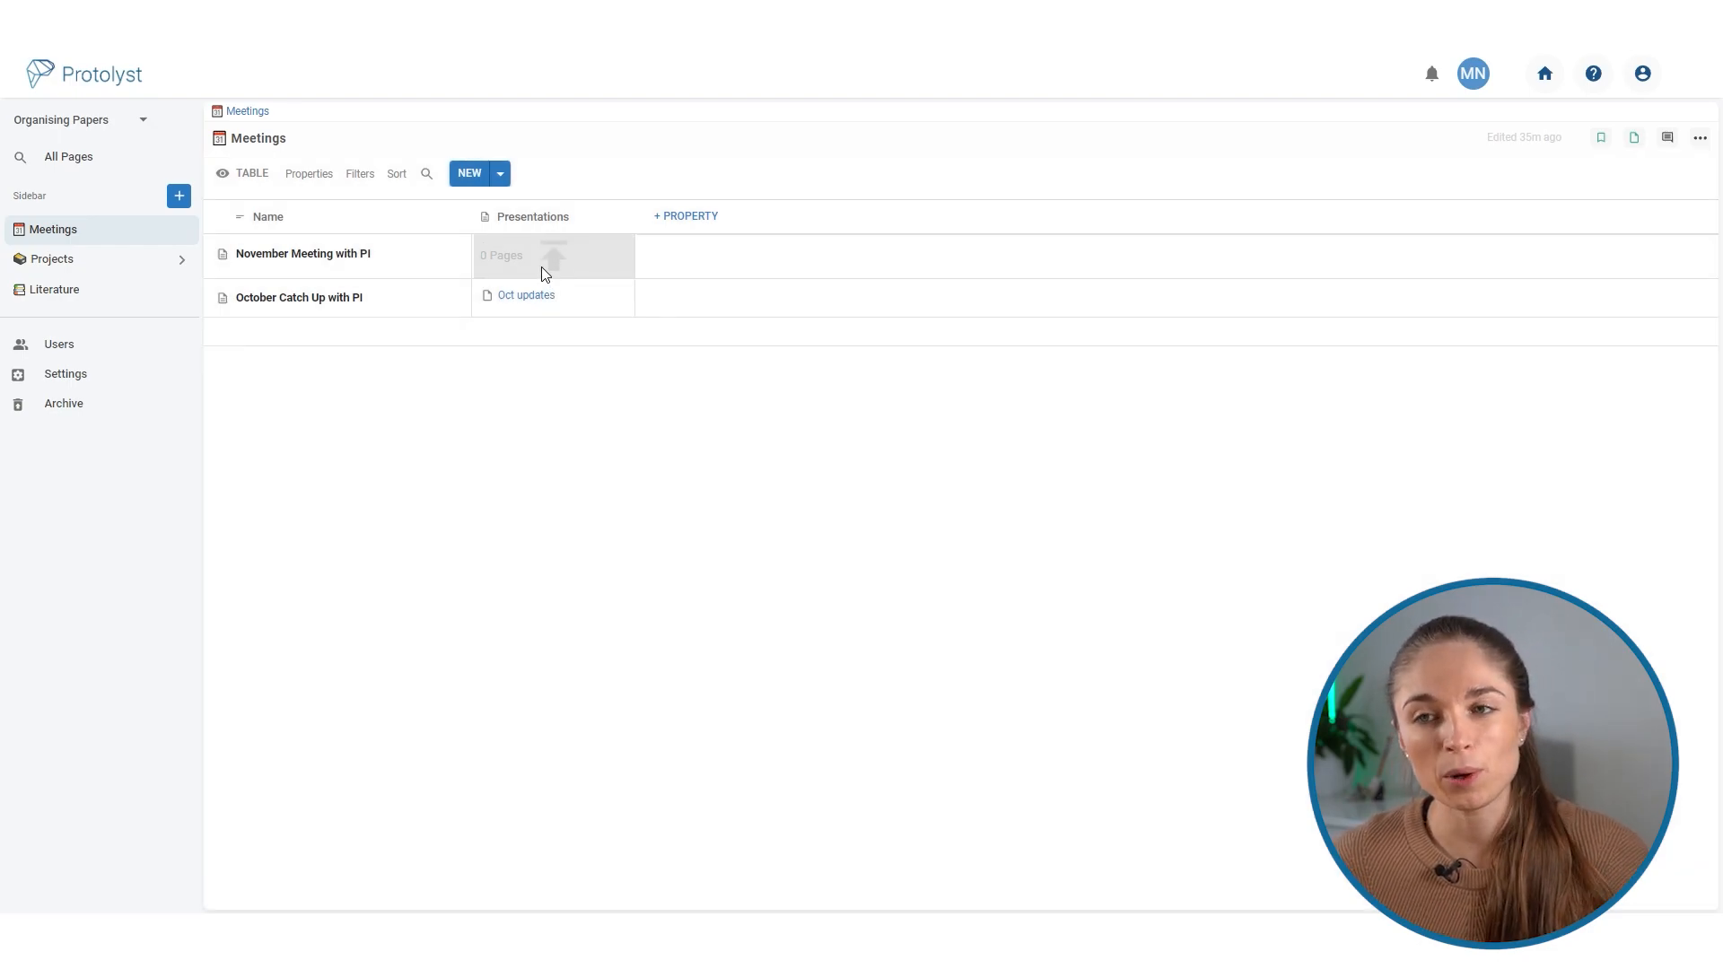
drag(541, 273, 544, 275)
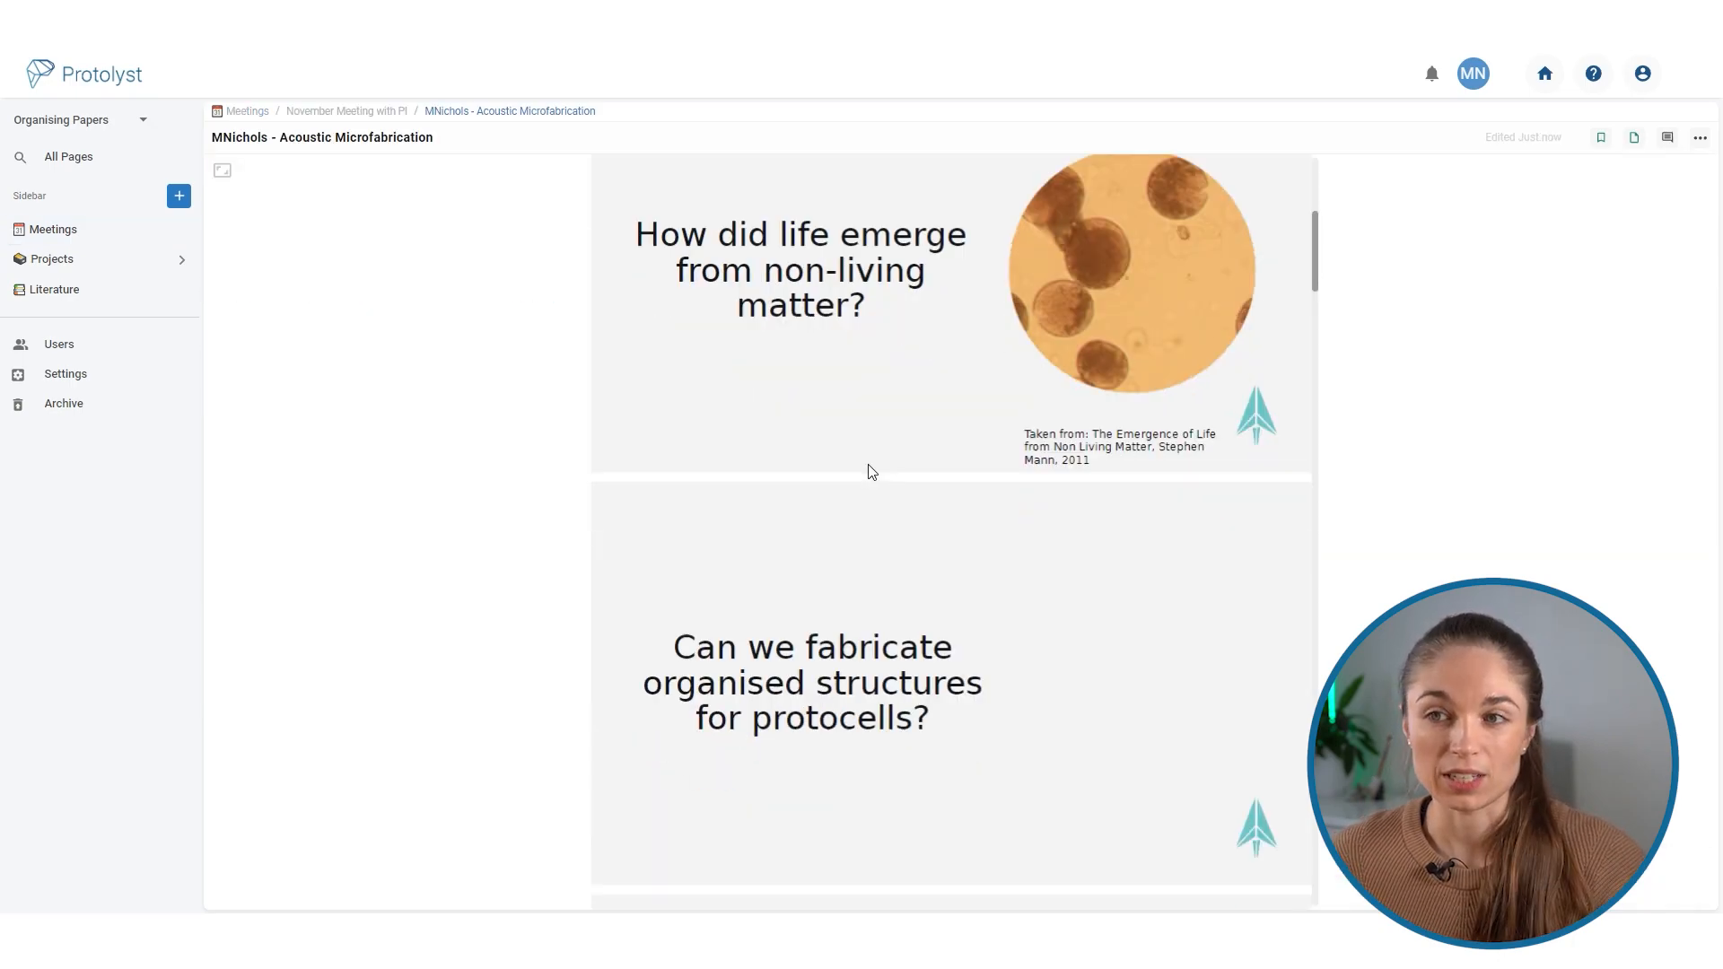
Look through the slides of the attached Acoustic Microfabrication presentation.
scroll(868, 471, down, 15)
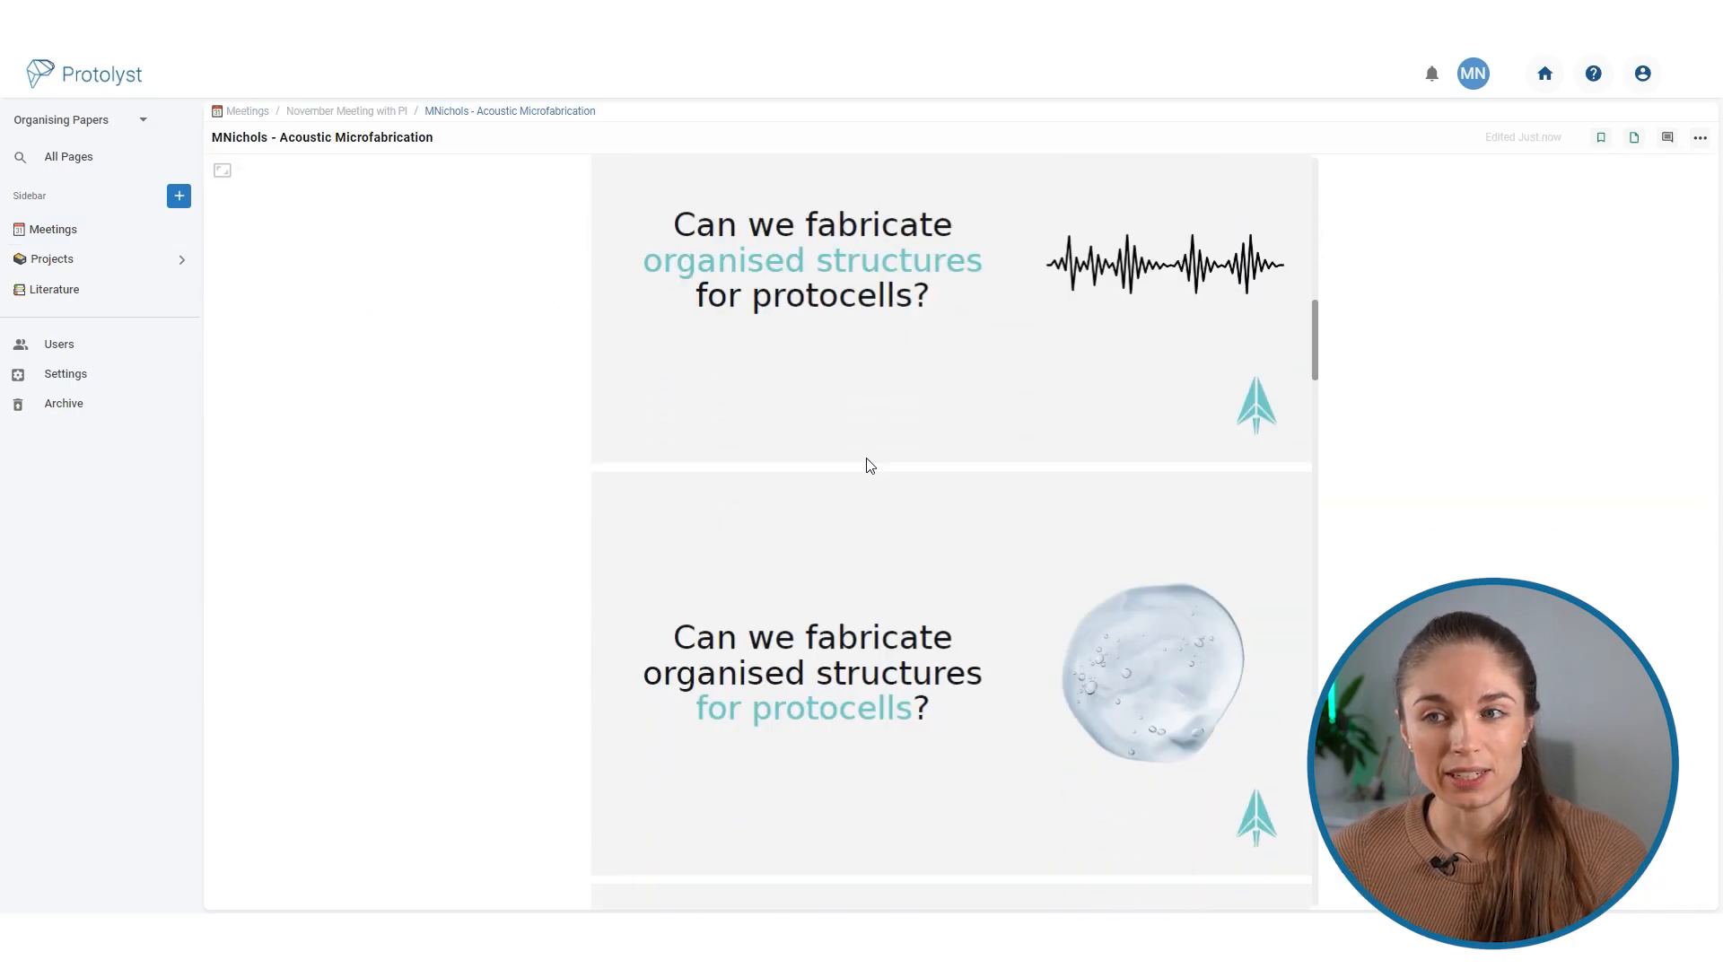
scroll(866, 467, up, 8)
scroll(866, 467, up, 2)
scroll(864, 476, down, 12)
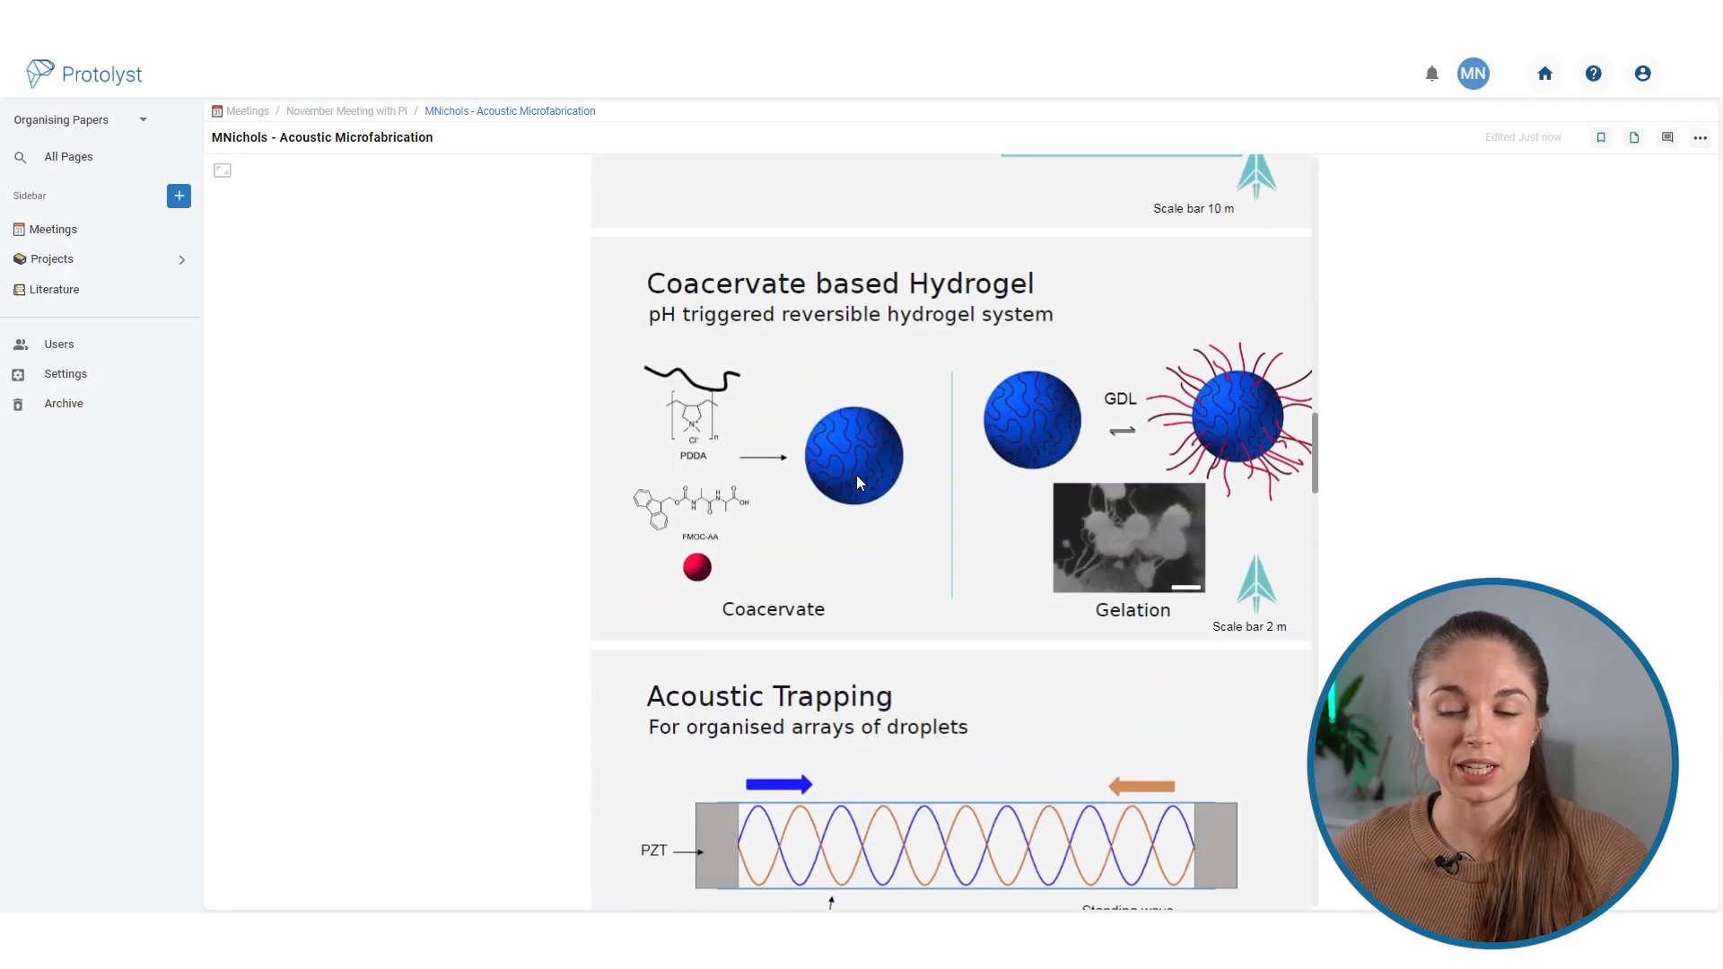
scroll(865, 484, up, 10)
scroll(865, 483, down, 6)
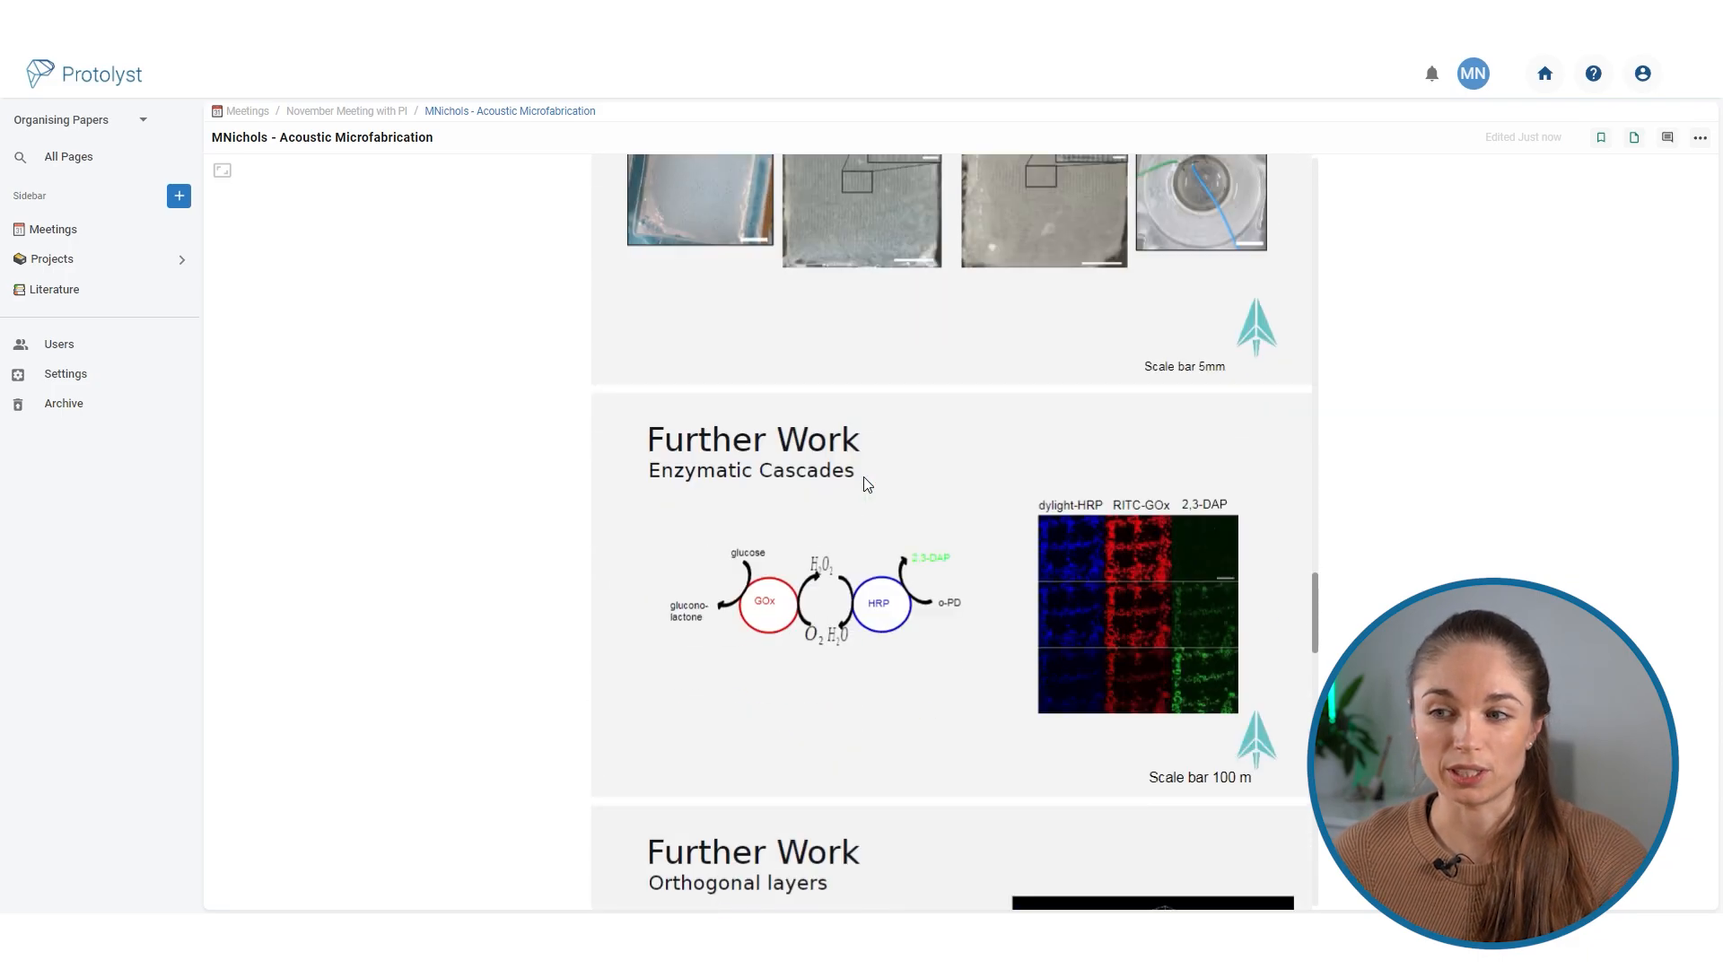
scroll(867, 484, up, 12)
scroll(865, 481, up, 8)
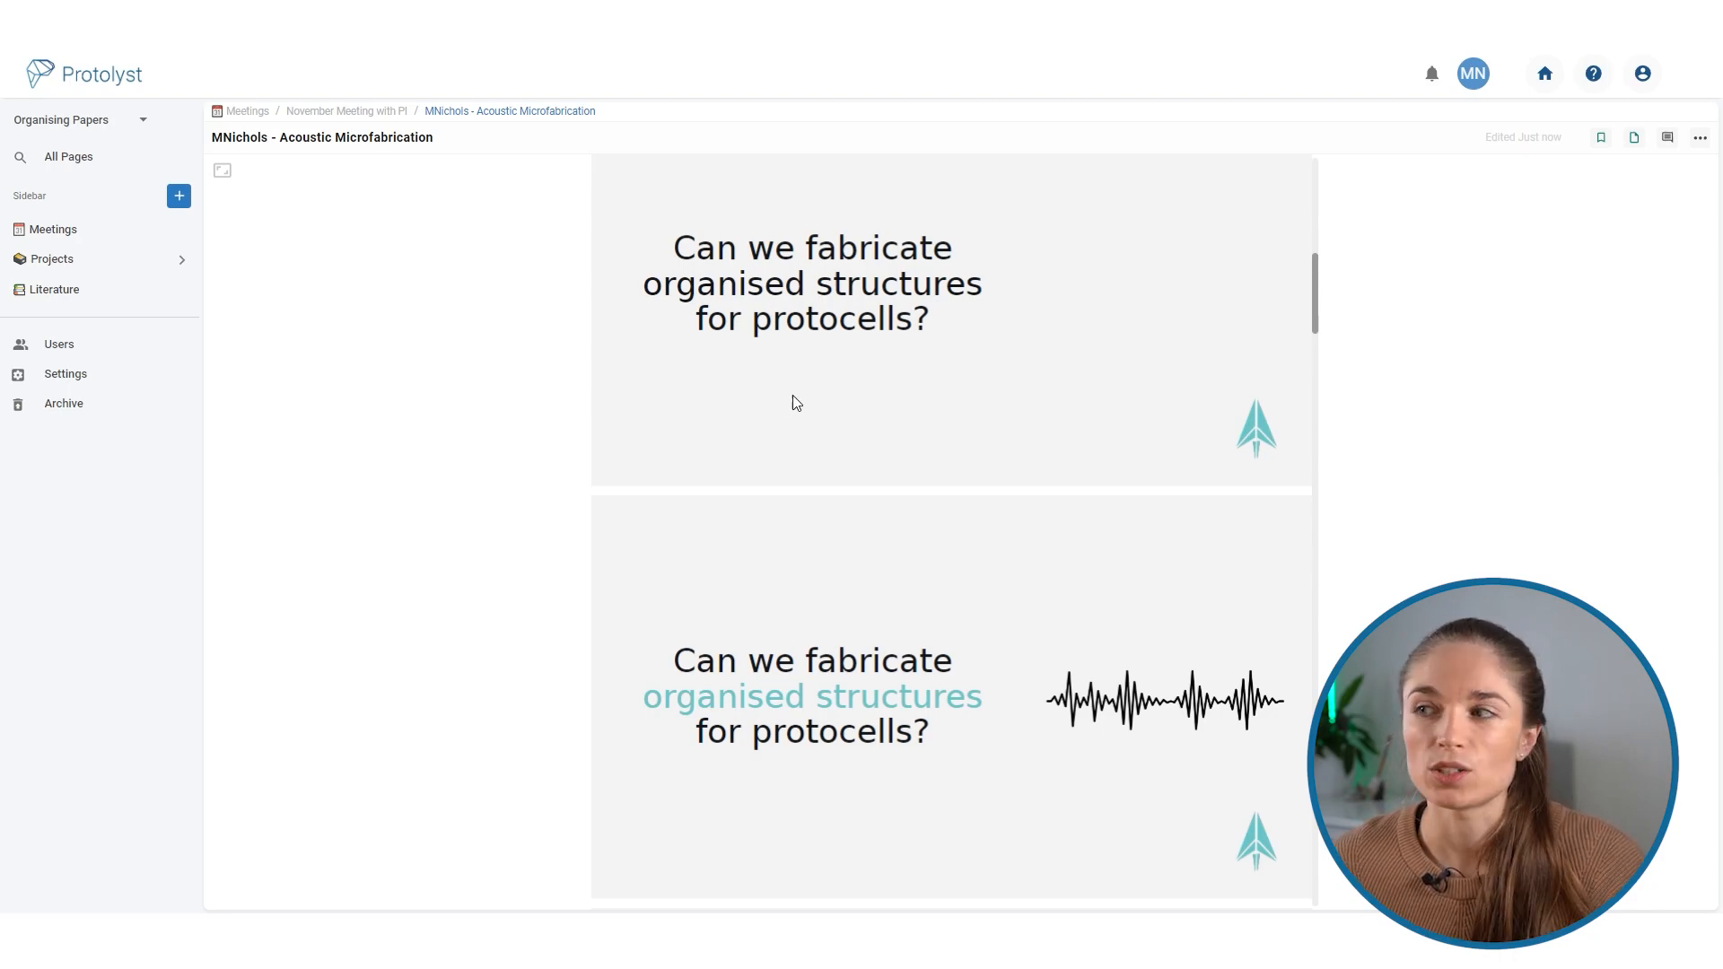
Show the "November Meeting with PI" page side by side with its attached Acoustic Microfabrication presentation, with the page's properties hidden.
click(245, 117)
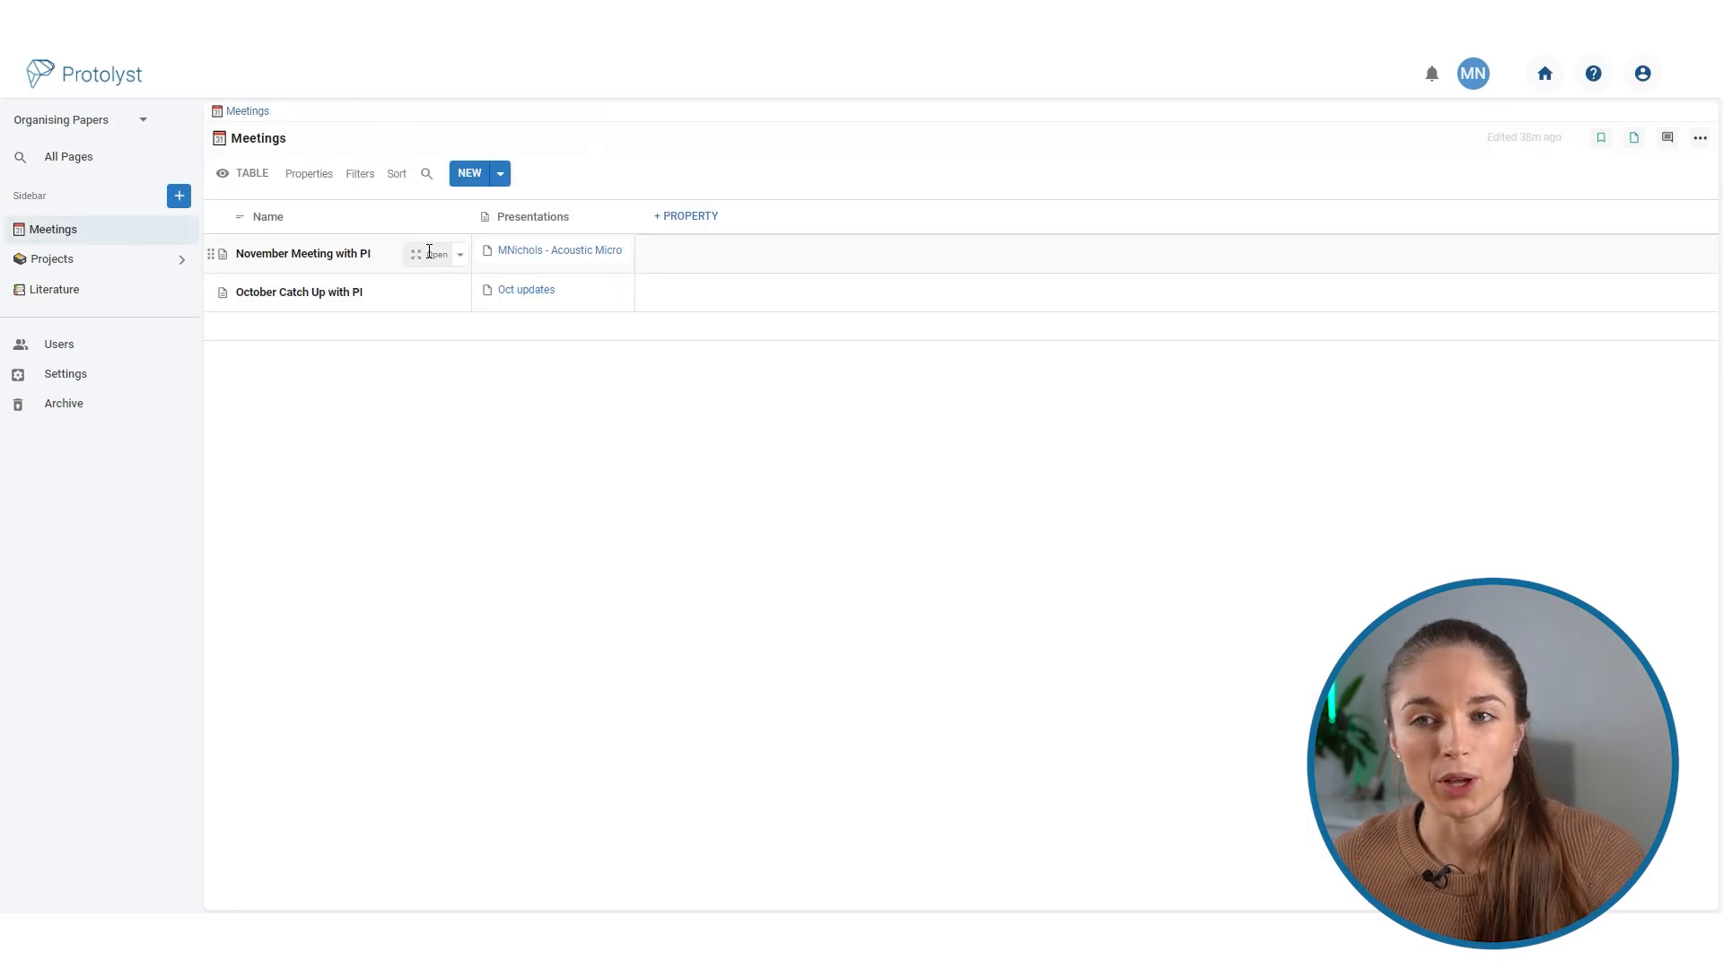
click(431, 256)
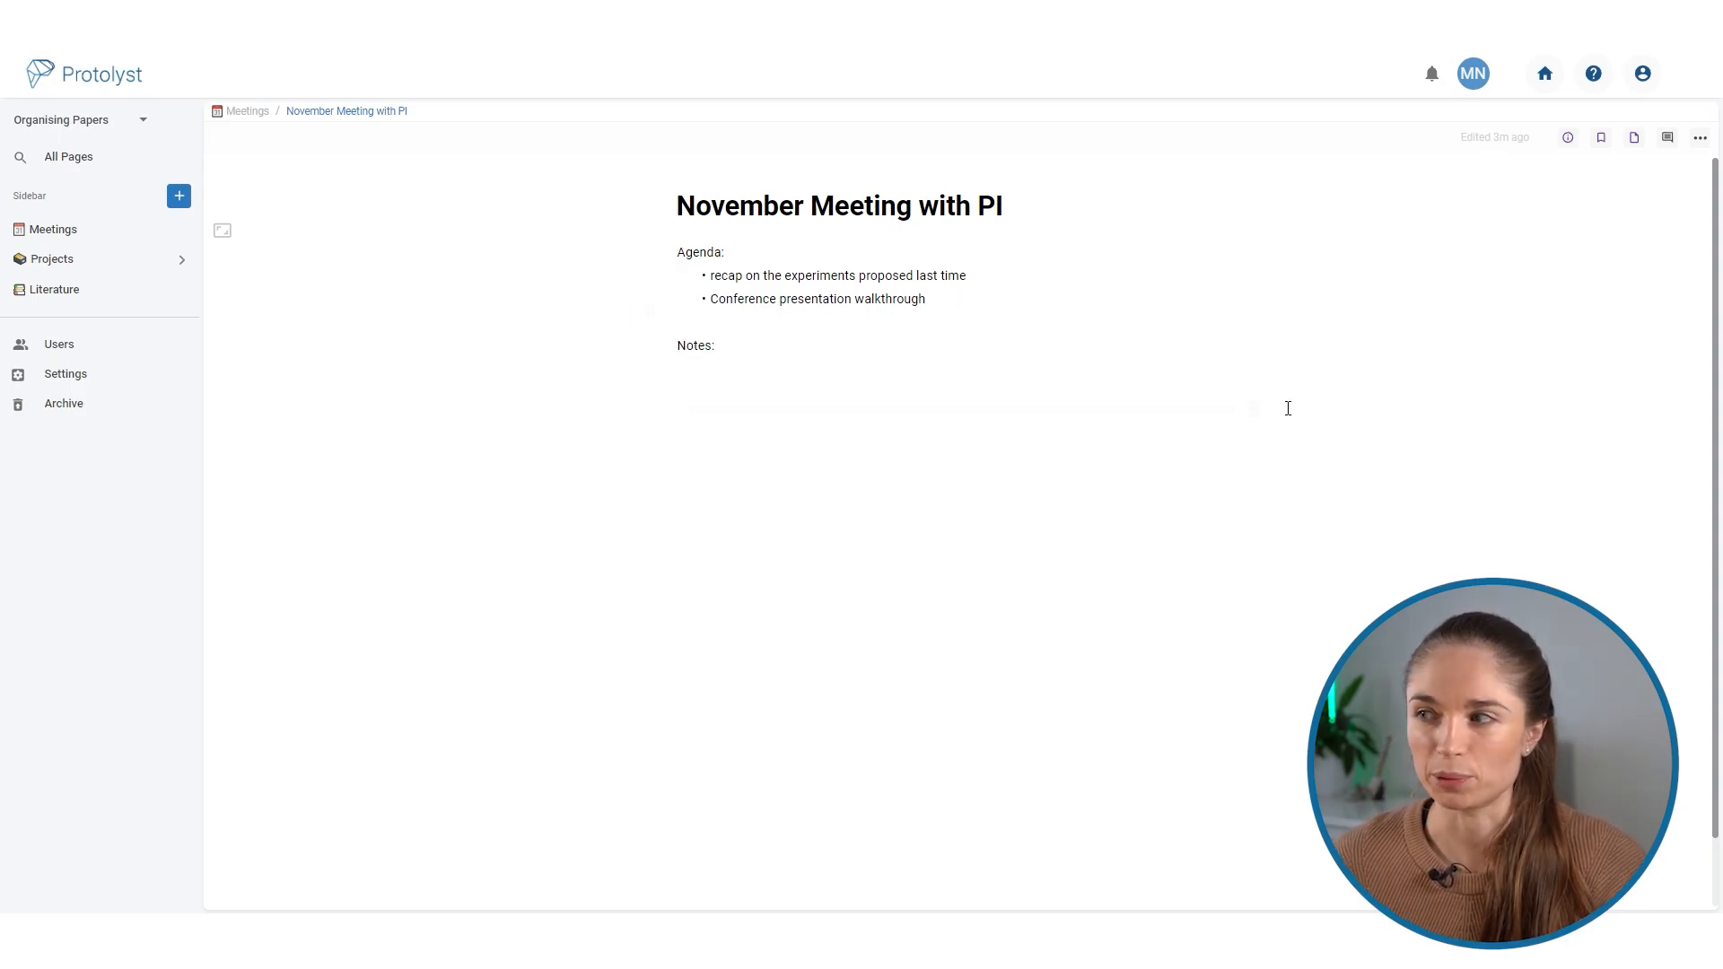
click(1572, 140)
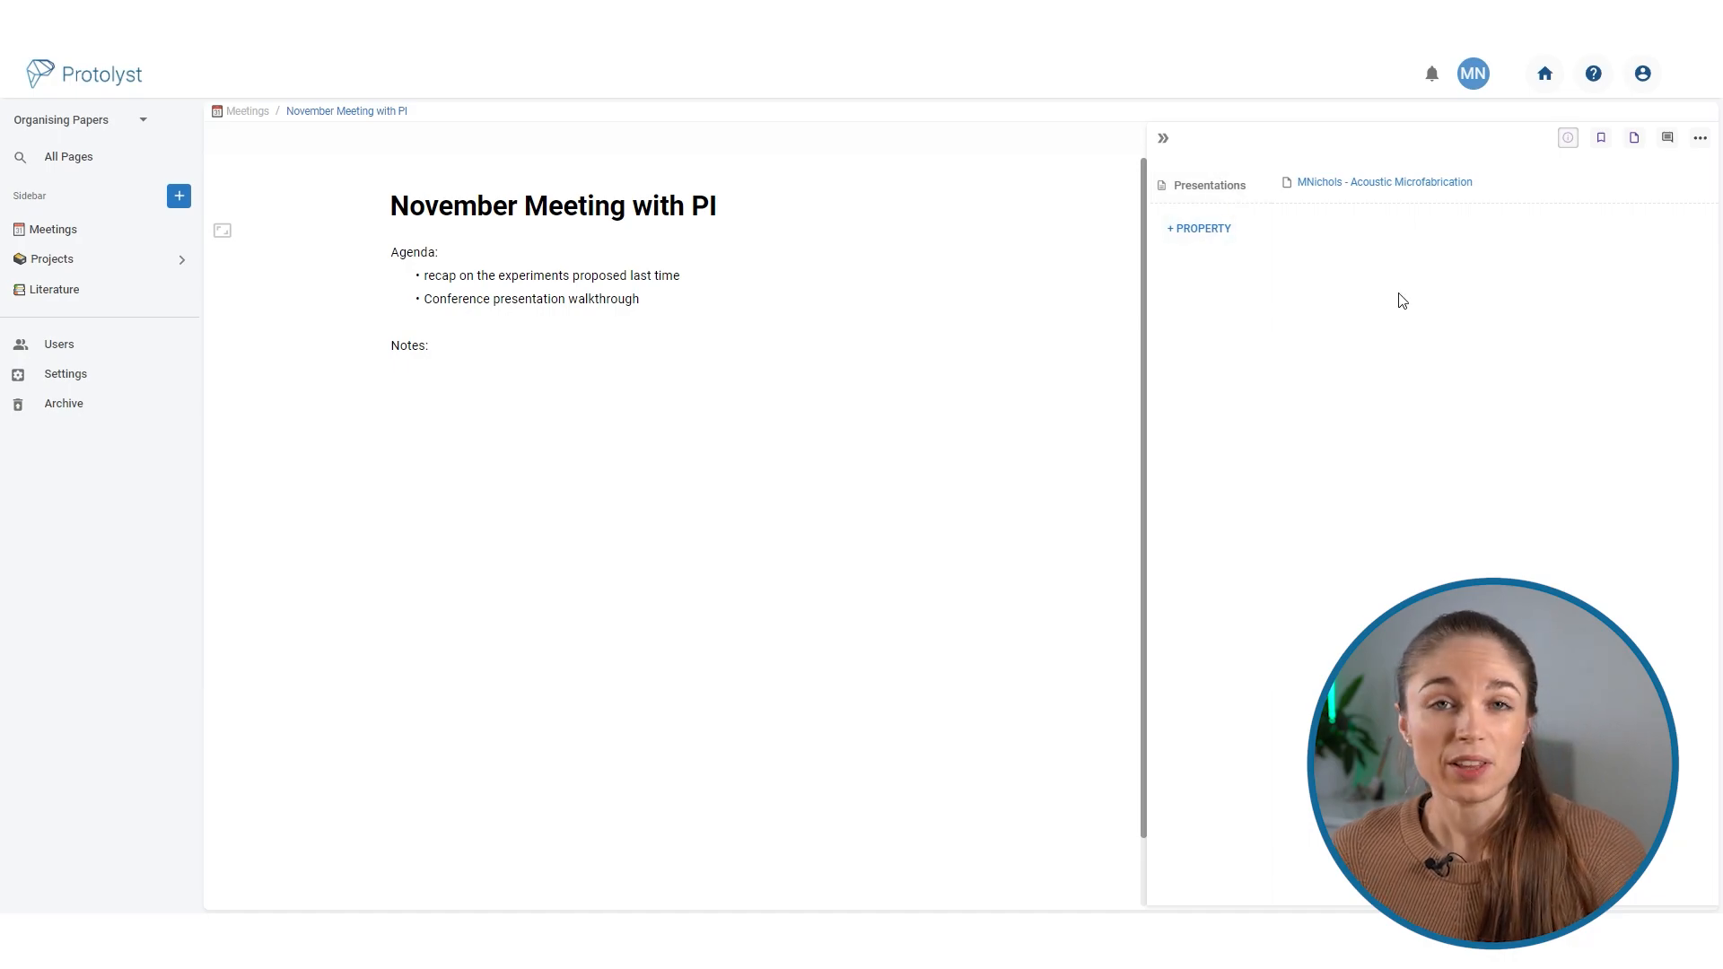
click(1373, 185)
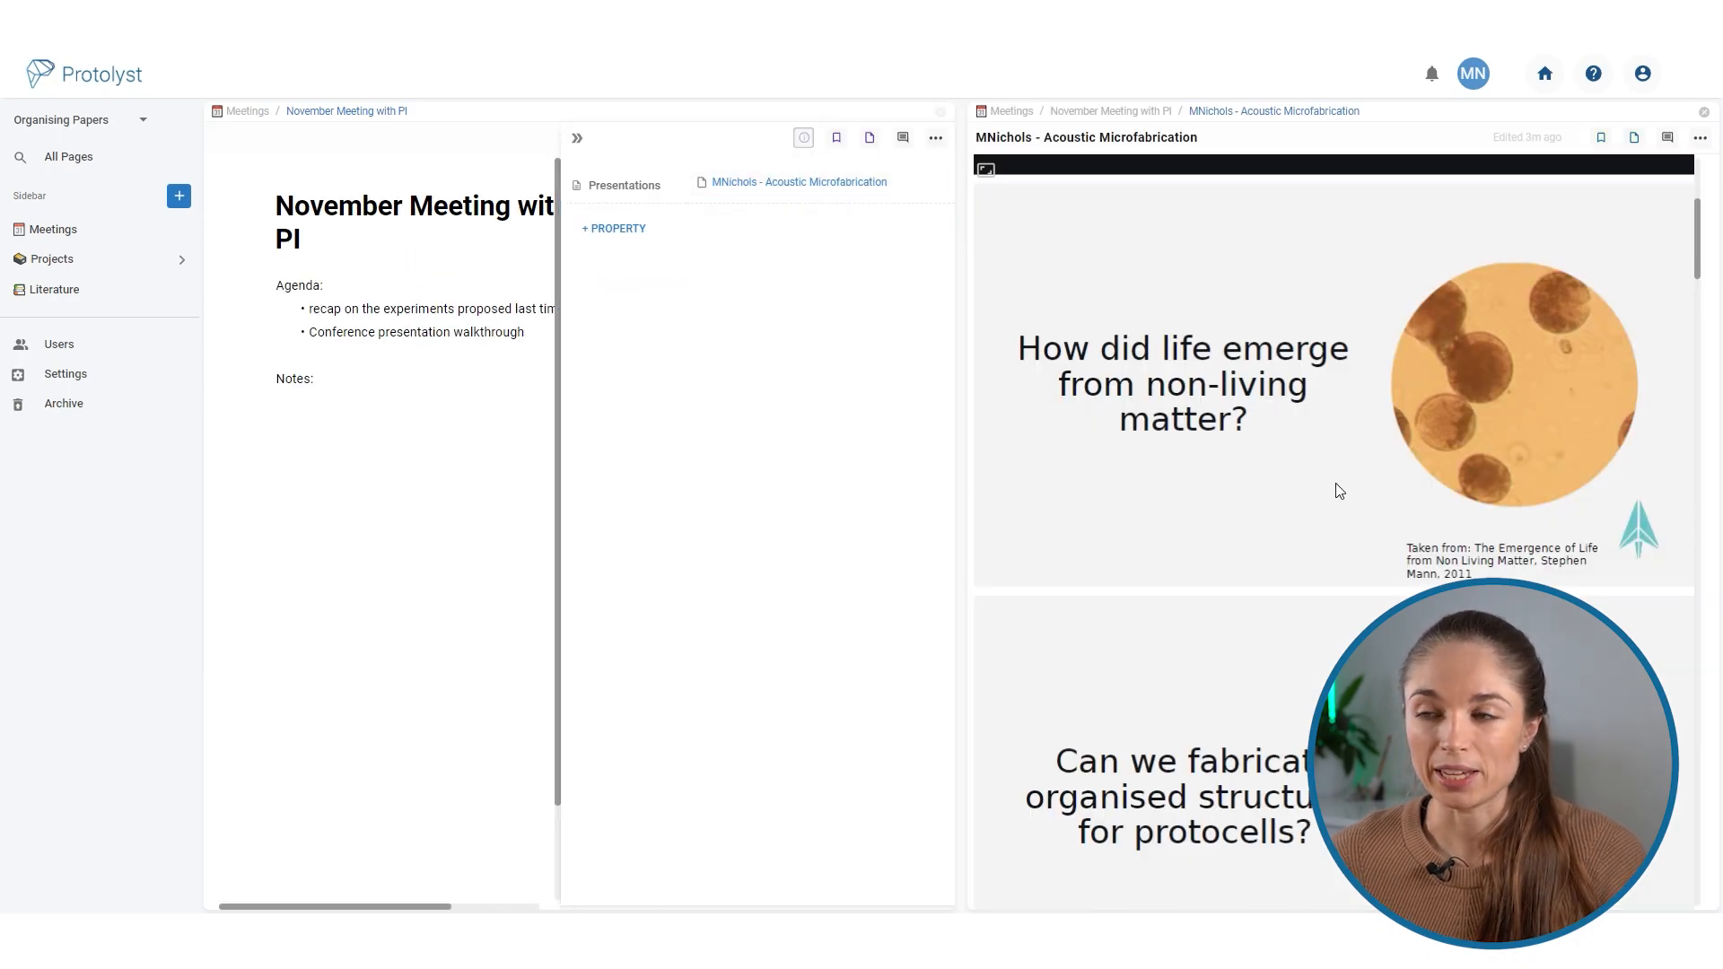
scroll(1340, 491, down, 5)
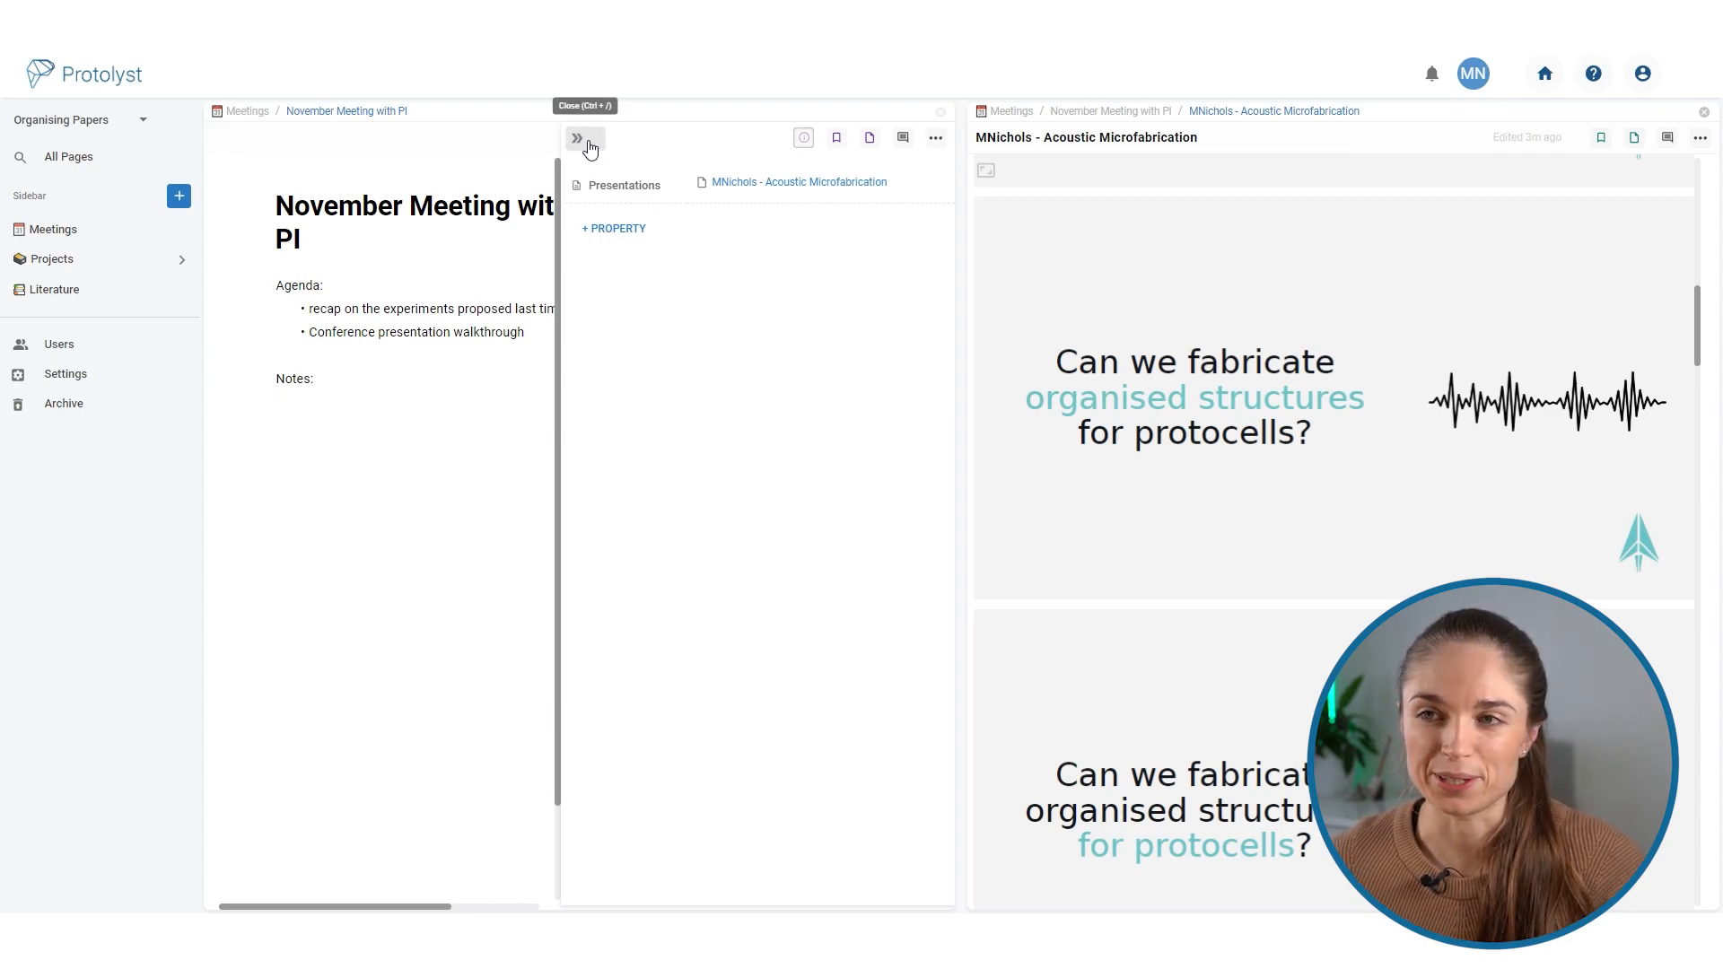
click(589, 144)
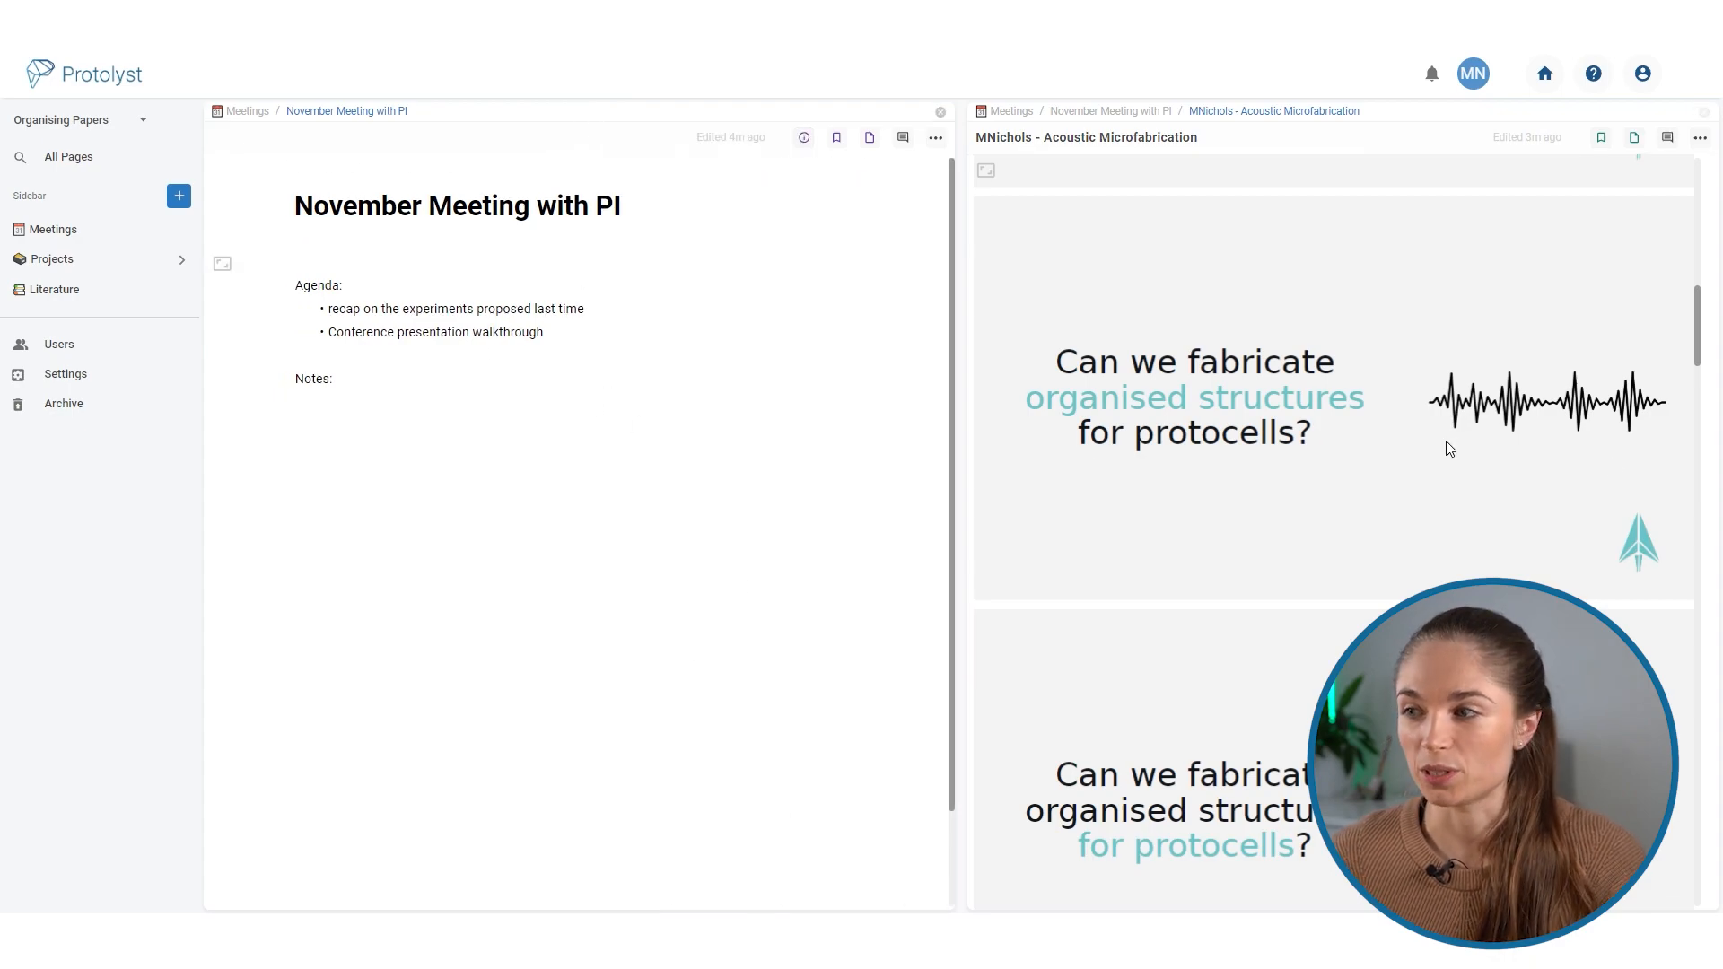
Capture the slide text "Can we fabricate organised structures for protocells?" with the waveform image as an atom and start a line below the quote.
scroll(1440, 453, down, 3)
scroll(1427, 476, up, 3)
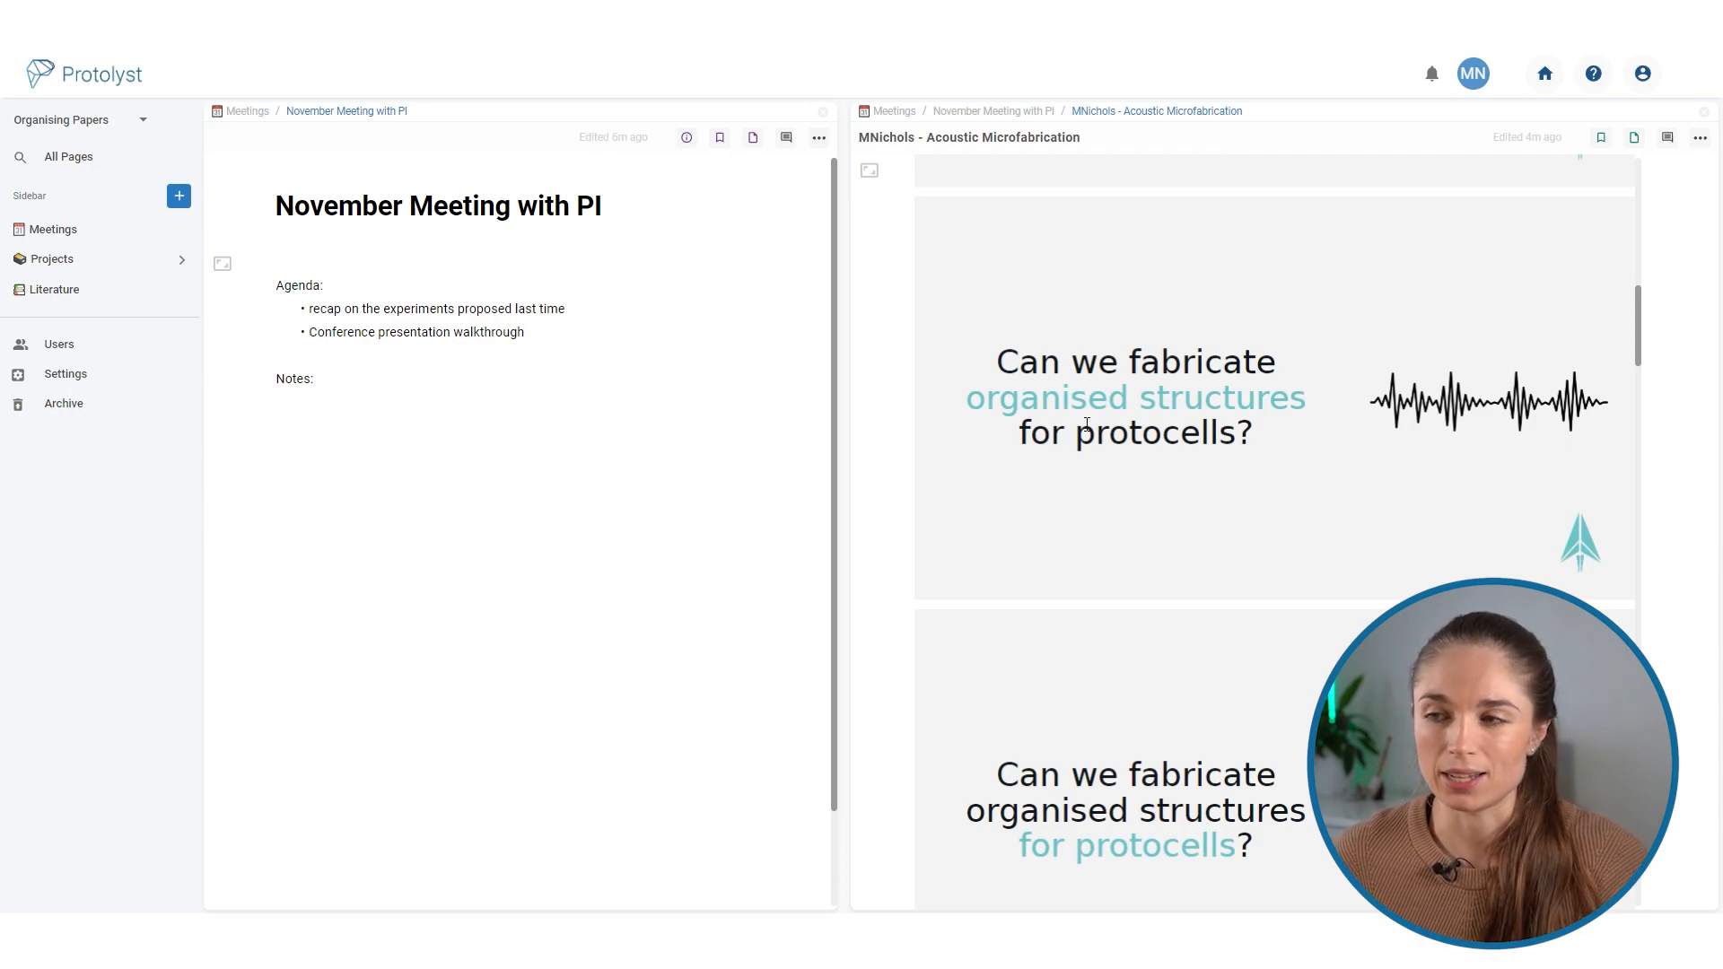
drag(992, 359, 1262, 467)
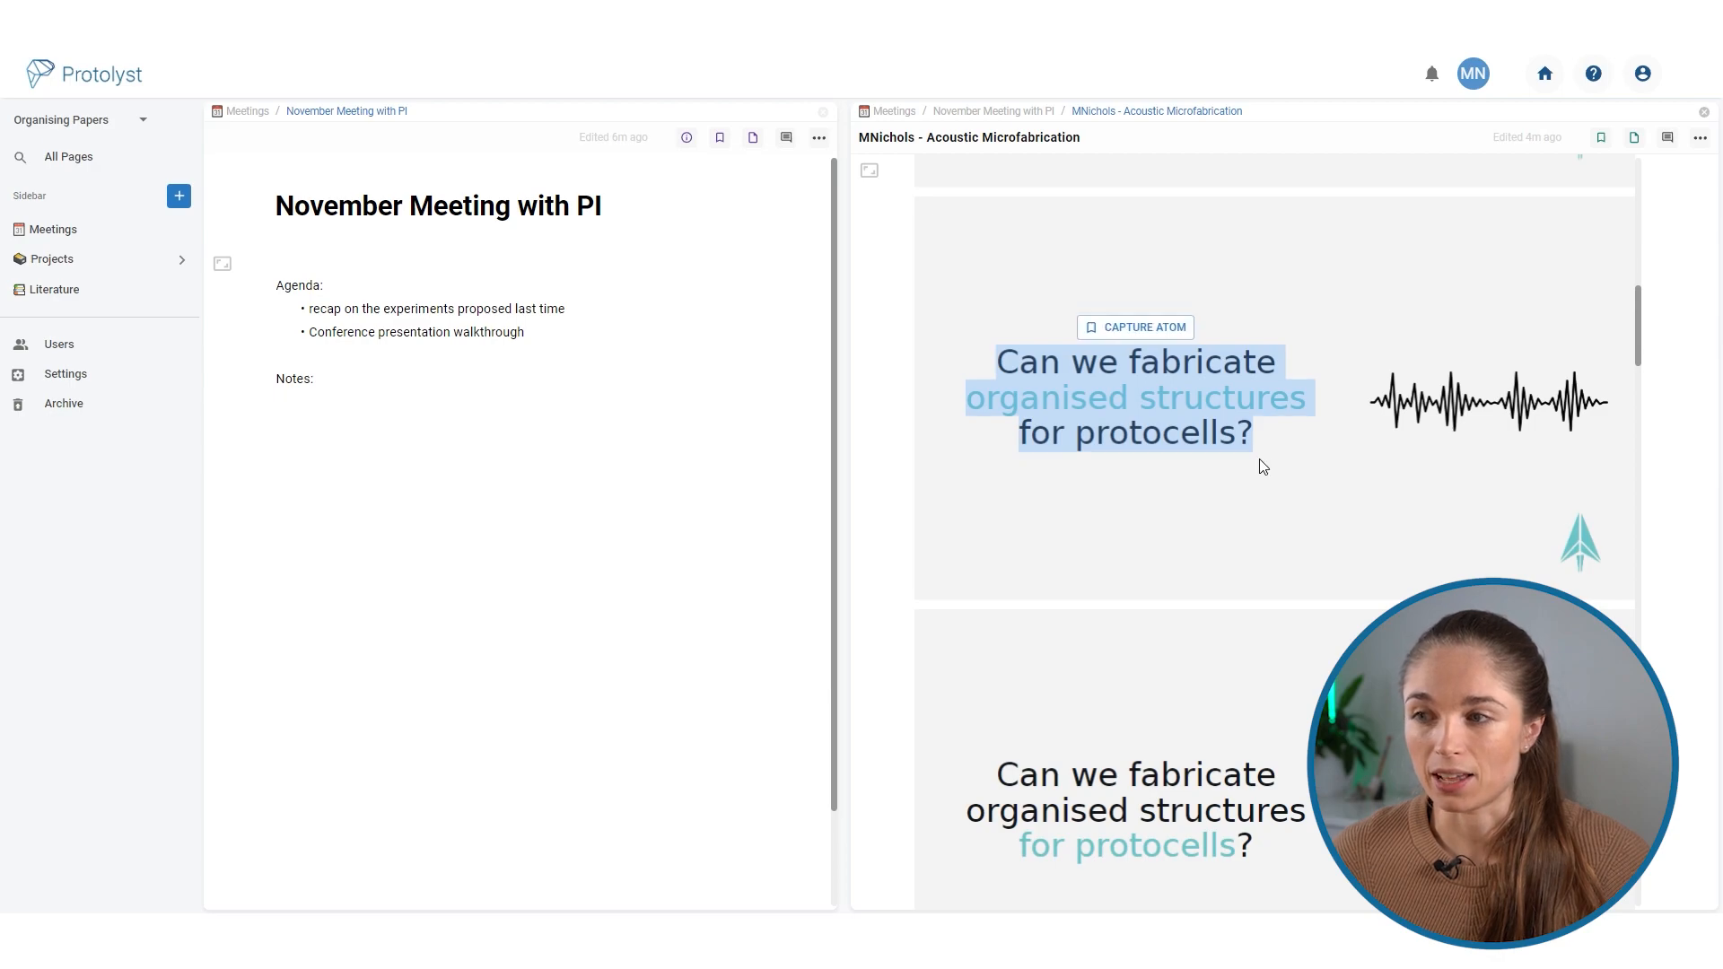
click(1144, 328)
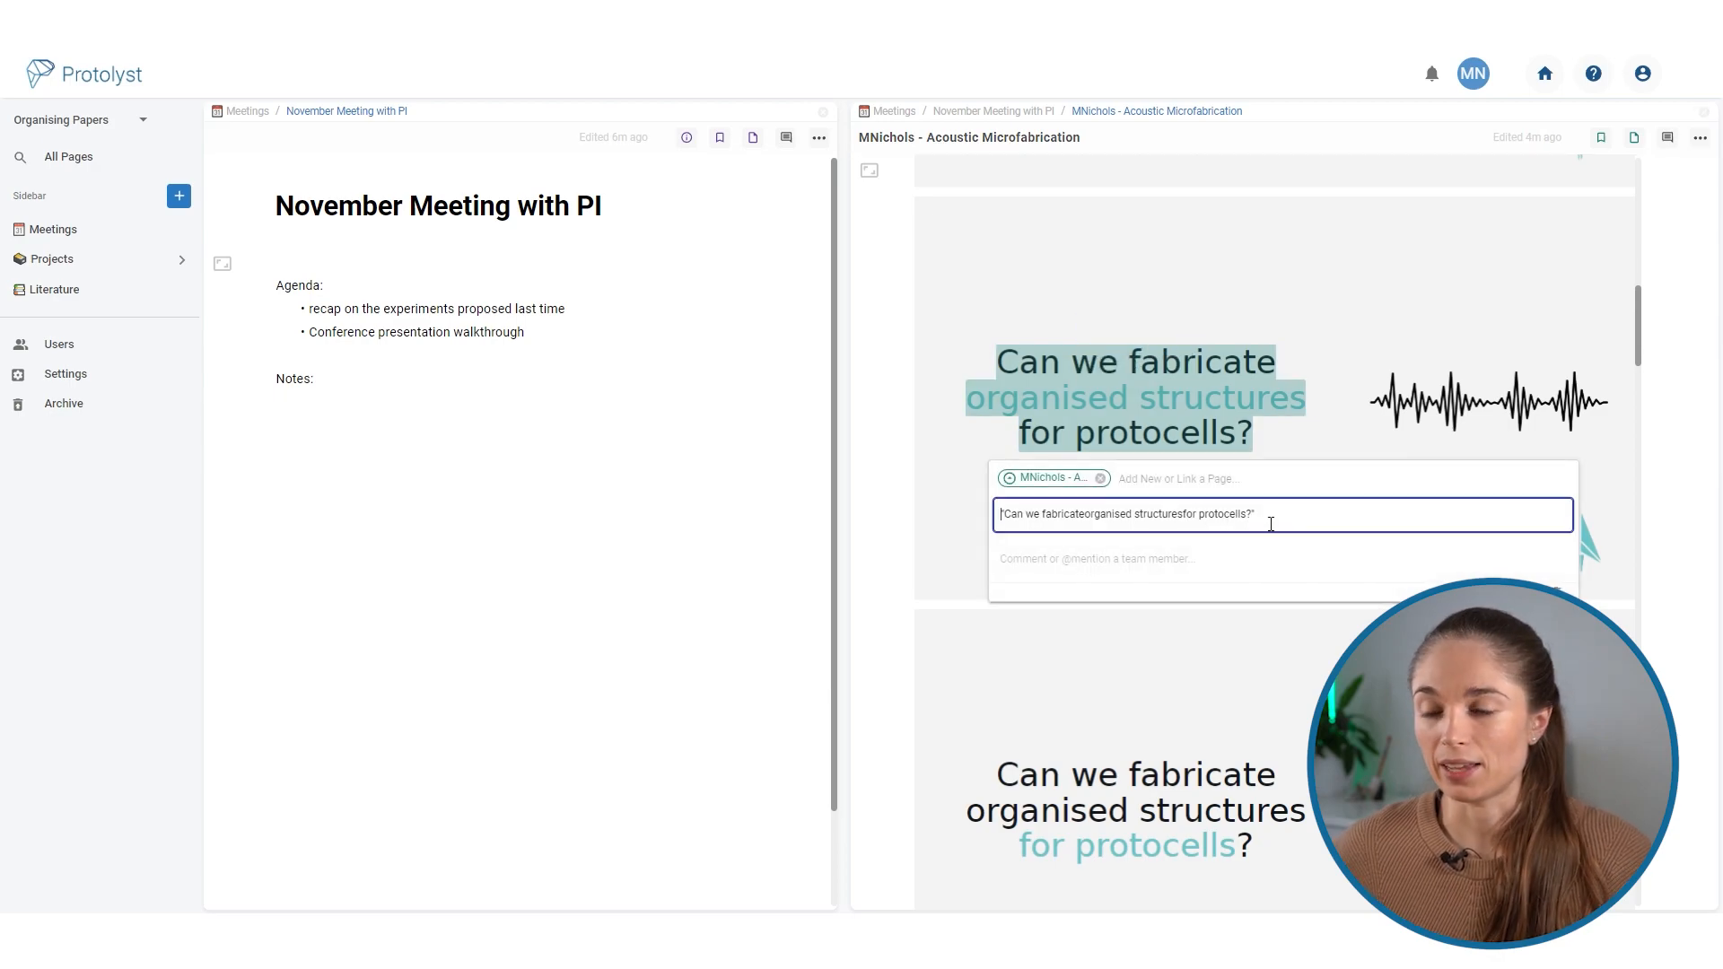
text(")
key(Return)
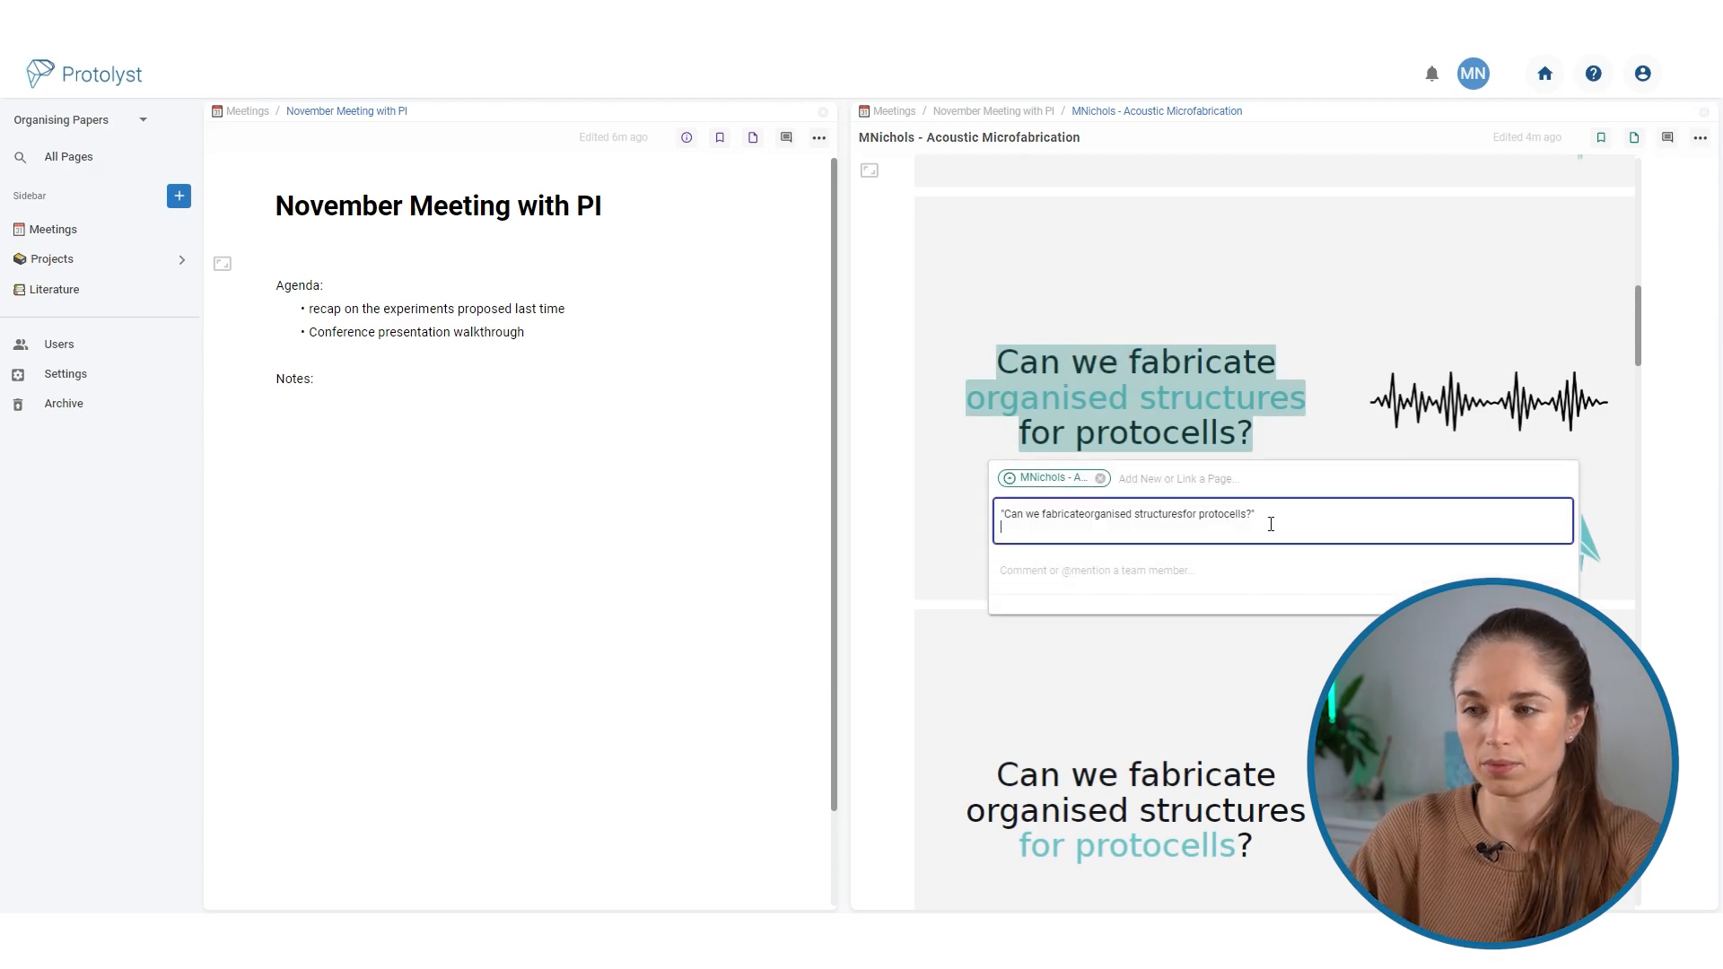
Add the note "make sure to include:" to the atom, with the list lines "- description of protocelsl" and "- fkdljfkidsj".
text(mak)
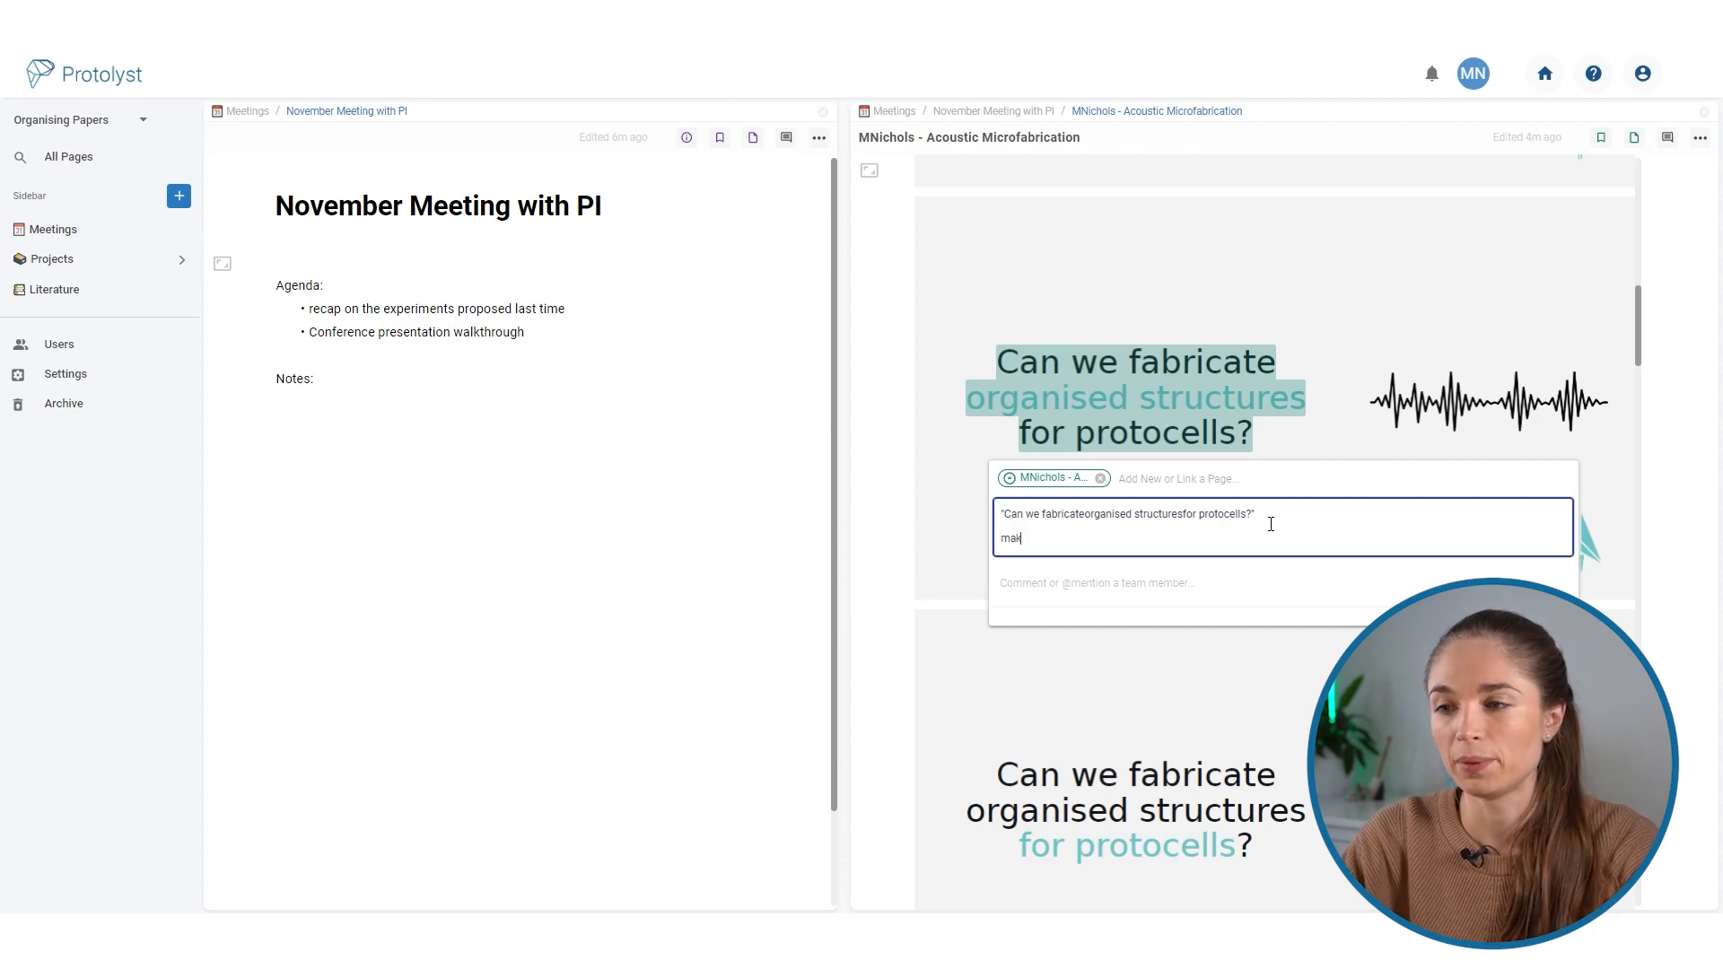
text(e sure to include)
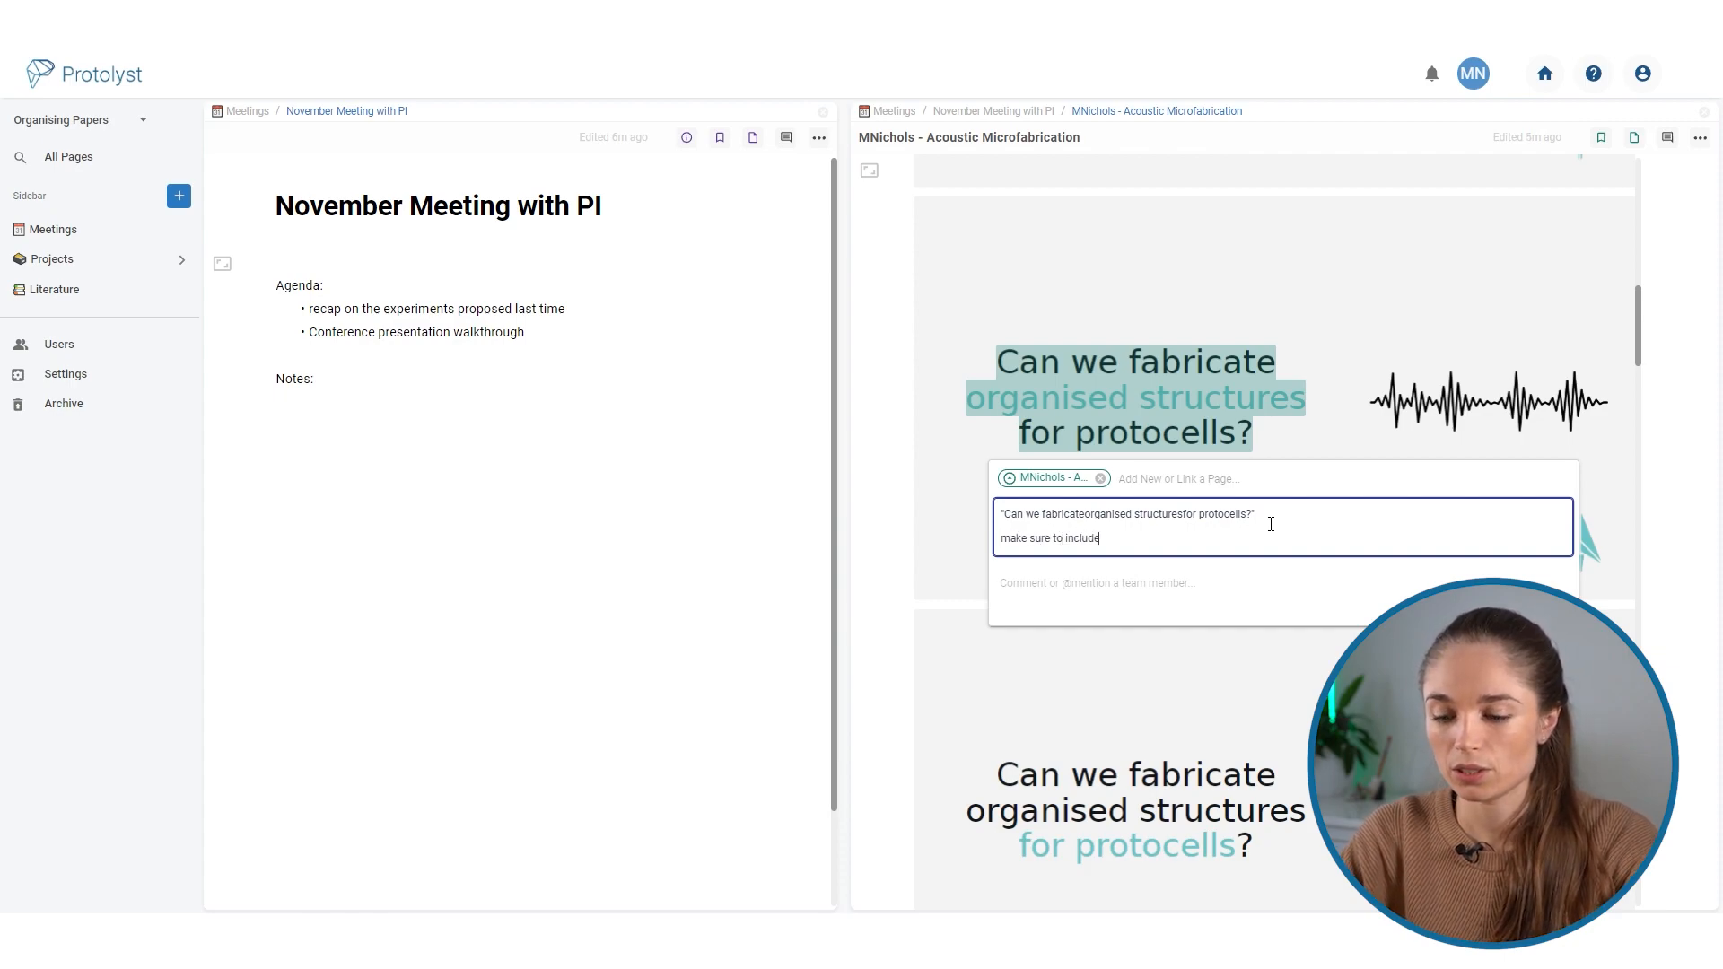
text(:)
key(Return)
text(- description of prot)
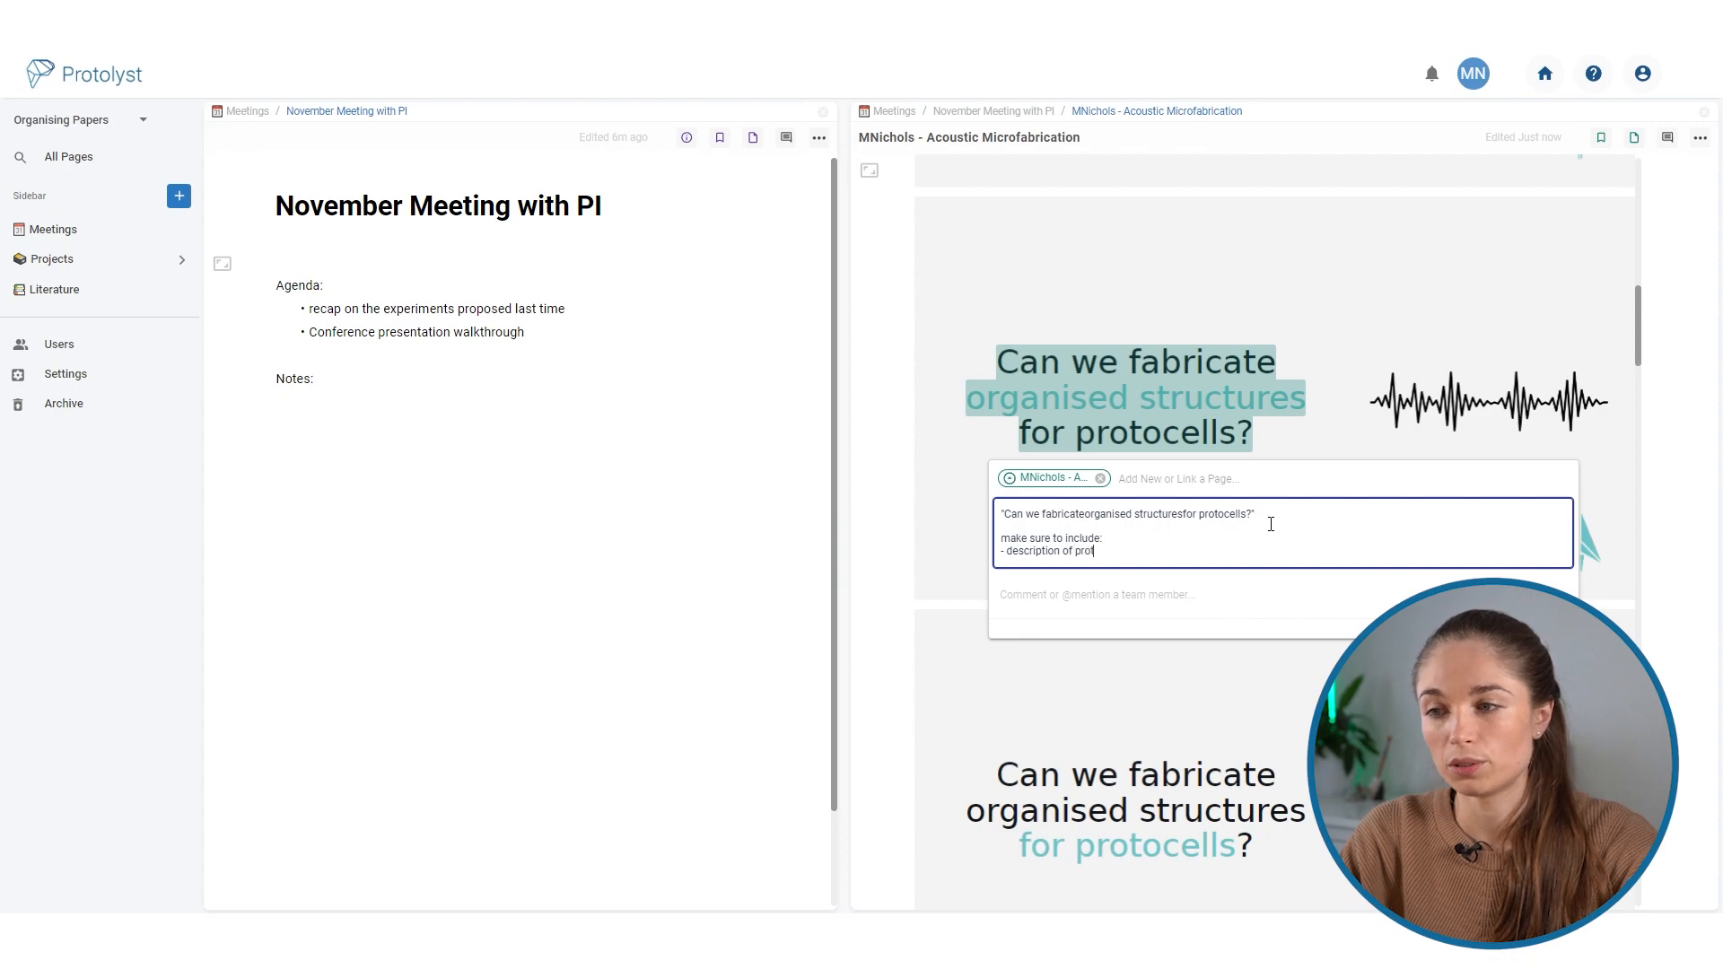
text(ocelsl)
key(Return)
text(- fkdljfkids)
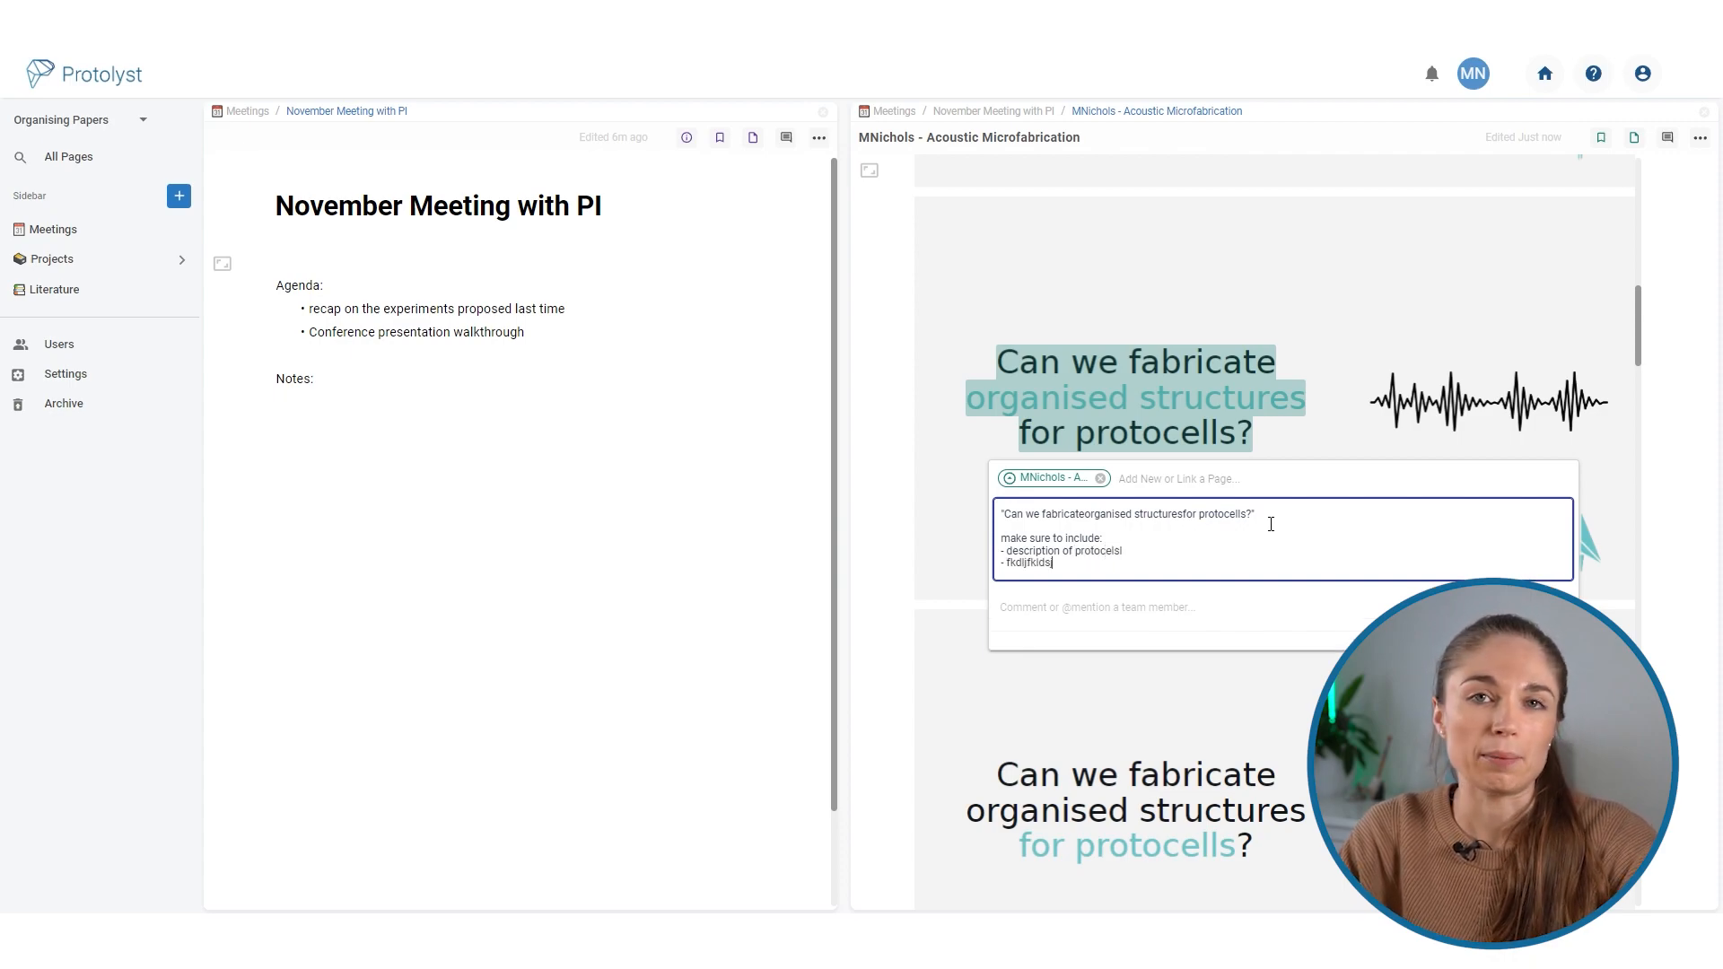
click(1272, 452)
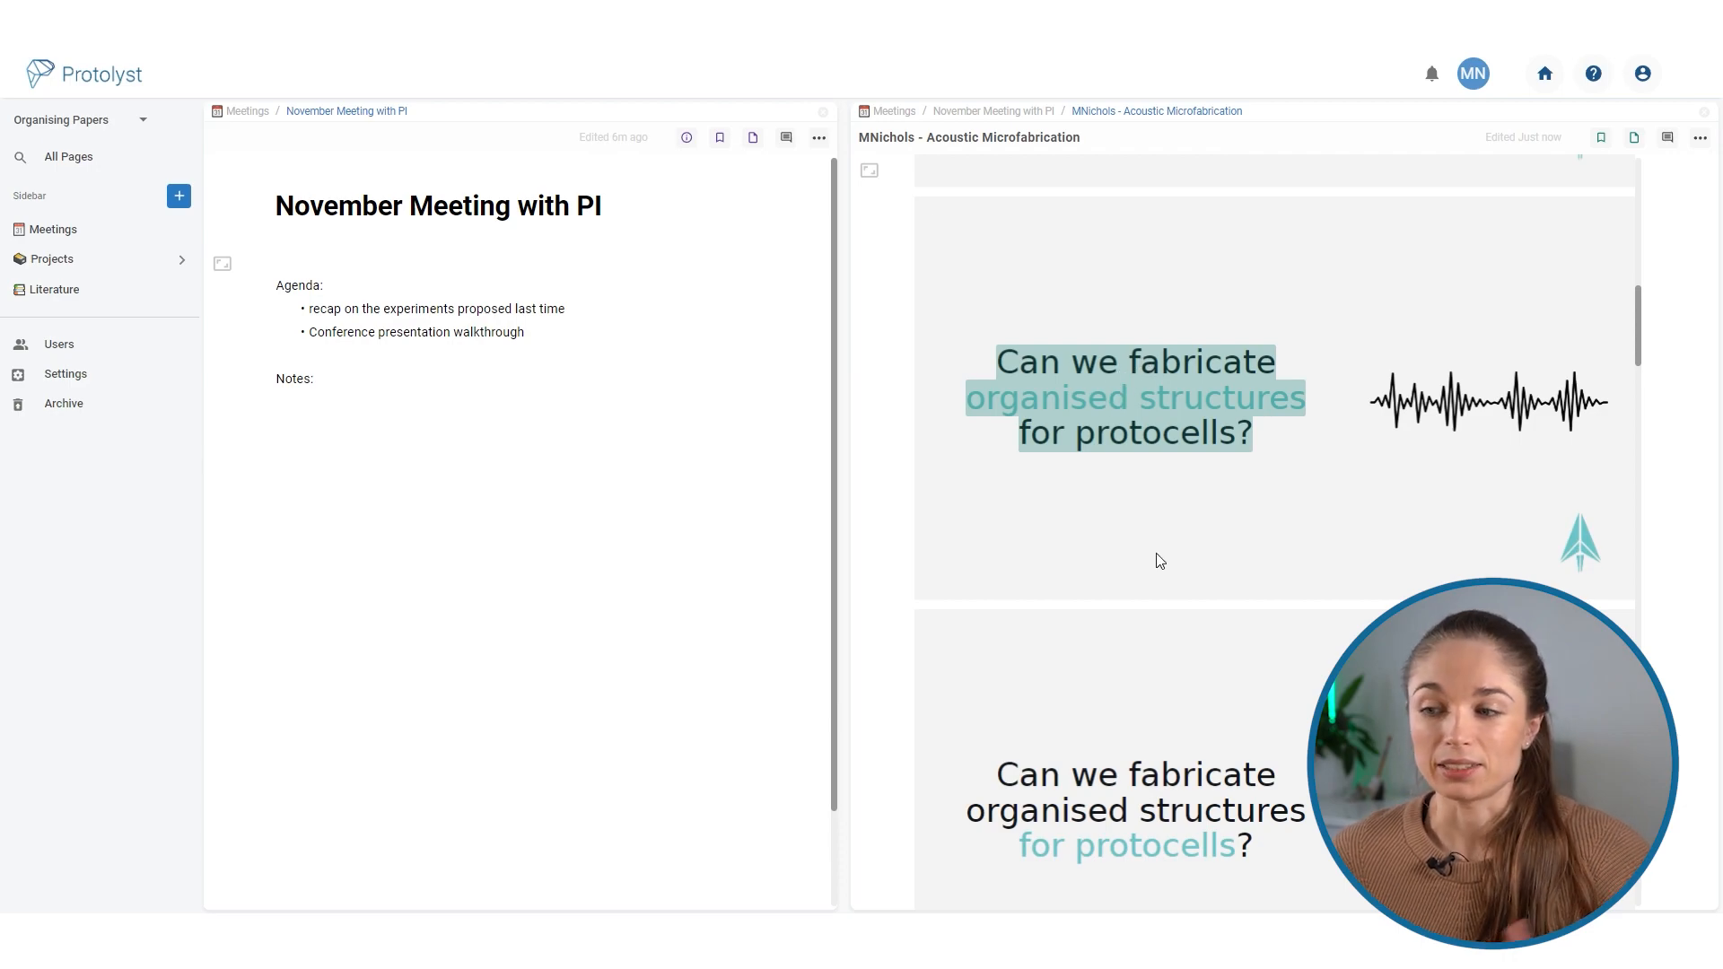
Browse further slides and review the list of atoms captured from the presentation, closing the list when done.
scroll(1155, 563, down, 10)
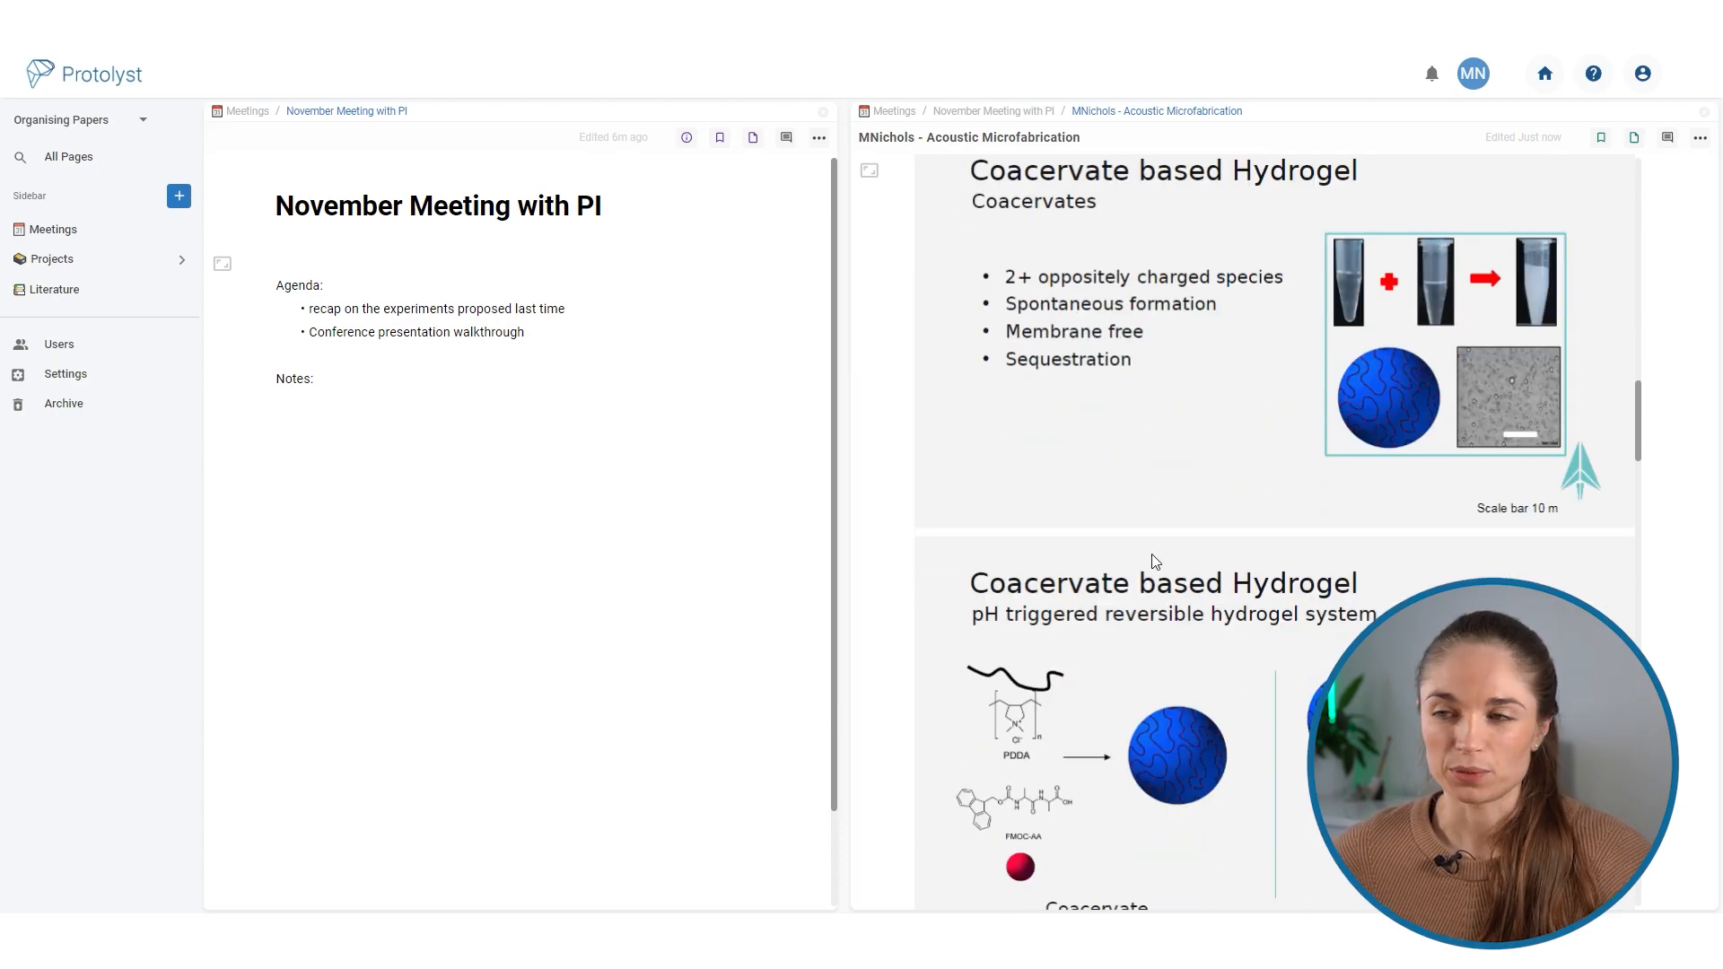
scroll(1426, 504, up, 3)
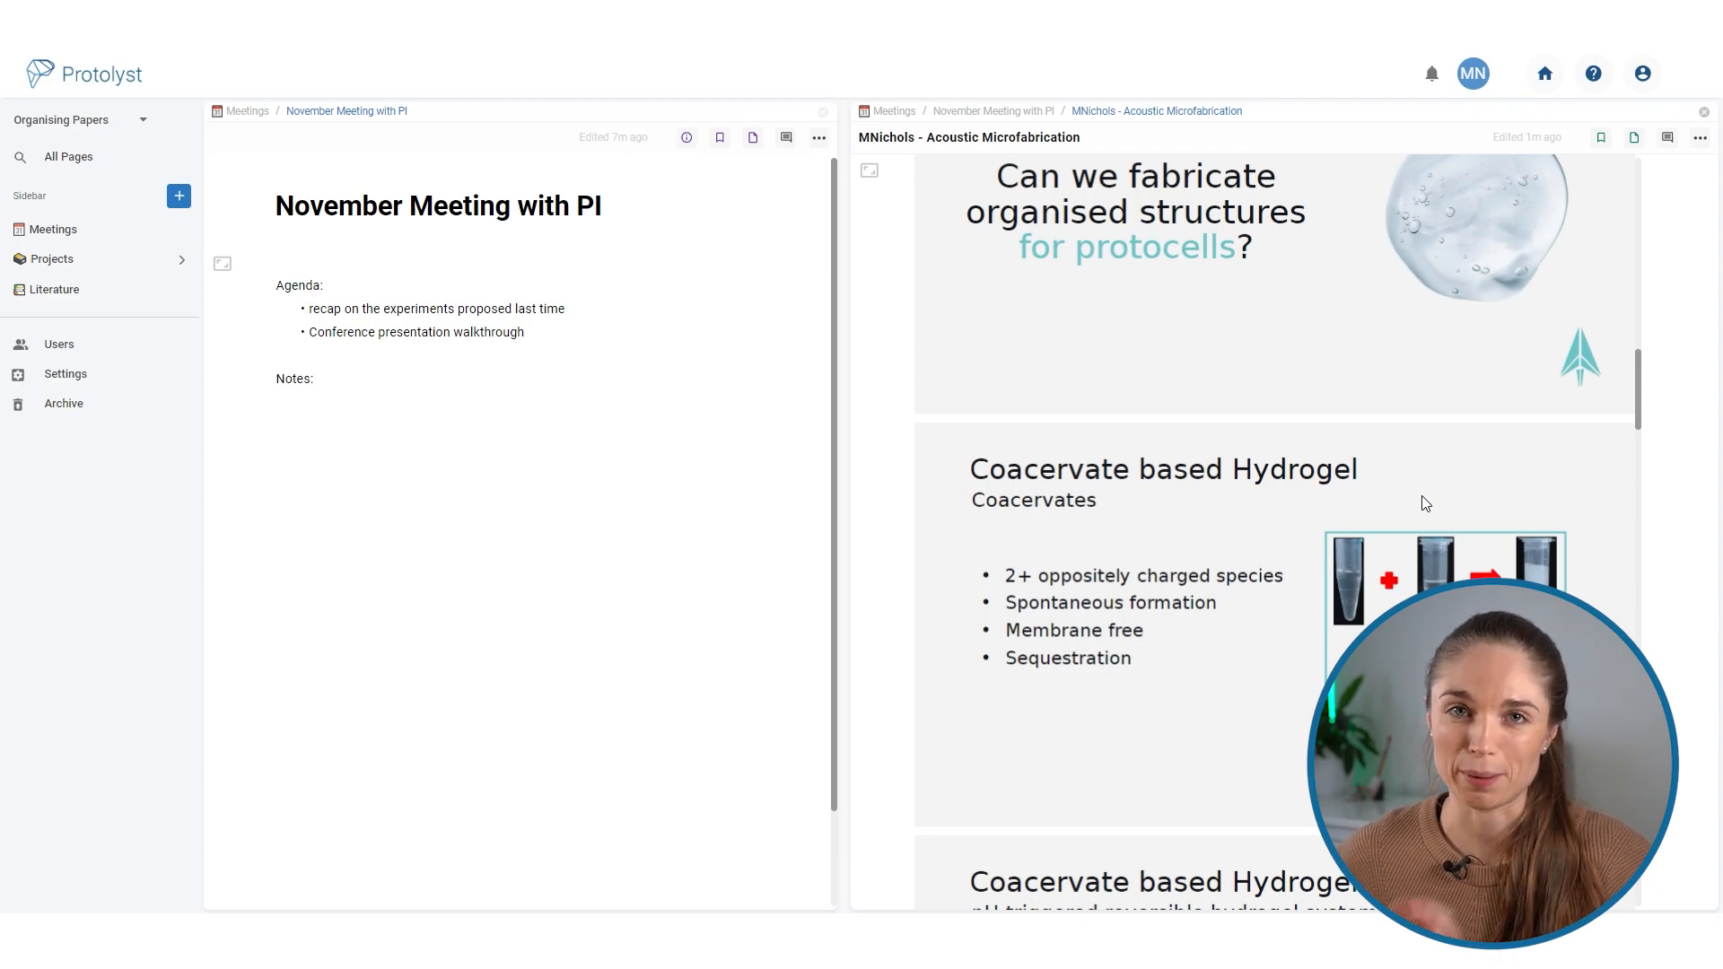
click(1604, 142)
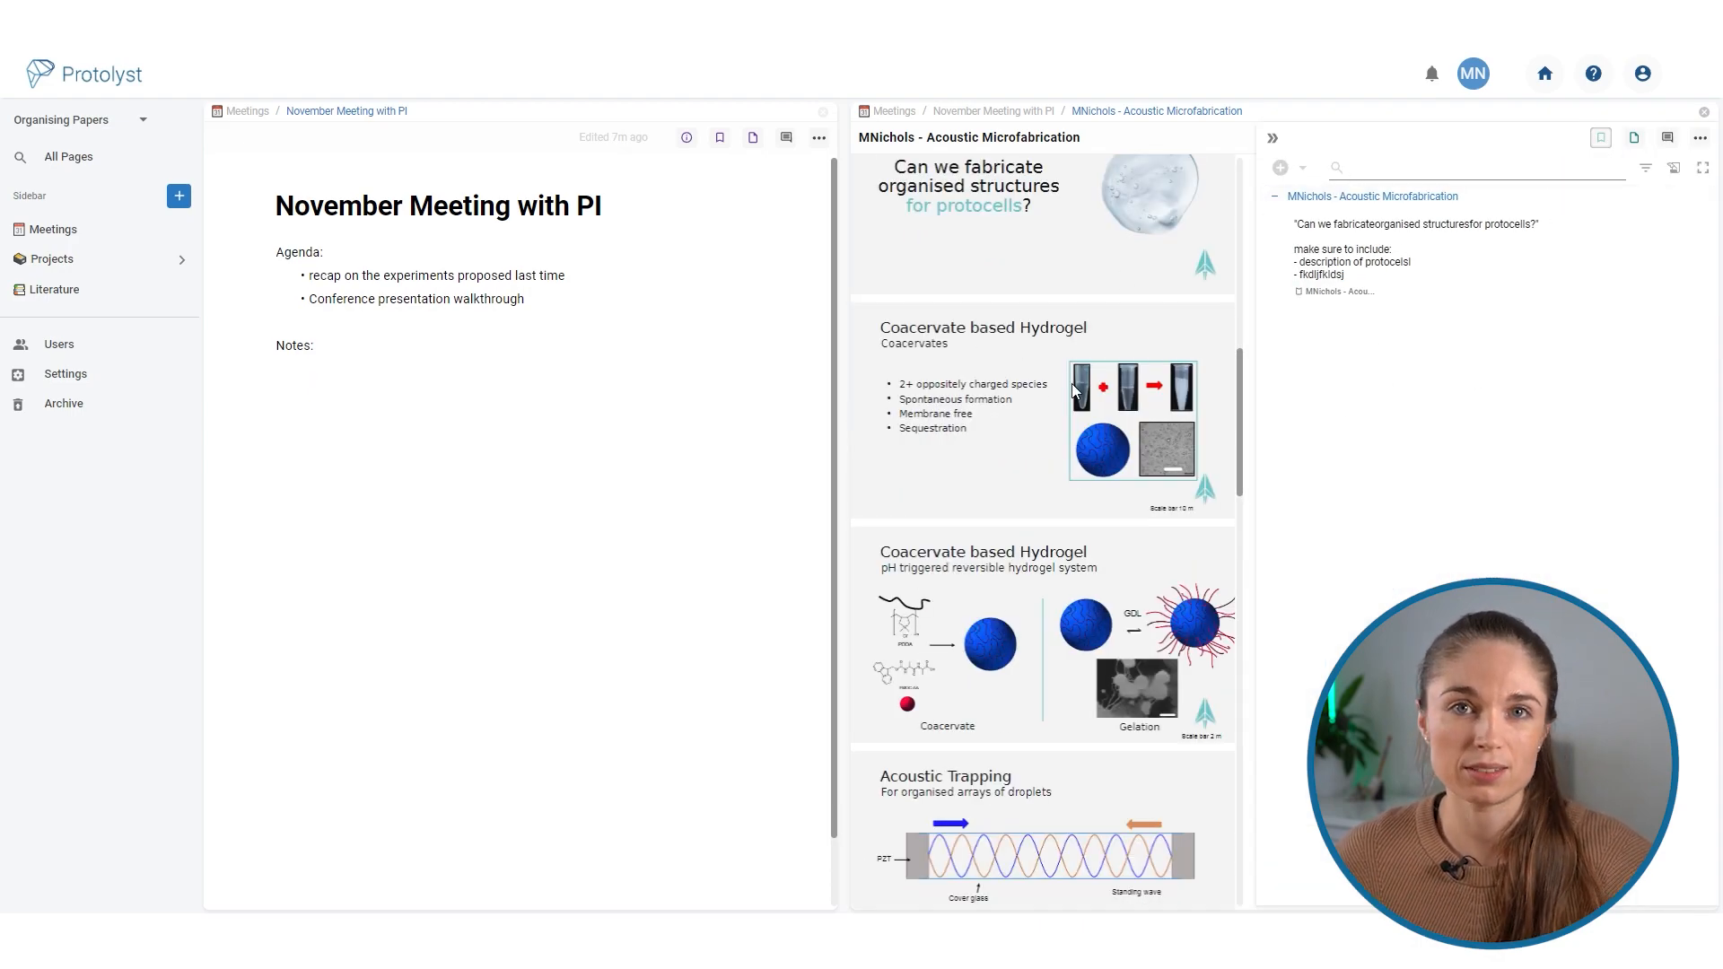
click(1281, 144)
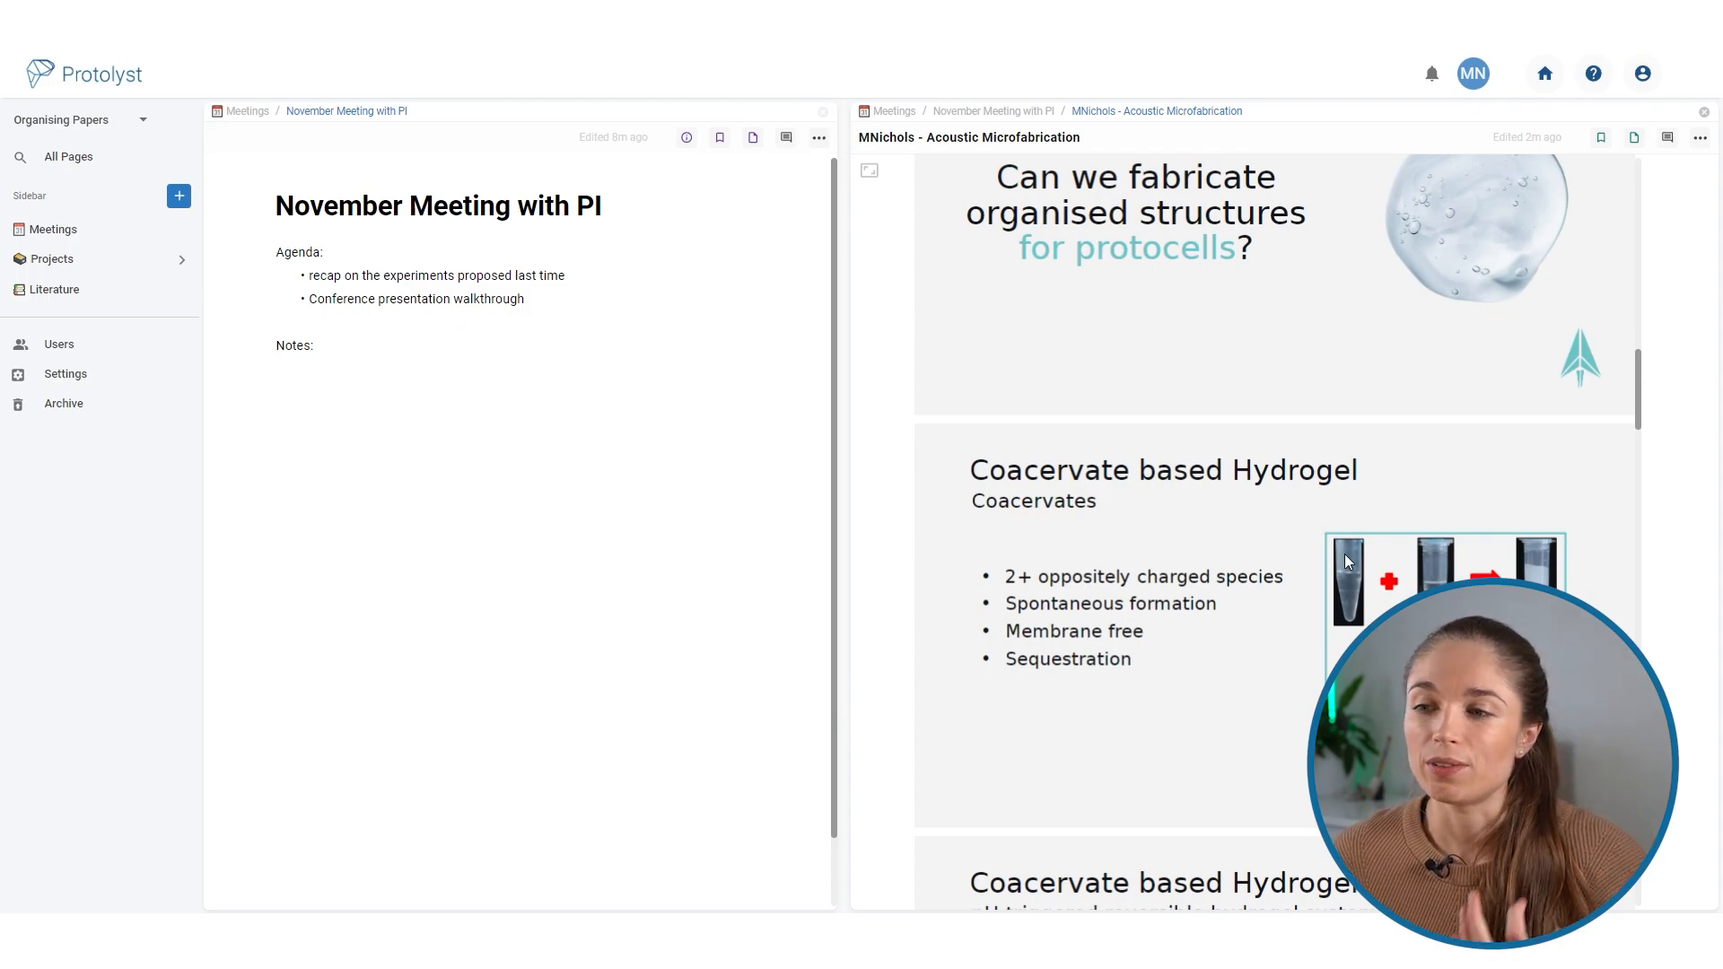
Insert the slide bullet "2+ oppositely charged species" as a referenced quote under Notes on the meeting page.
triple_click(1256, 579)
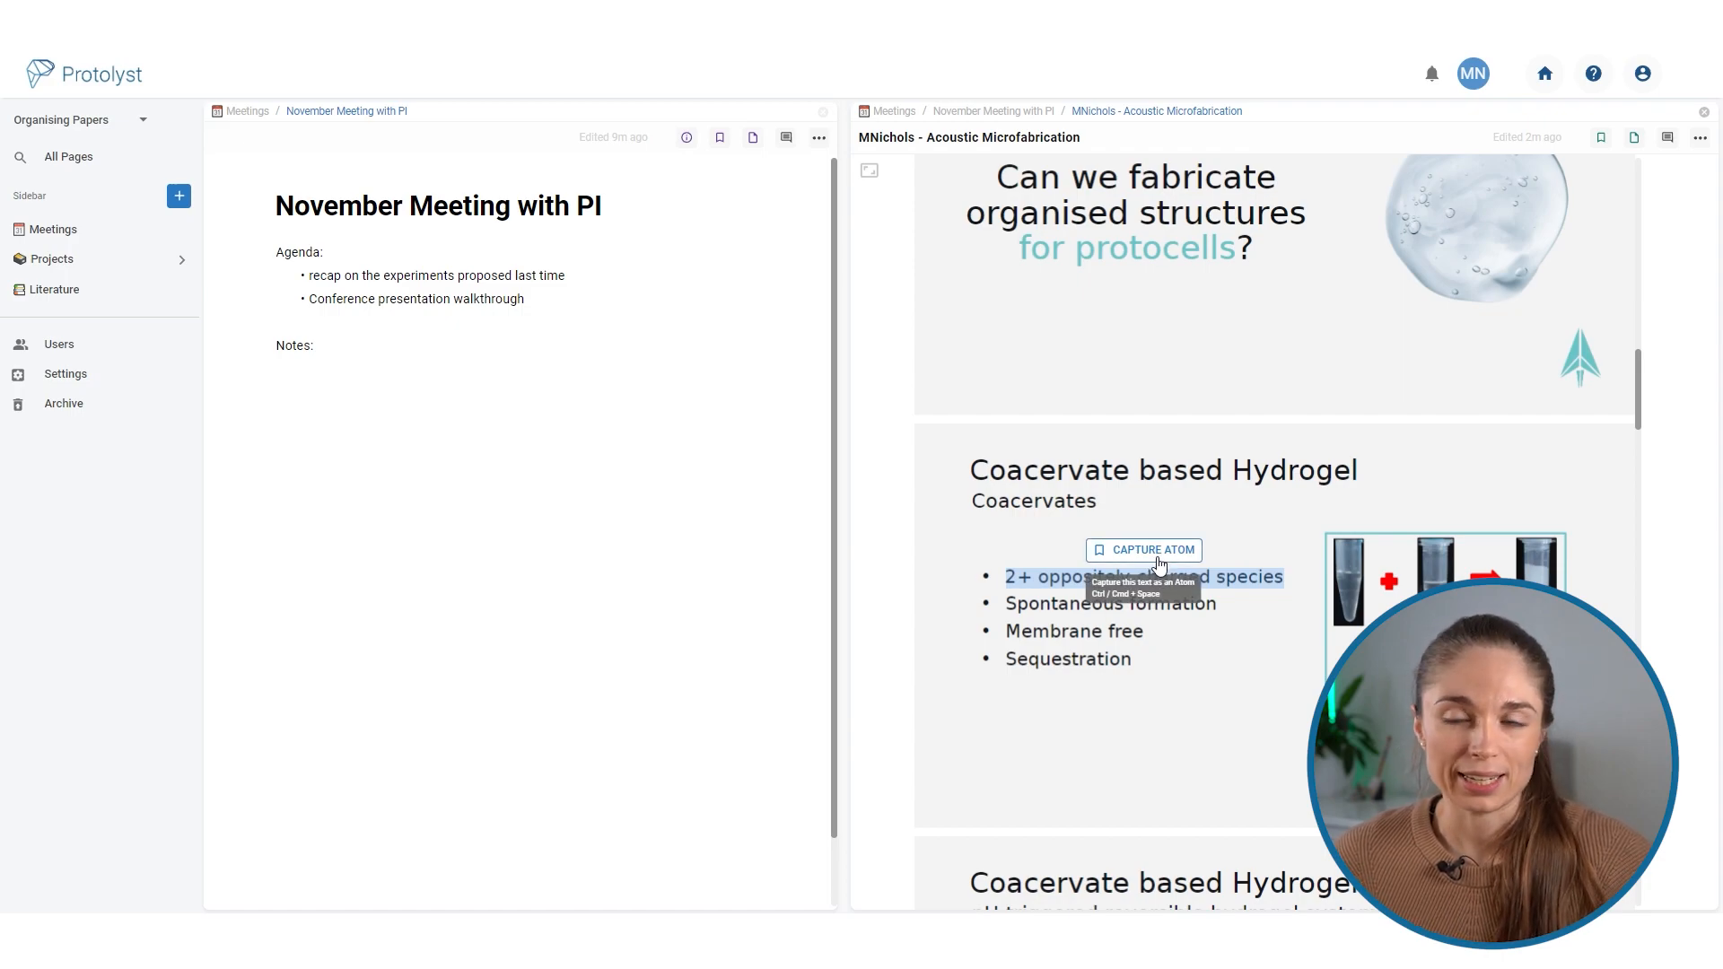
drag(1163, 574, 294, 395)
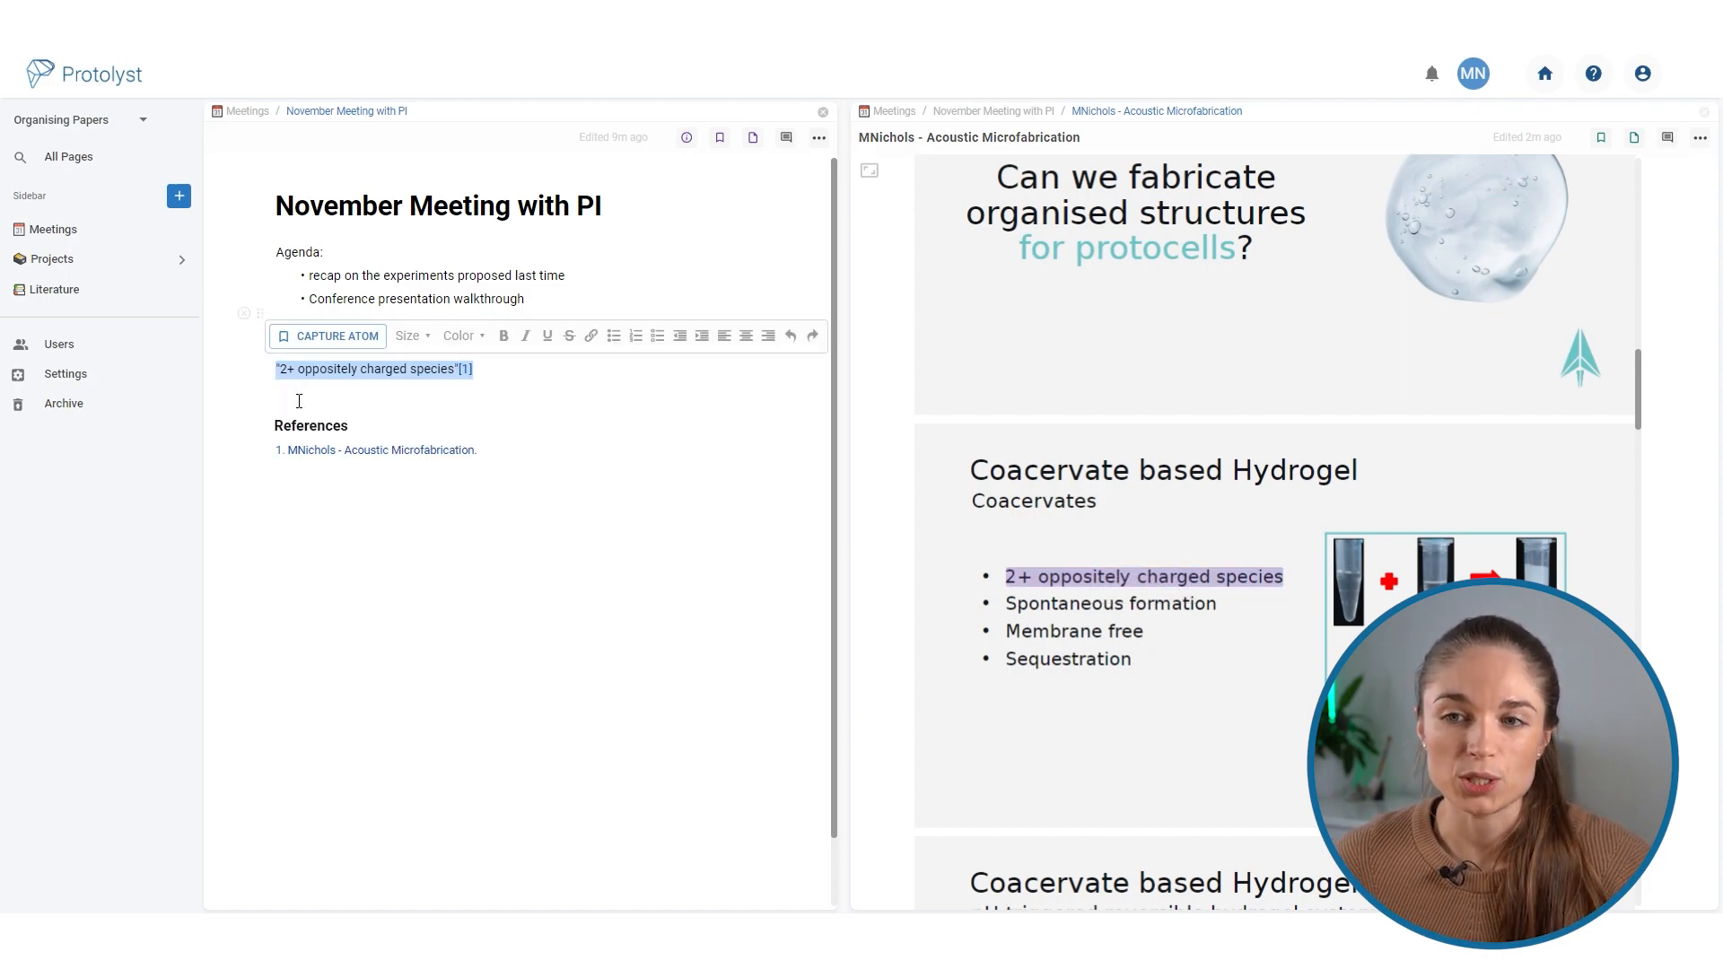
click(511, 377)
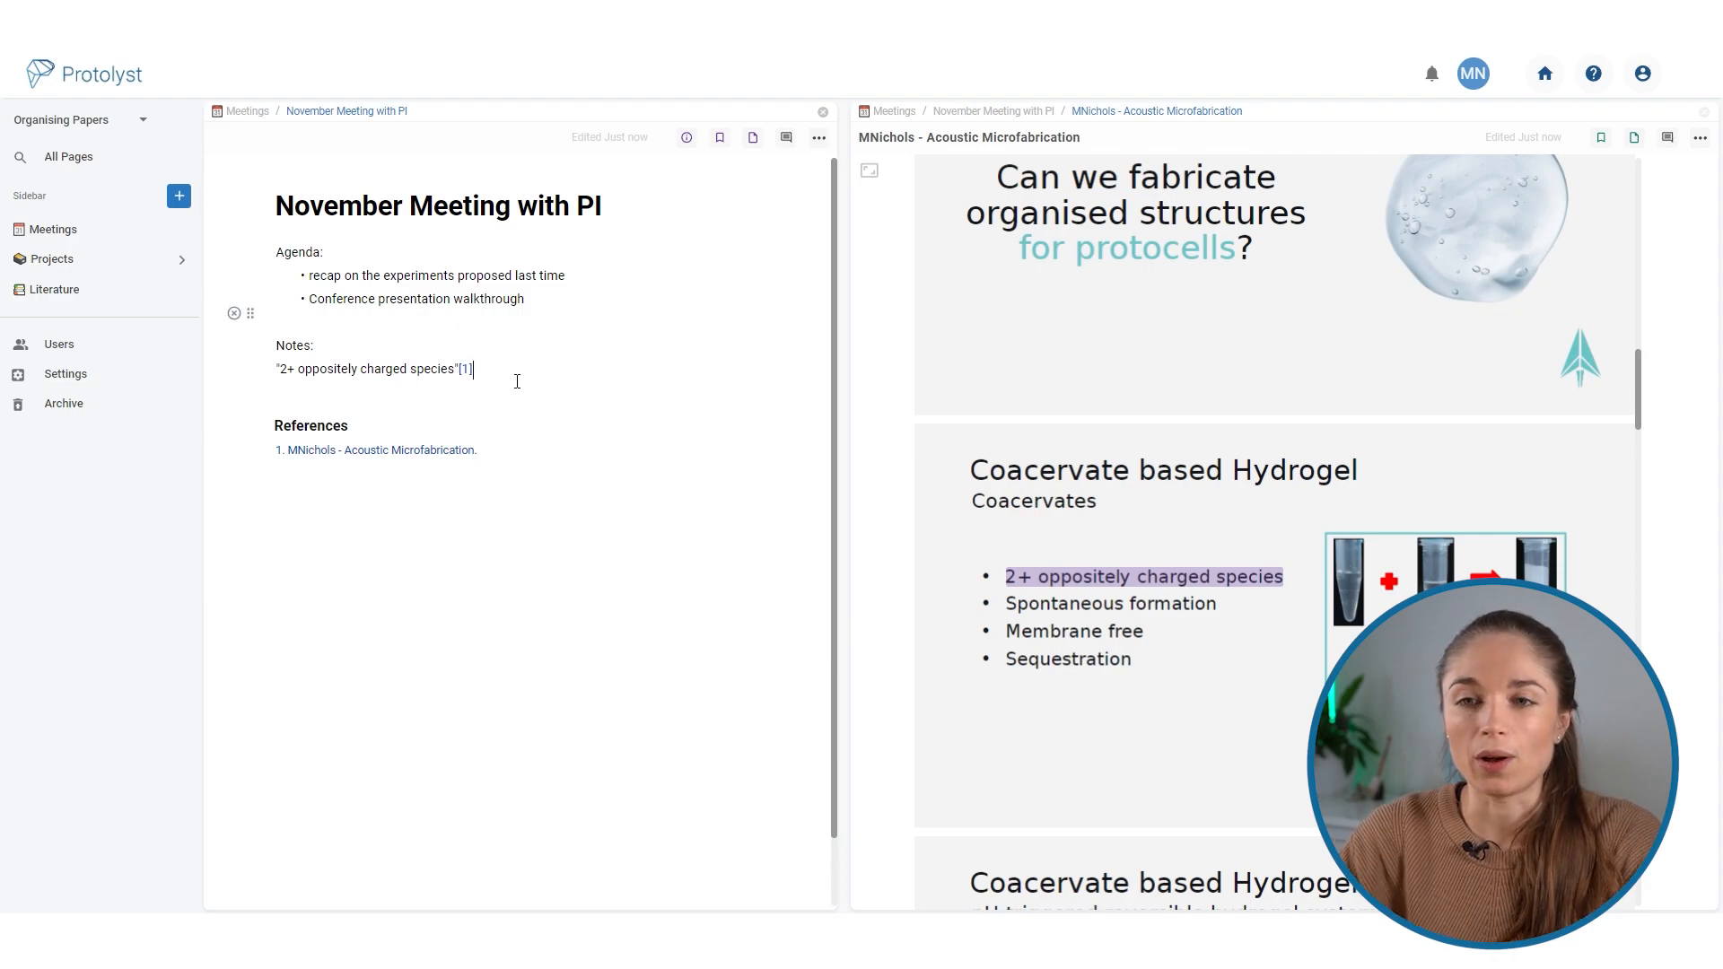
Write "explore using more components and the effect on the system" on a new line below the quote, followed by a blank line.
key(Return)
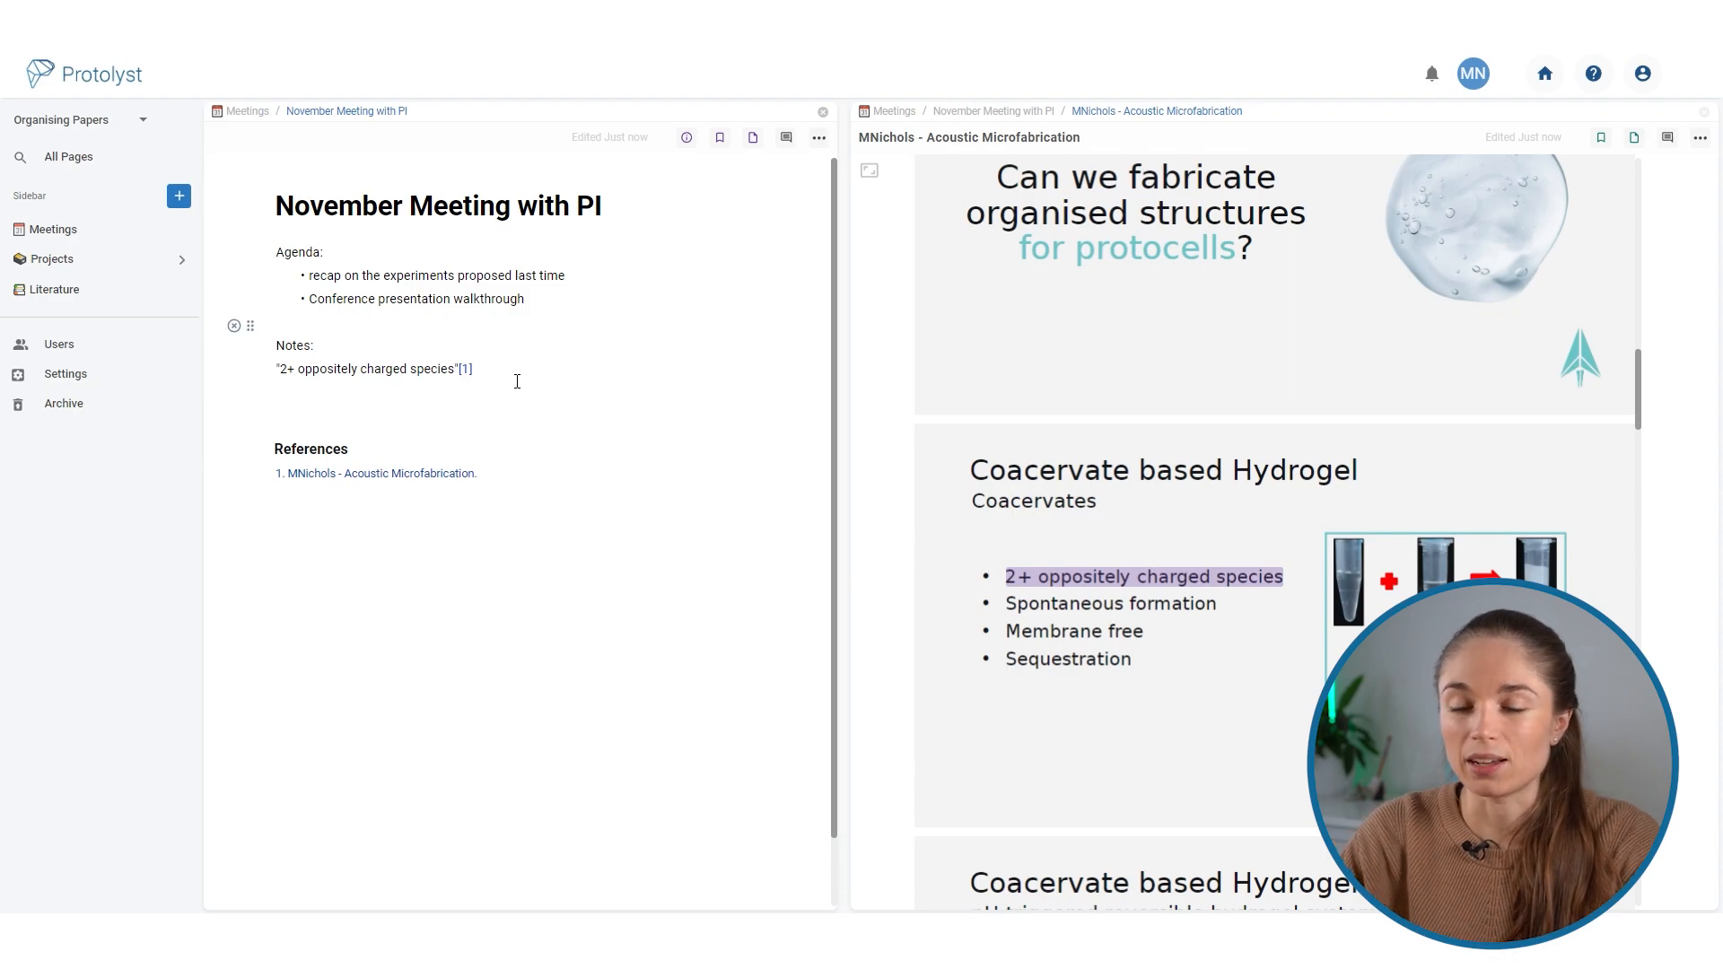
text(explore )
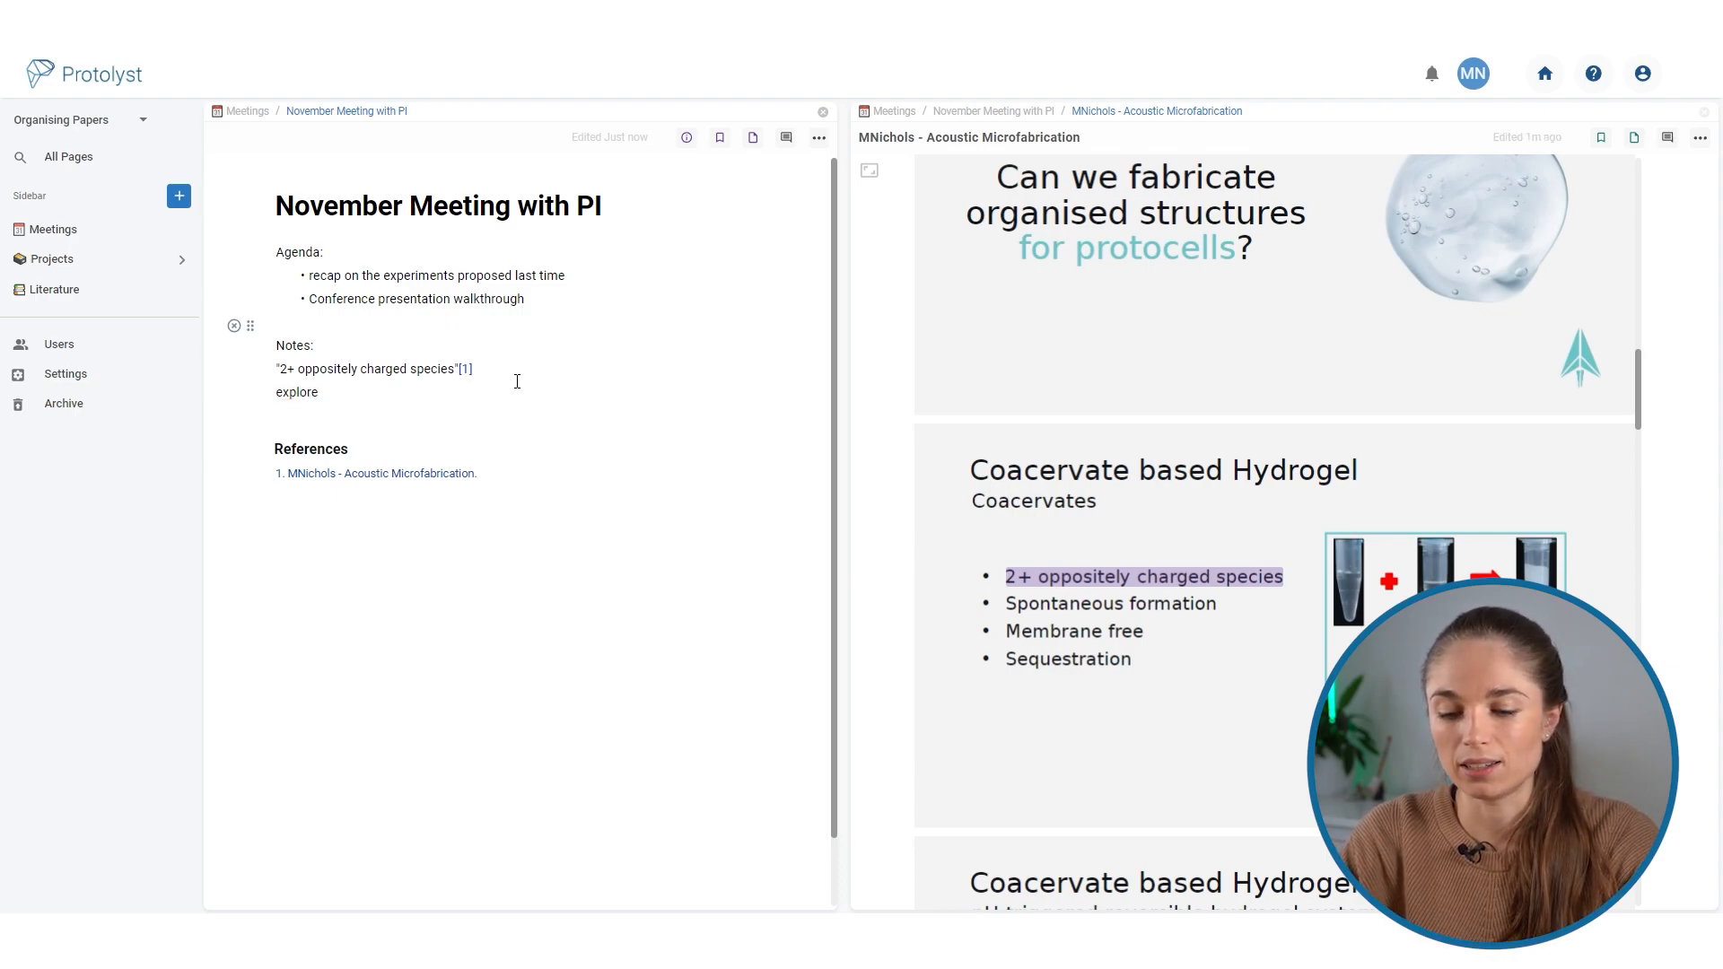
text(using more components and the effe)
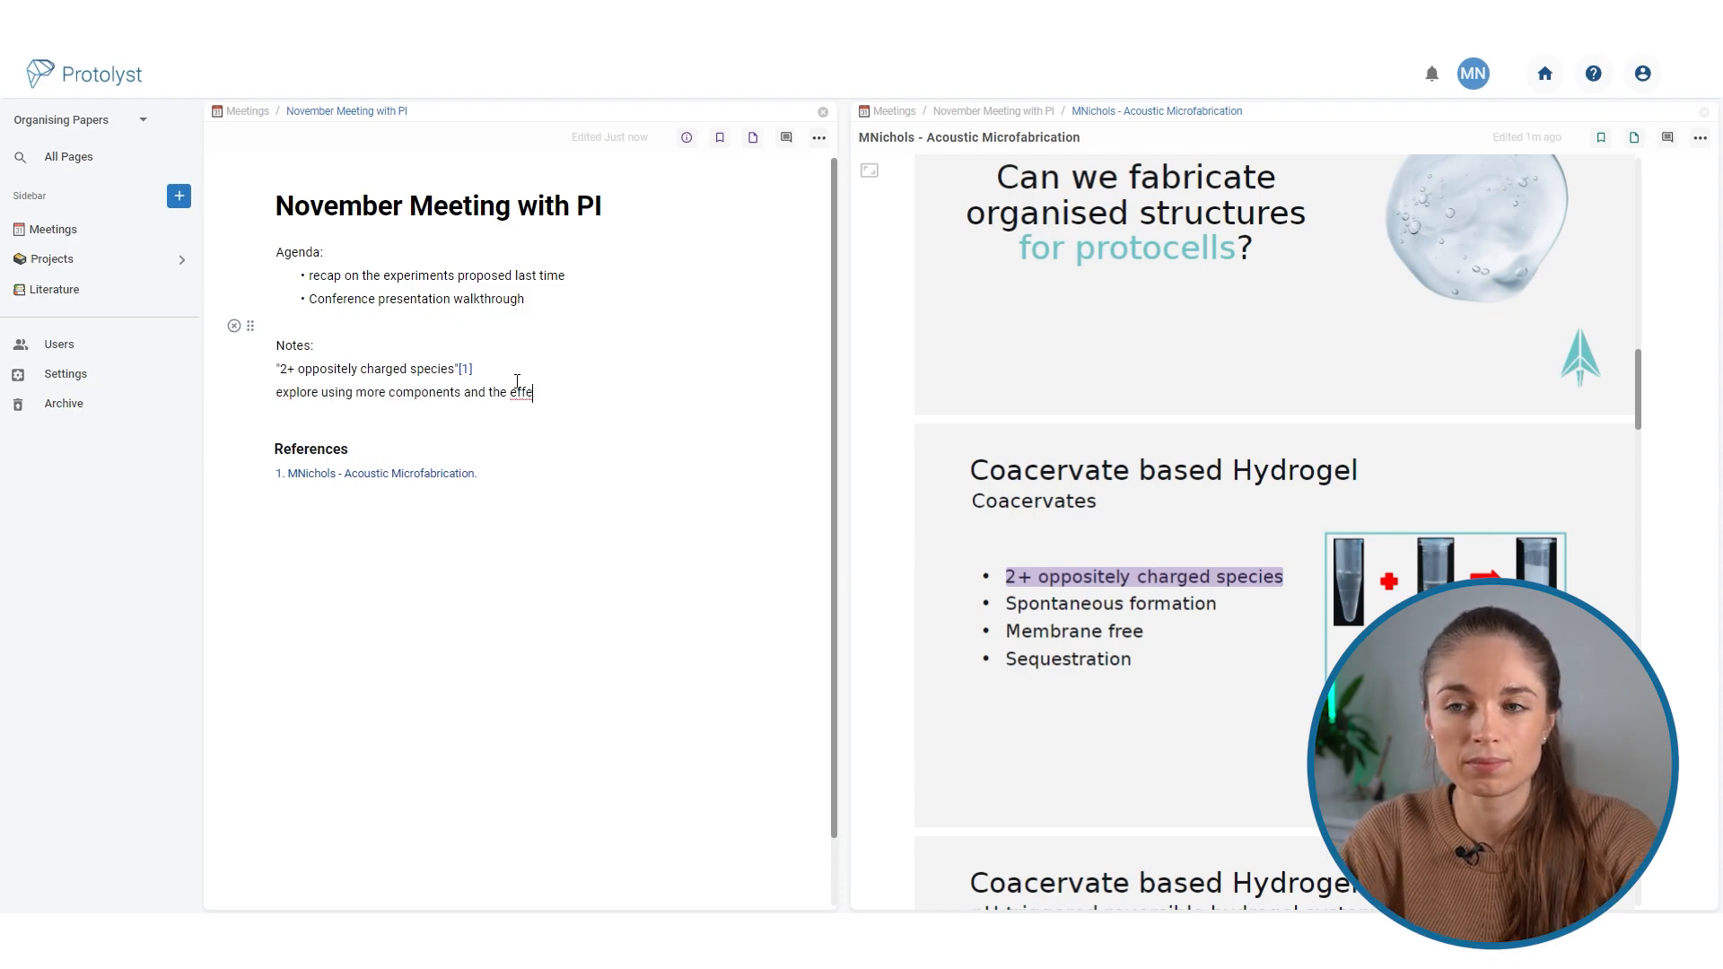
text(ct on the sys)
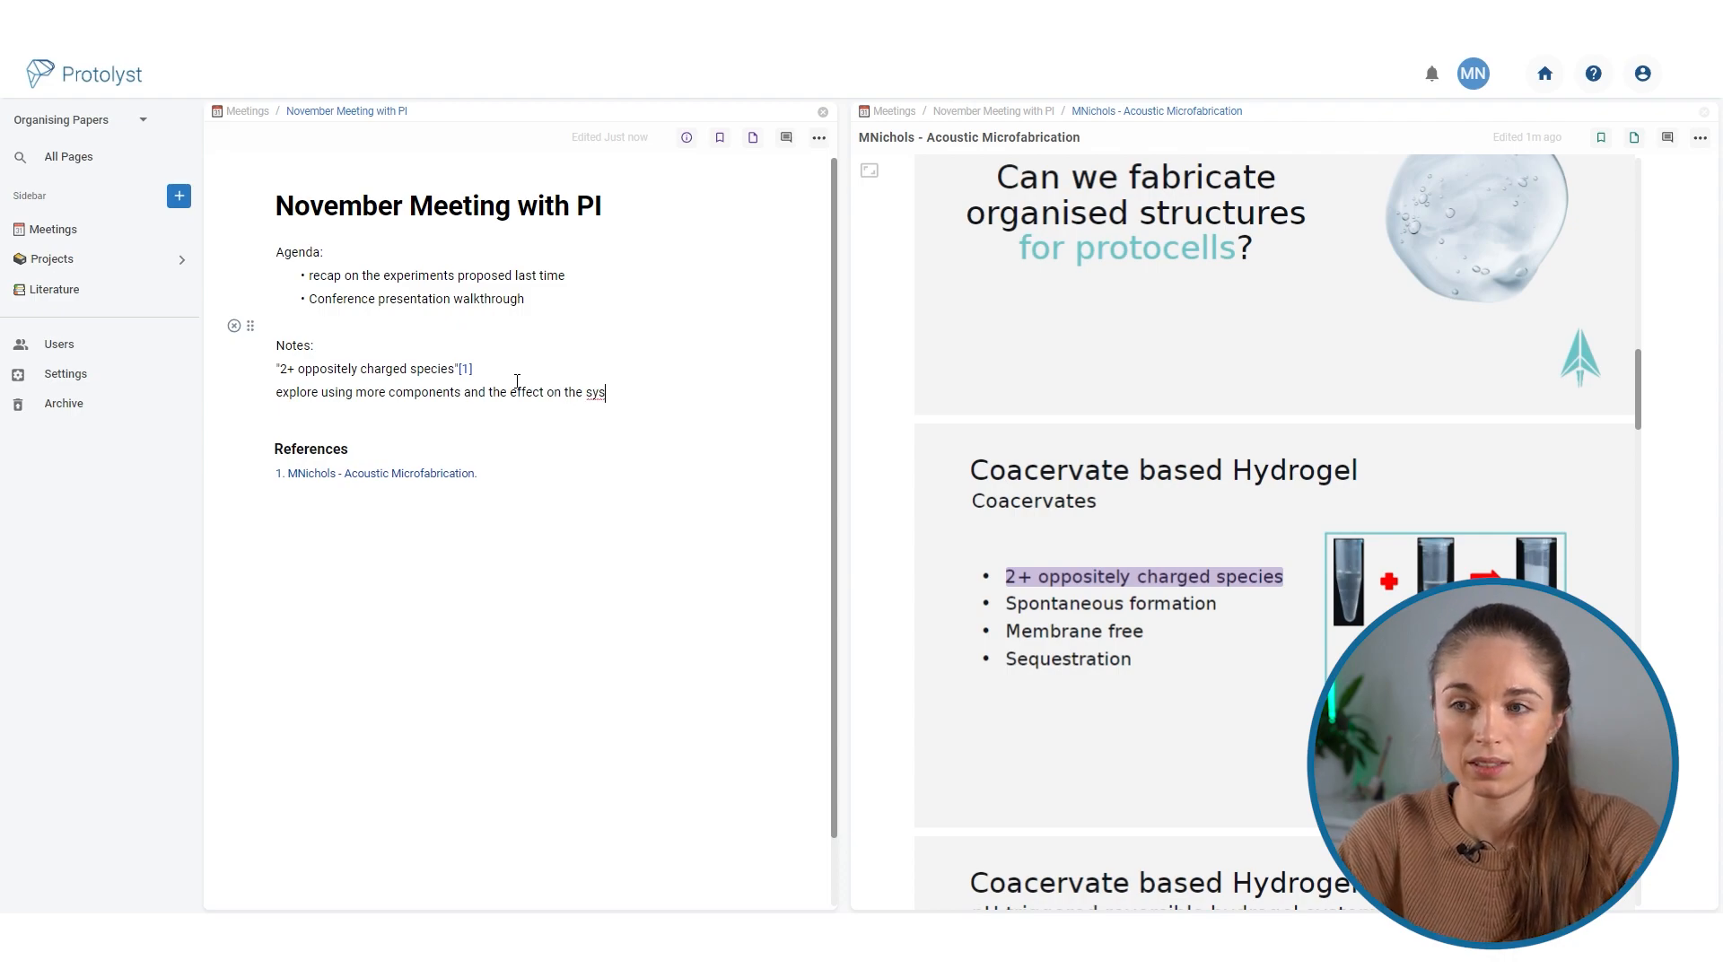
text(tem)
key(Return)
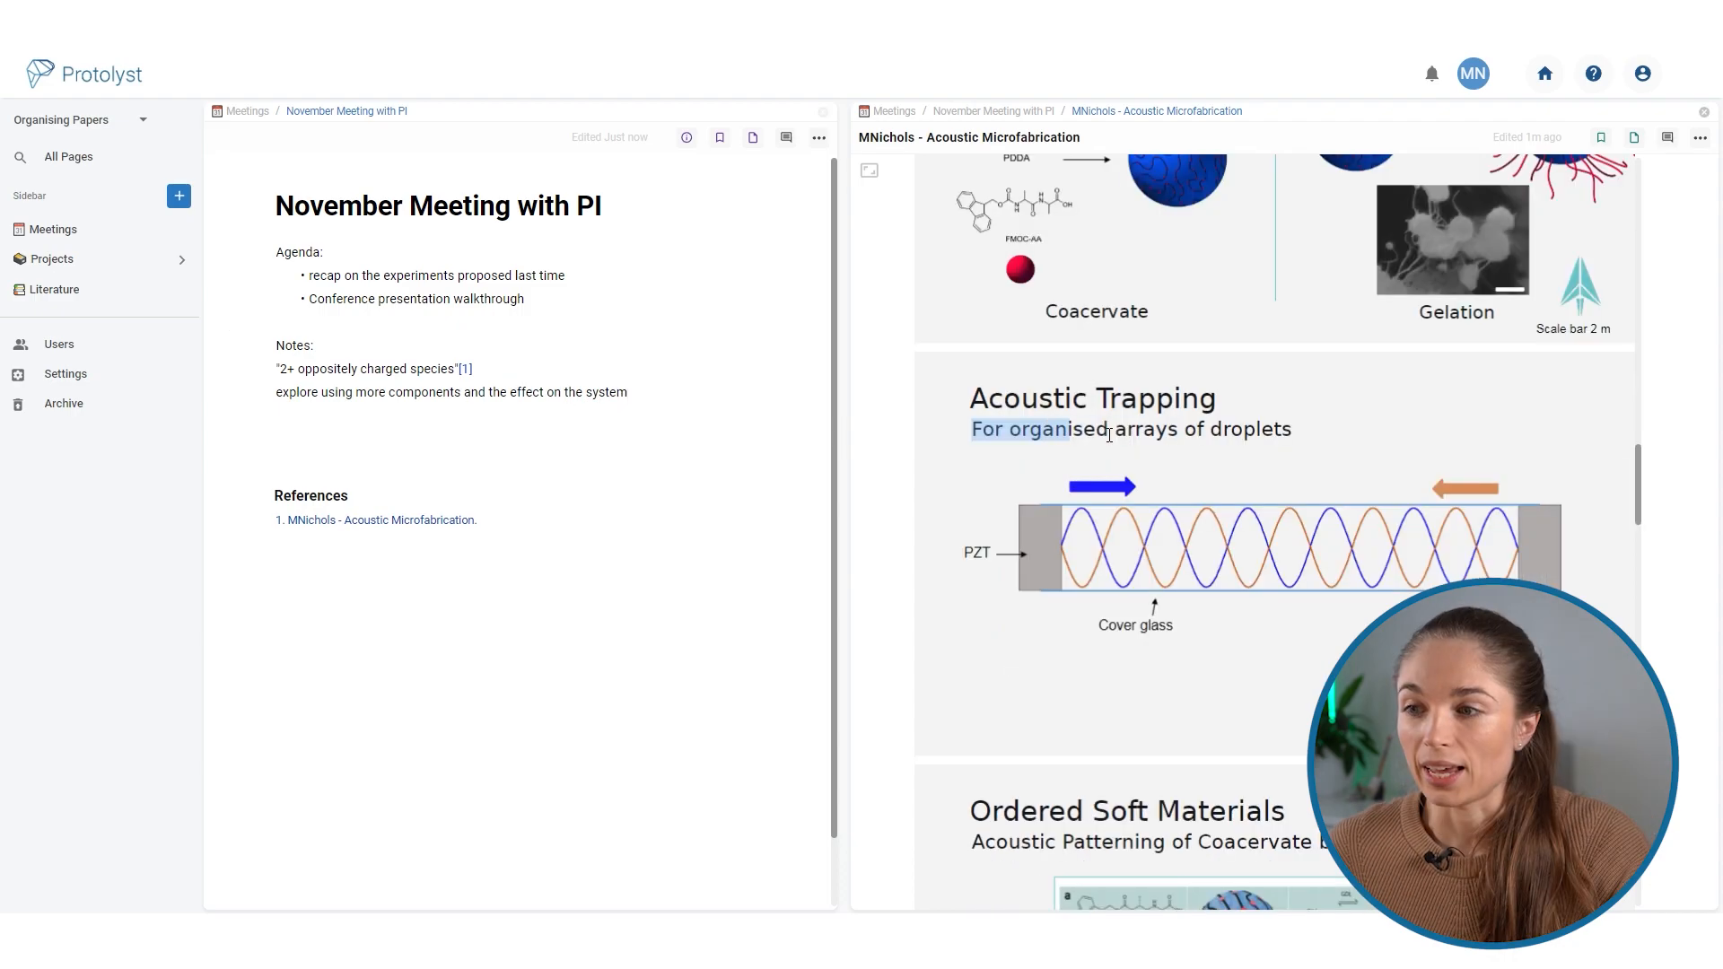
Add the slide subtitle "For organised arrays of droplets" as a referenced quote under Notes, with "look at different patterns of trapping" below it and a blank line after.
drag(1068, 429, 289, 454)
click(303, 473)
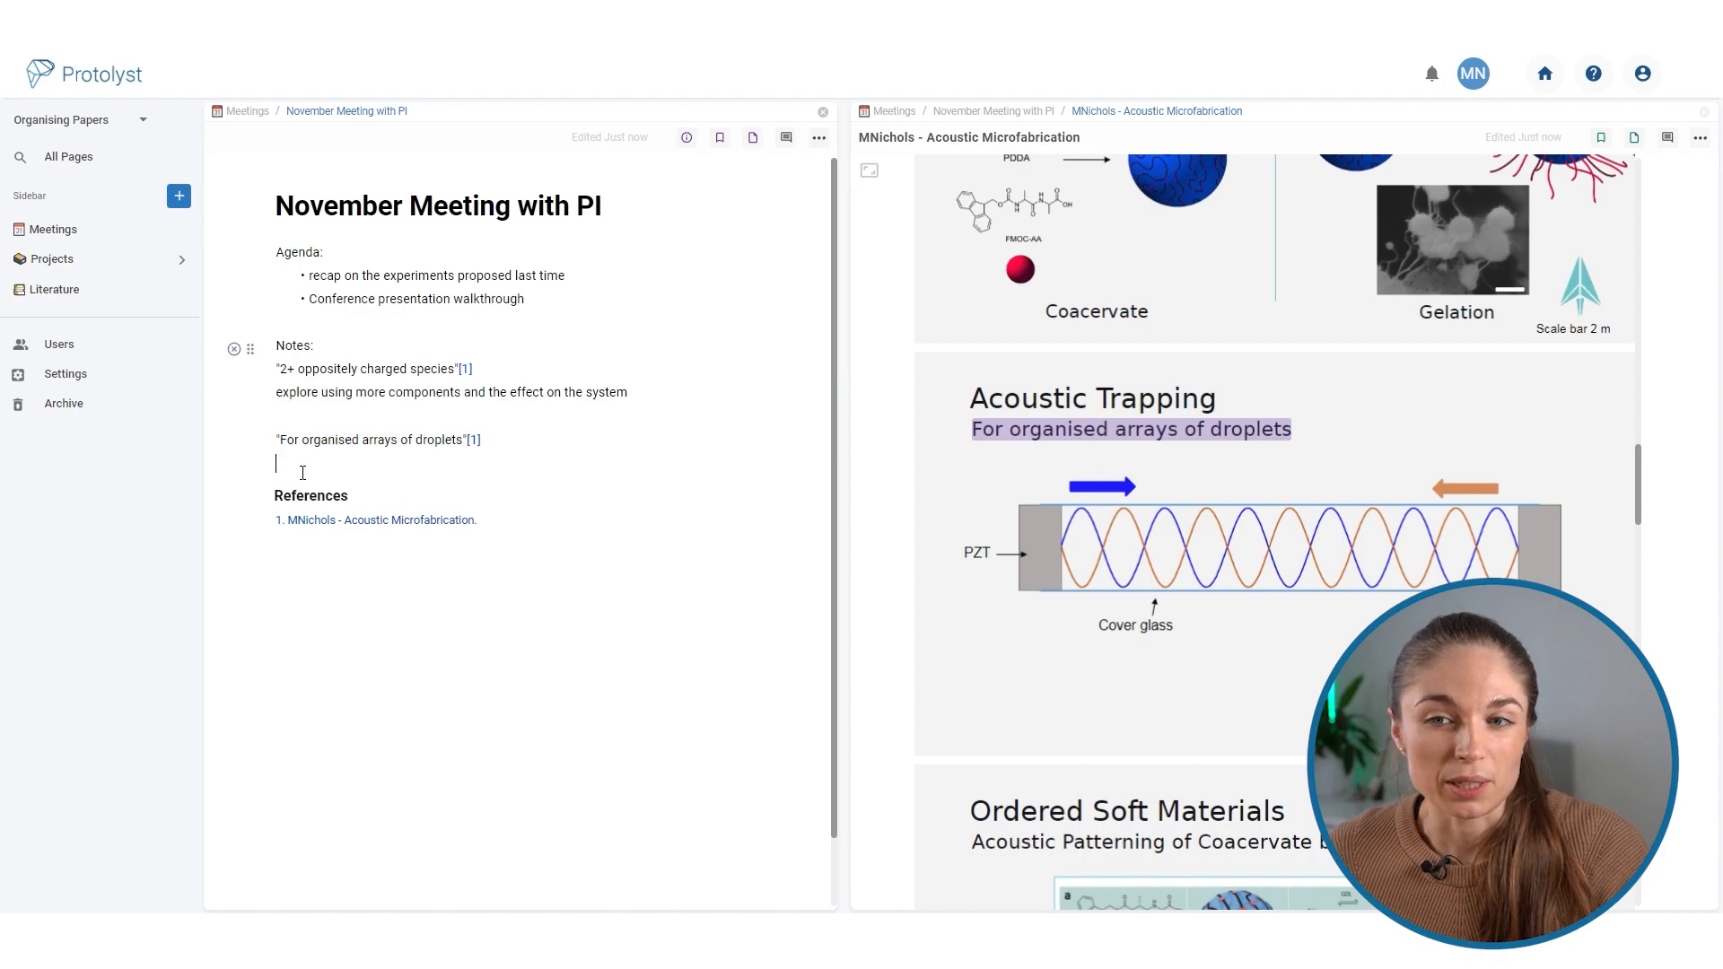
text(look at different)
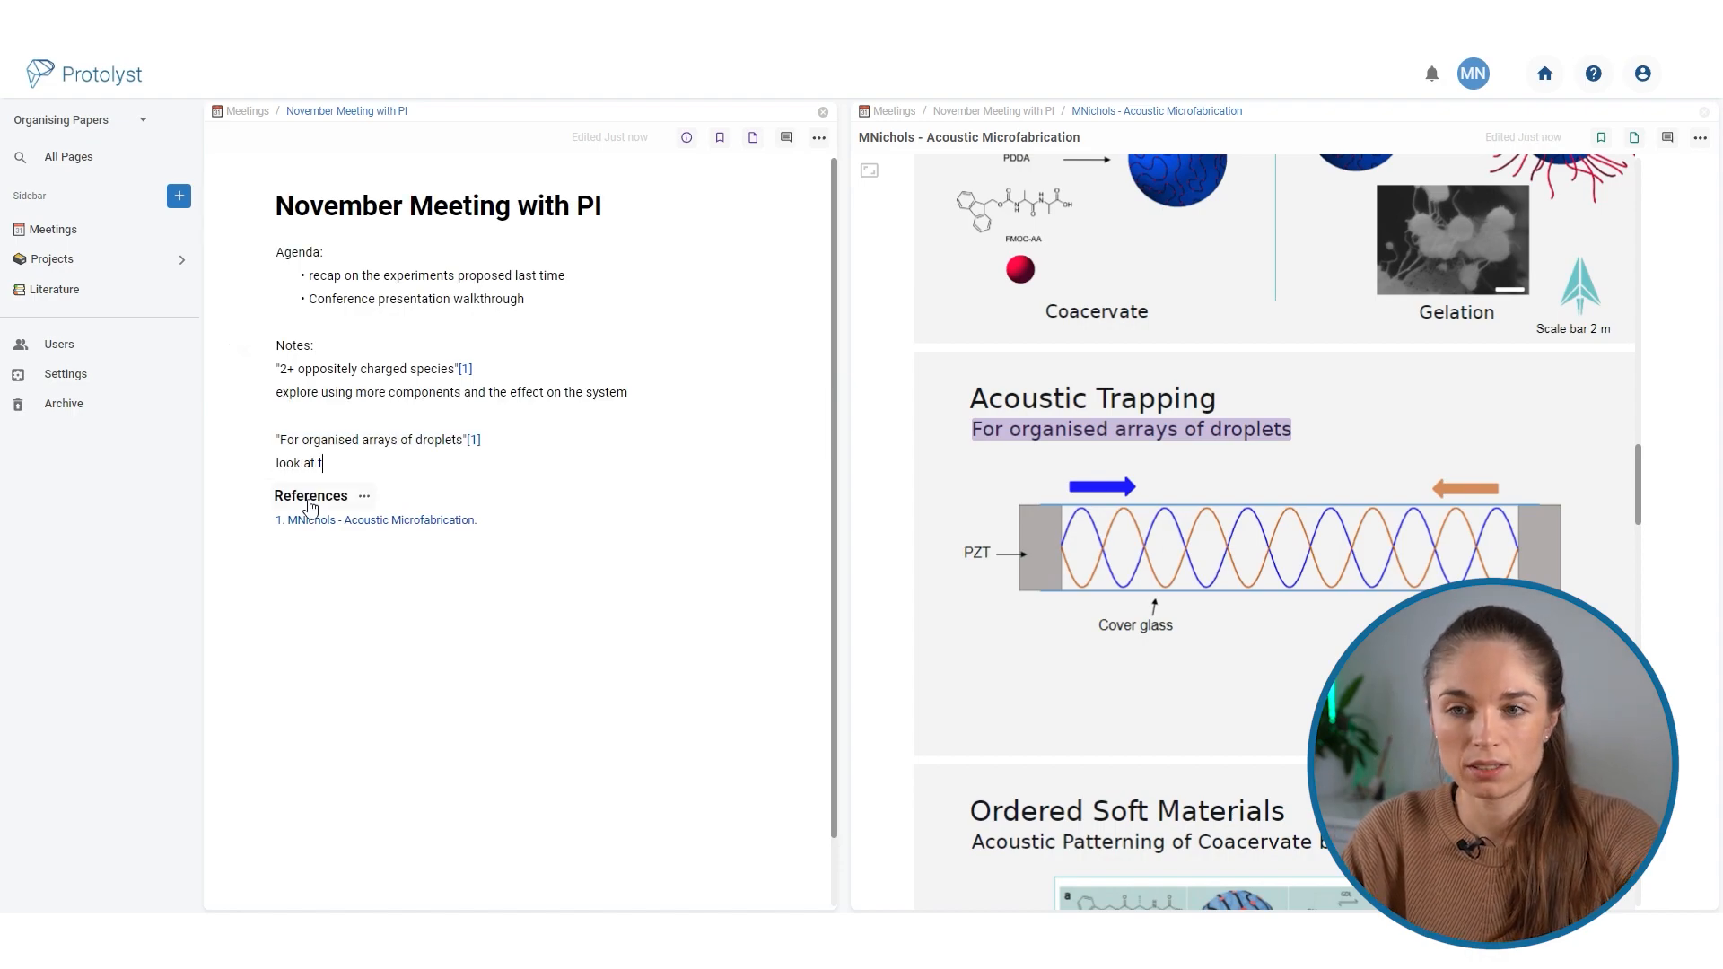
key(BackSpace)
text(different patters of trapping)
key(Return)
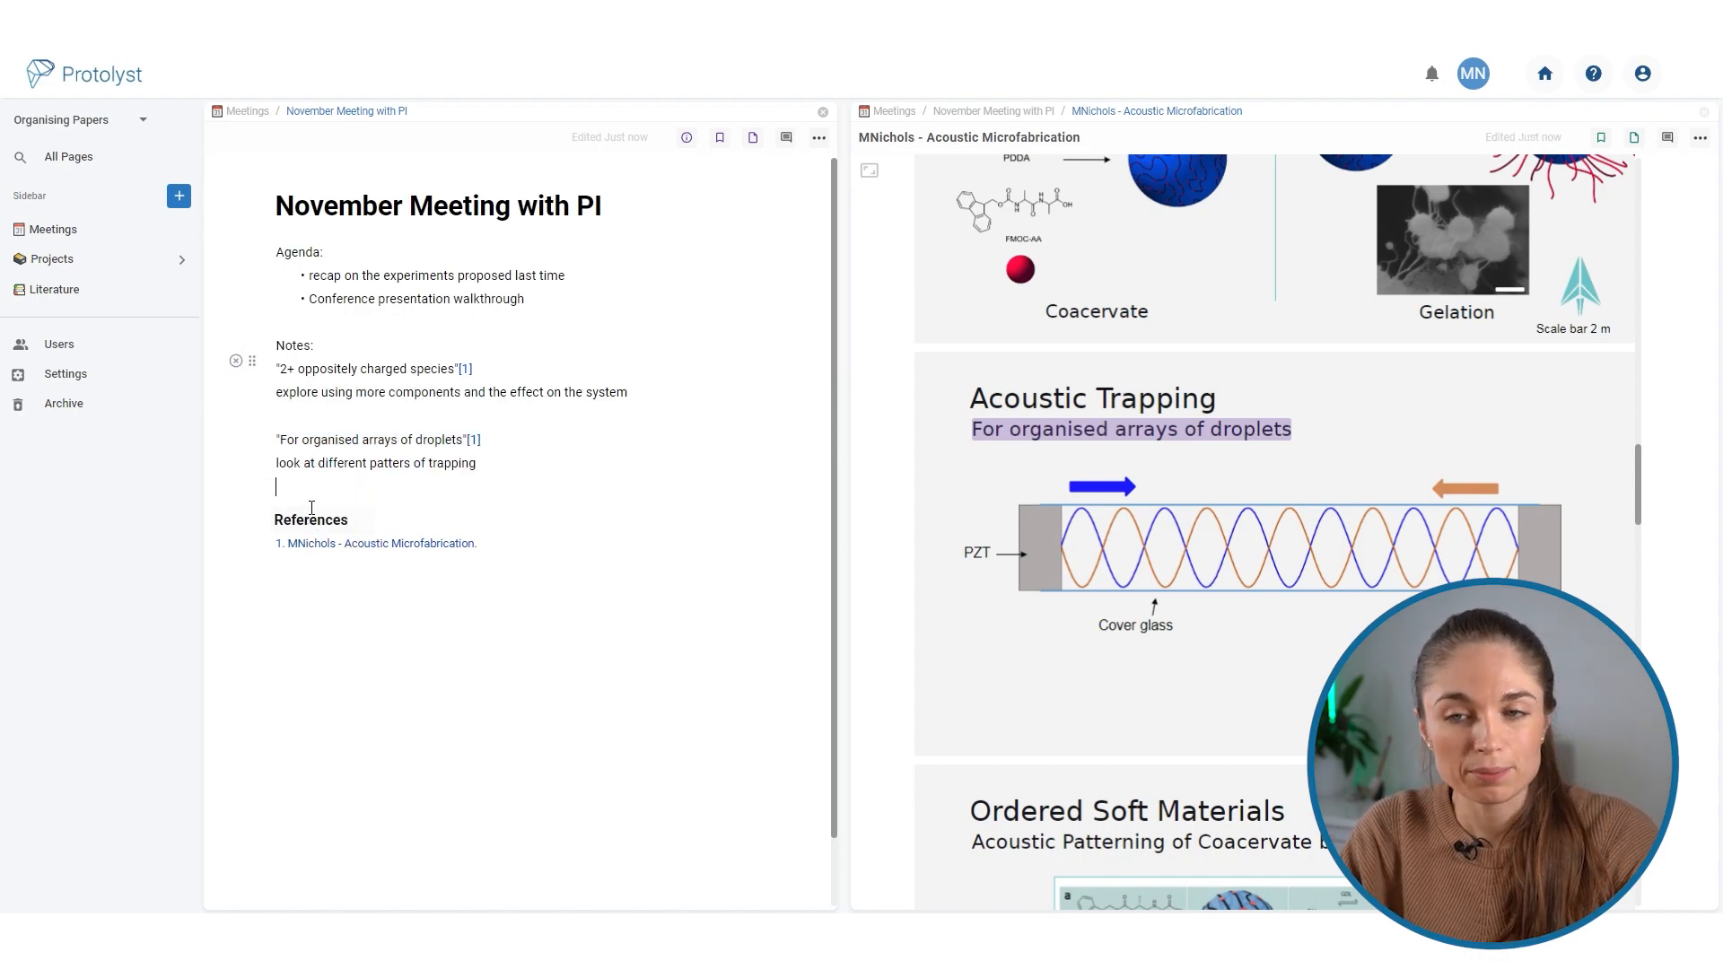
key(Return)
click(406, 465)
text(n)
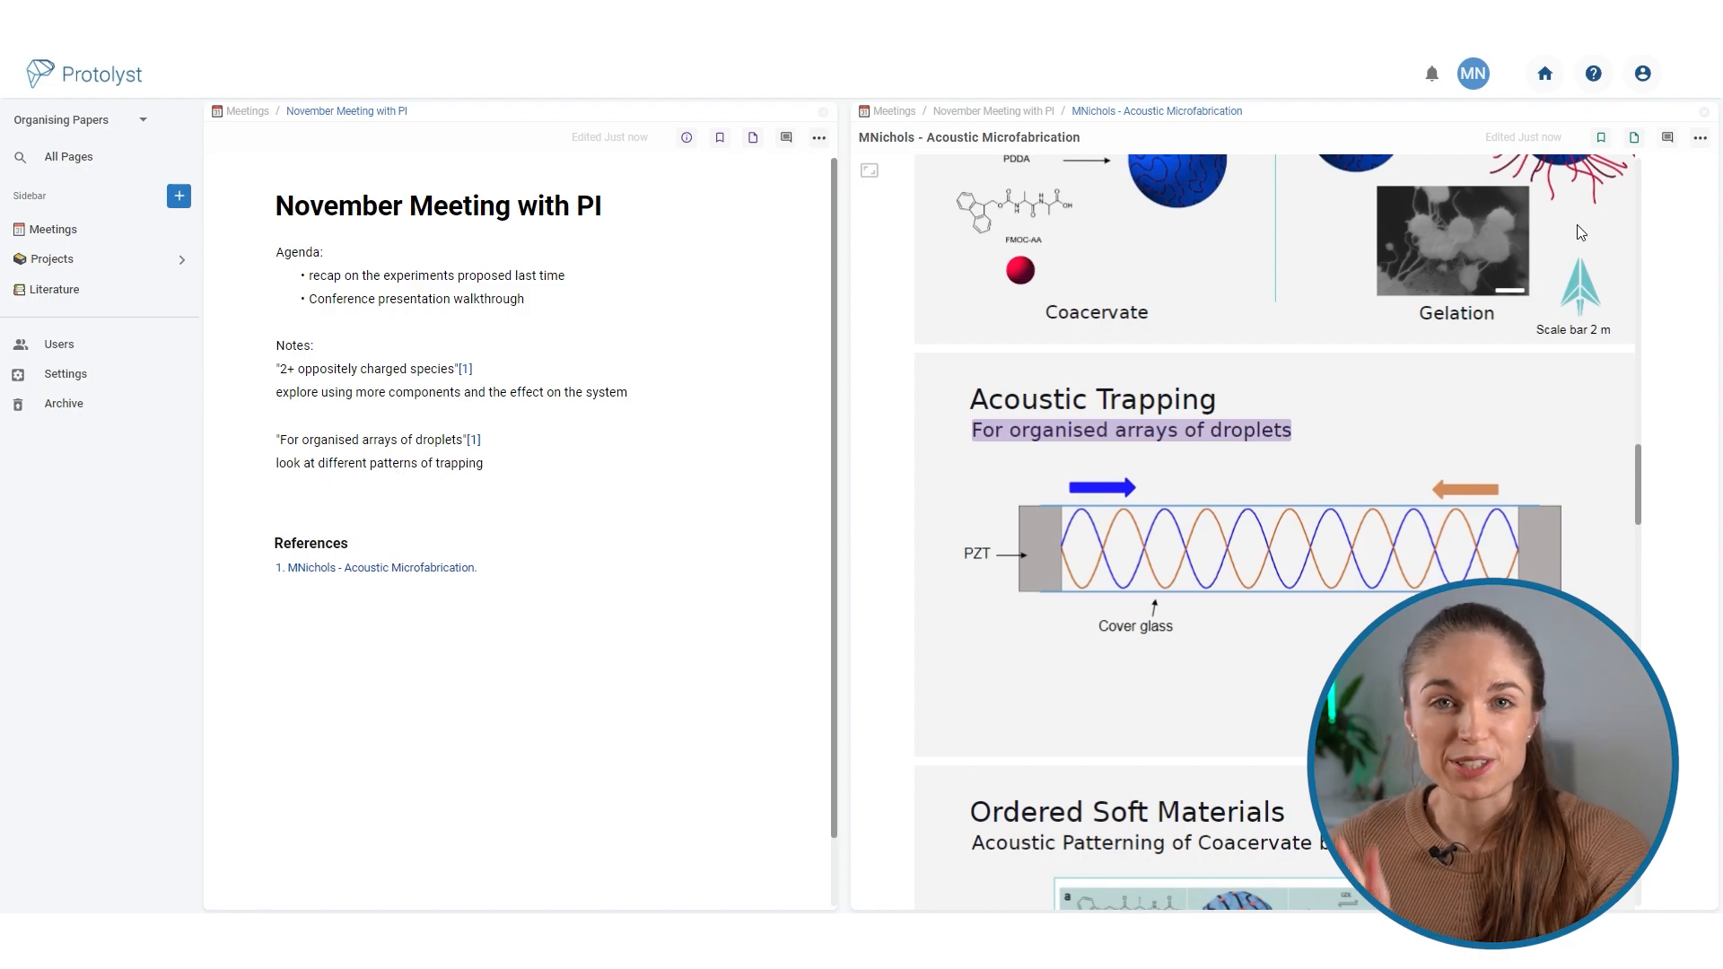
Close the presentation and capture each of the two quotes, together with the comment below it, as a separate atom on the meeting page.
click(1704, 112)
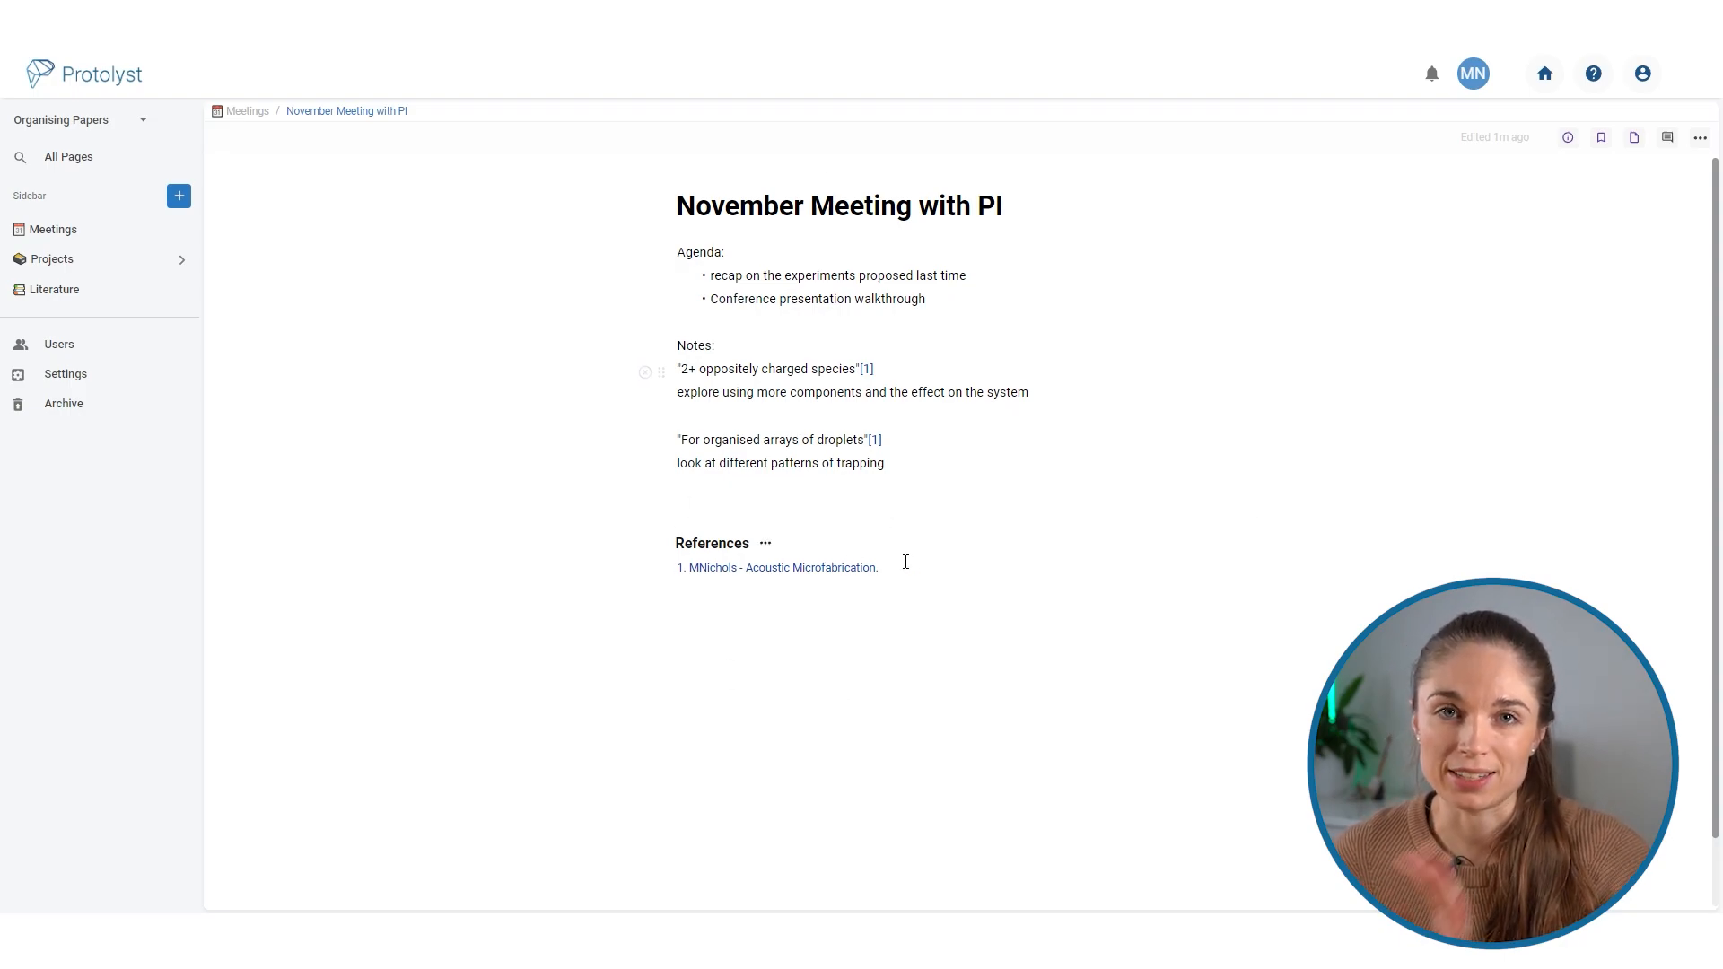
drag(677, 366, 1056, 399)
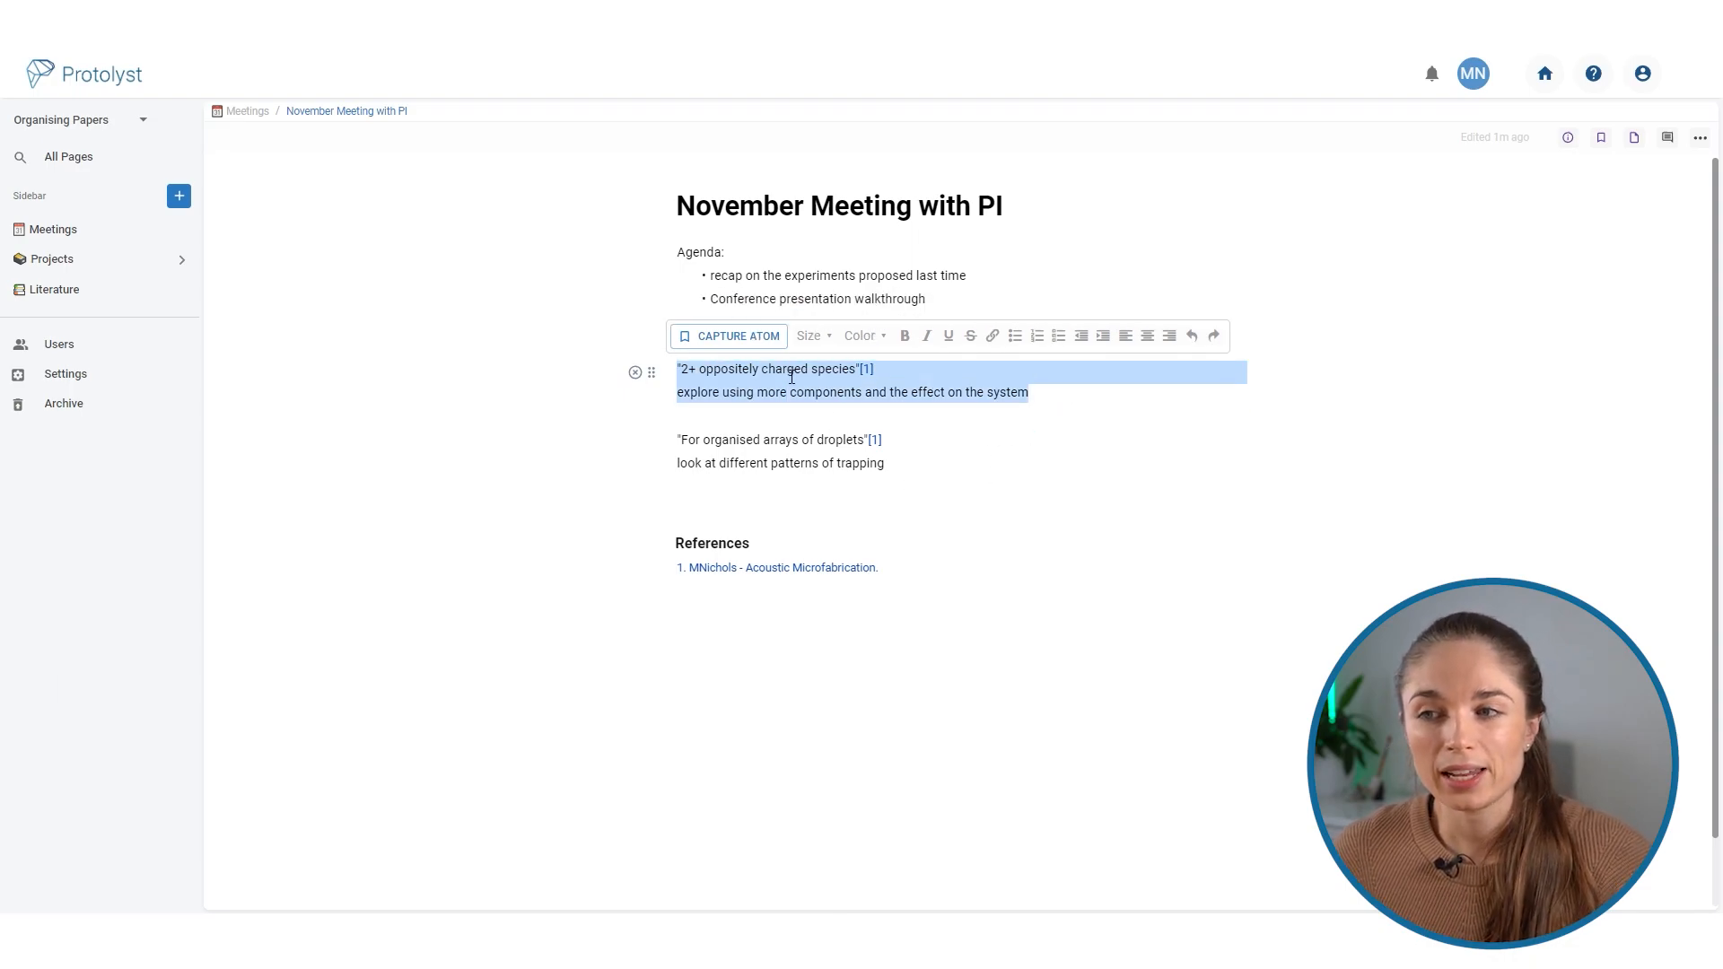
click(730, 337)
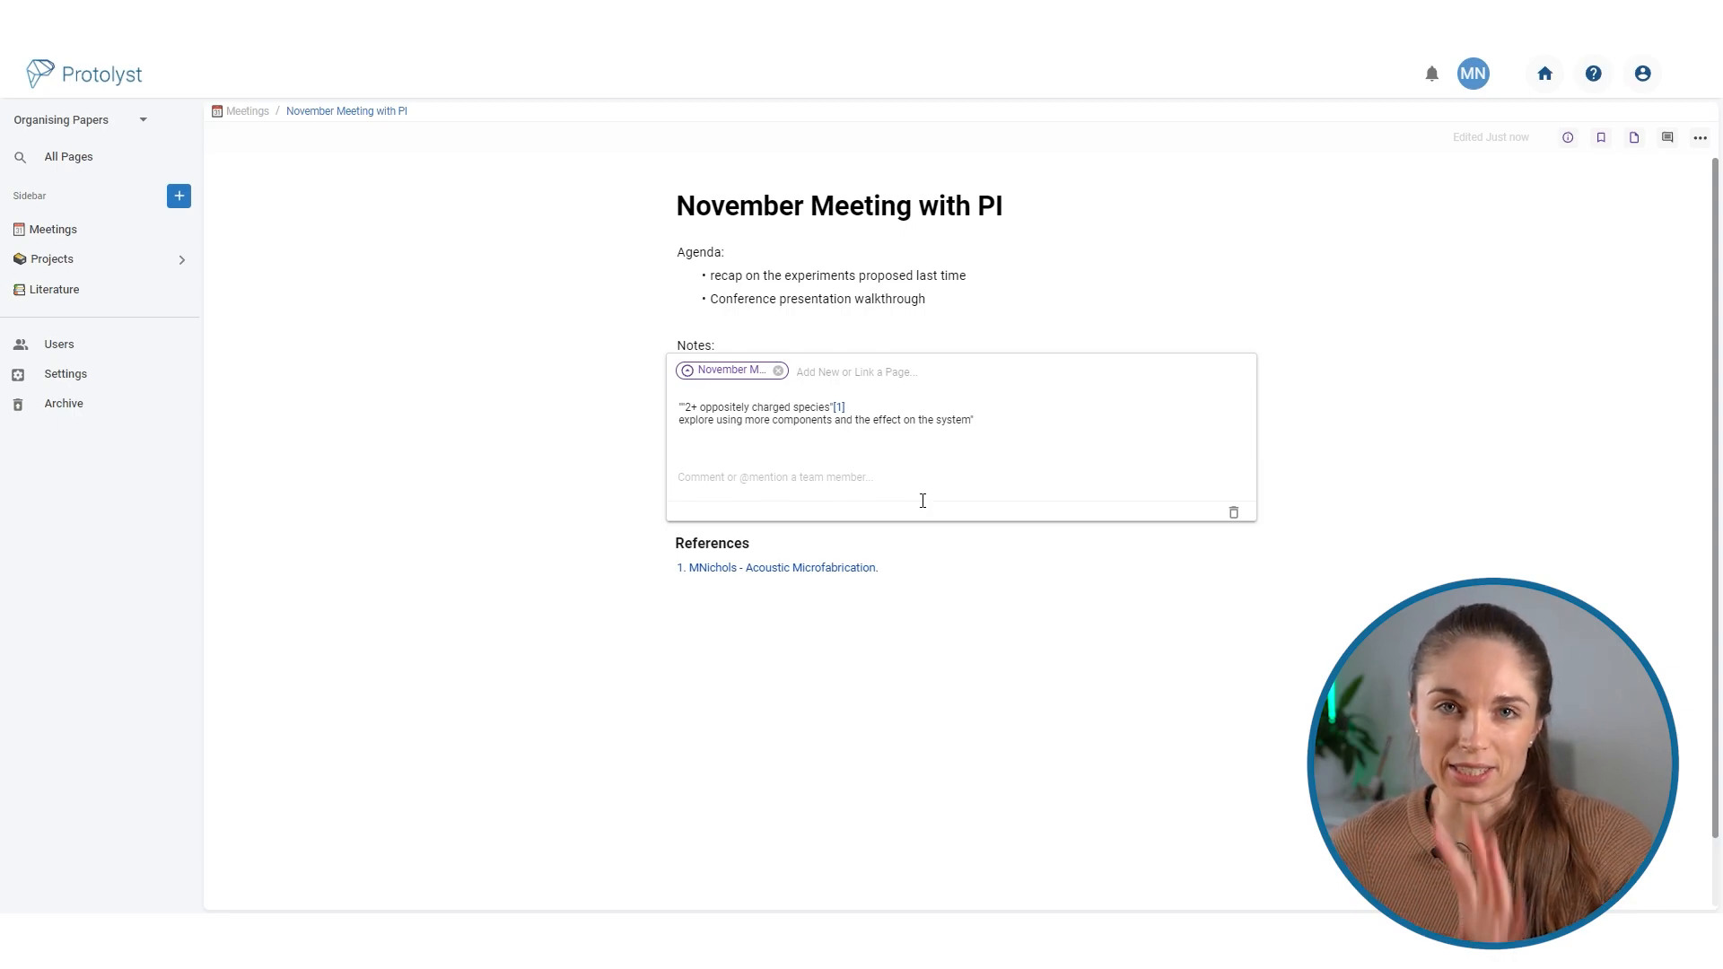
click(934, 546)
drag(680, 438, 931, 472)
click(767, 406)
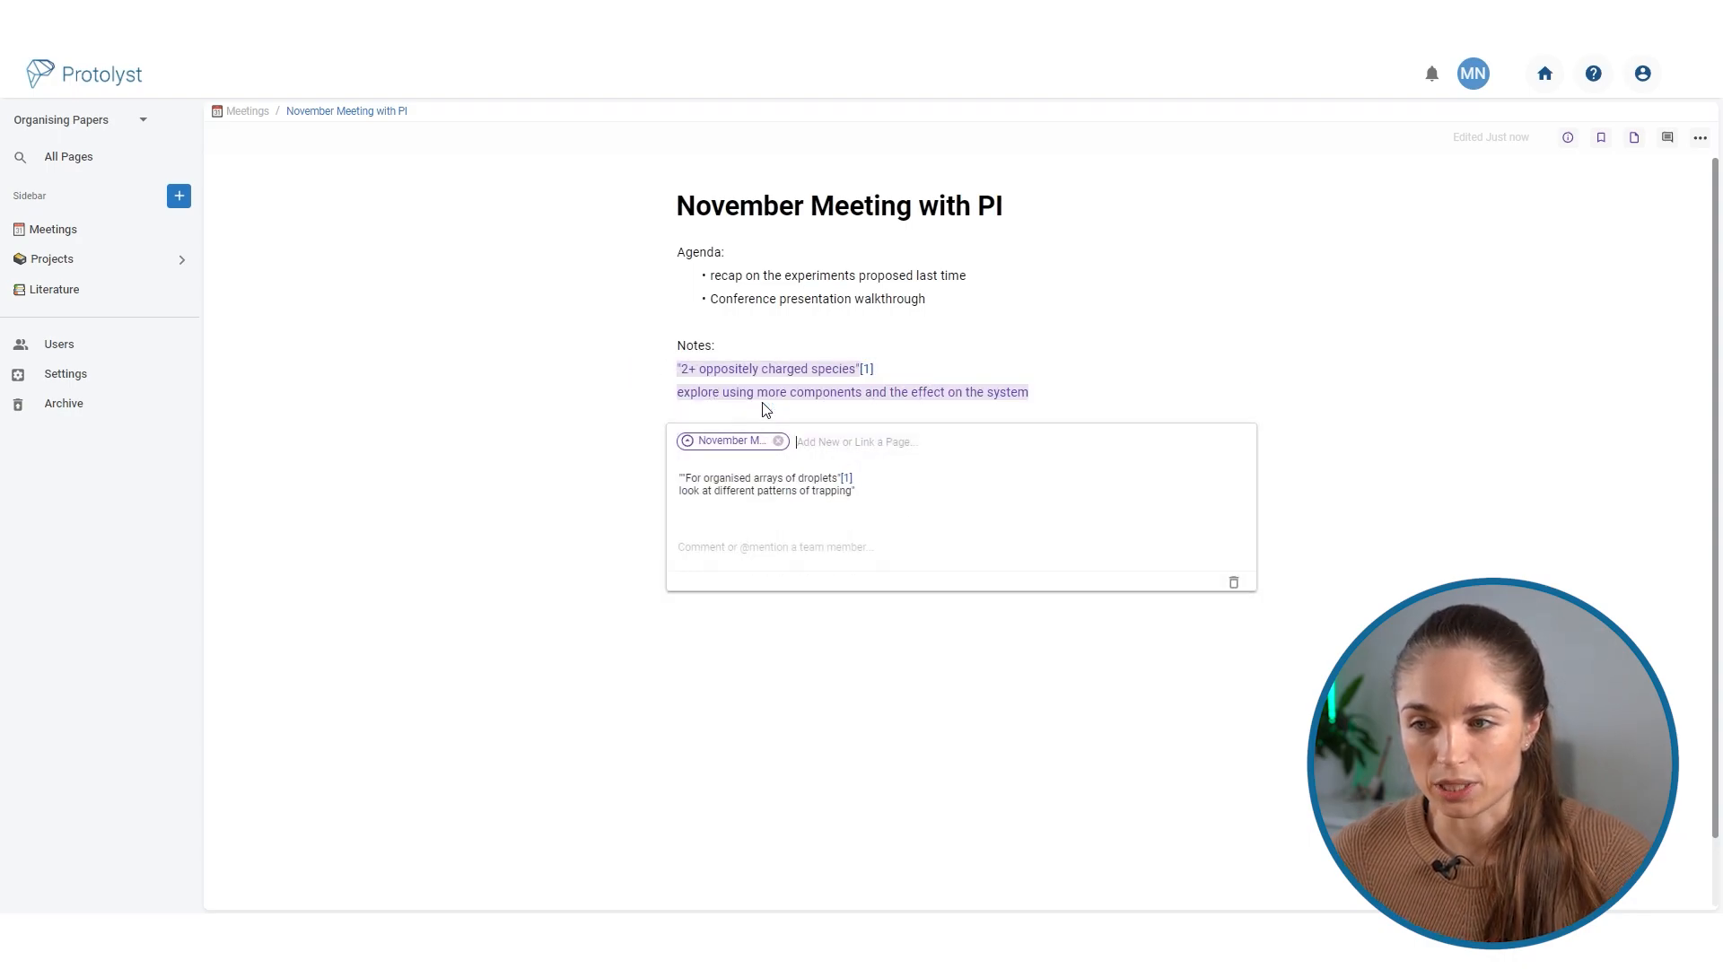
click(623, 431)
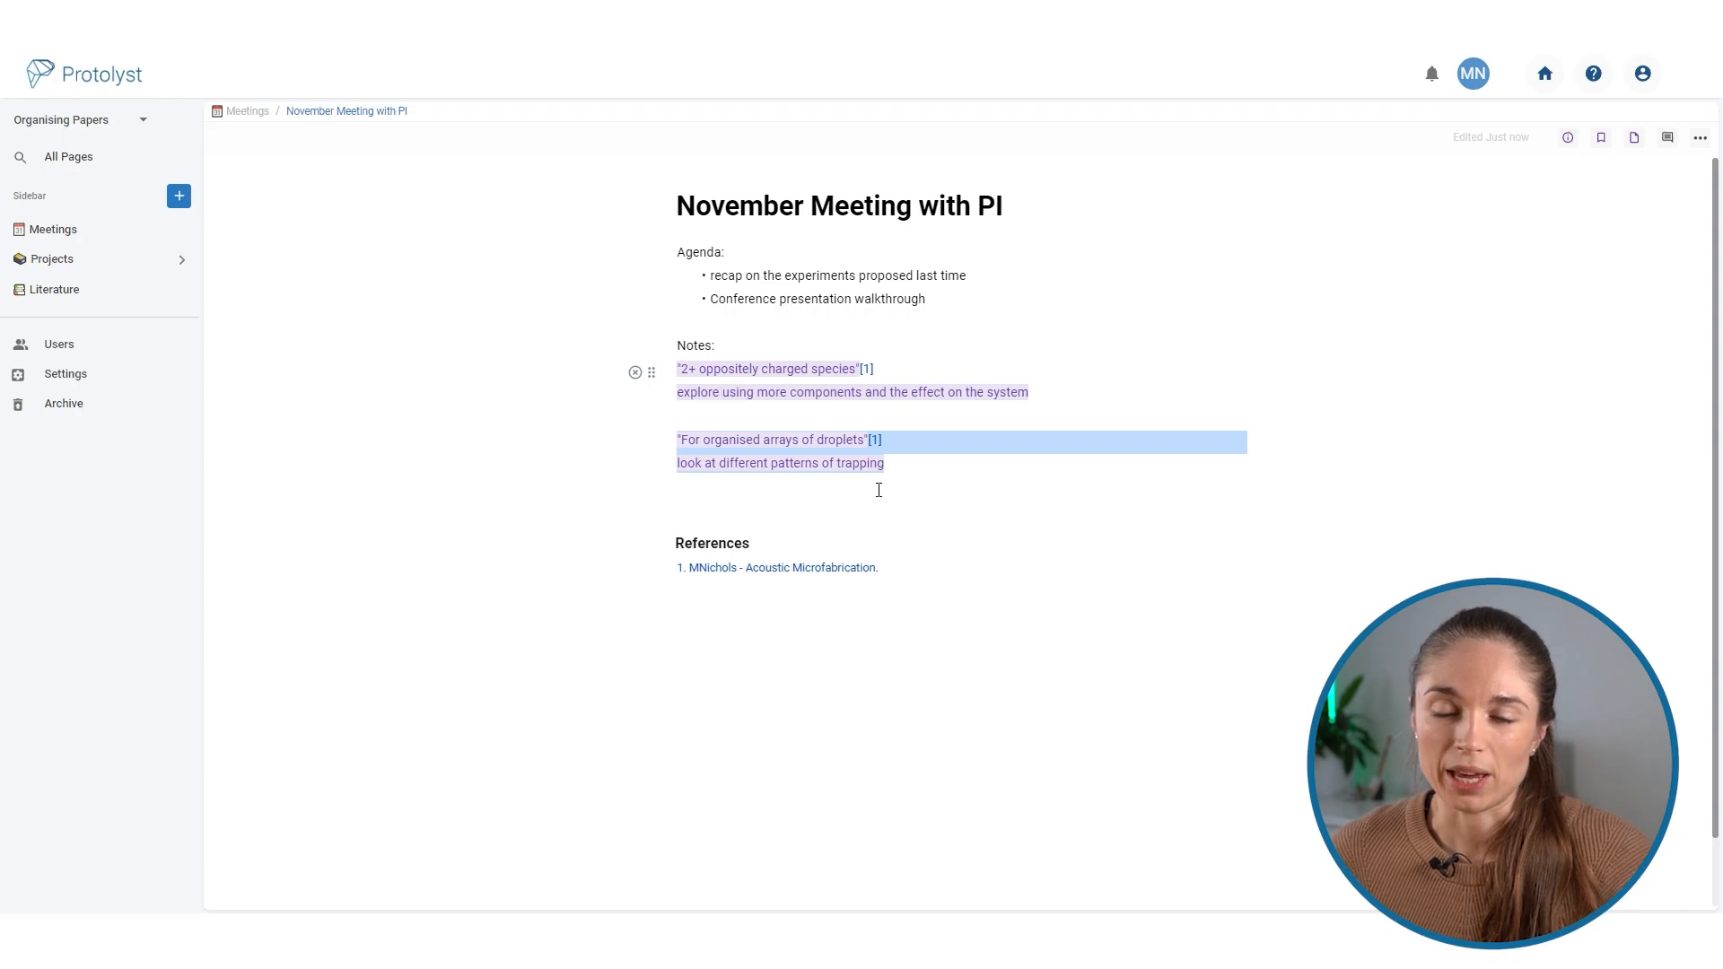
Add an Atoms property to the Meetings table and widen its column.
click(262, 114)
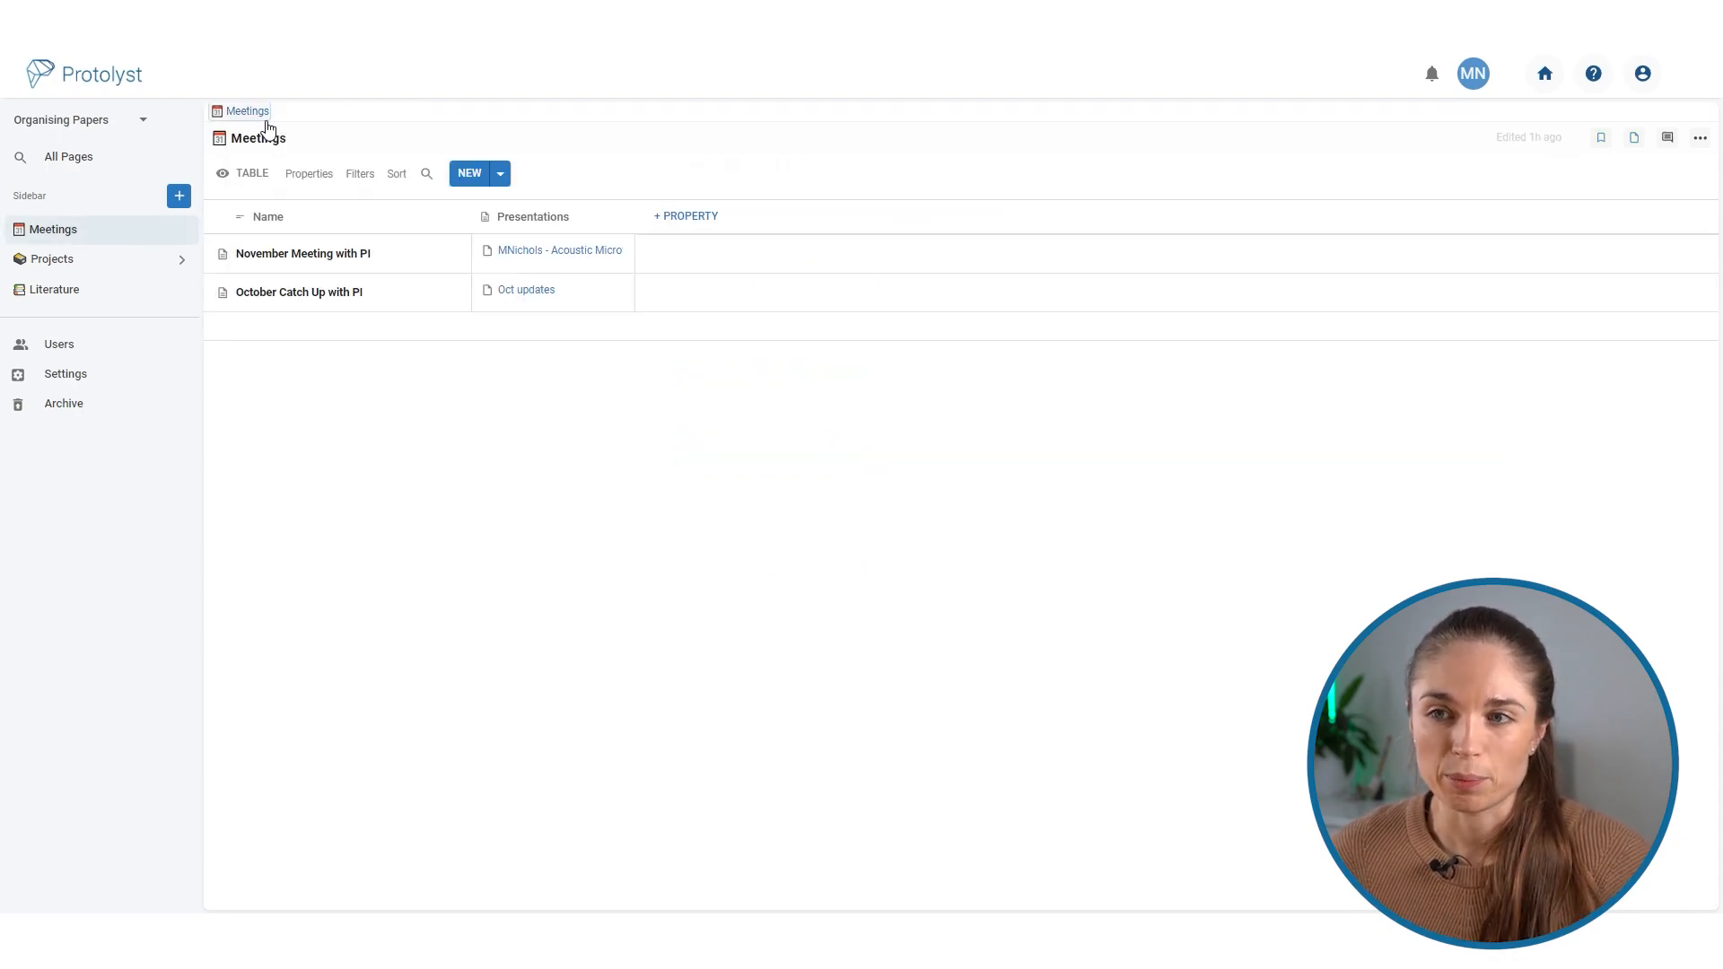
click(704, 218)
click(722, 222)
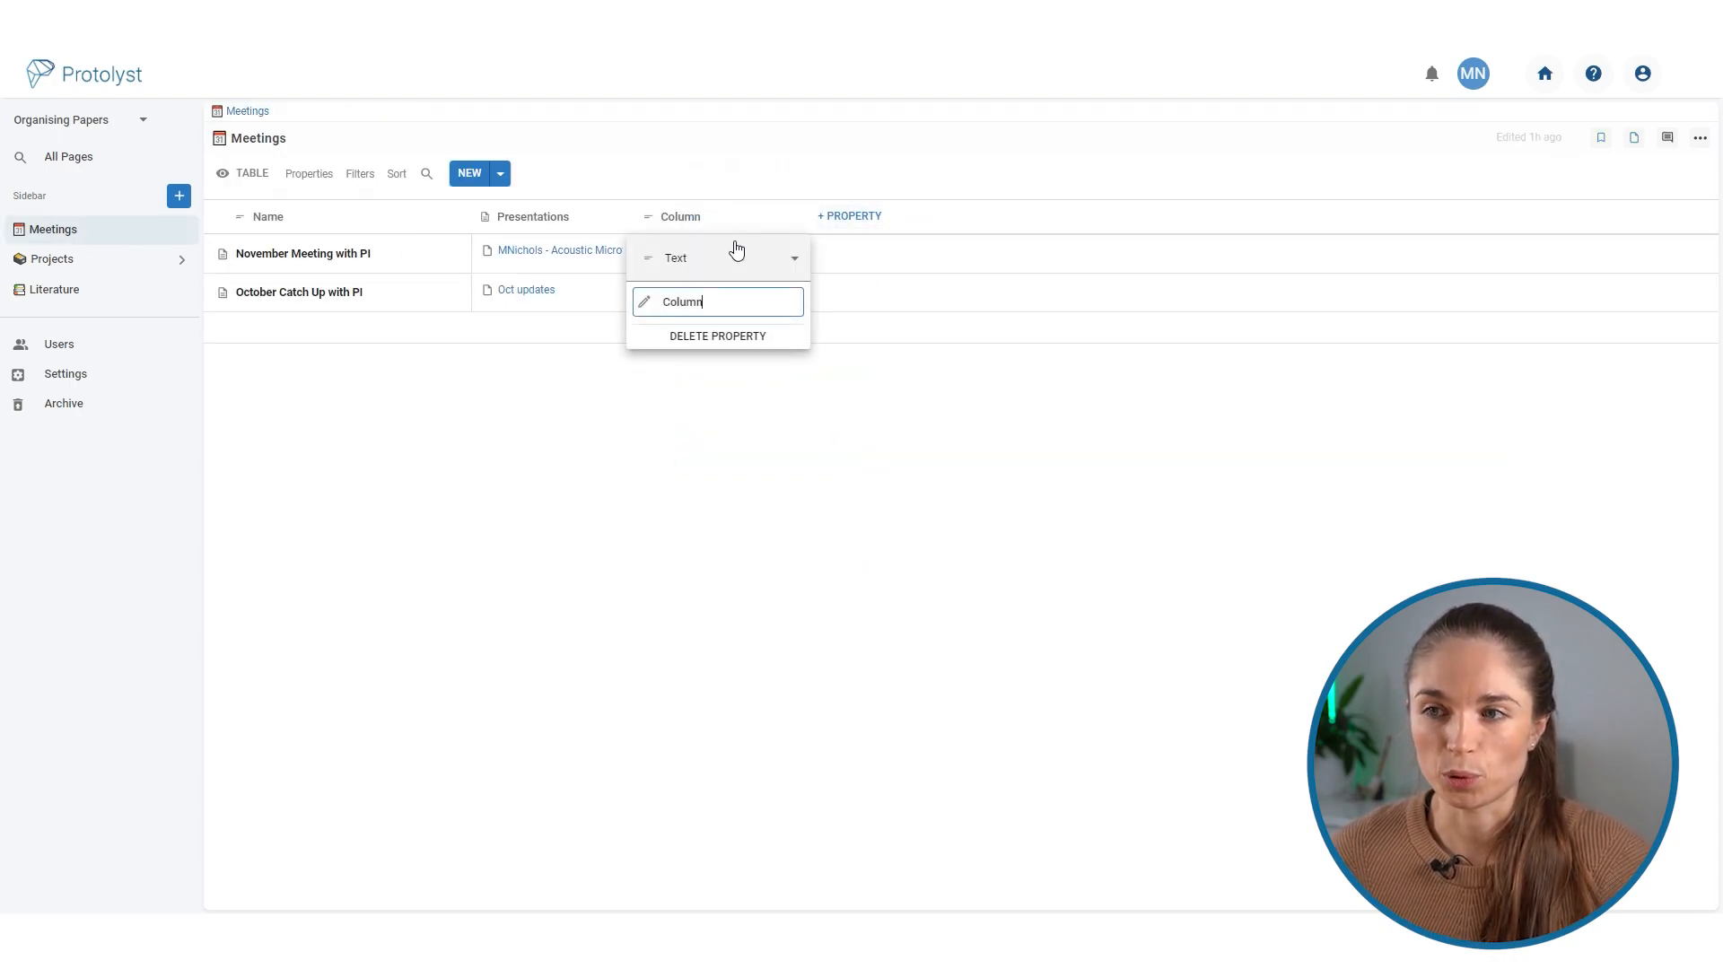
click(734, 251)
click(708, 126)
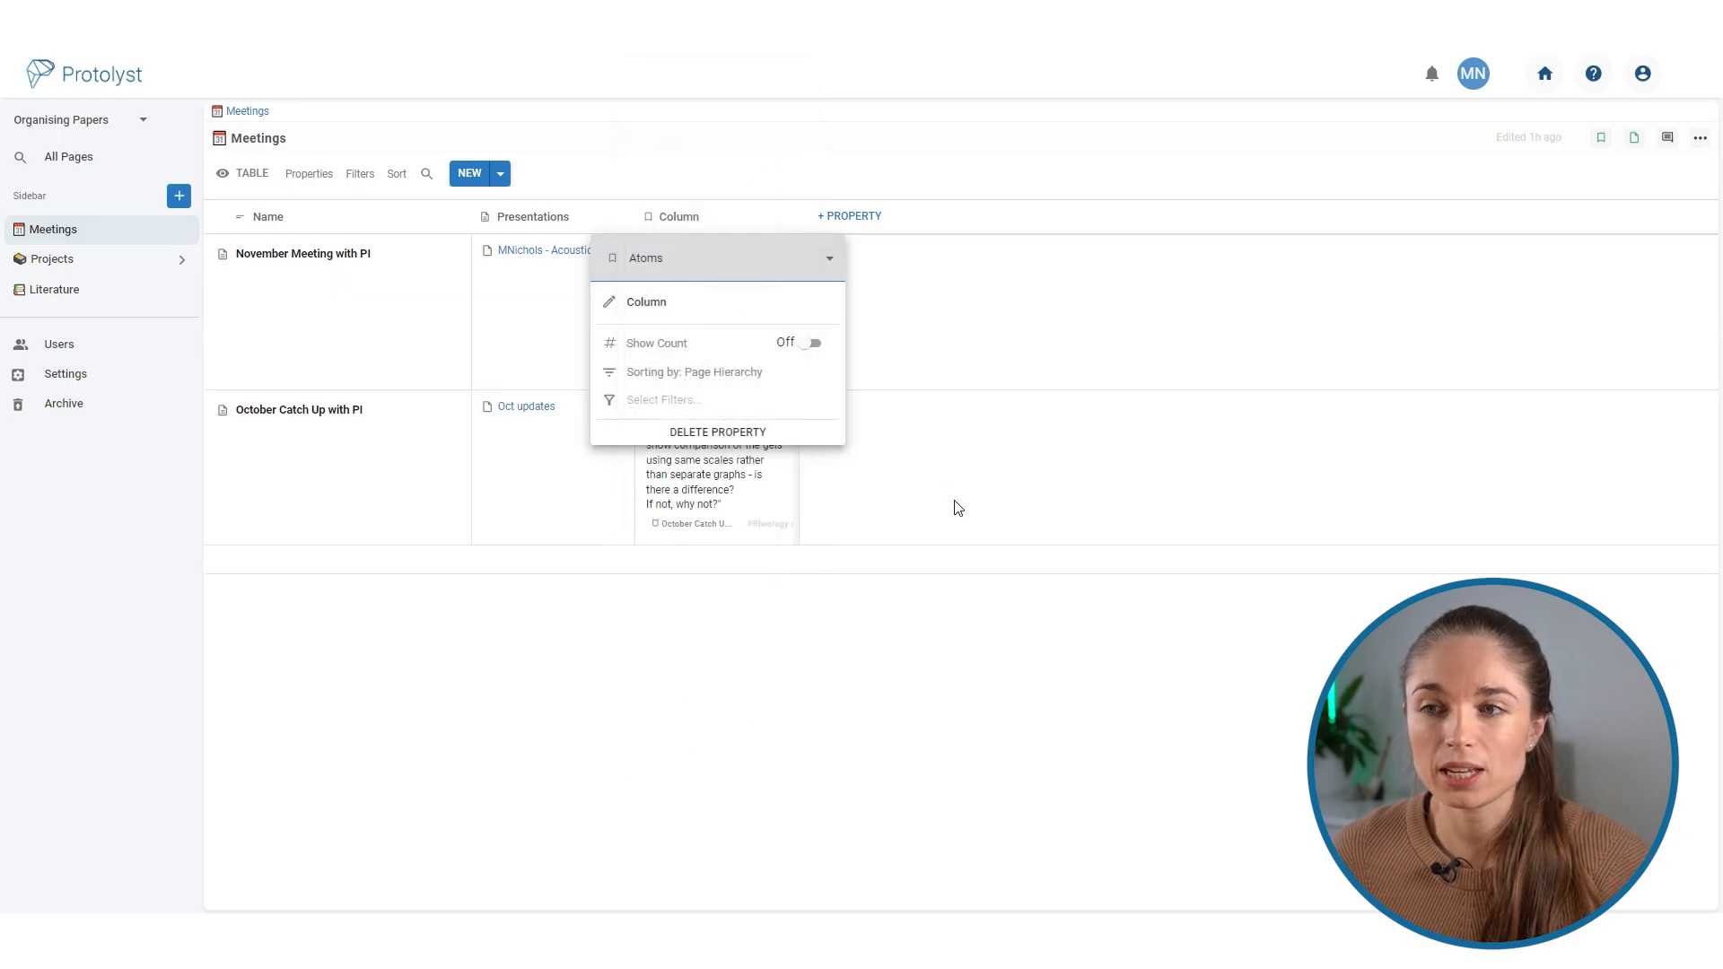
click(978, 643)
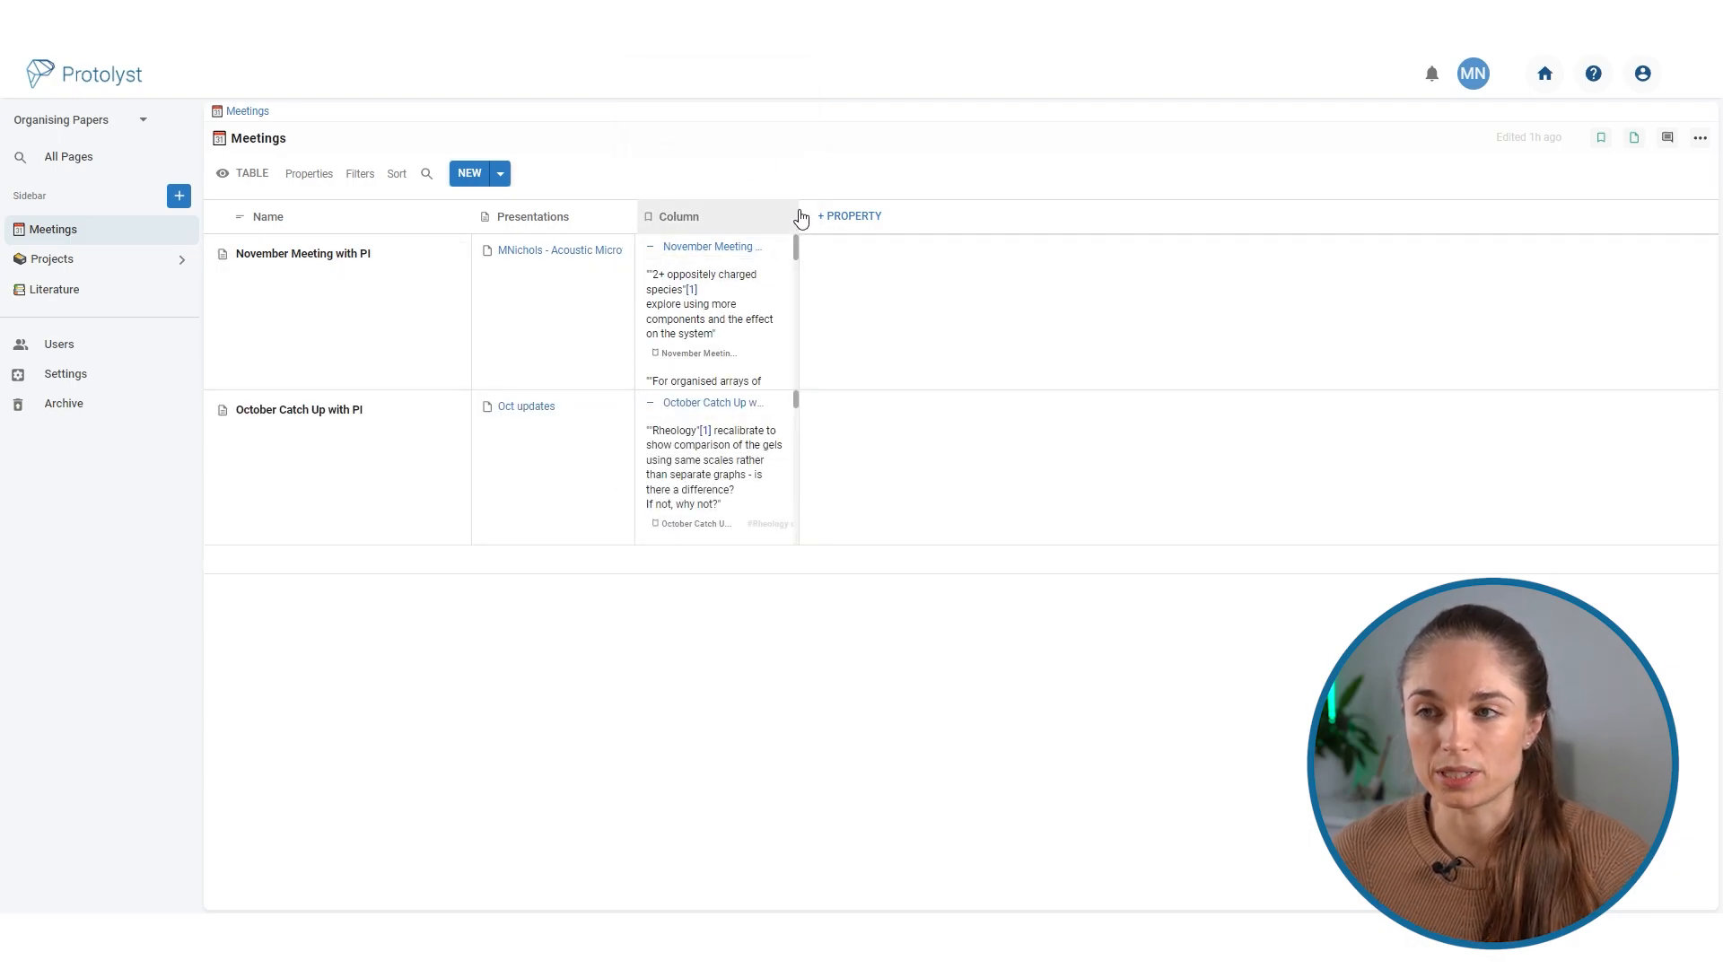
drag(797, 215, 953, 235)
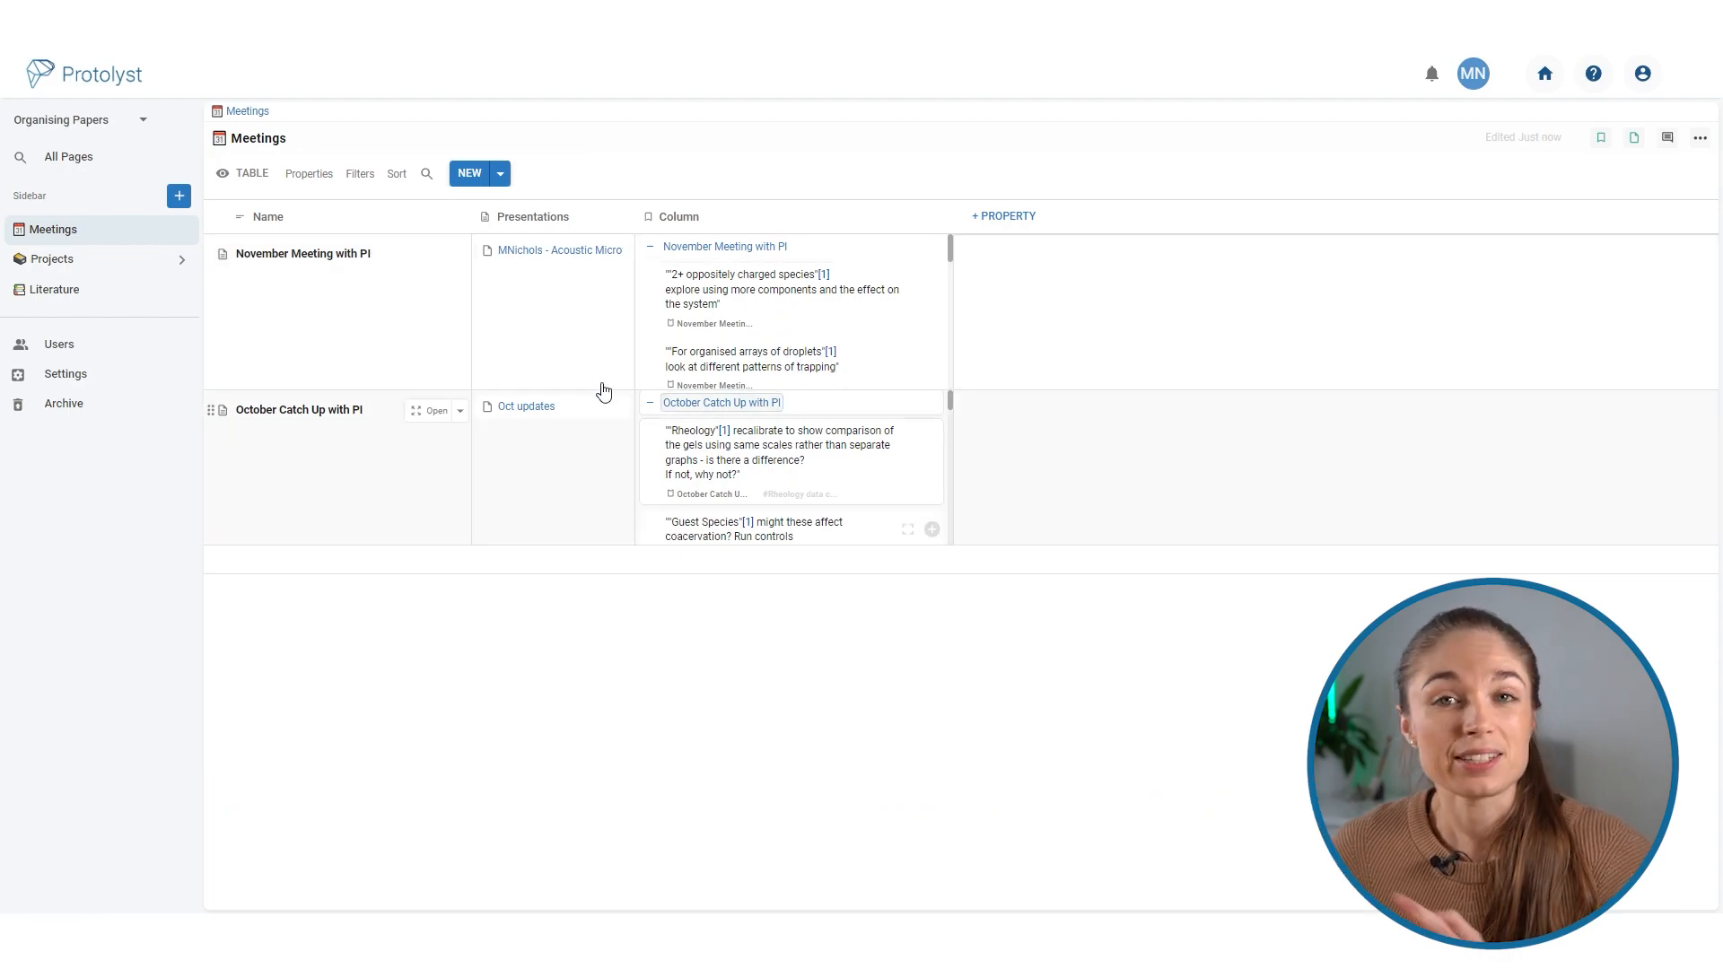
Link the "2+ oppositely charged species" atom to a new page titled "try 2+ components" under Biocompatible Coacervate System.
click(798, 319)
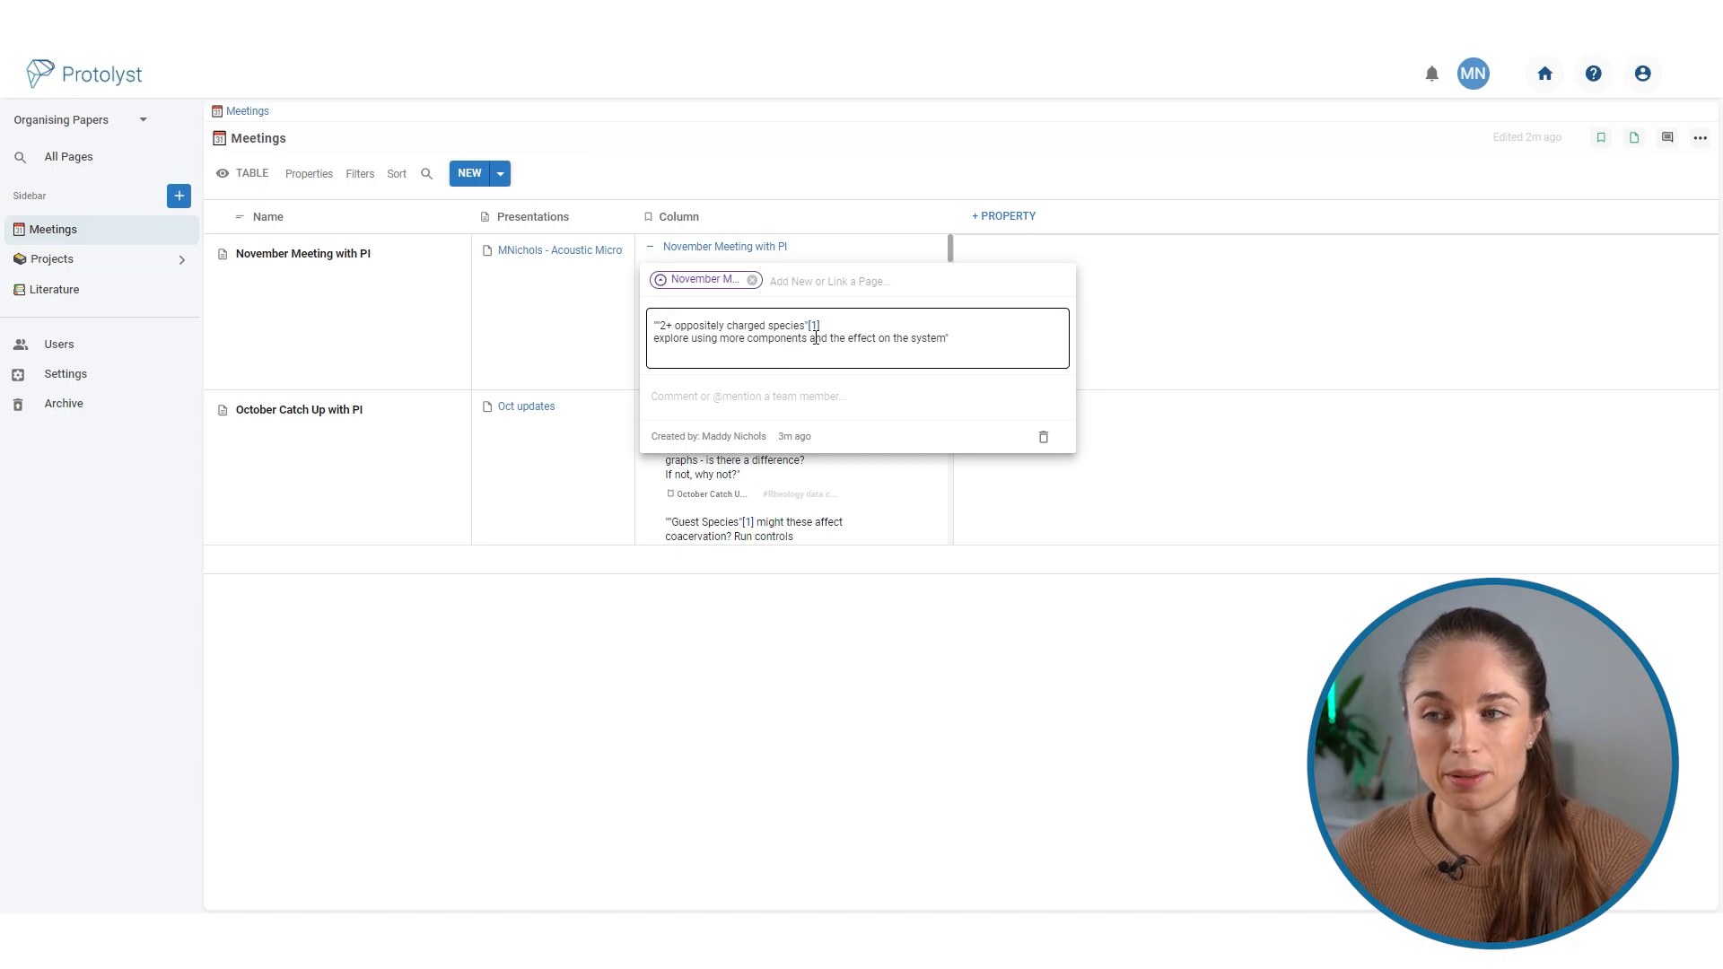
click(799, 287)
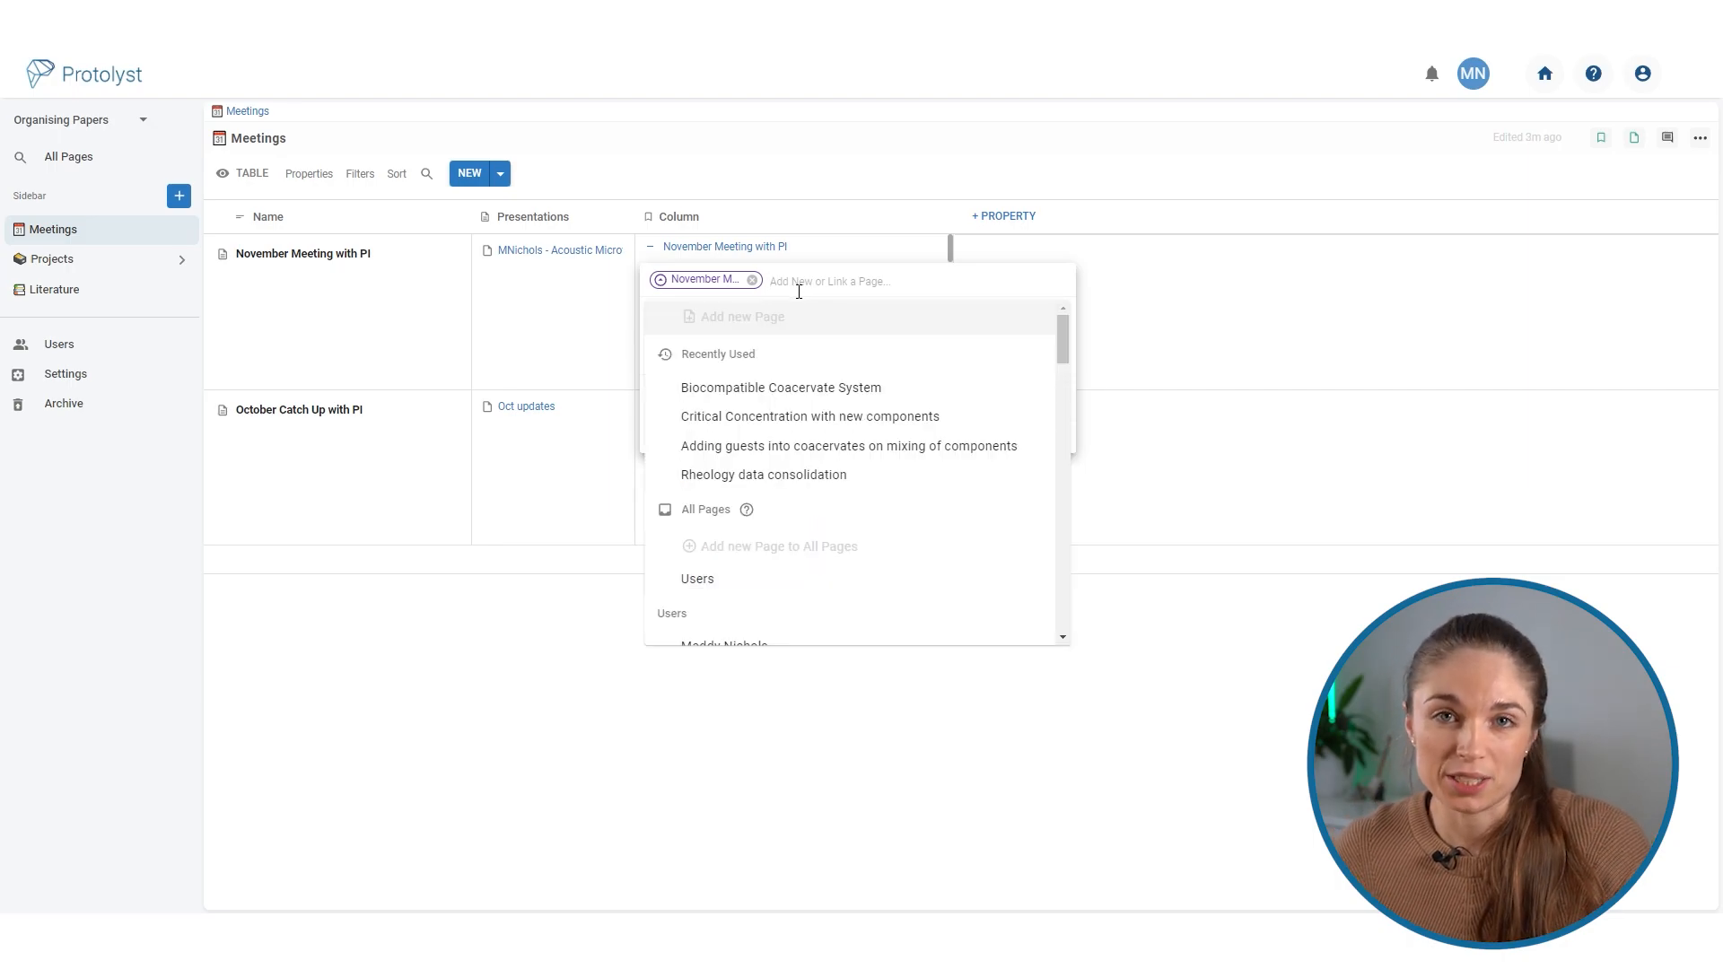
text(coac)
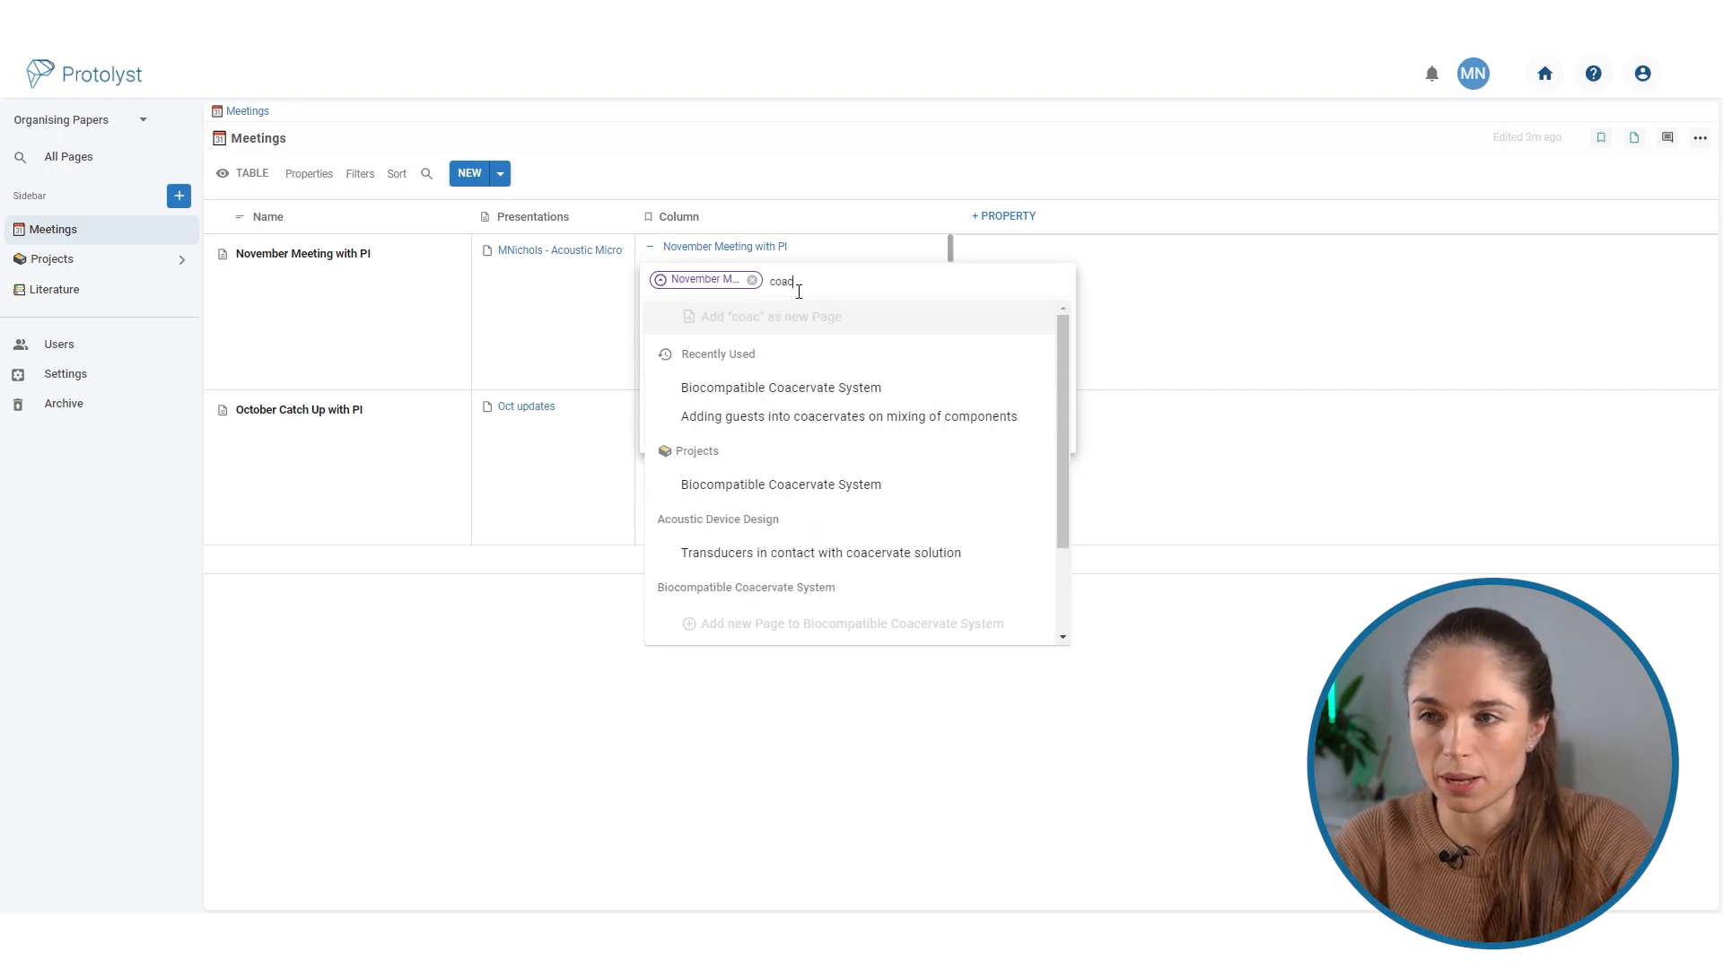
text(ervate)
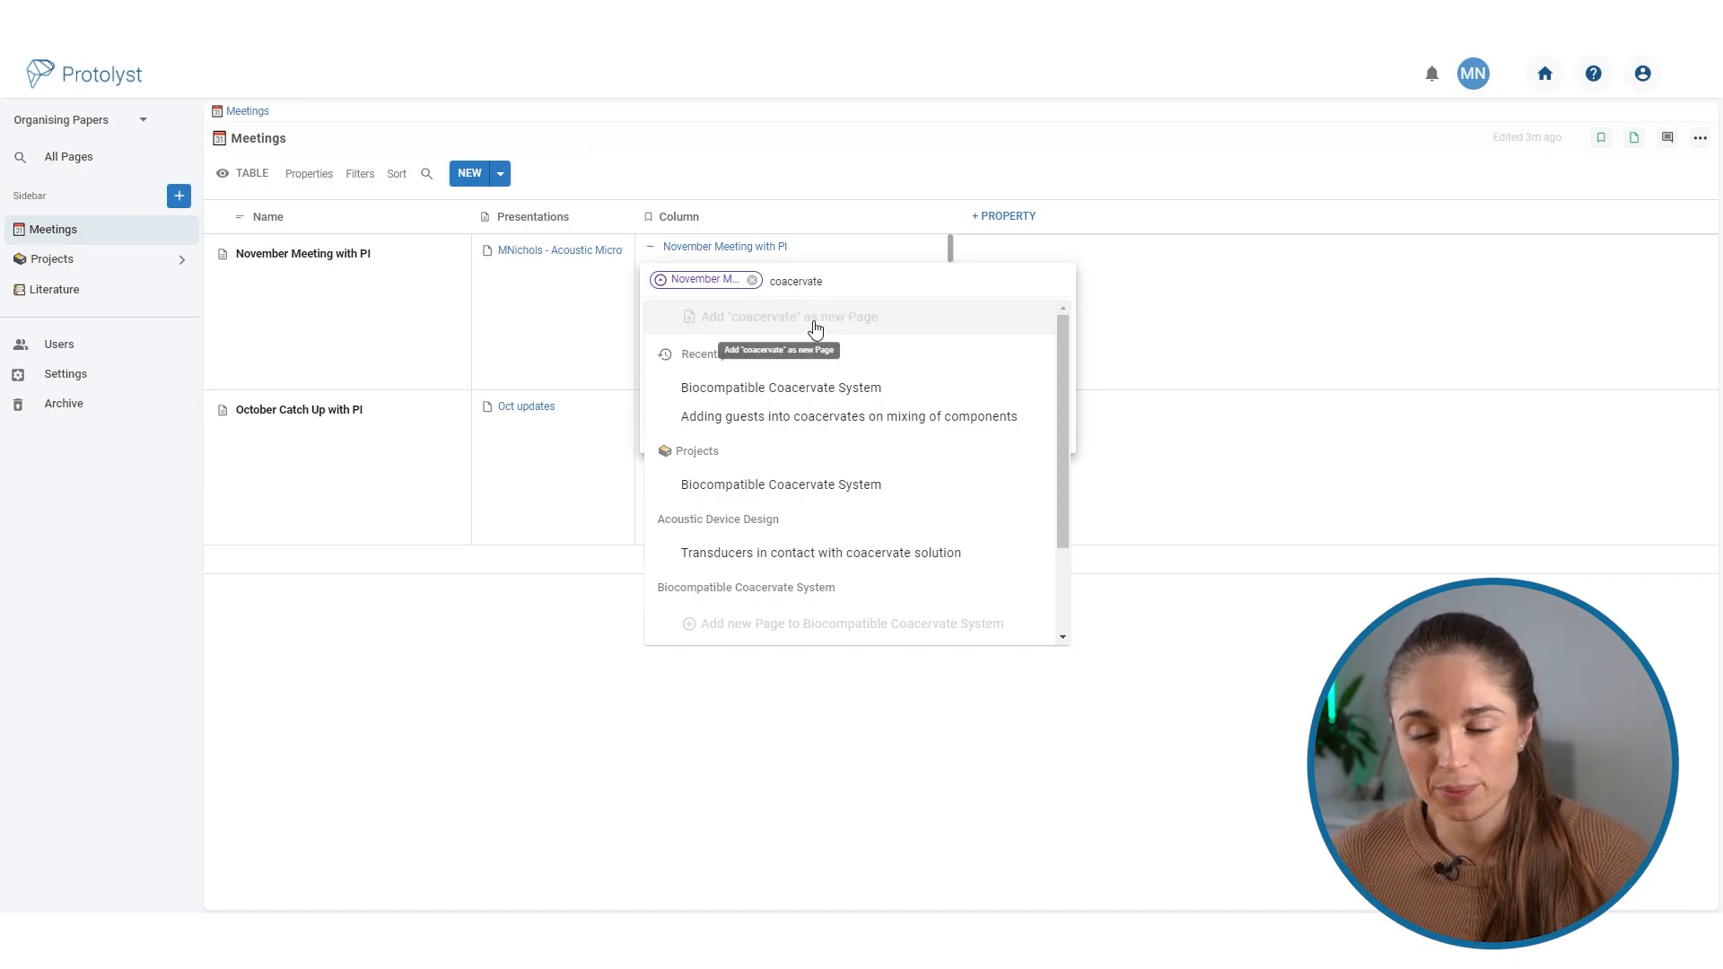
scroll(816, 328, down, 3)
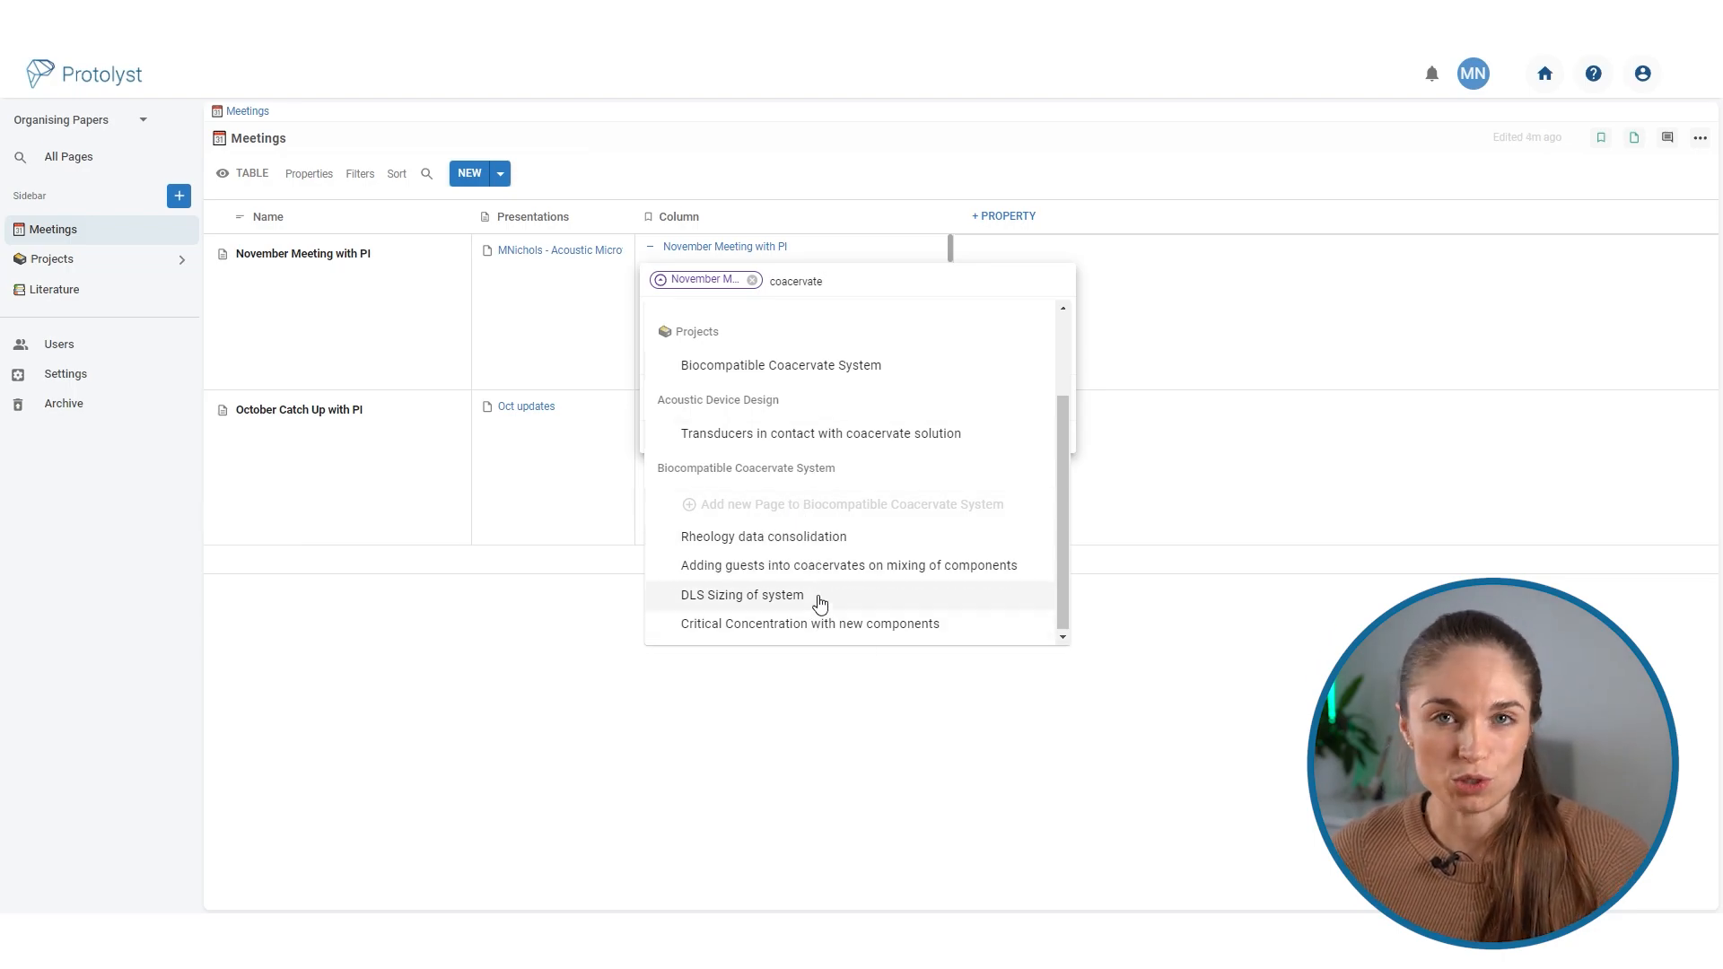
click(842, 508)
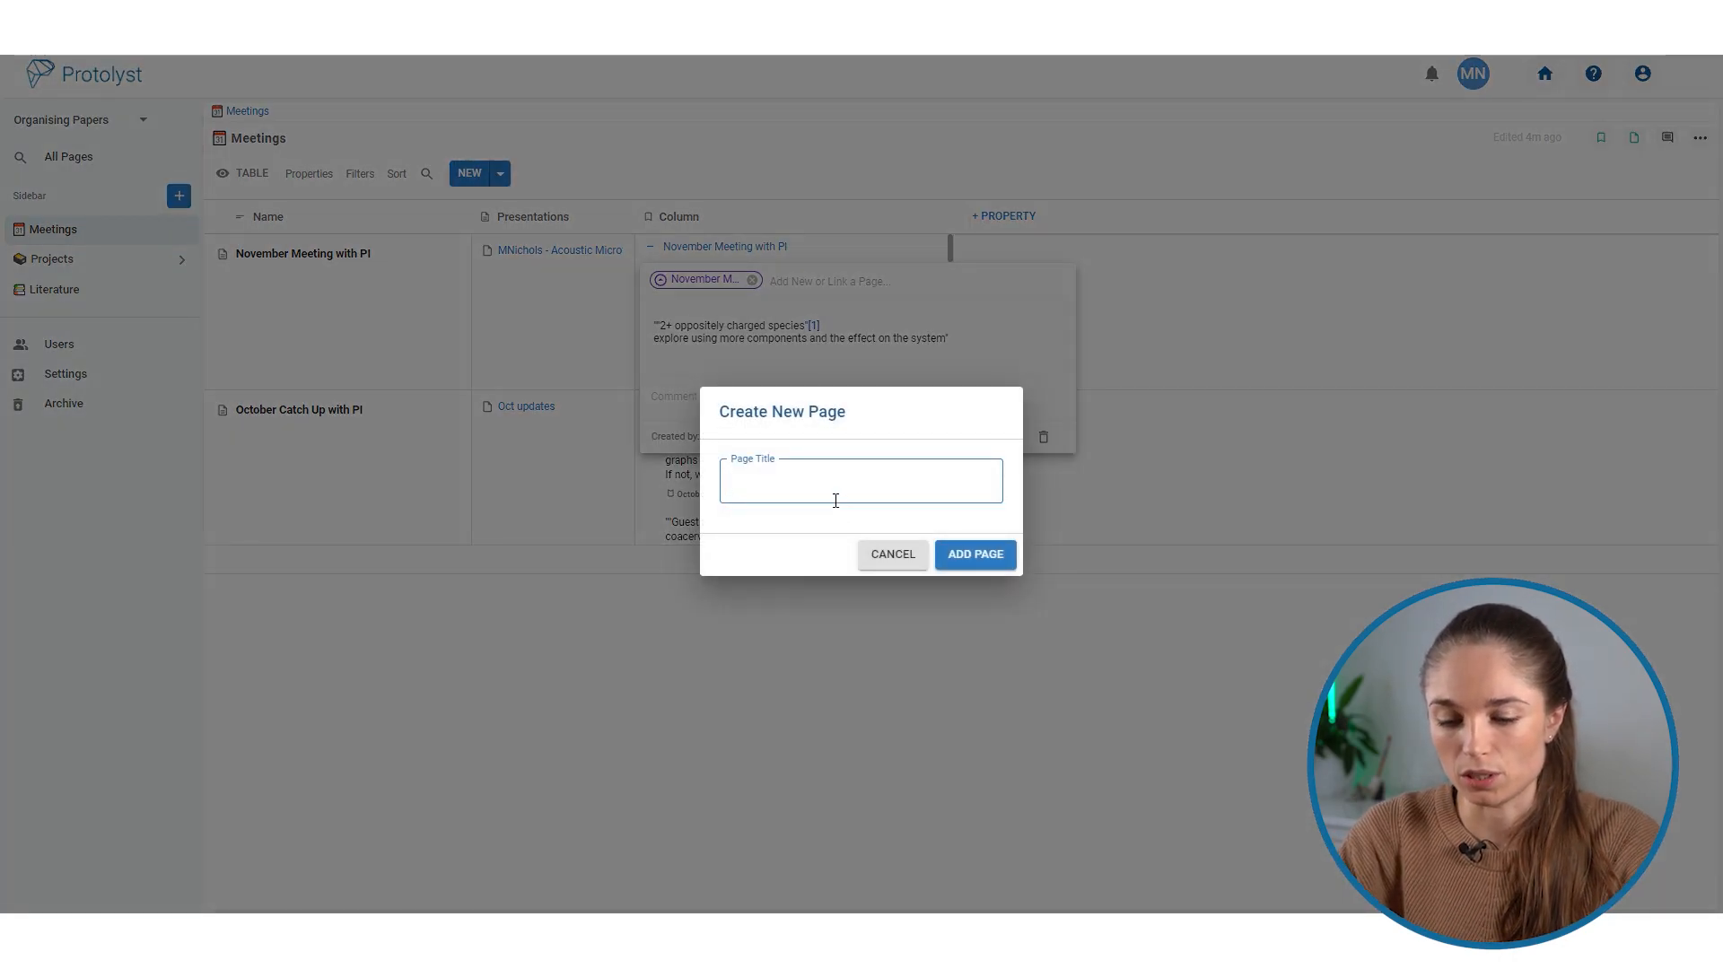
text(2+ components)
click(733, 485)
text(try)
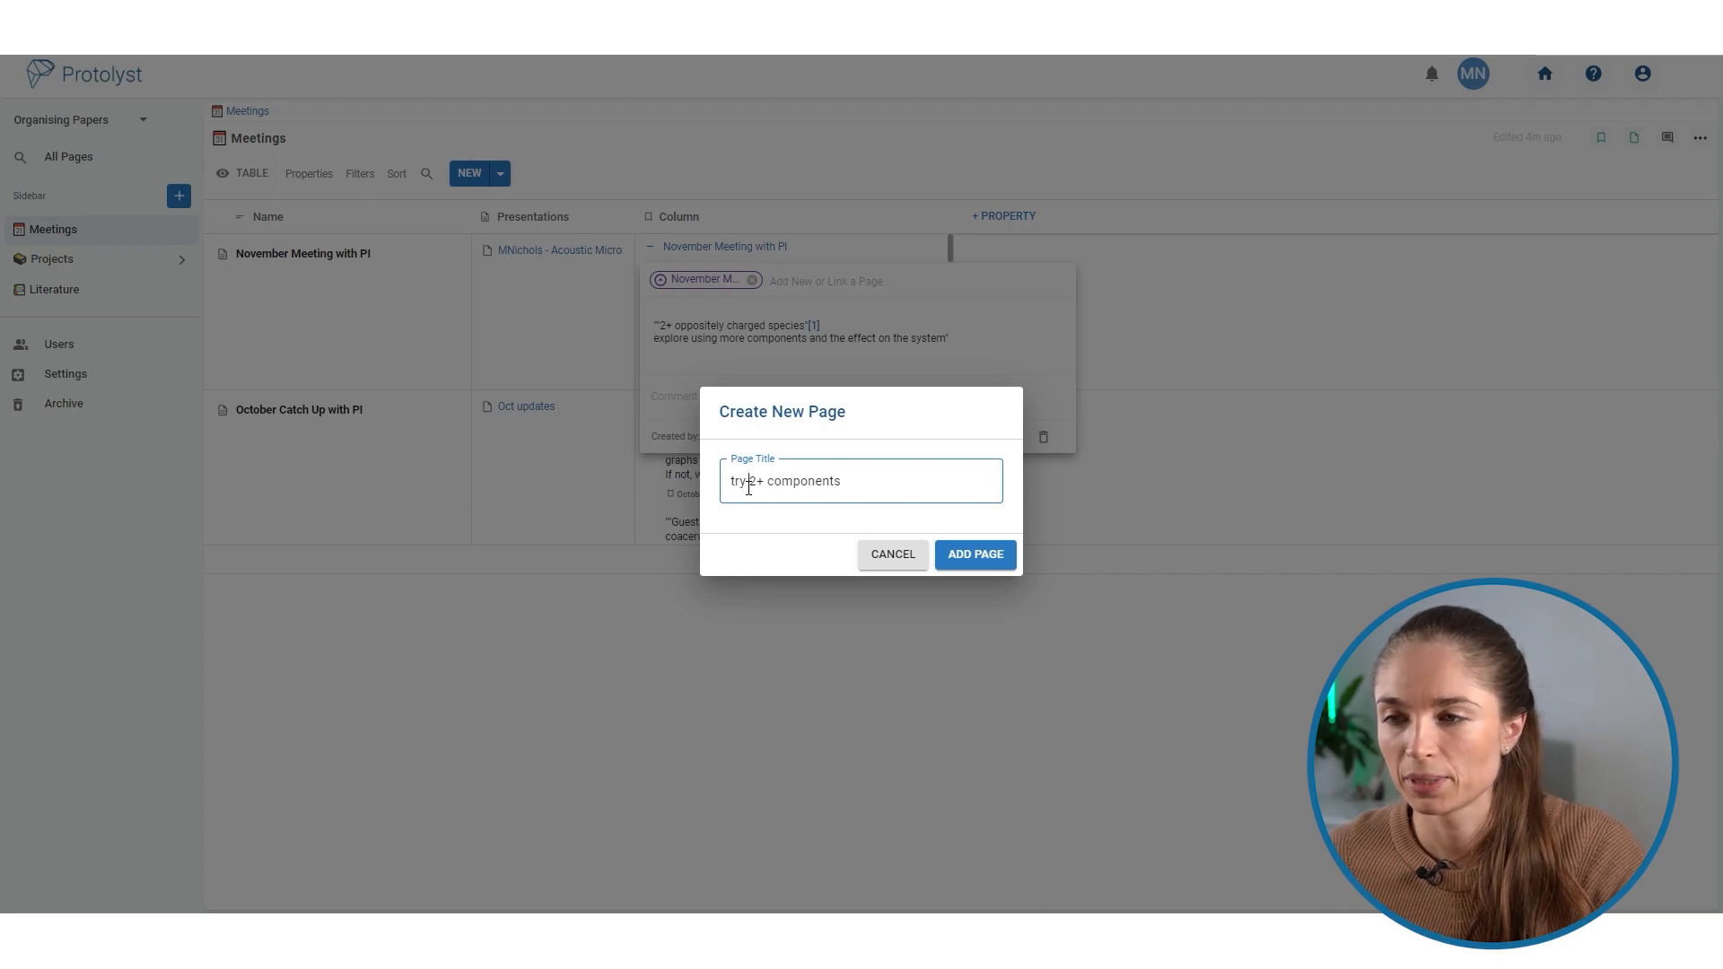
click(978, 556)
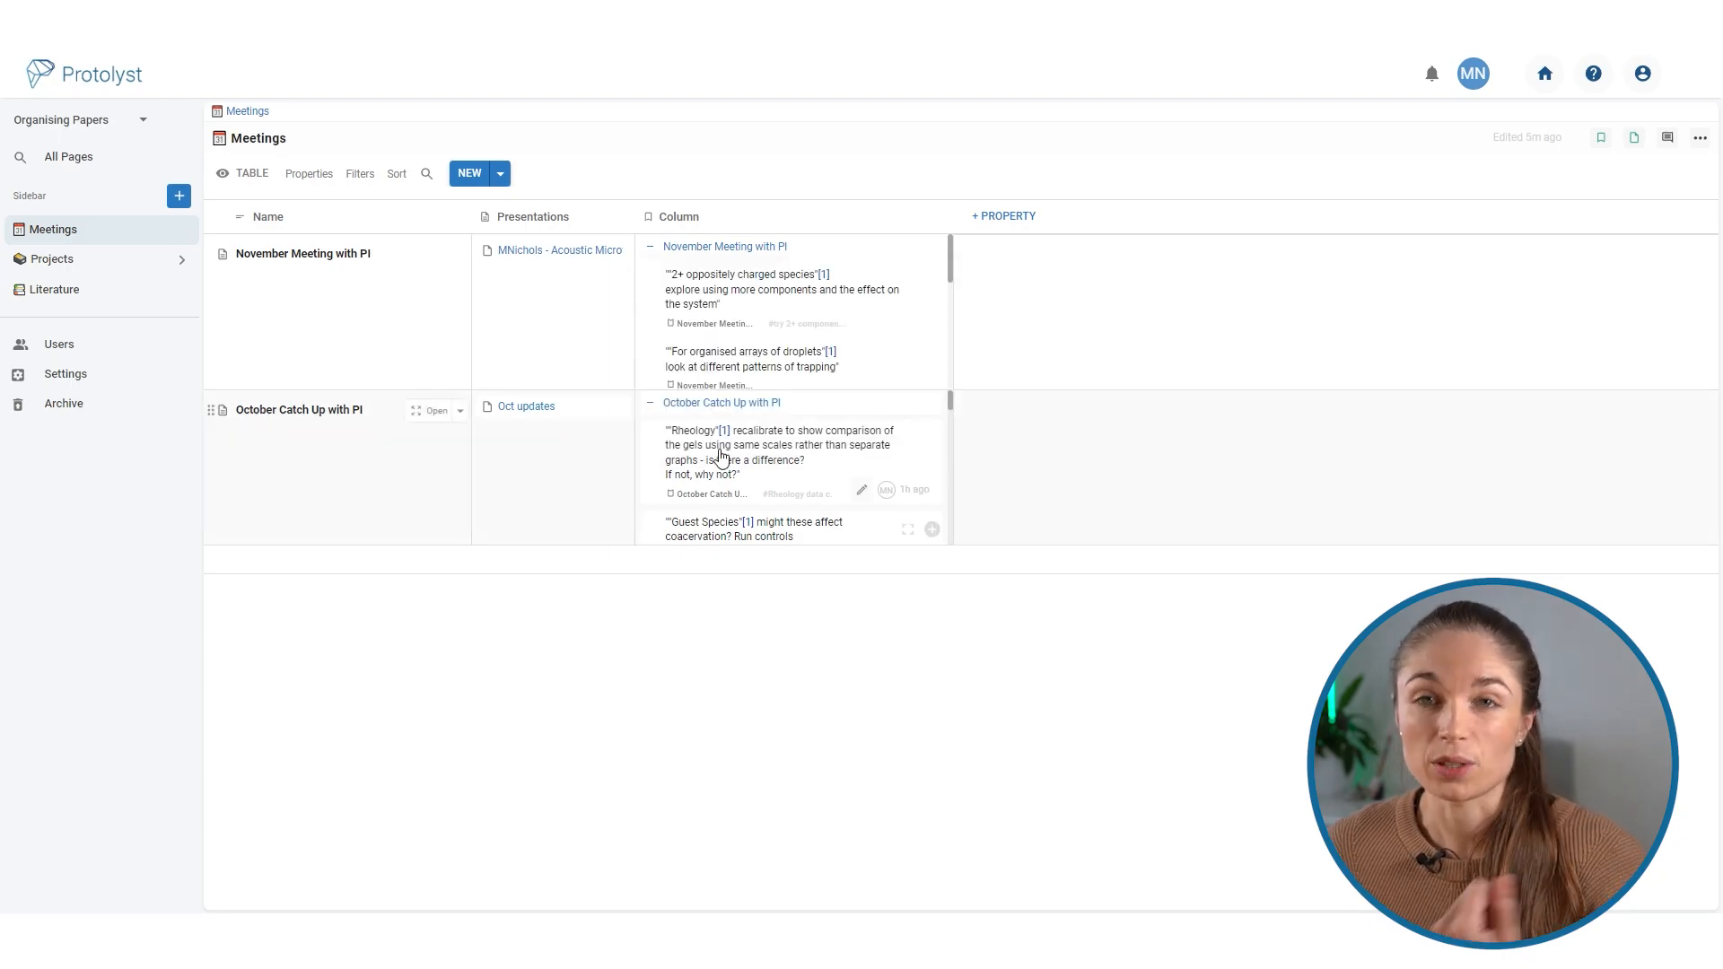
Link the "For organised arrays of droplets" atom to a new page titled "different patterns using trapping" under Acoustic Device Design.
click(805, 368)
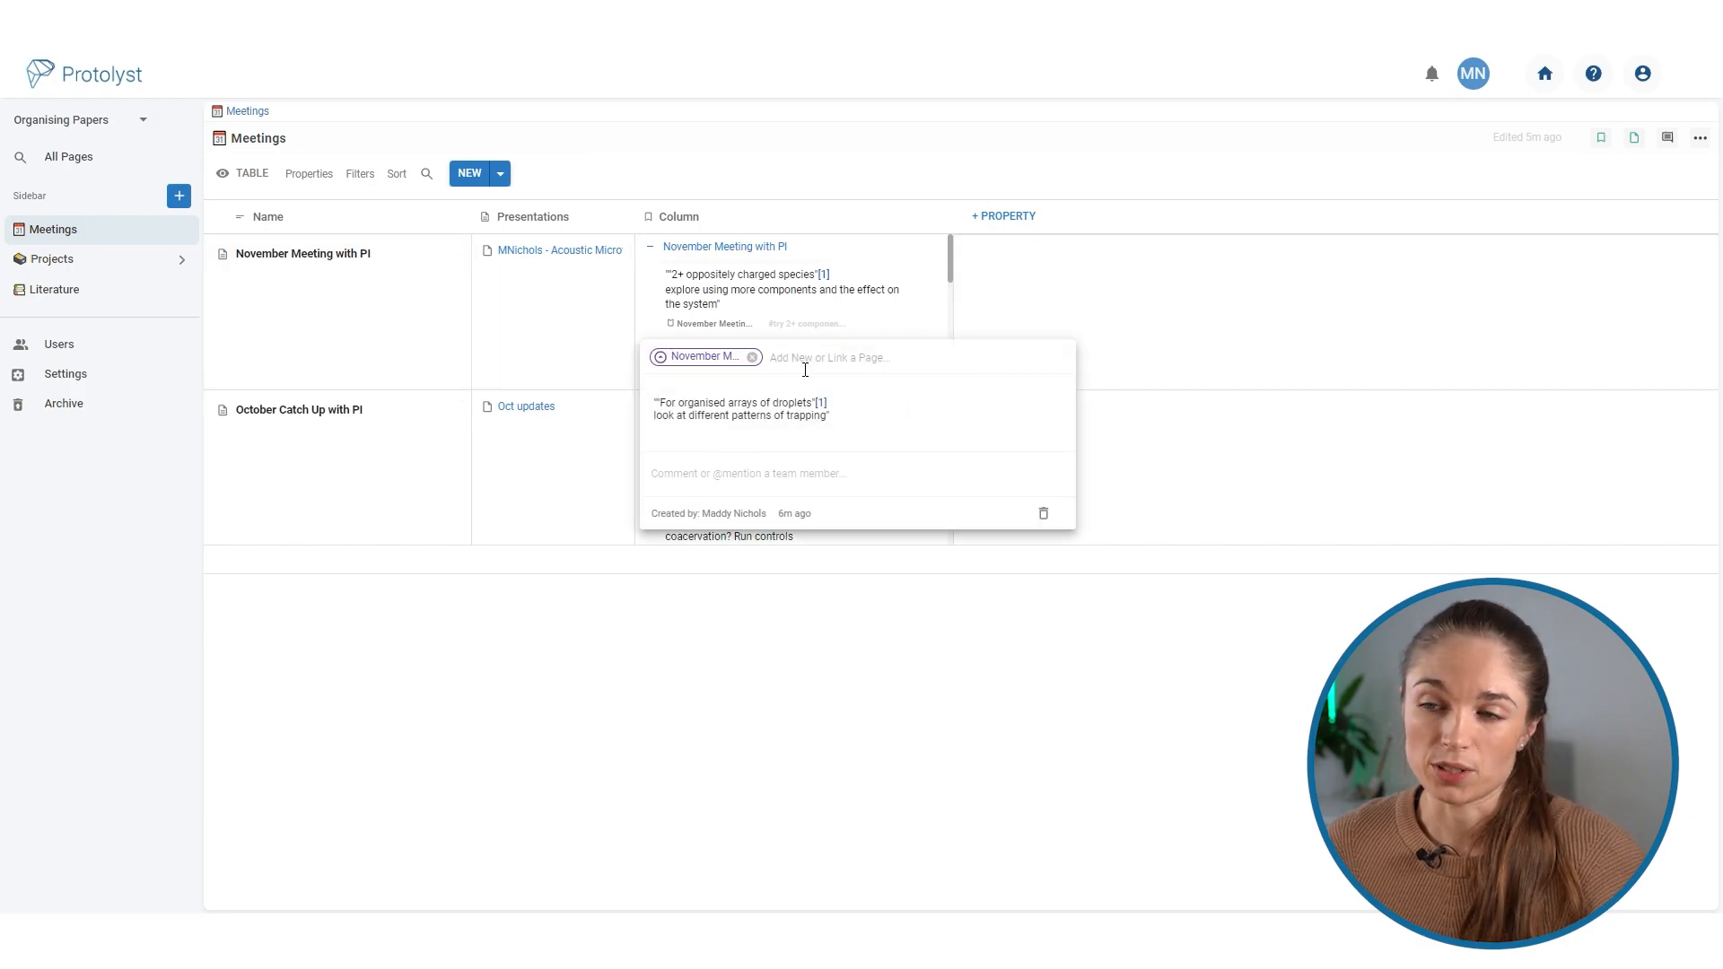
click(805, 368)
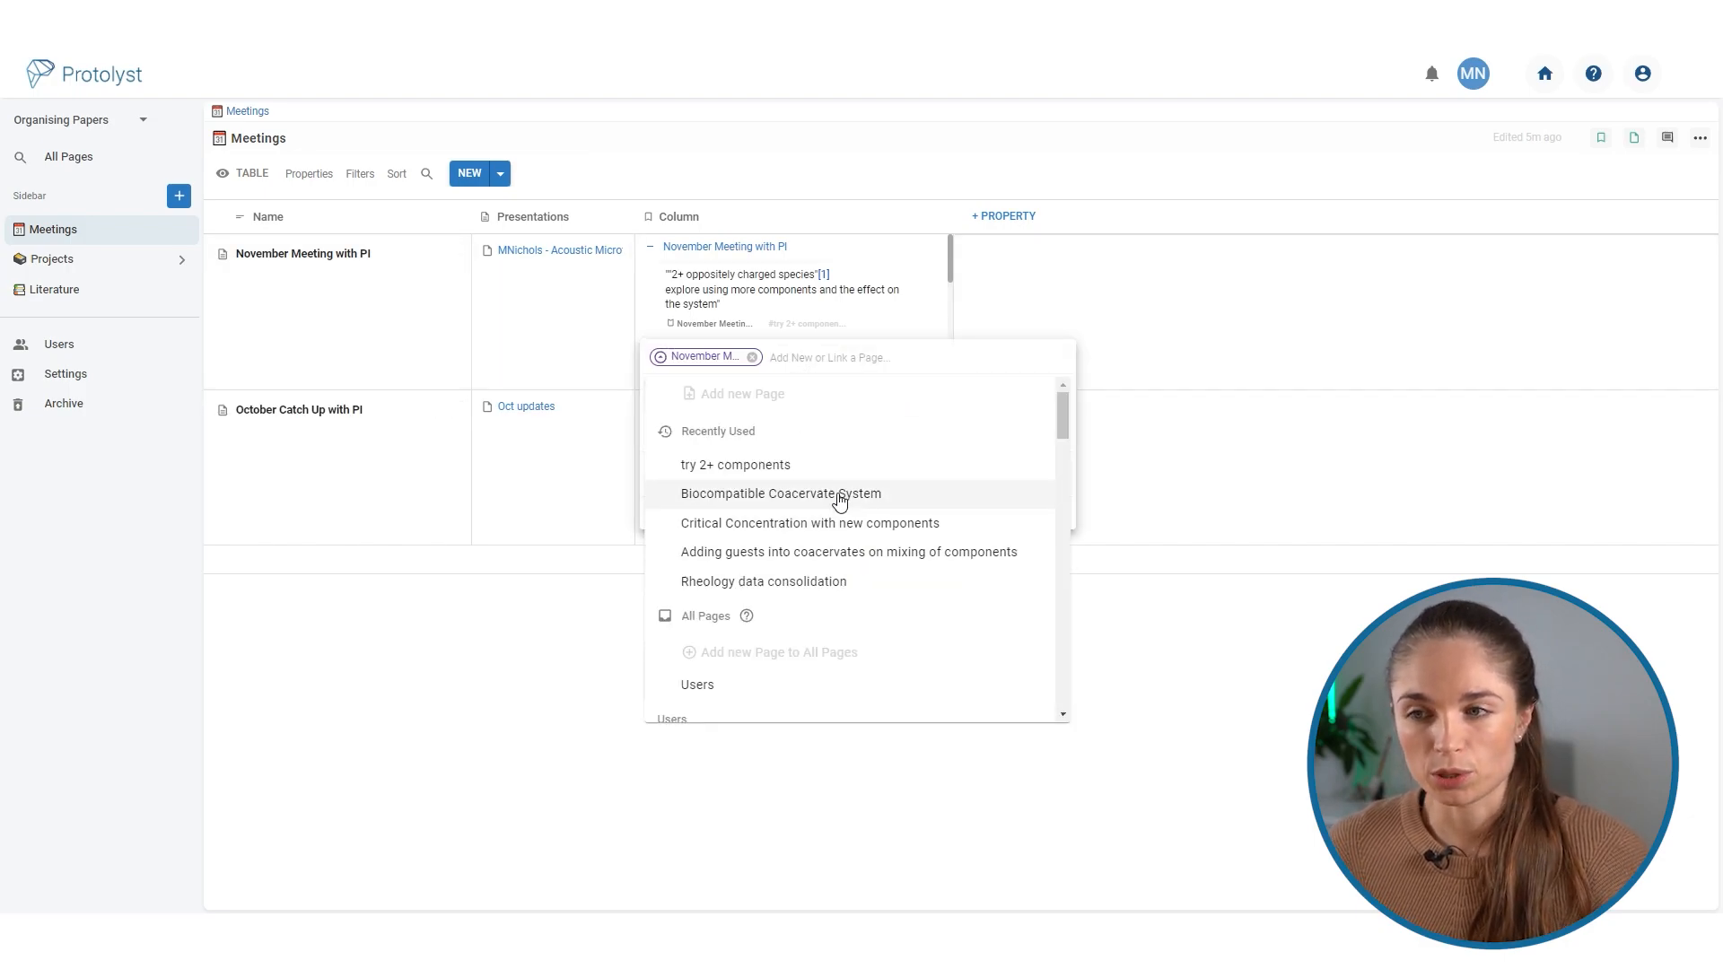
text(acoustic)
scroll(809, 646, down, 2)
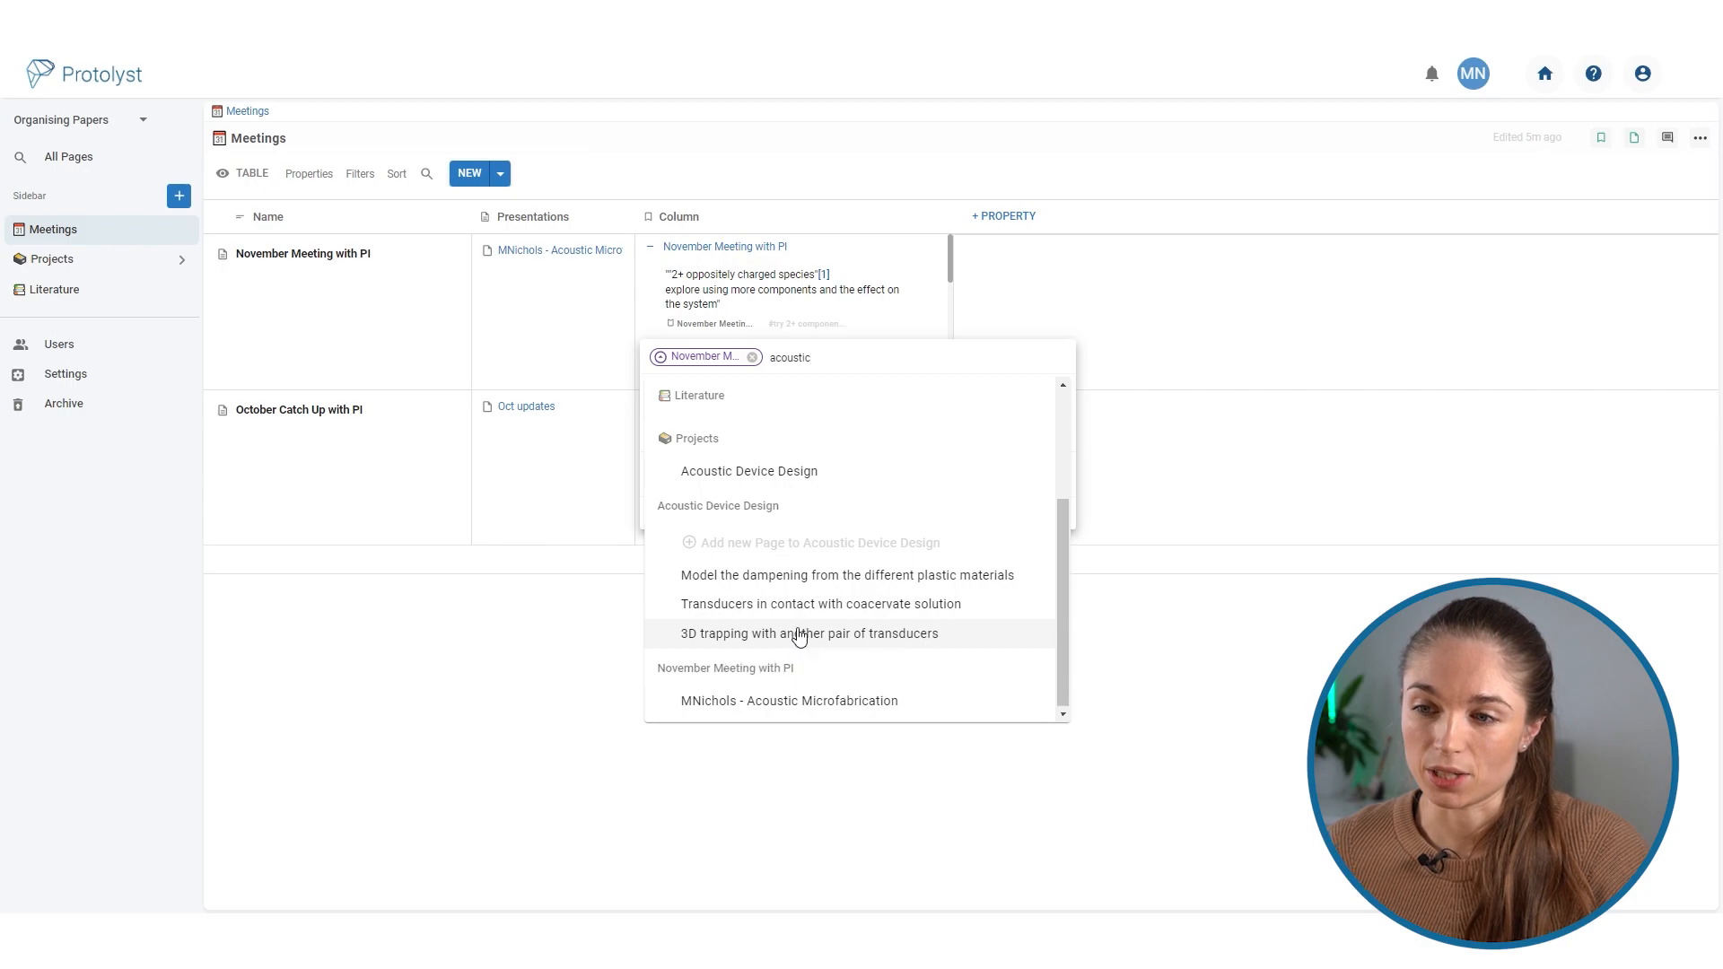
click(839, 543)
text(diff)
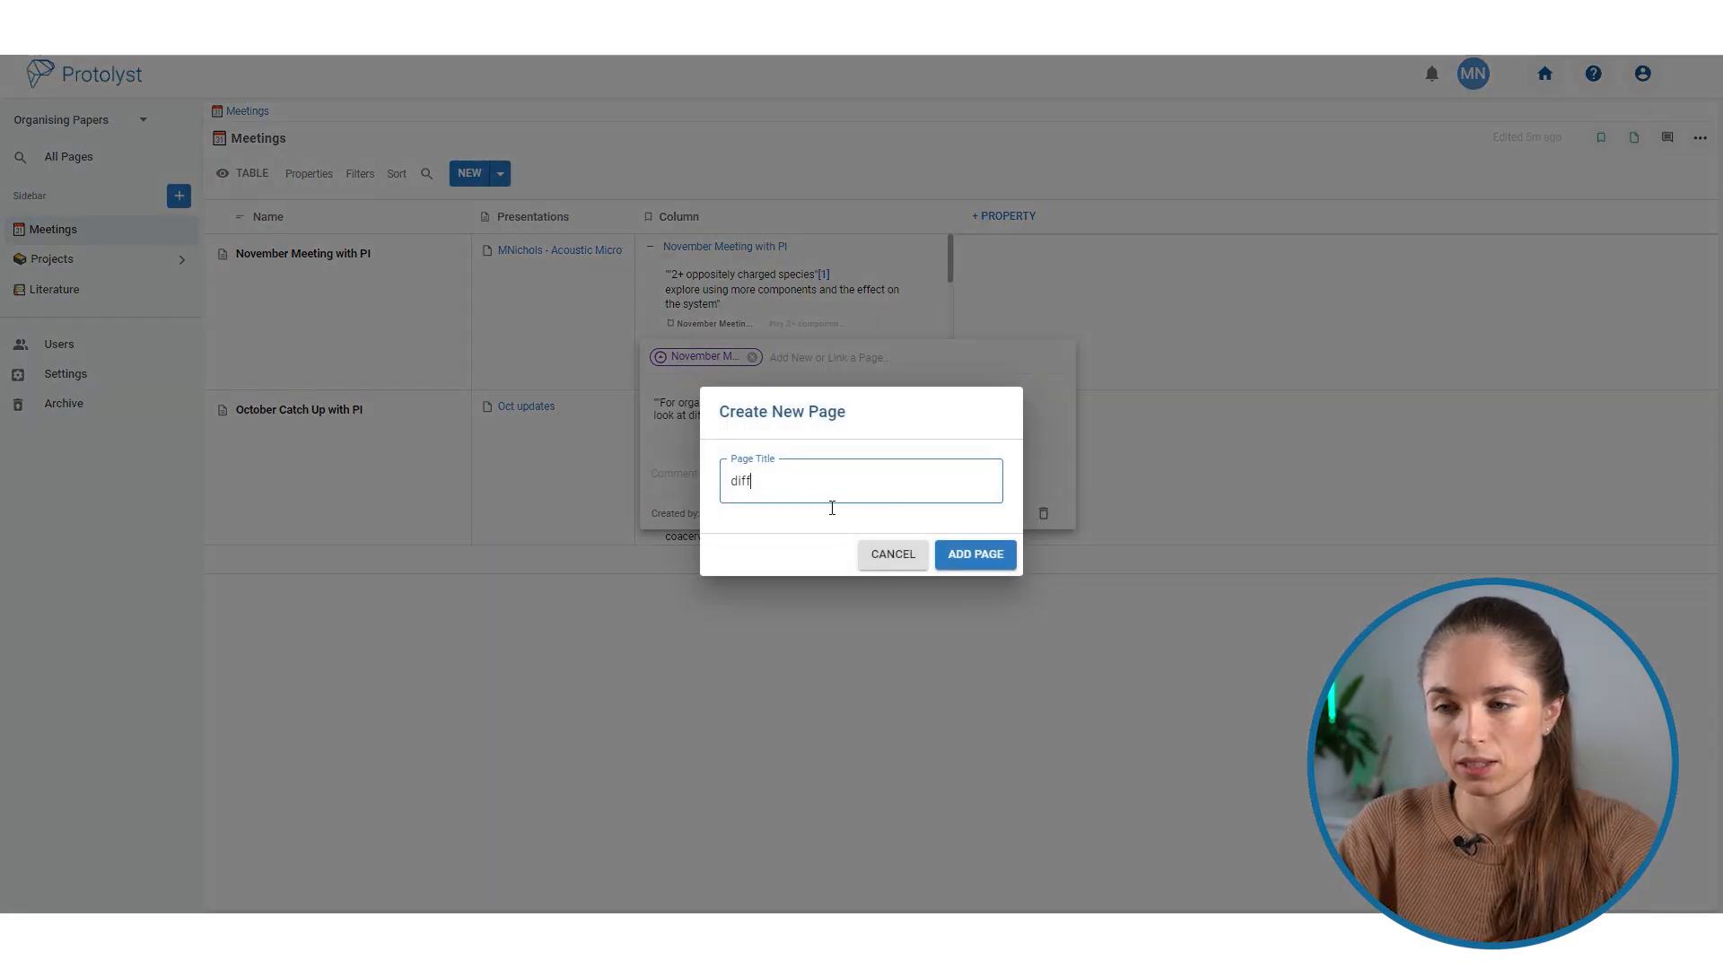
text(erent patterns using trapping)
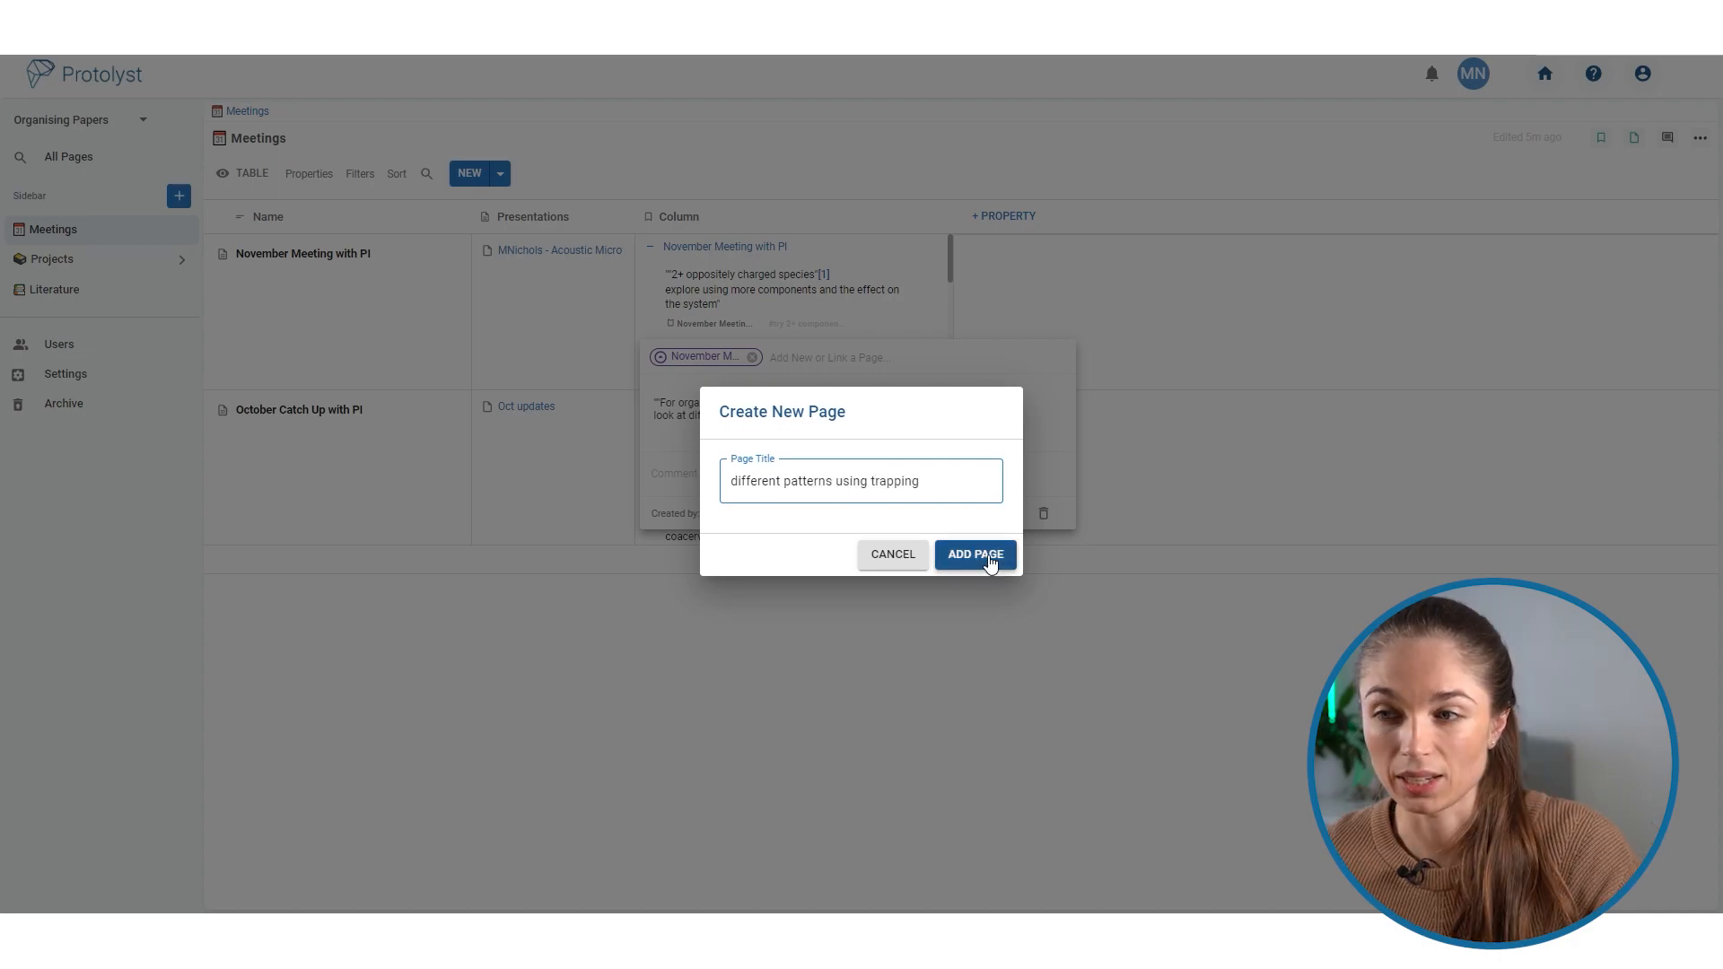
click(987, 559)
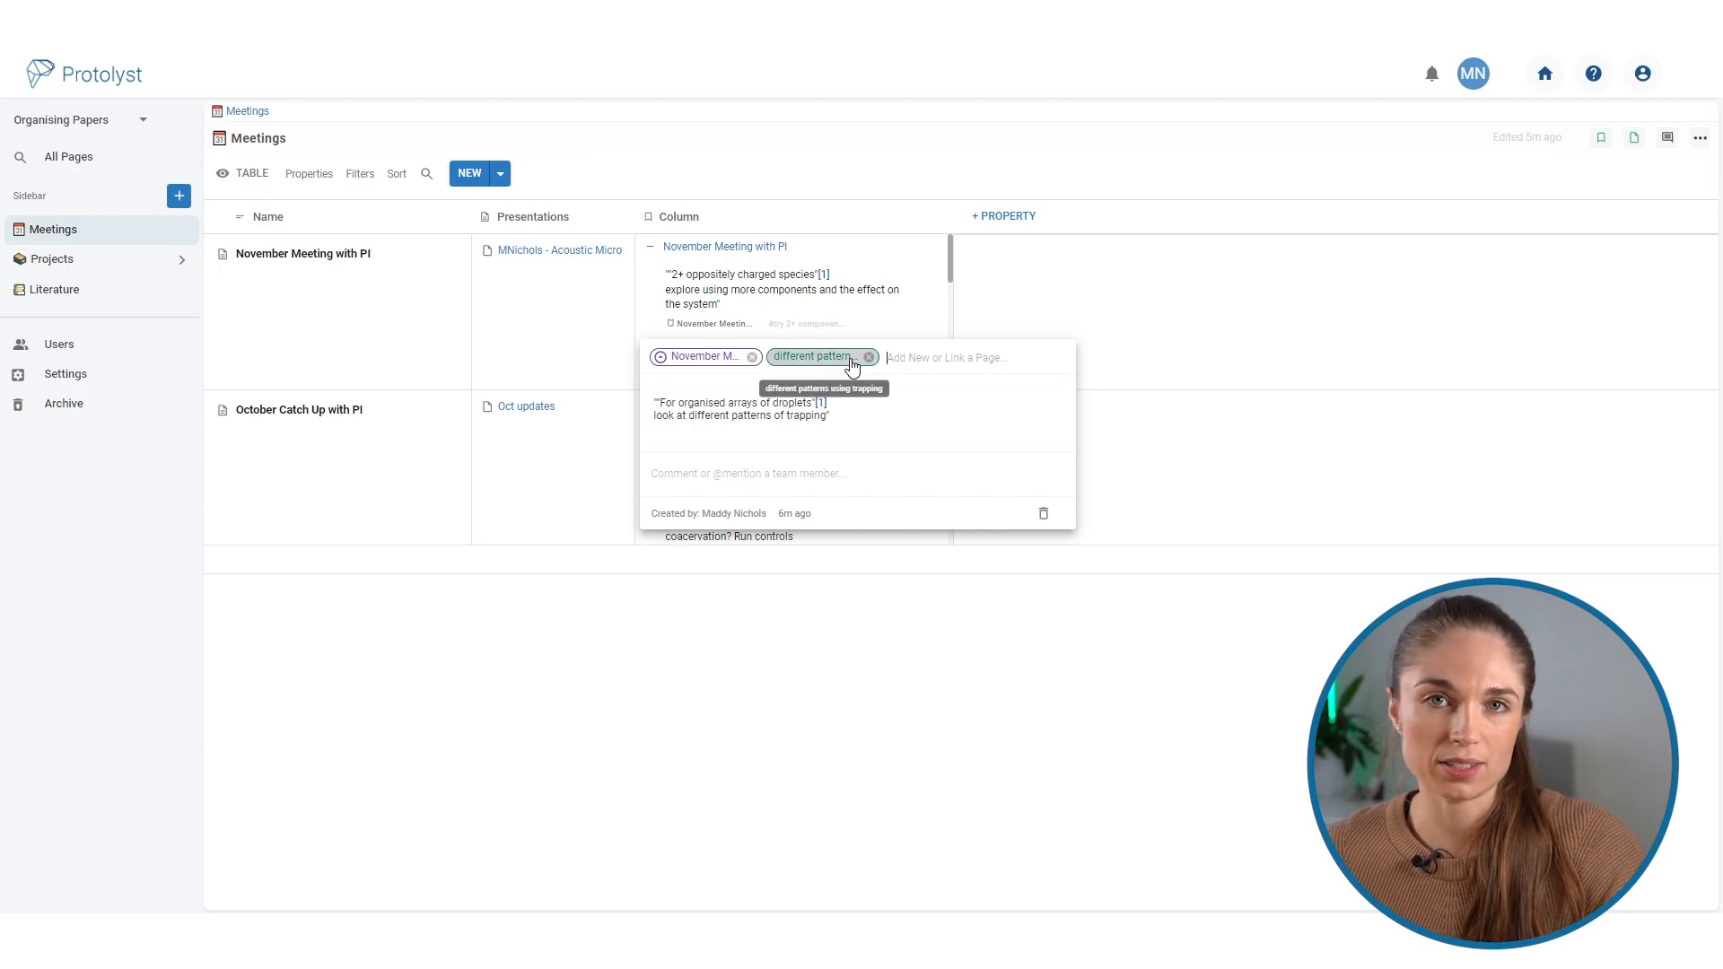
click(892, 148)
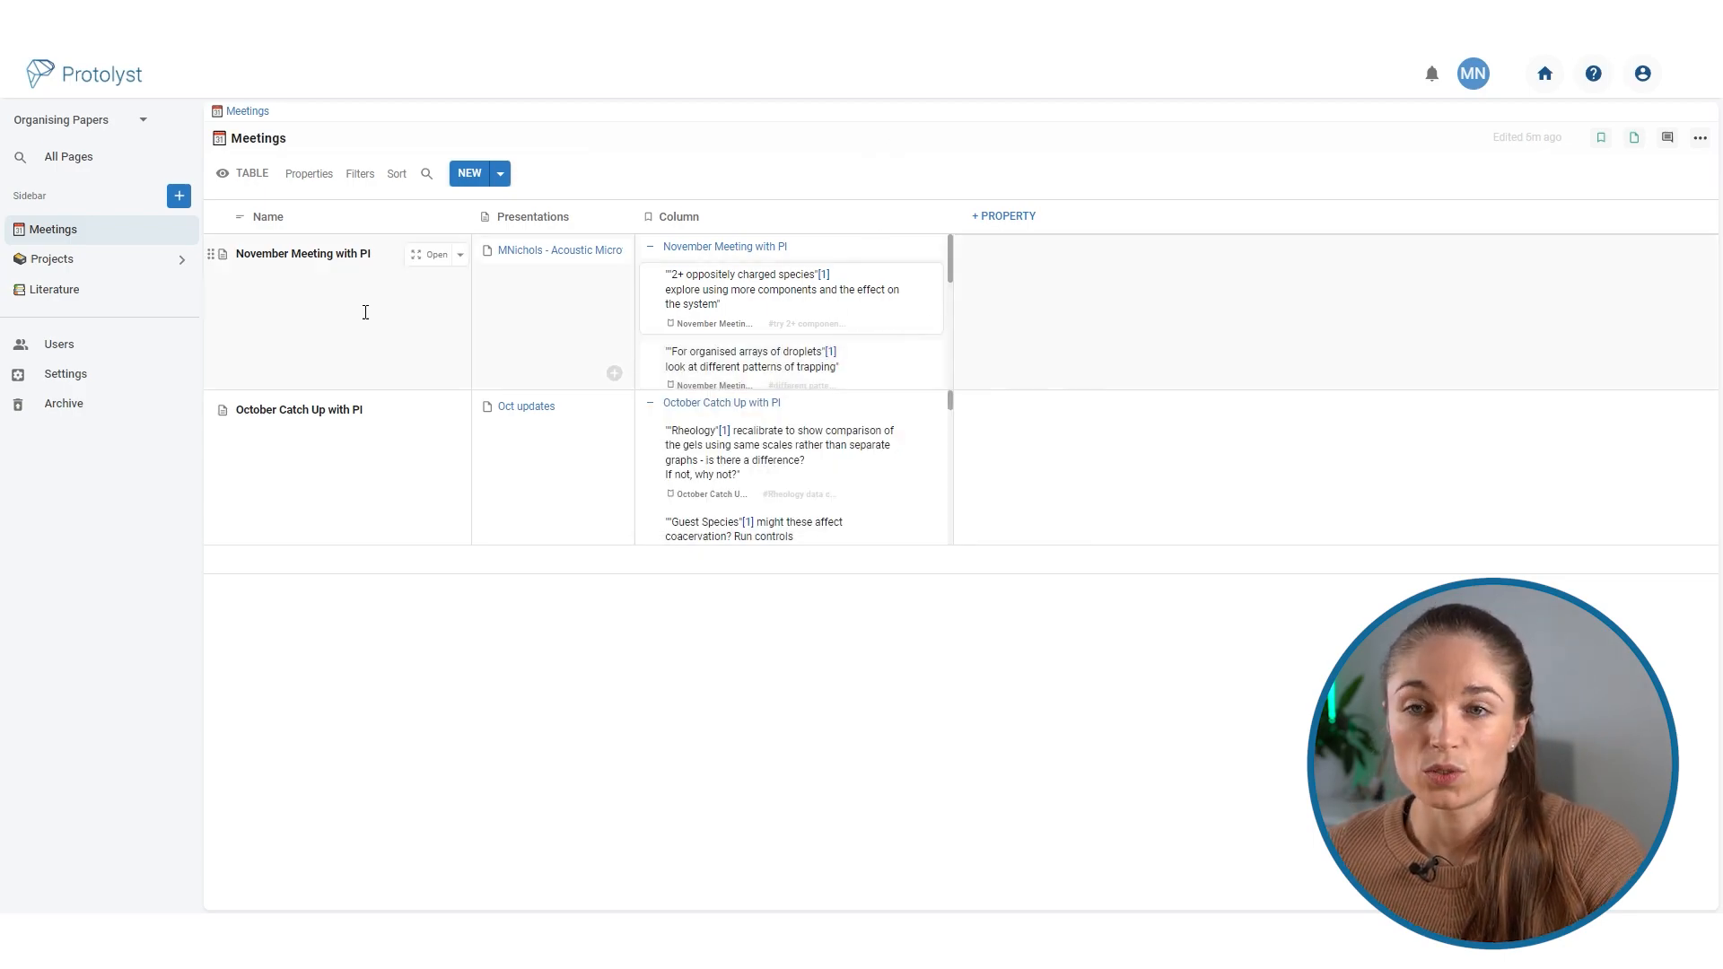
Open the Acoustic Device Design project and widen the Atoms column of its table.
click(62, 263)
click(793, 250)
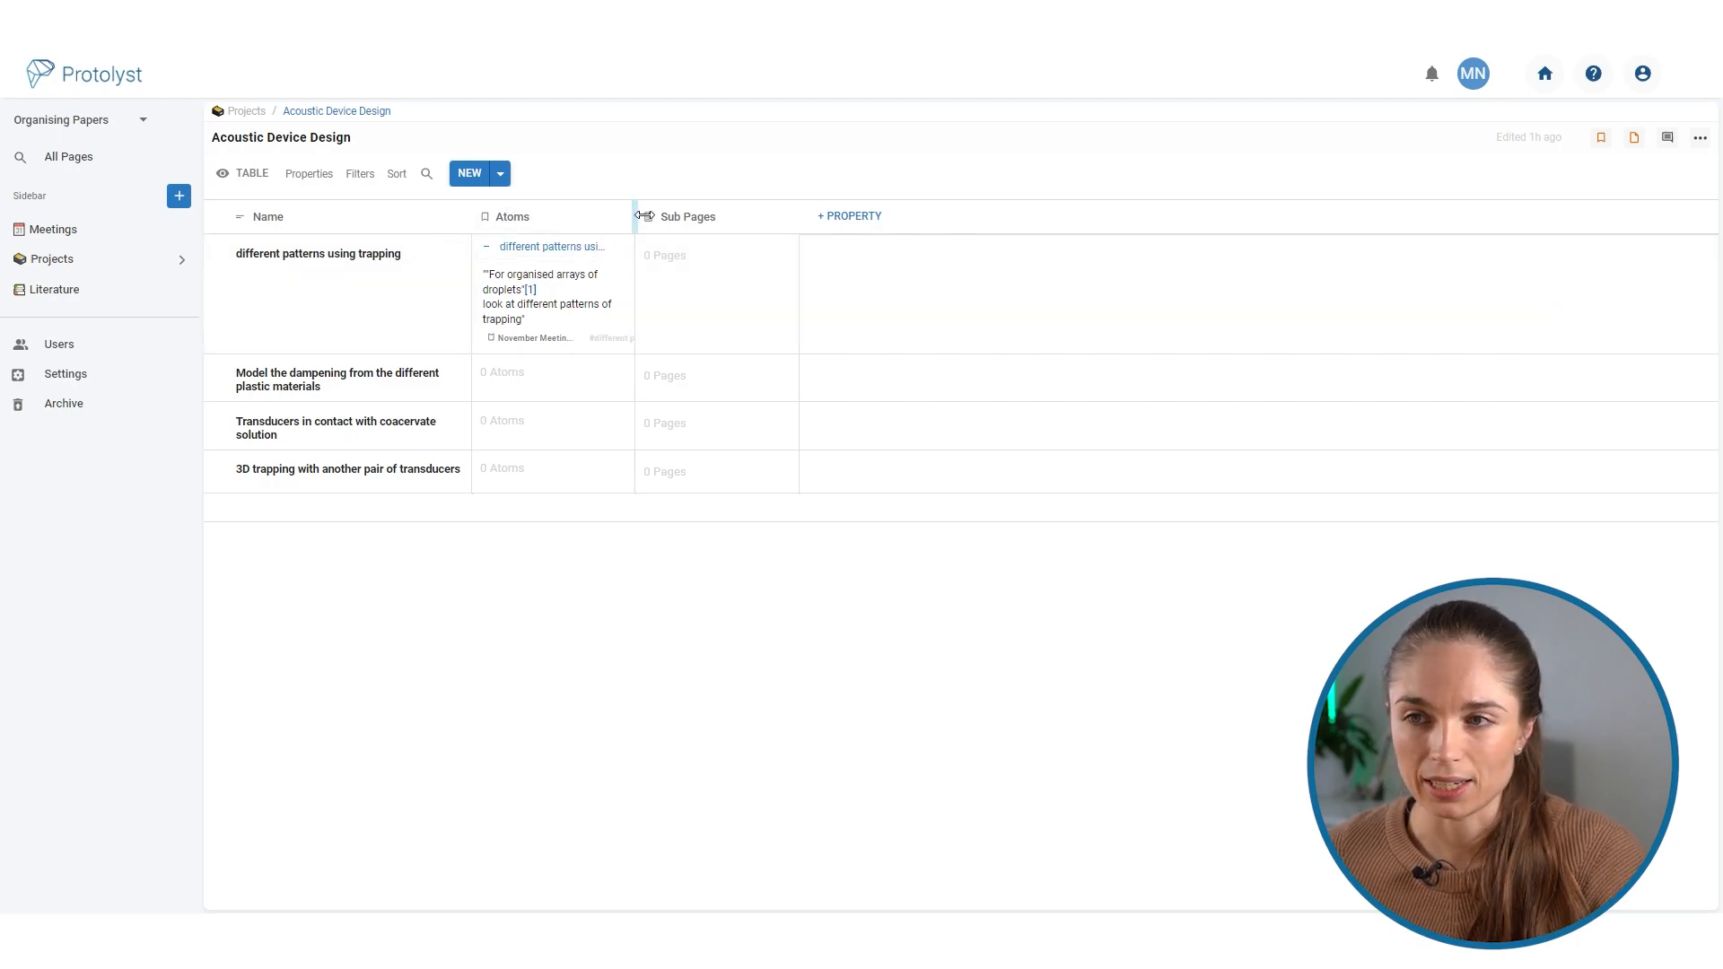
drag(645, 217, 768, 218)
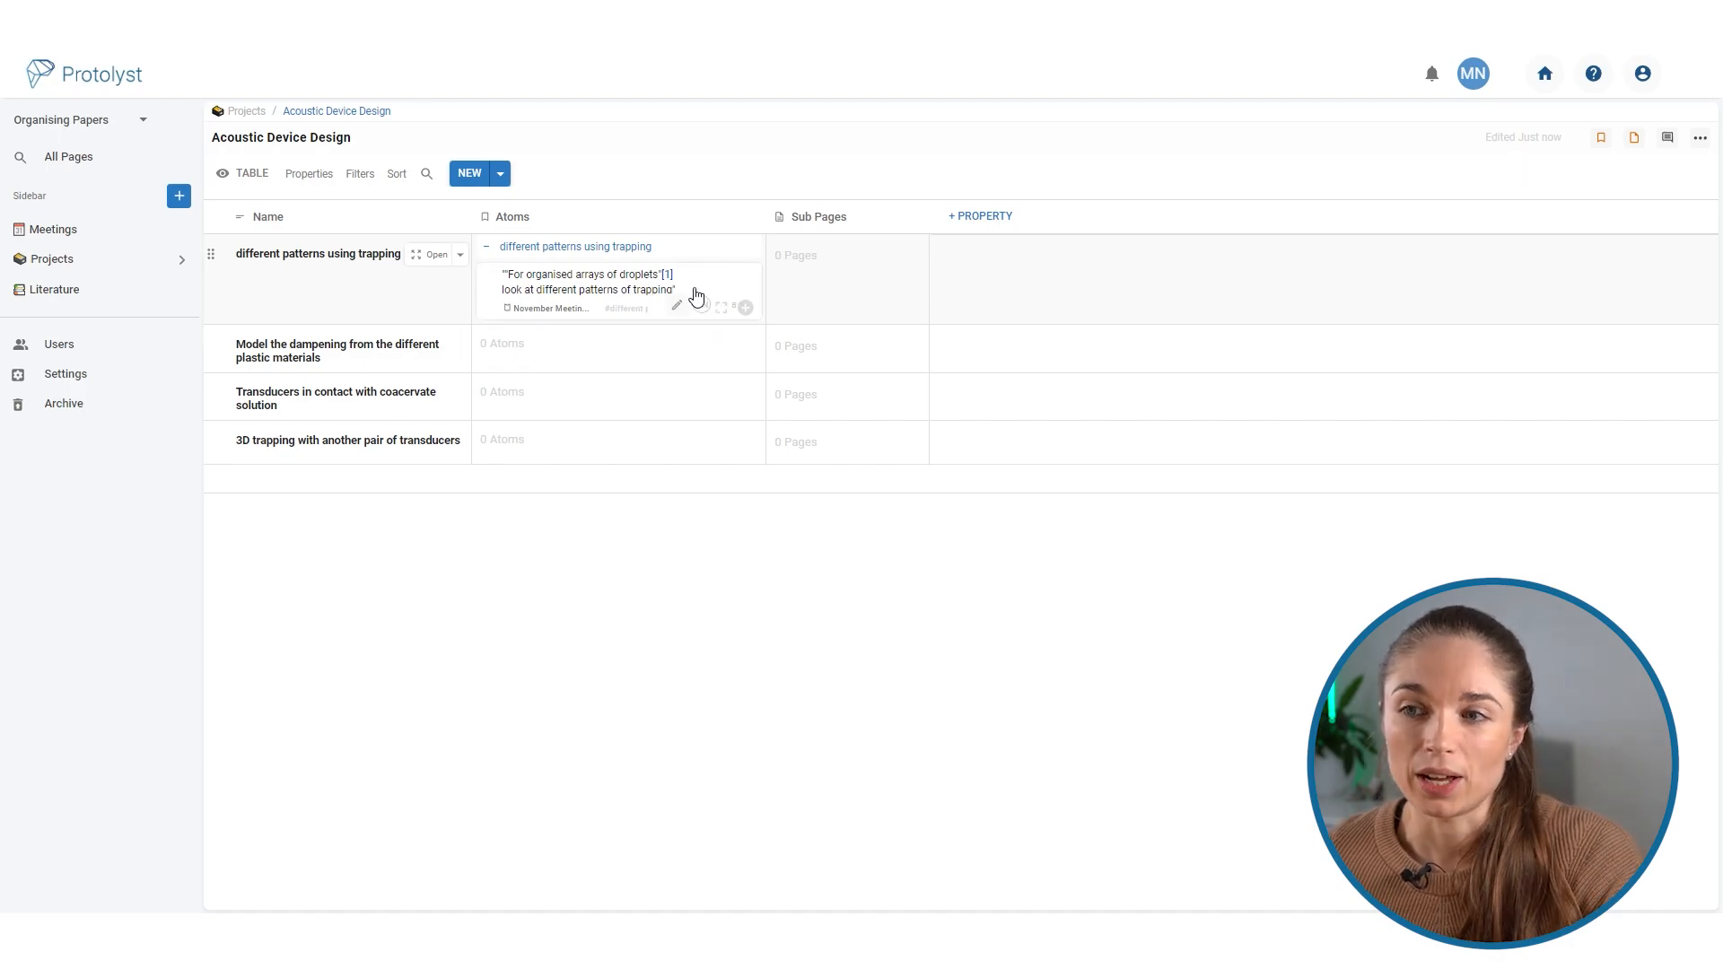
Trace the "different patterns using trapping" atom to its cited slide and to the November meeting page it was captured from.
click(669, 278)
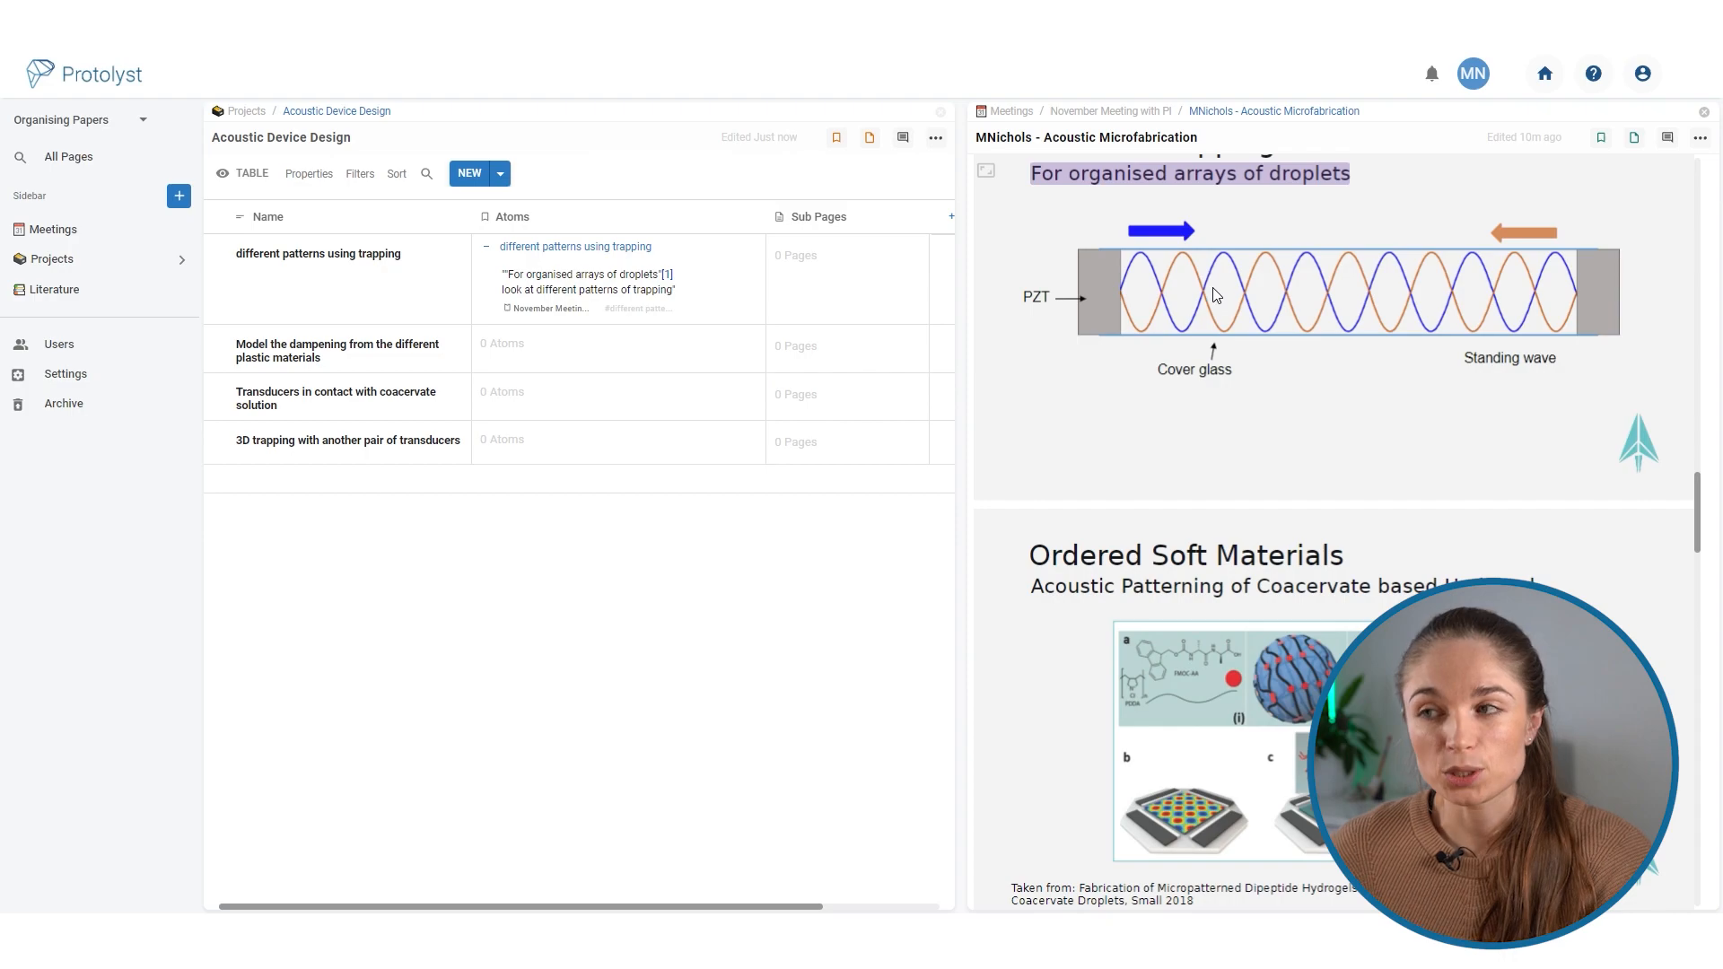
scroll(1218, 294, up, 3)
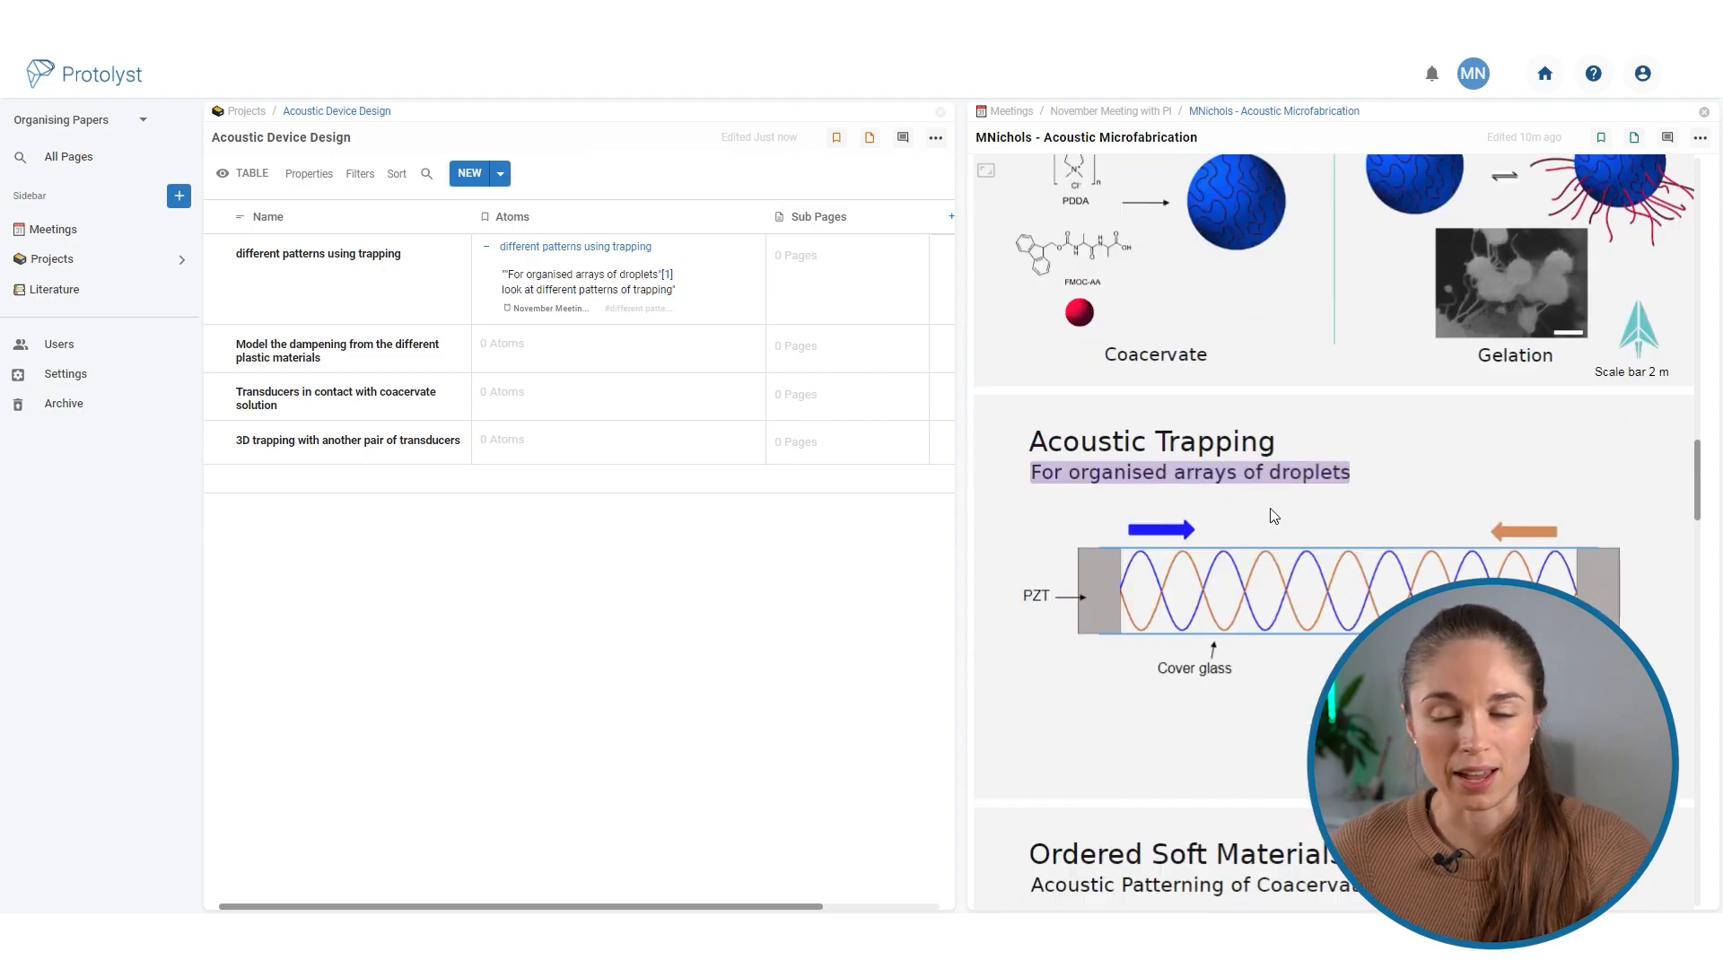
click(549, 309)
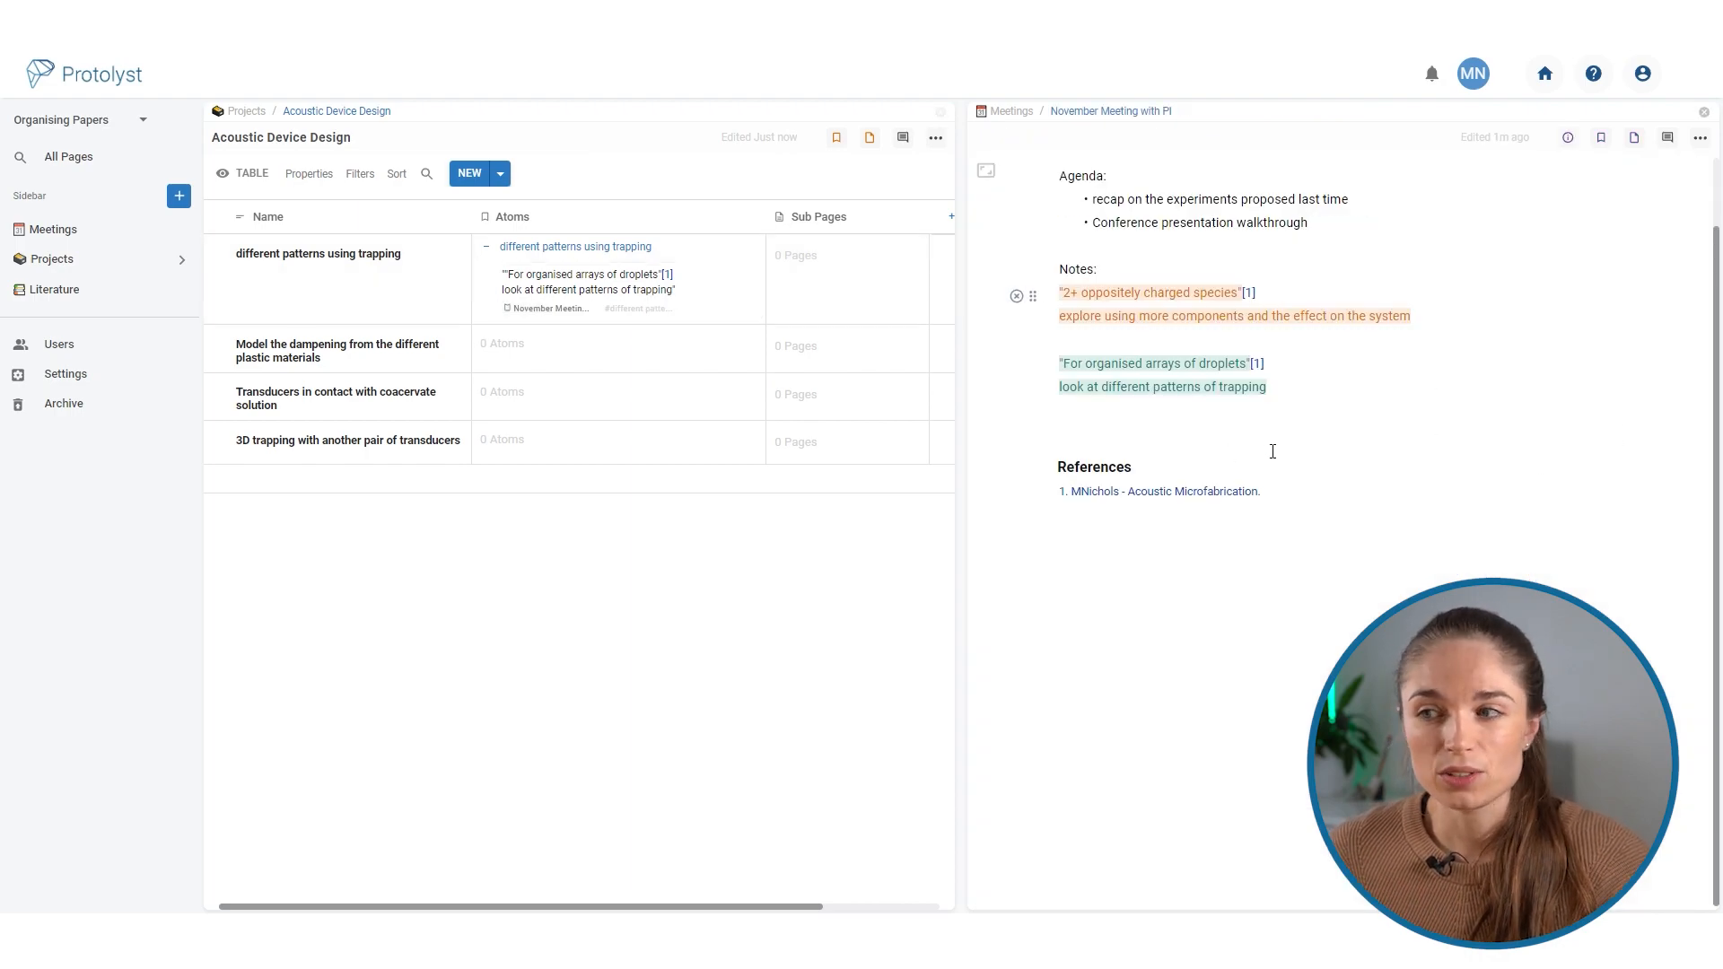
scroll(1315, 400, up, 2)
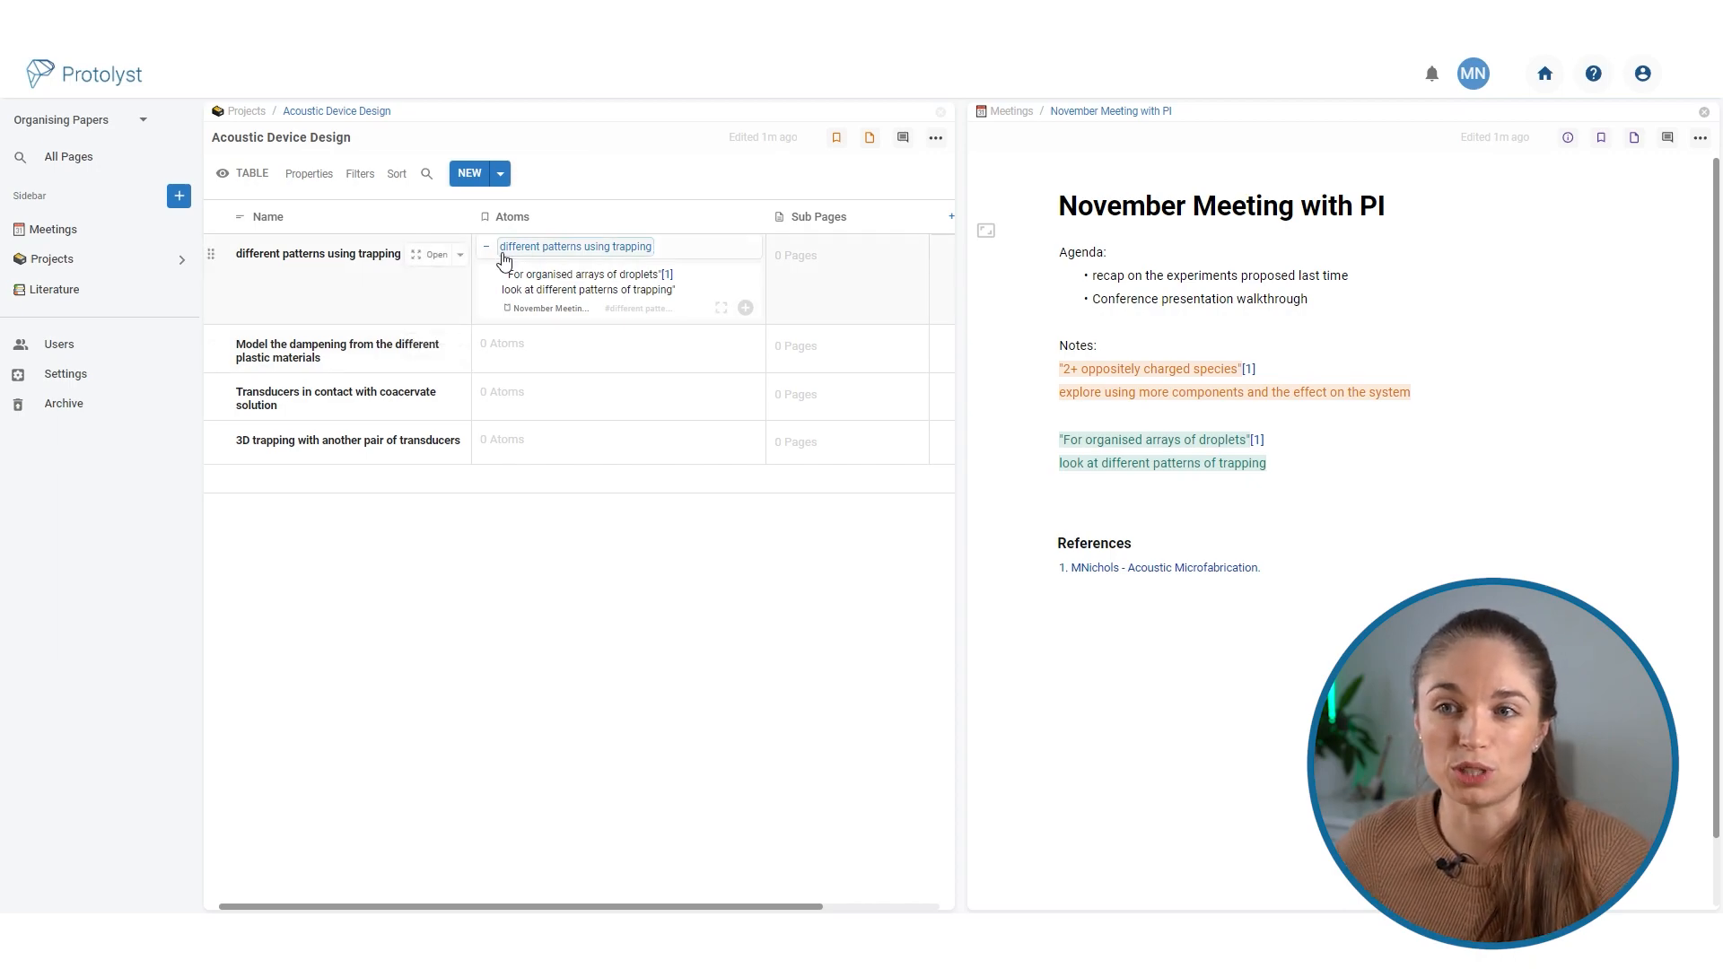
Close the November meeting page beside the project table and open the "different patterns using trapping" page.
click(1707, 118)
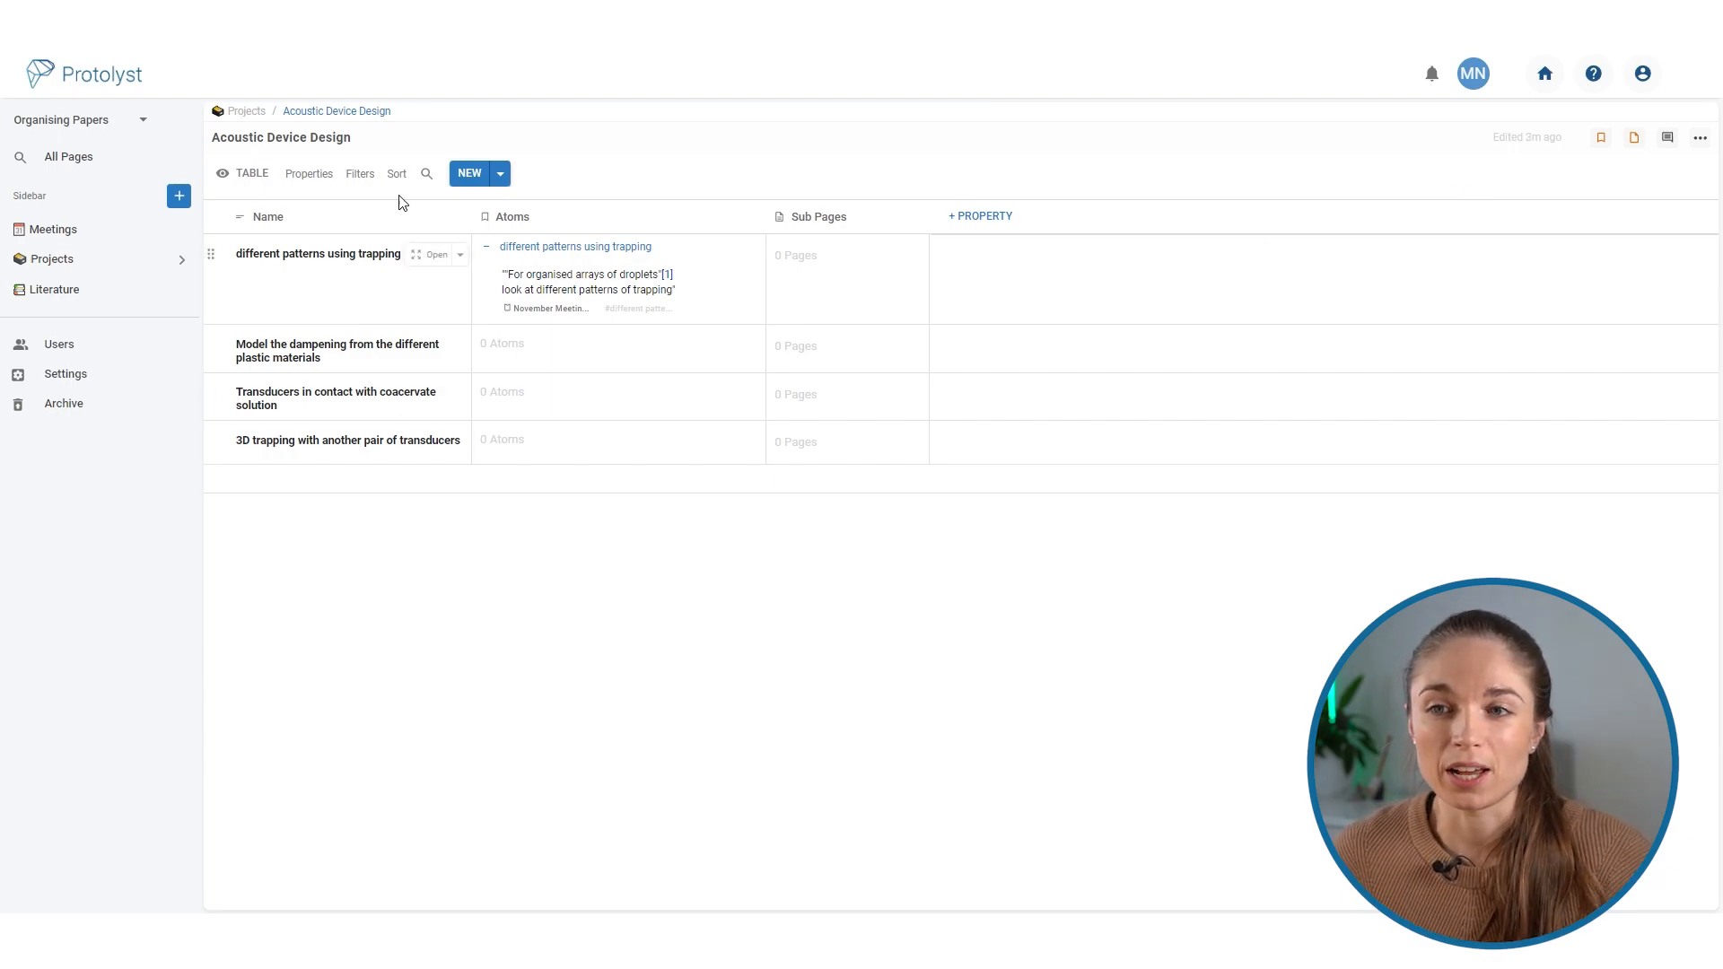
click(434, 256)
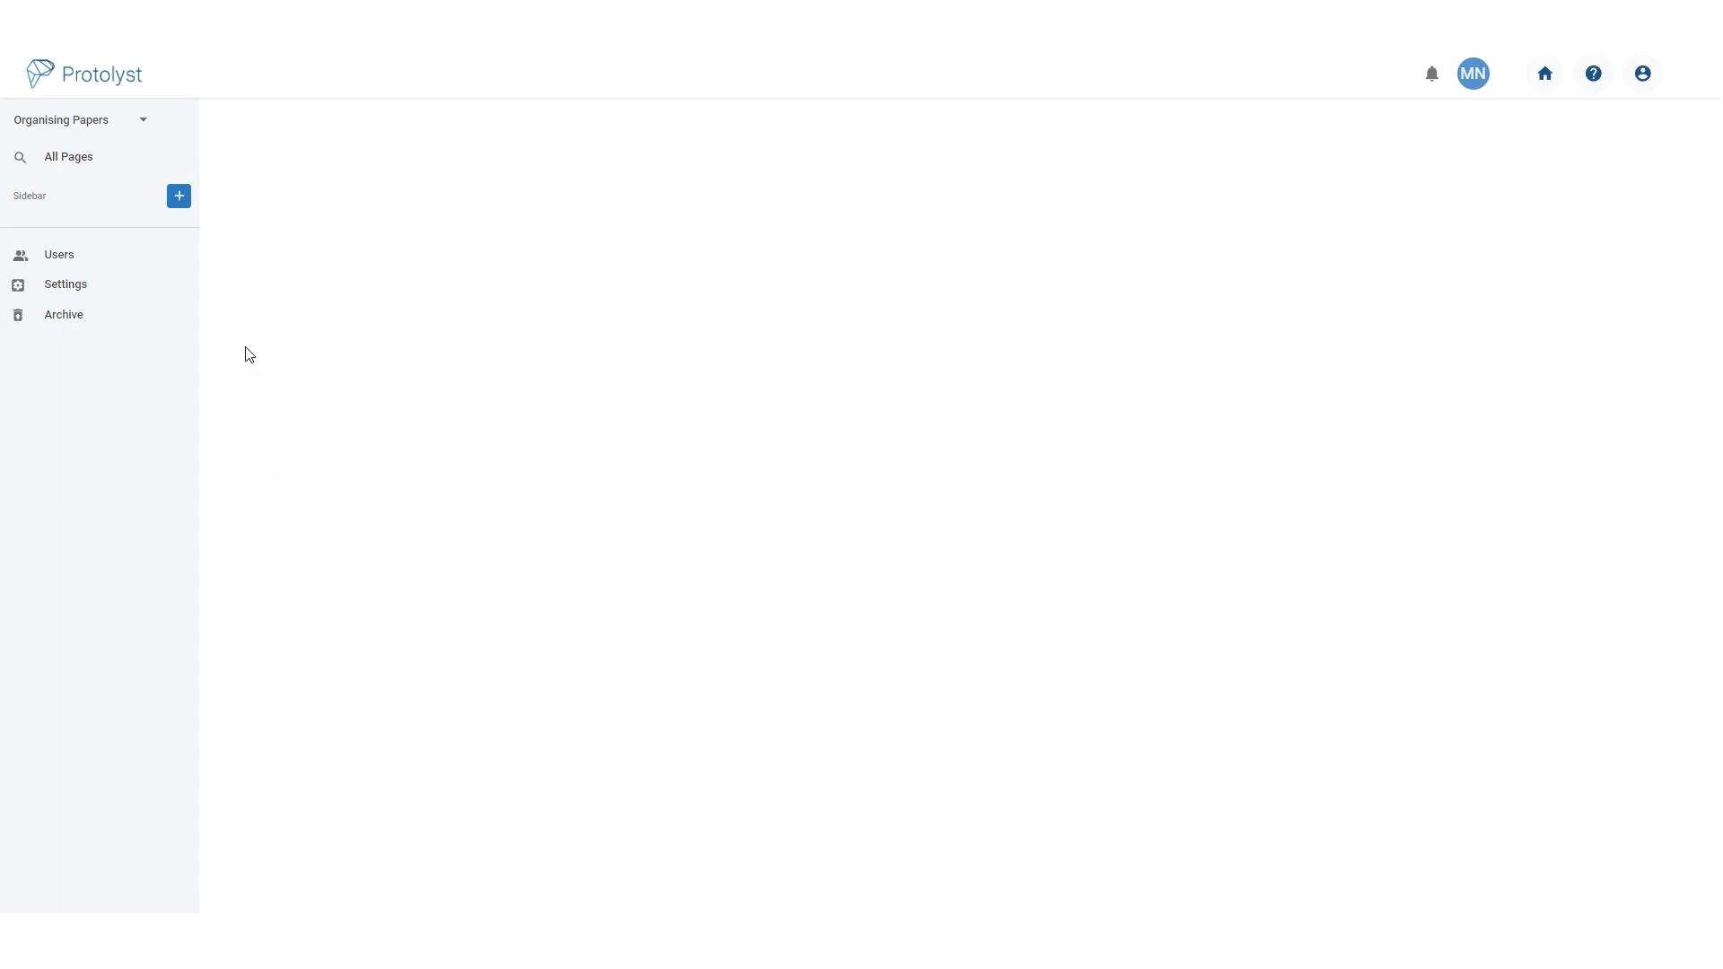
Create a new table page titled "Literature" in the workspace and give it a books icon.
click(182, 201)
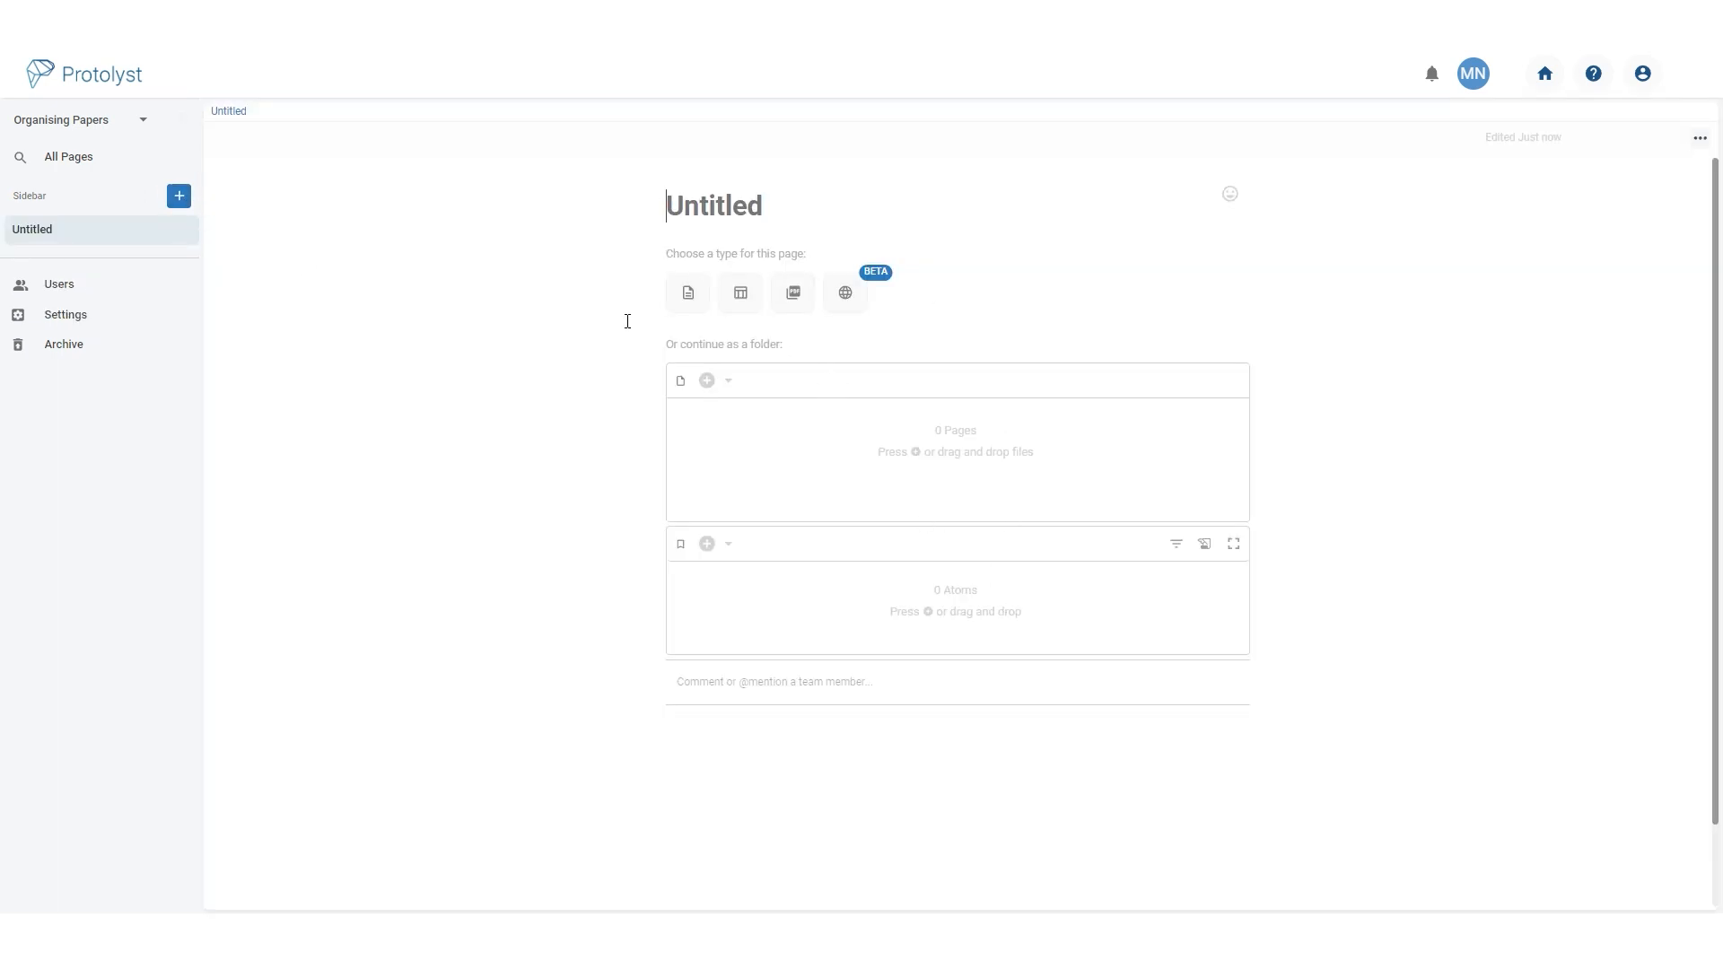
click(742, 296)
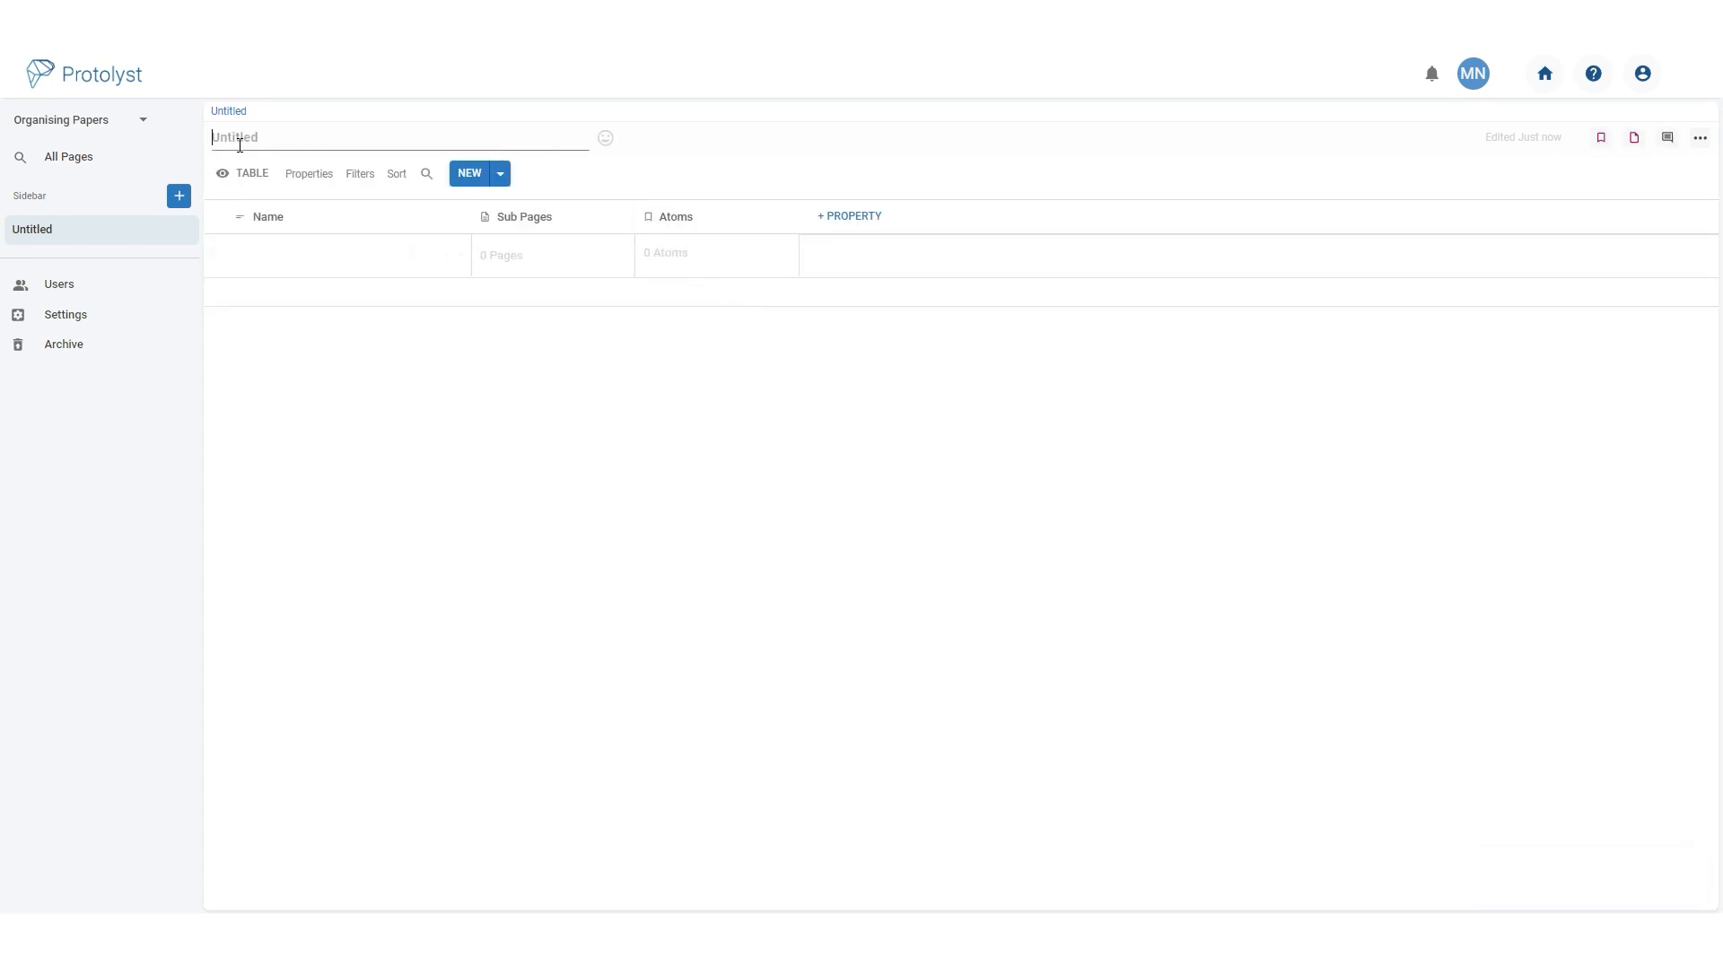
text(Literature)
click(606, 141)
click(416, 268)
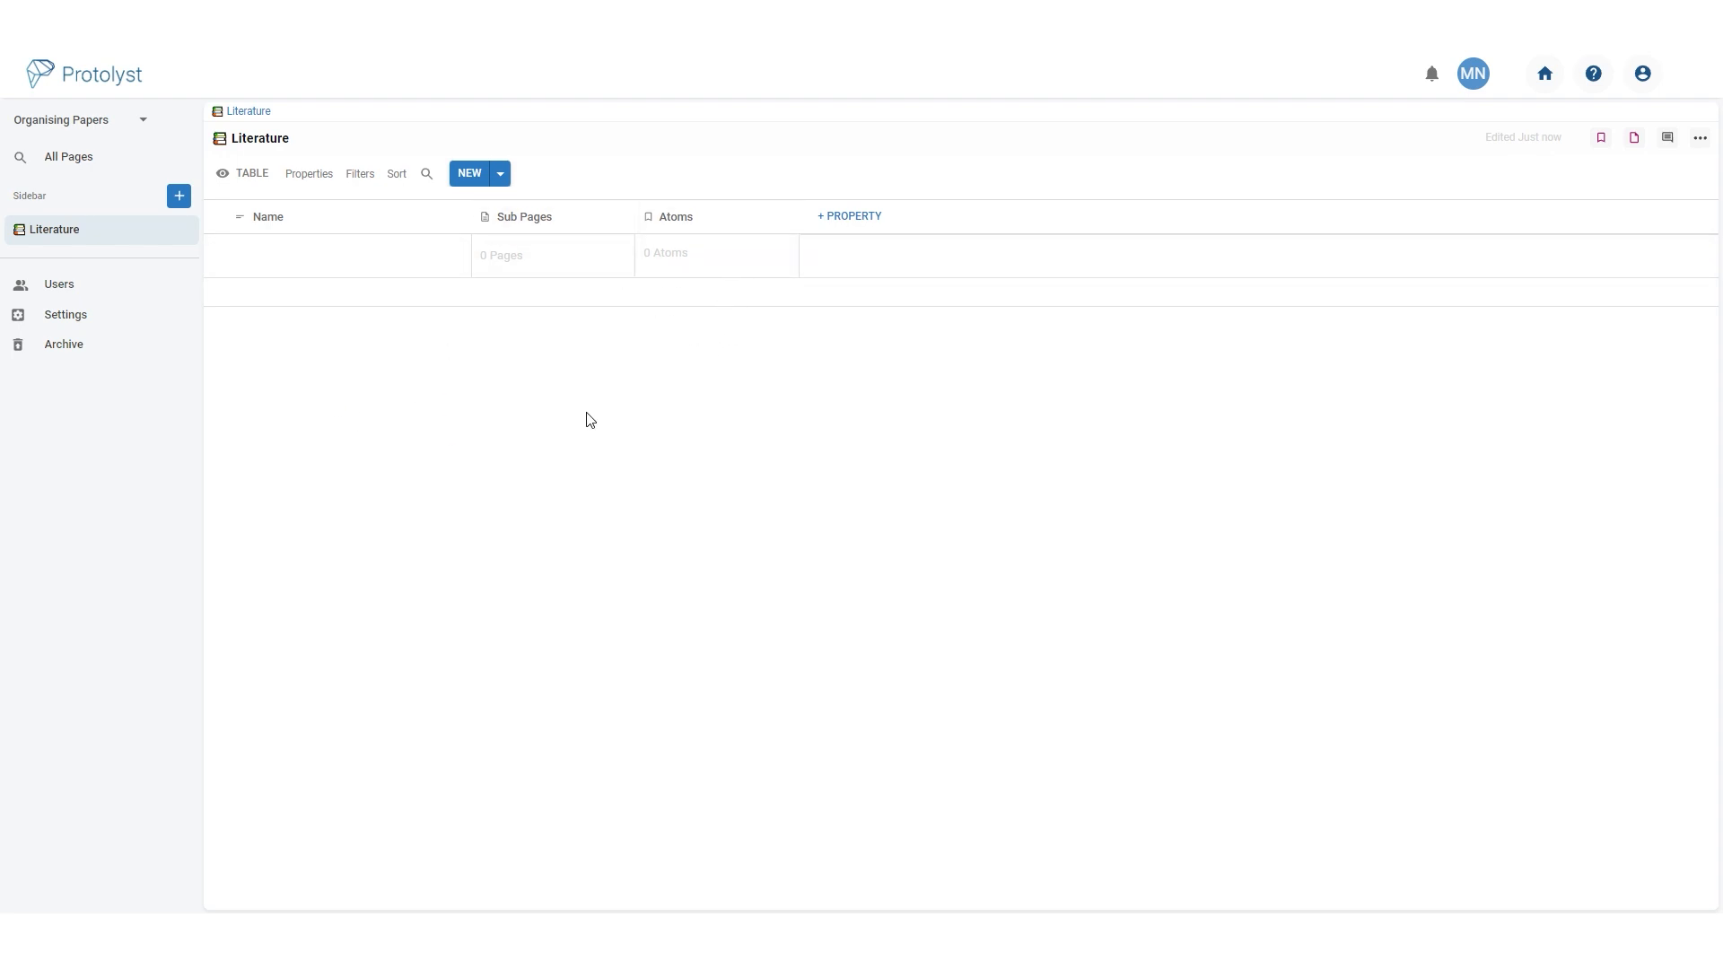
Convert the Literature table's Sub Pages property into a Citation property named "Citation" with APA style.
click(583, 222)
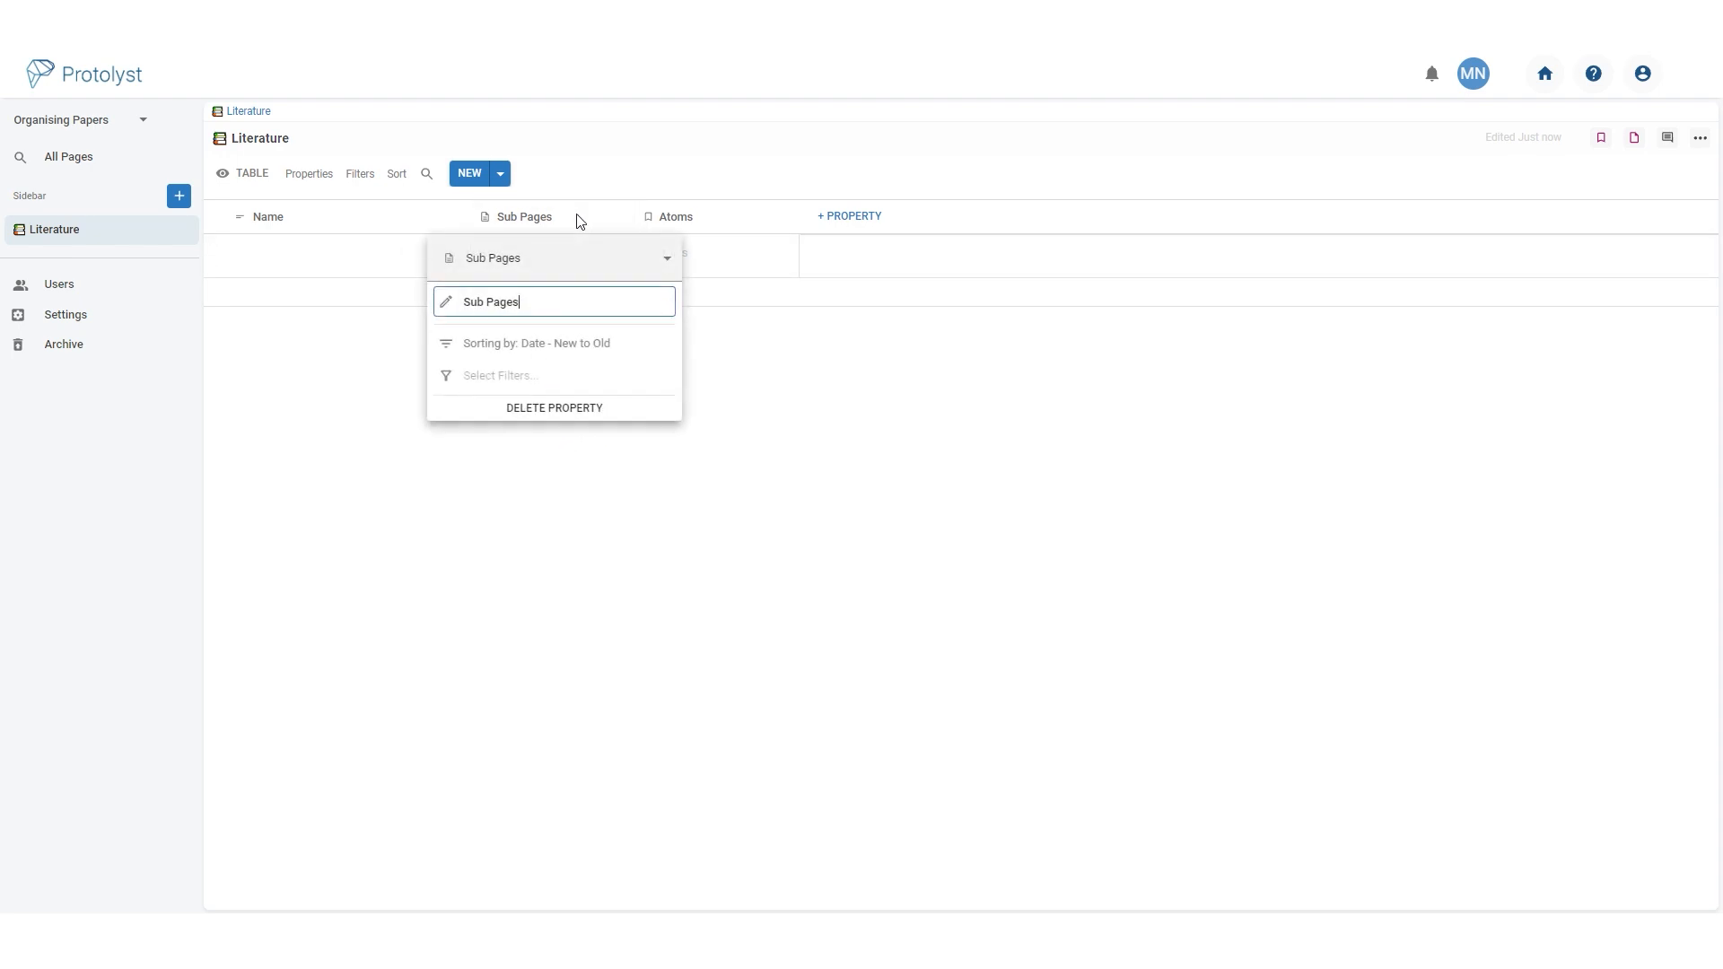
click(604, 266)
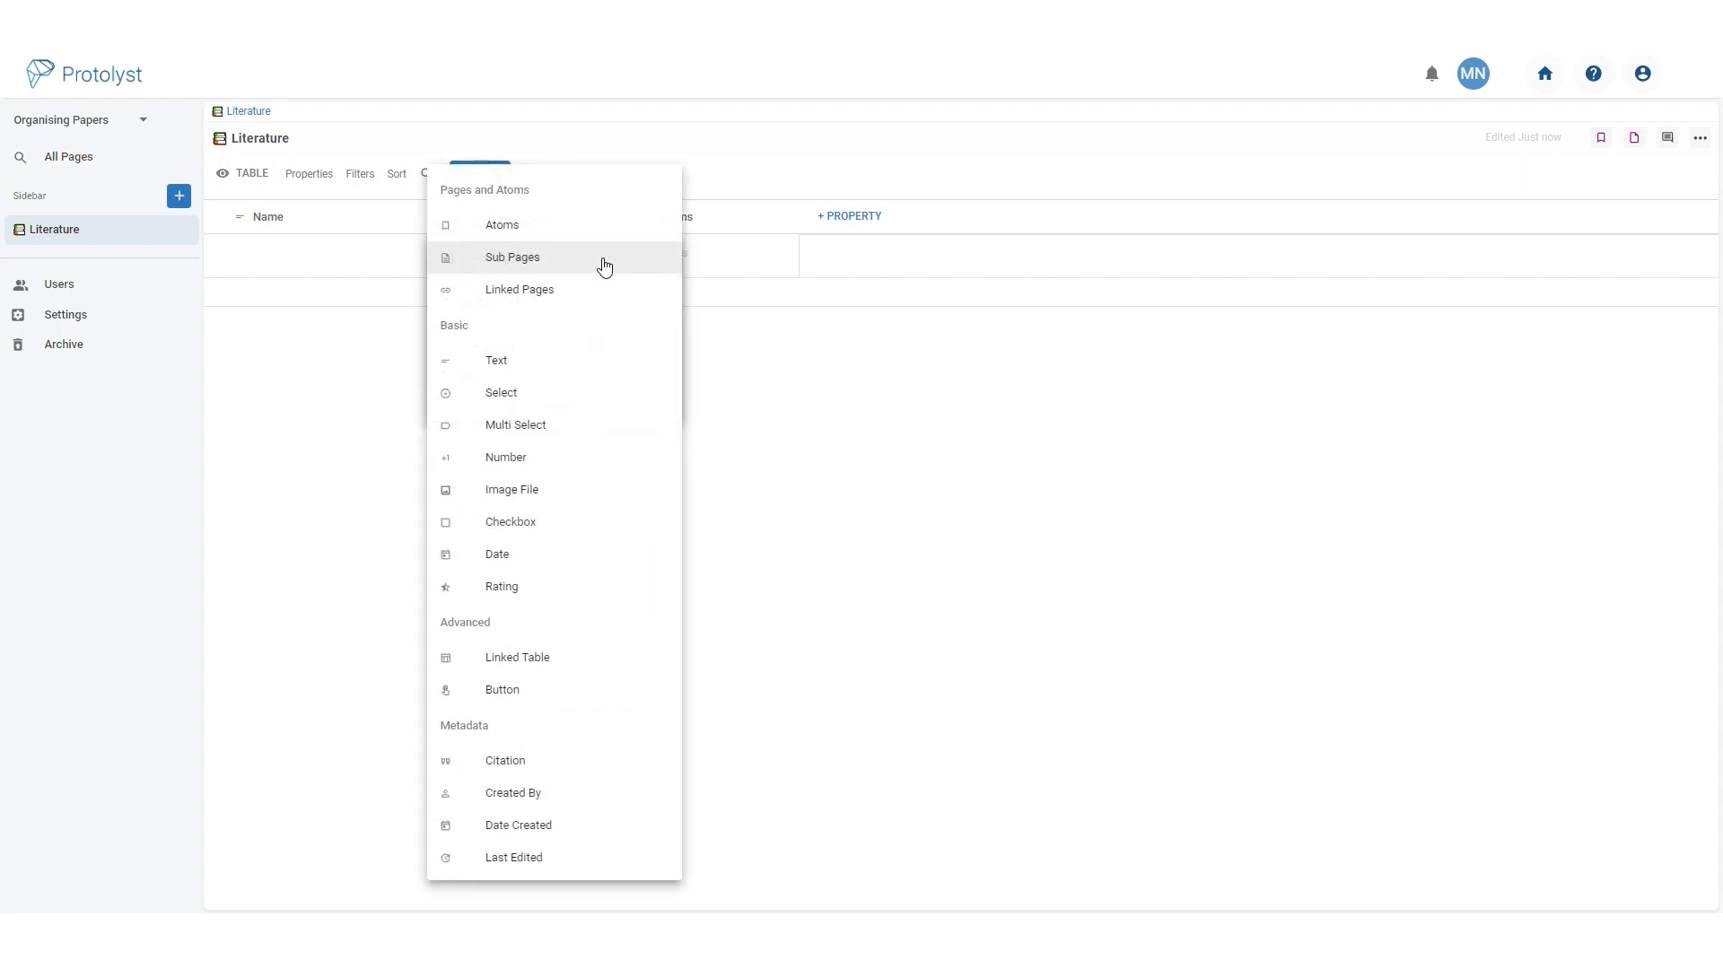
click(533, 764)
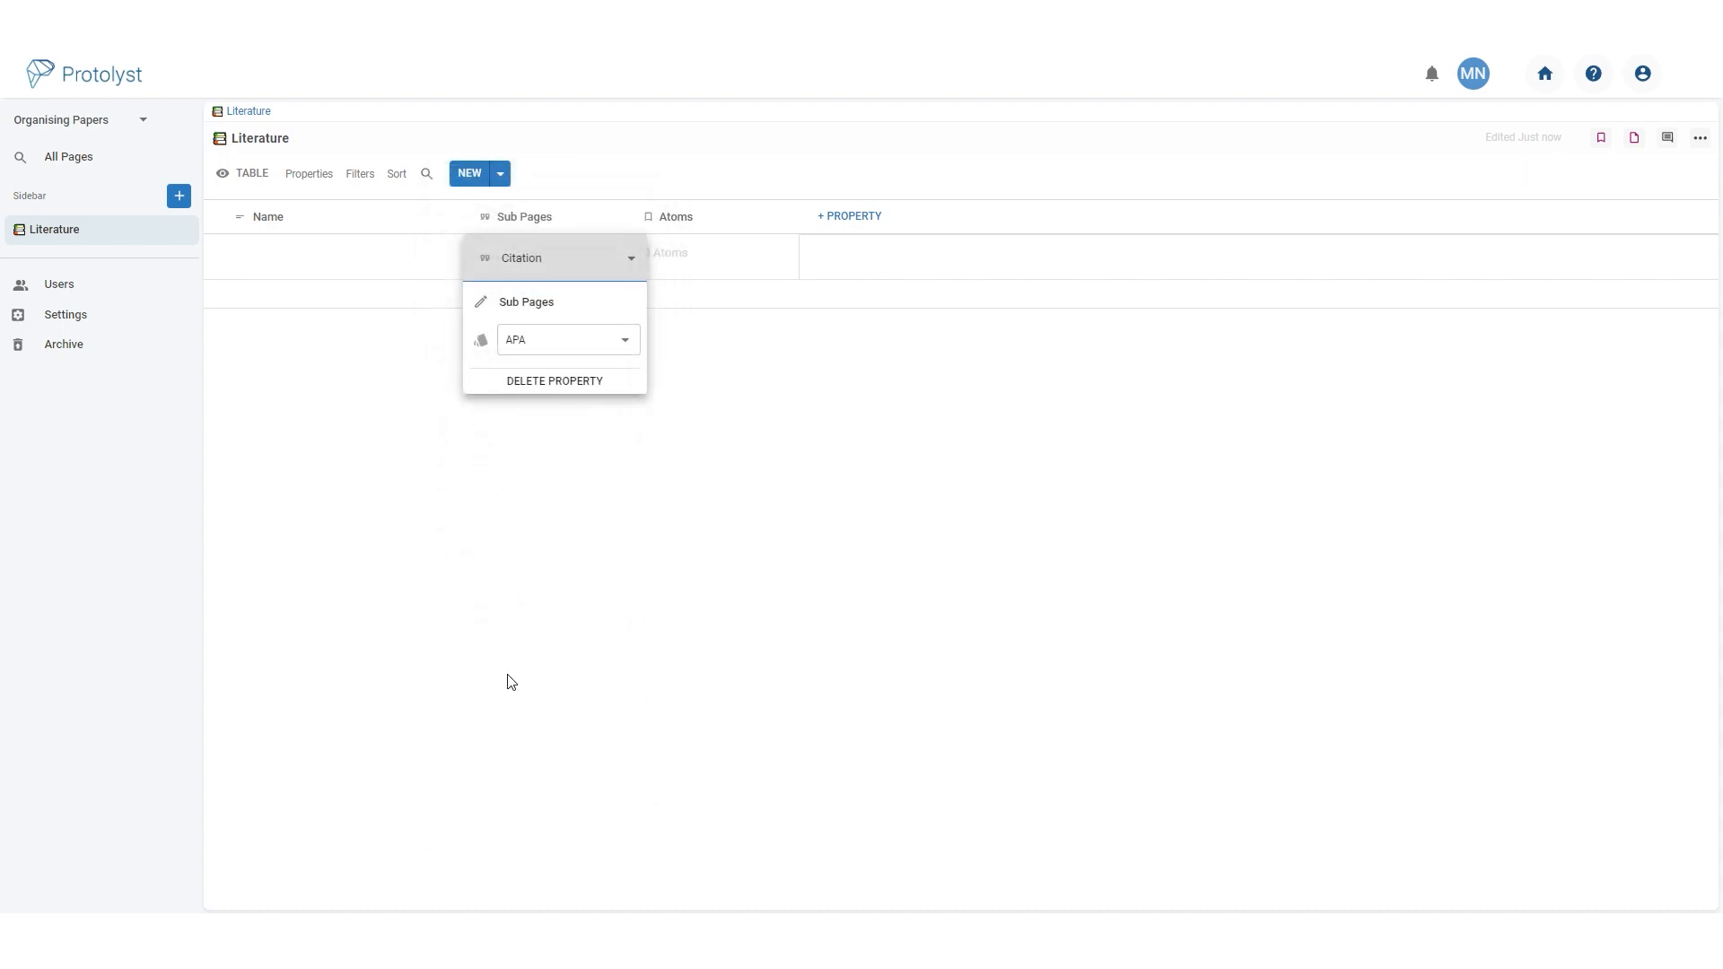
triple_click(542, 312)
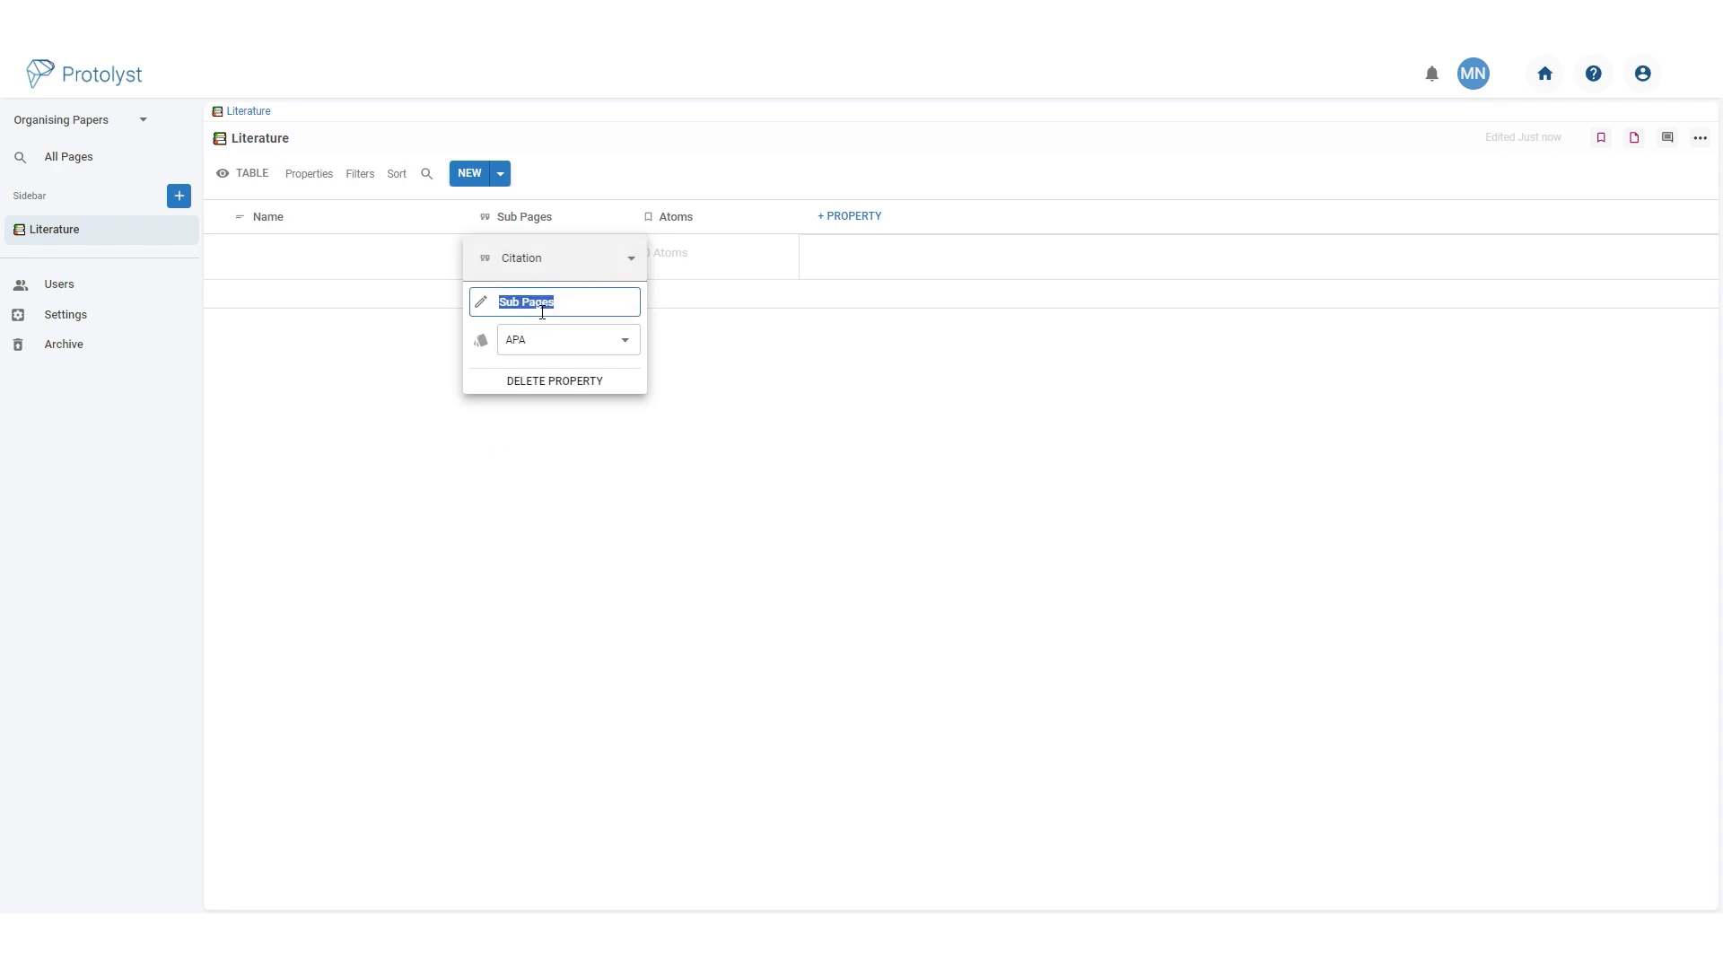
text(Citation)
click(631, 345)
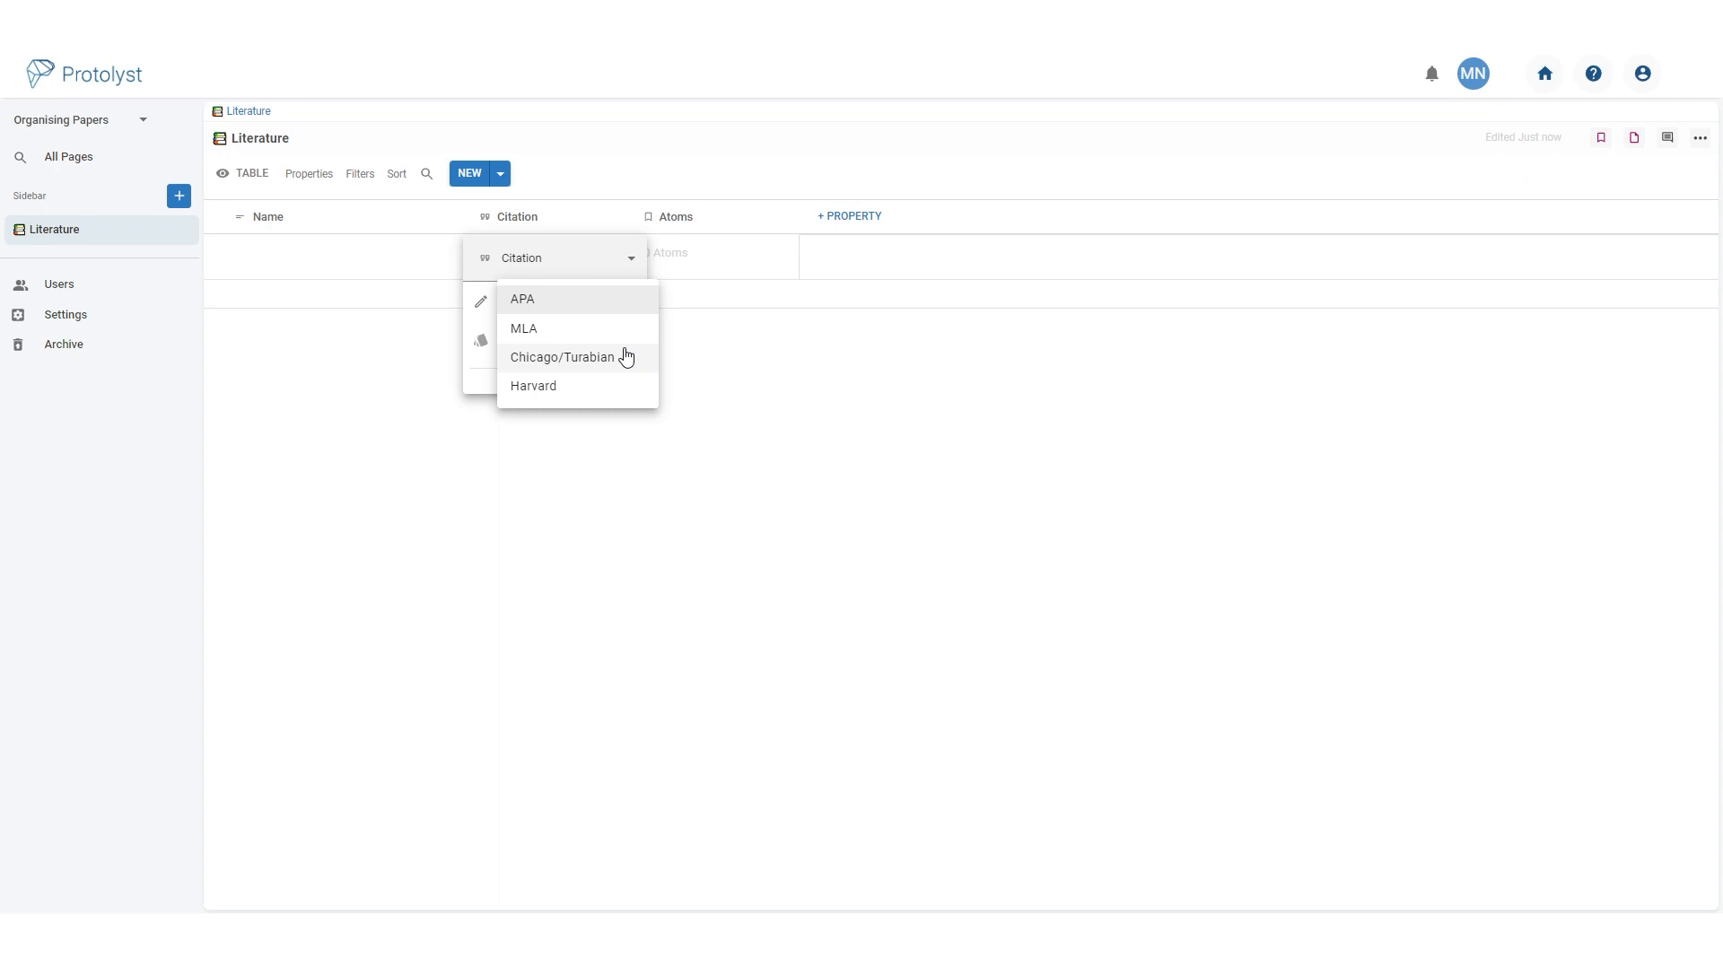
click(587, 299)
click(752, 420)
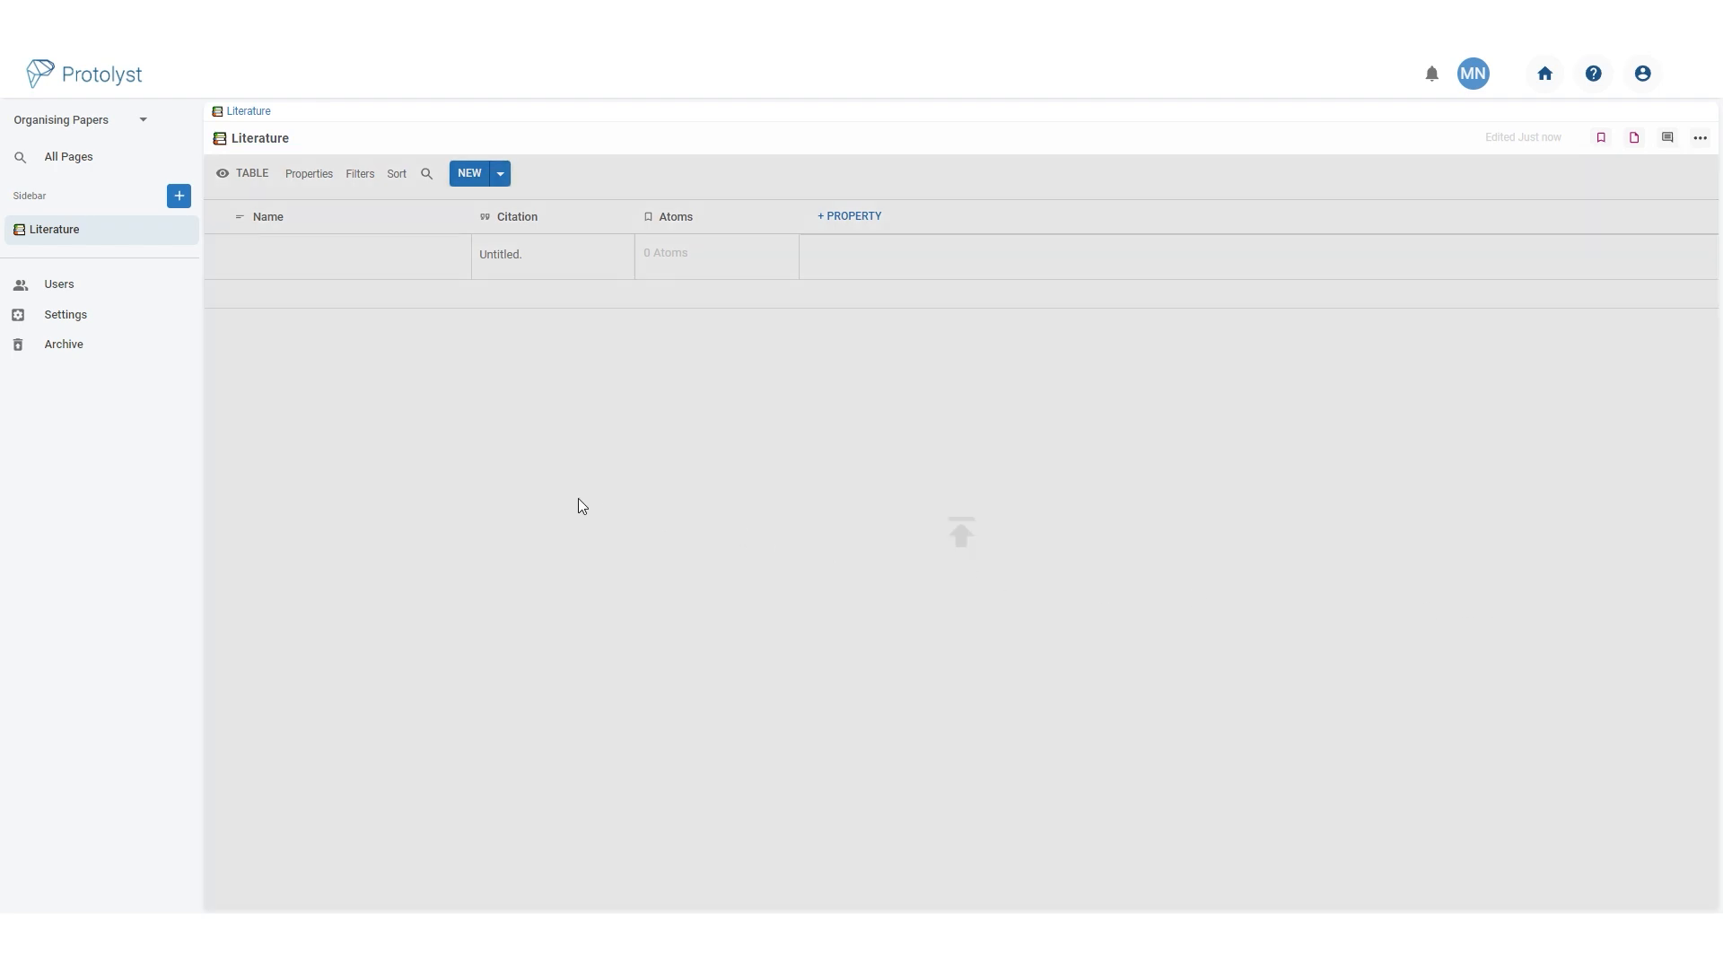
Import the three paper files into the Literature table and widen its Citation column.
drag(577, 499, 881, 534)
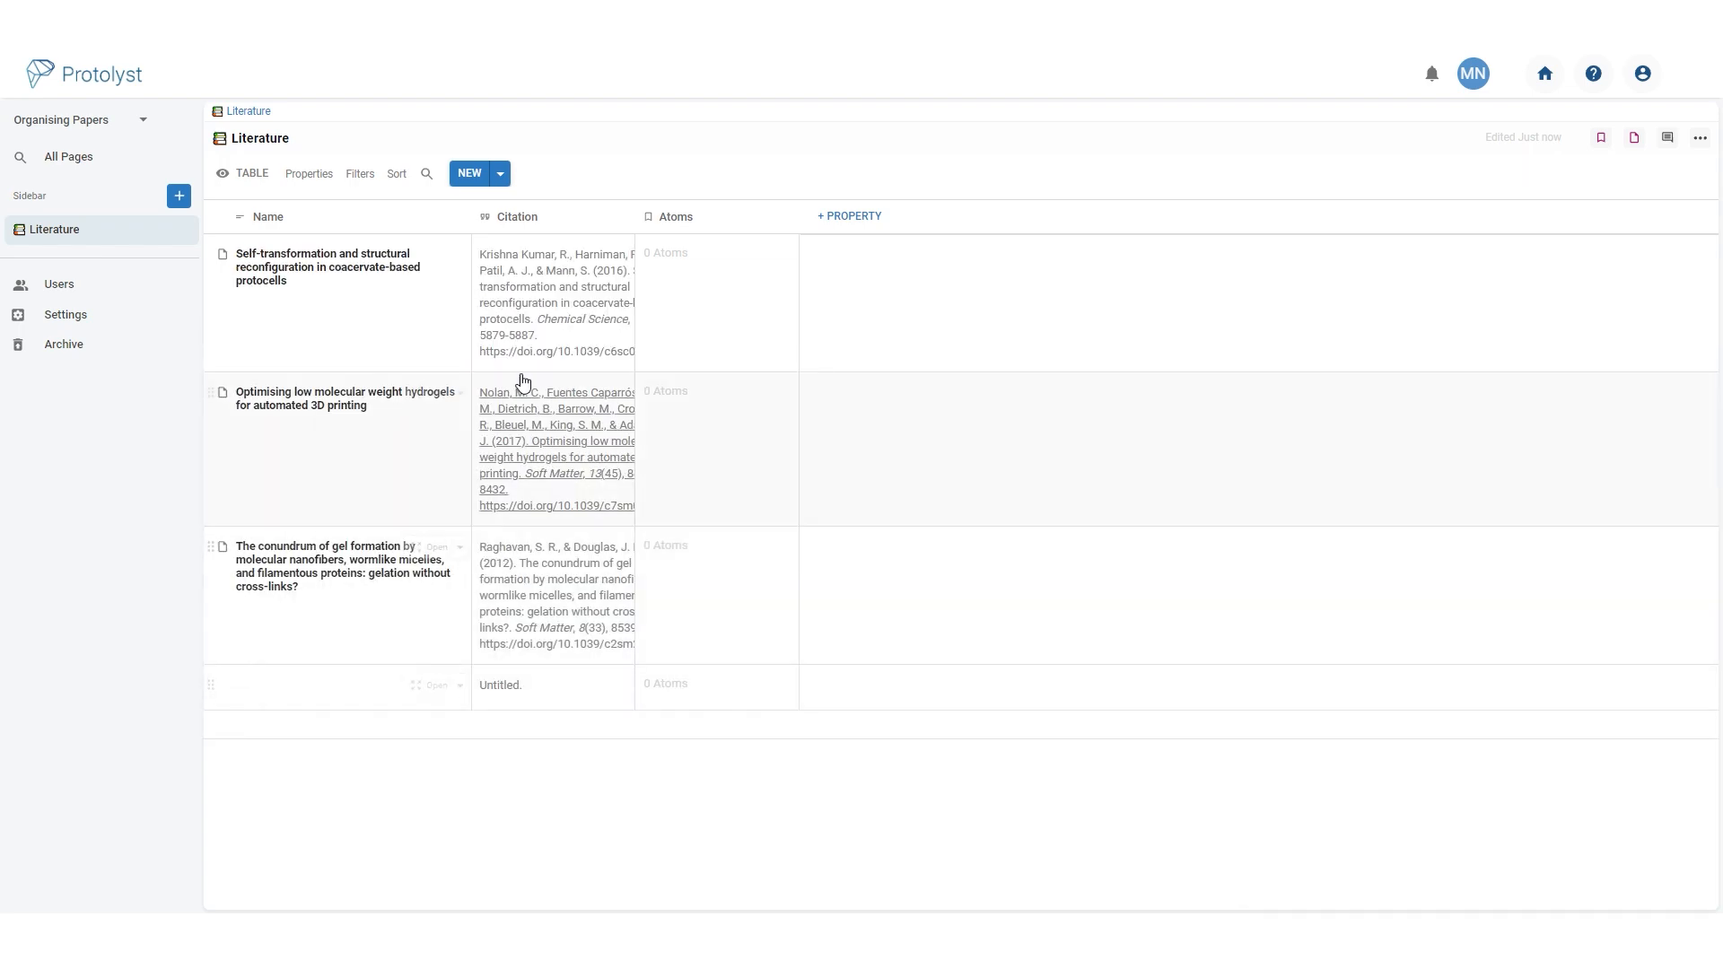
drag(634, 223, 776, 237)
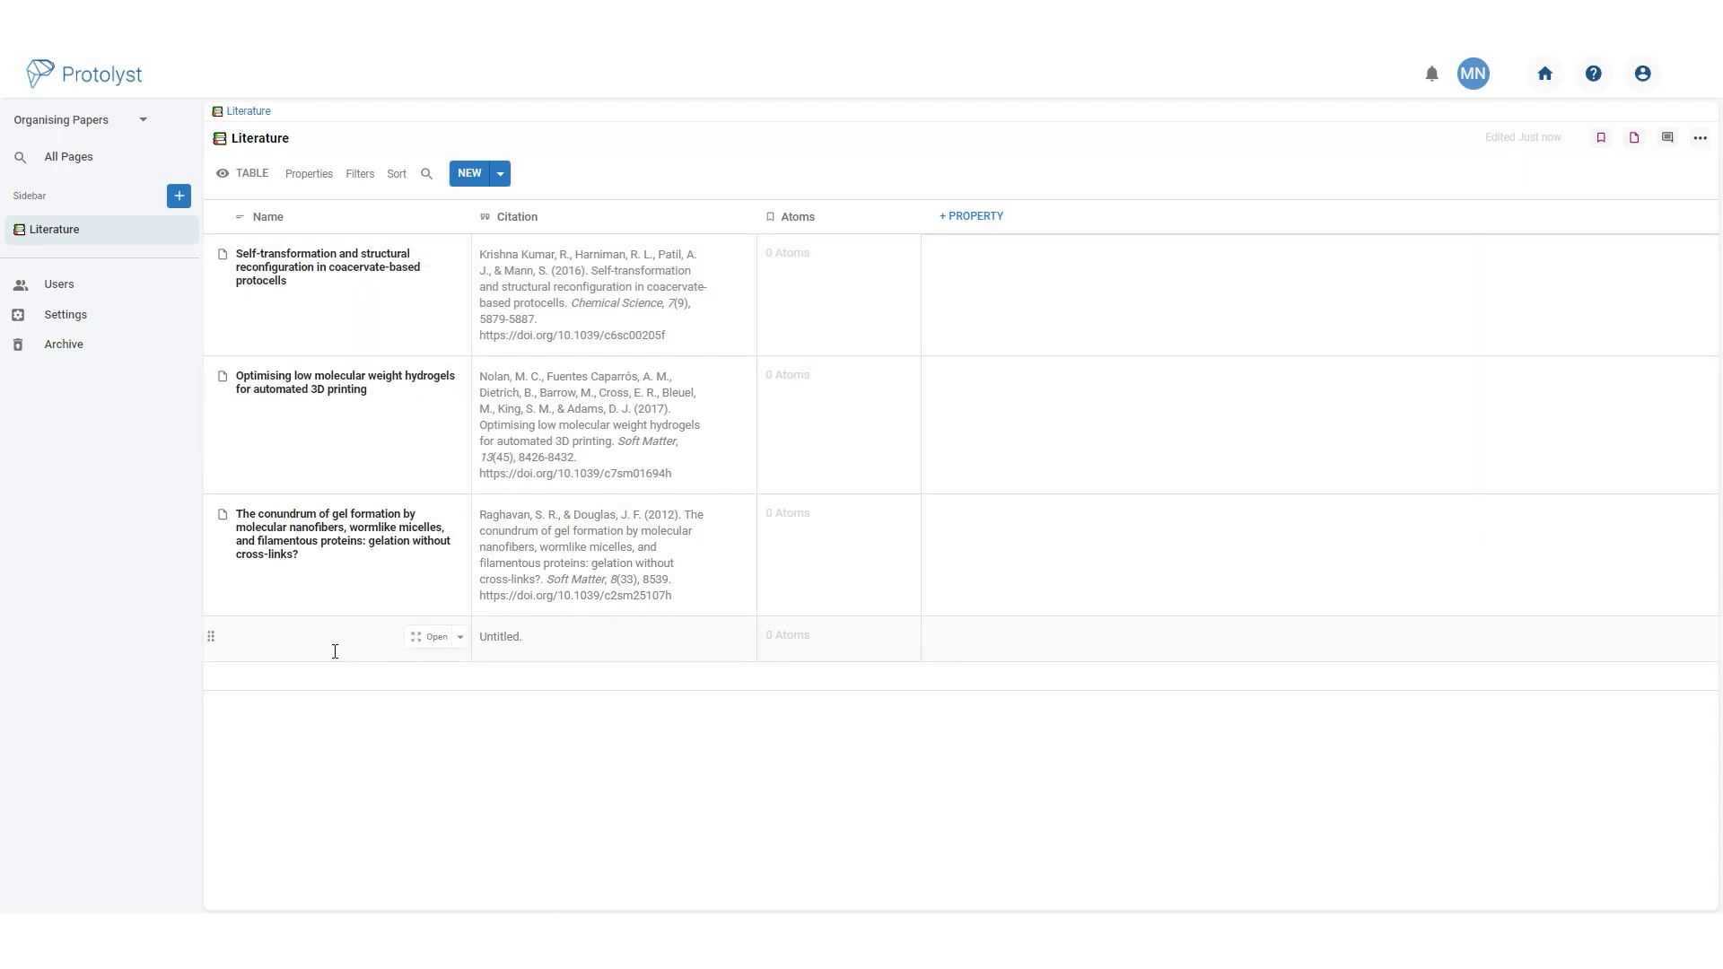
Delete the empty untitled row from the end of the Literature table.
right_click(327, 645)
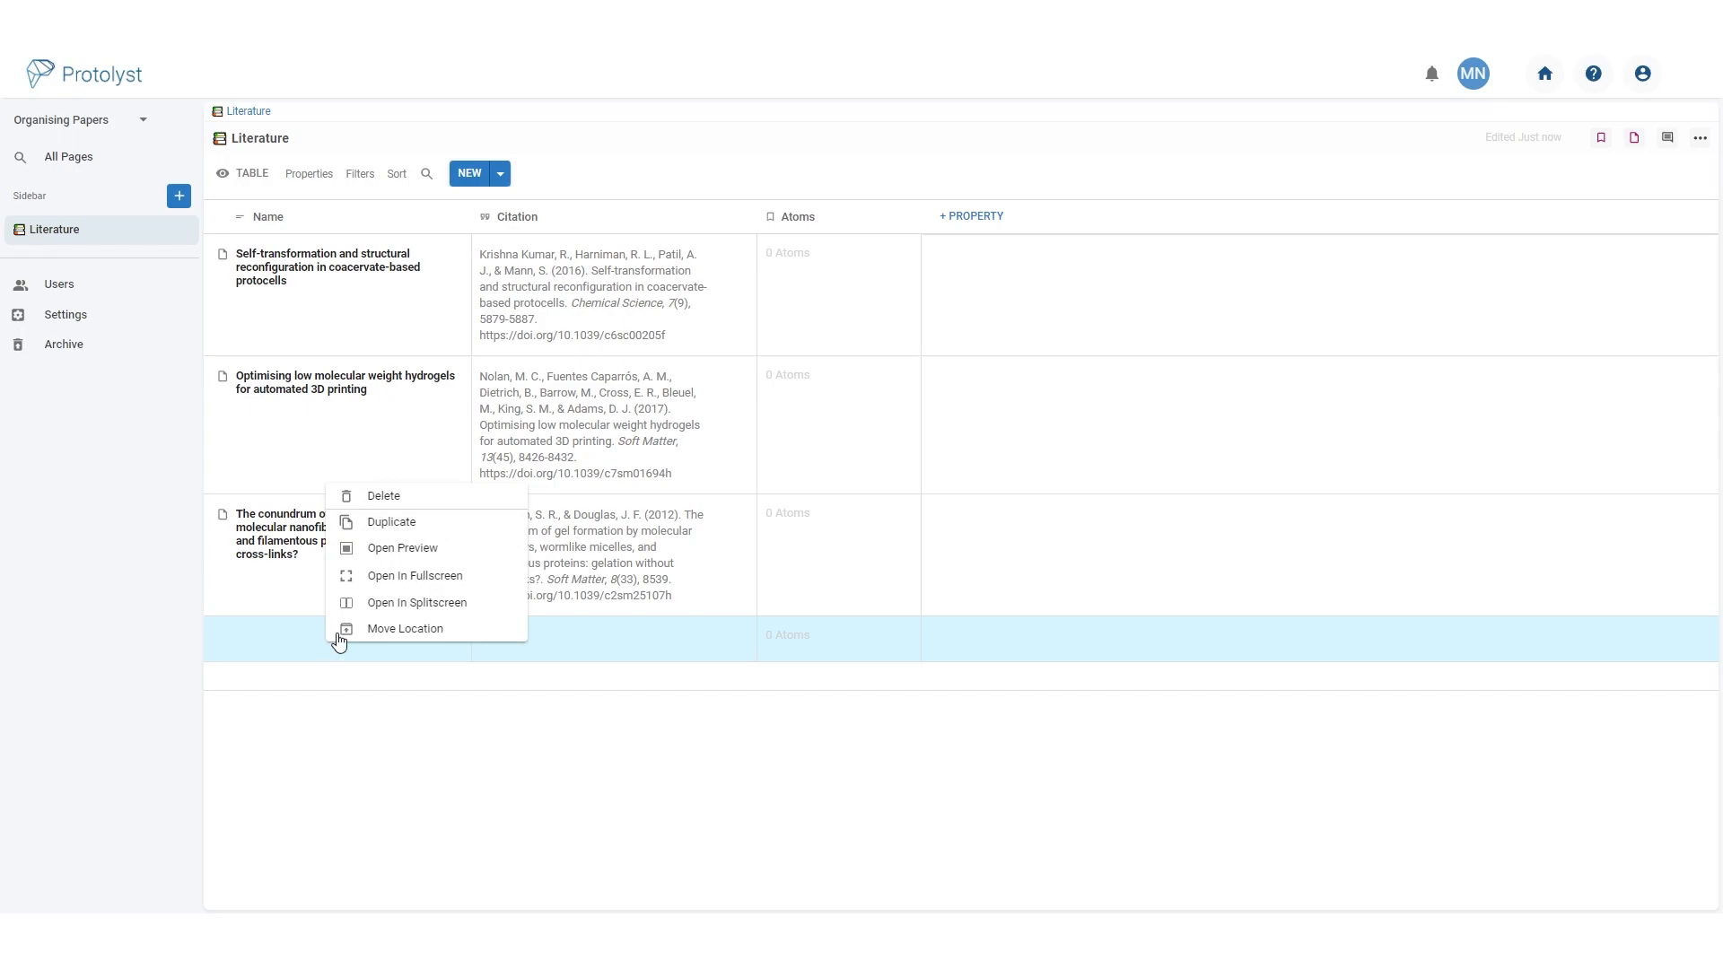
click(396, 504)
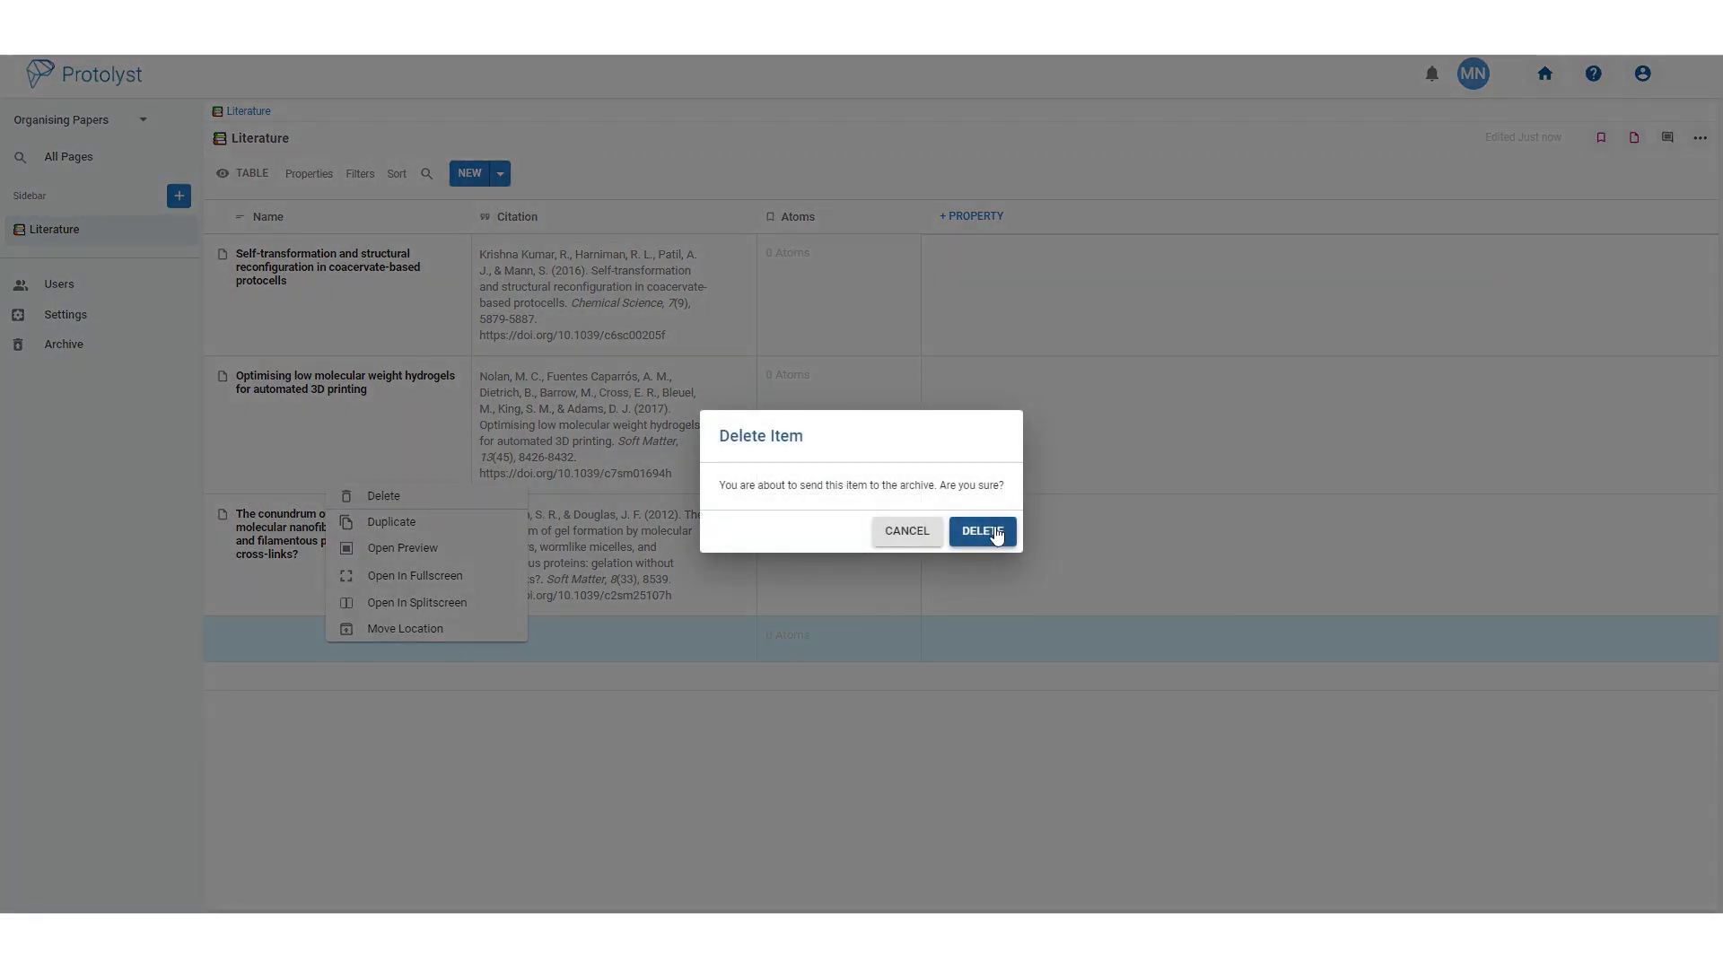
click(994, 535)
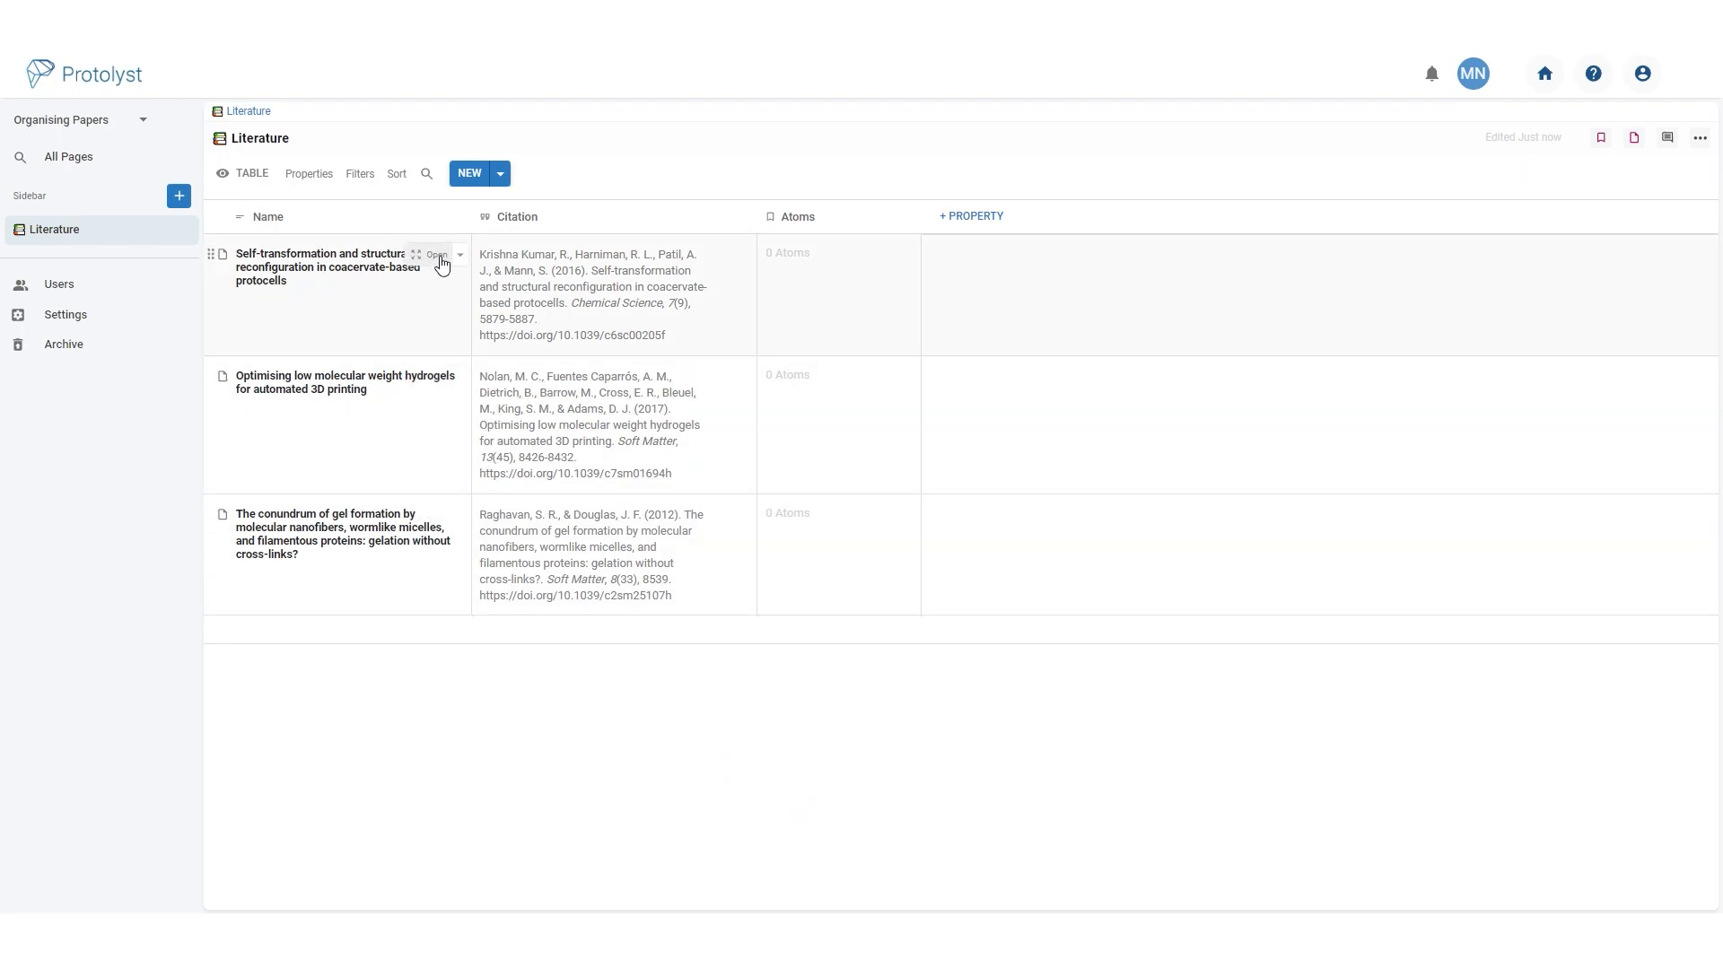
In the coacervate-based protocells paper, capture the passage from "In this paper, we introduce a new strategy" to "polymer-dipeptide coacervate" as an atom.
click(436, 257)
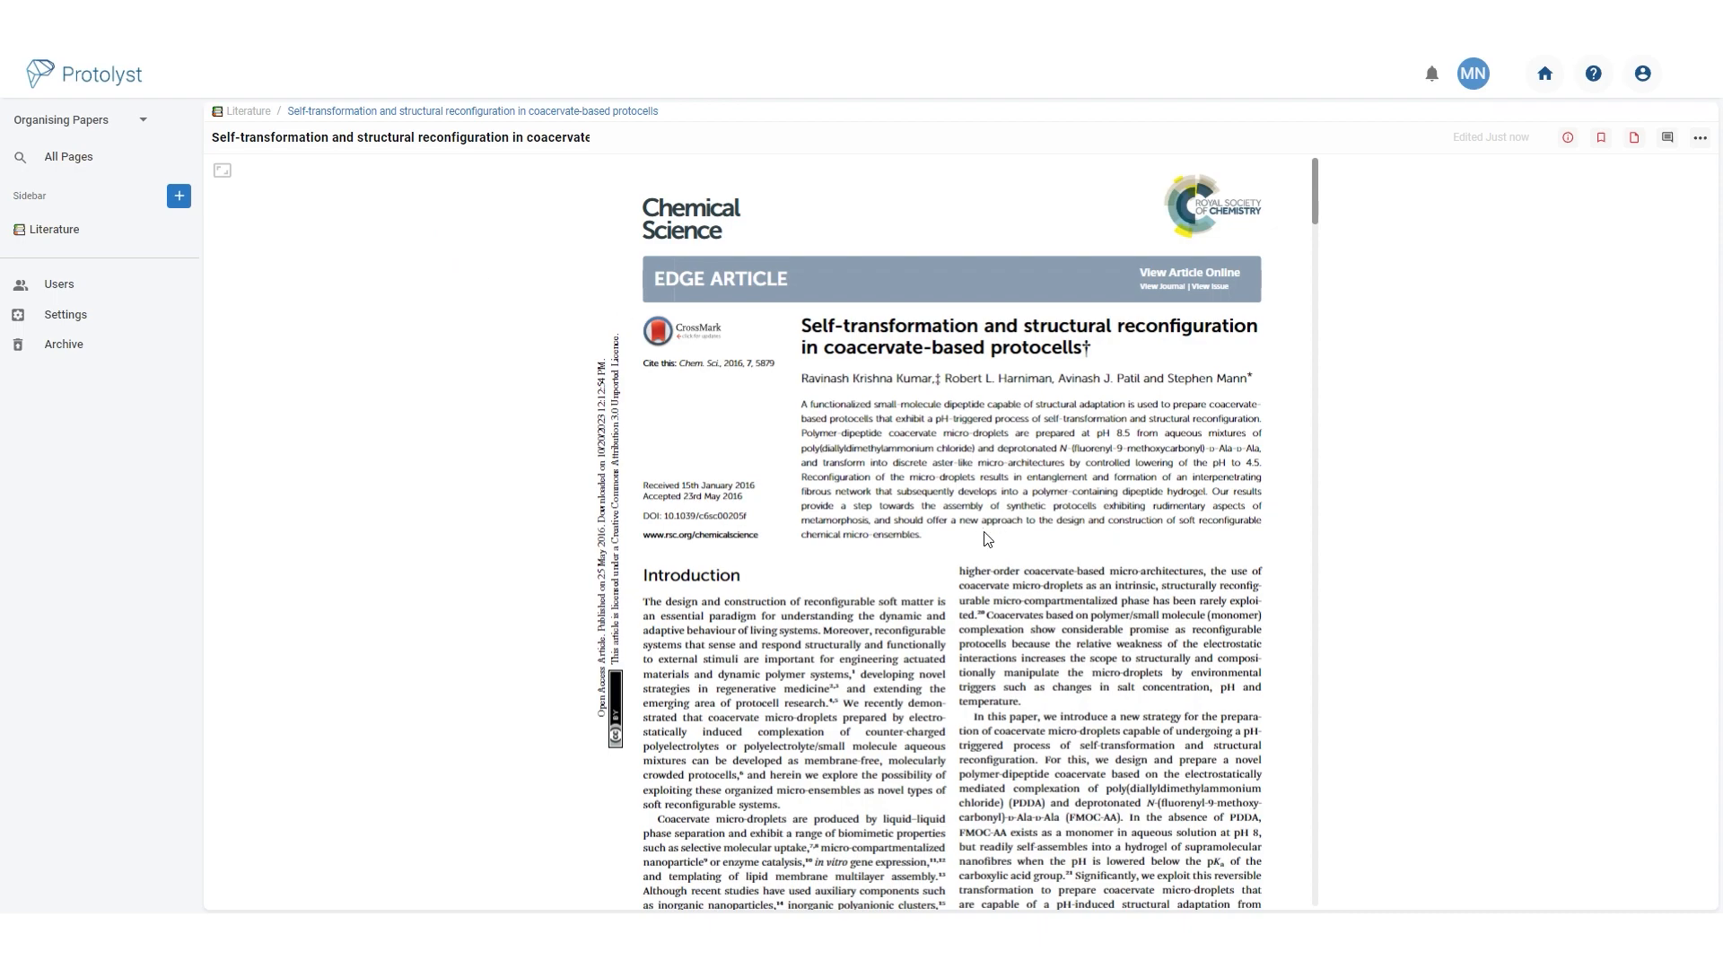
scroll(1017, 563, down, 3)
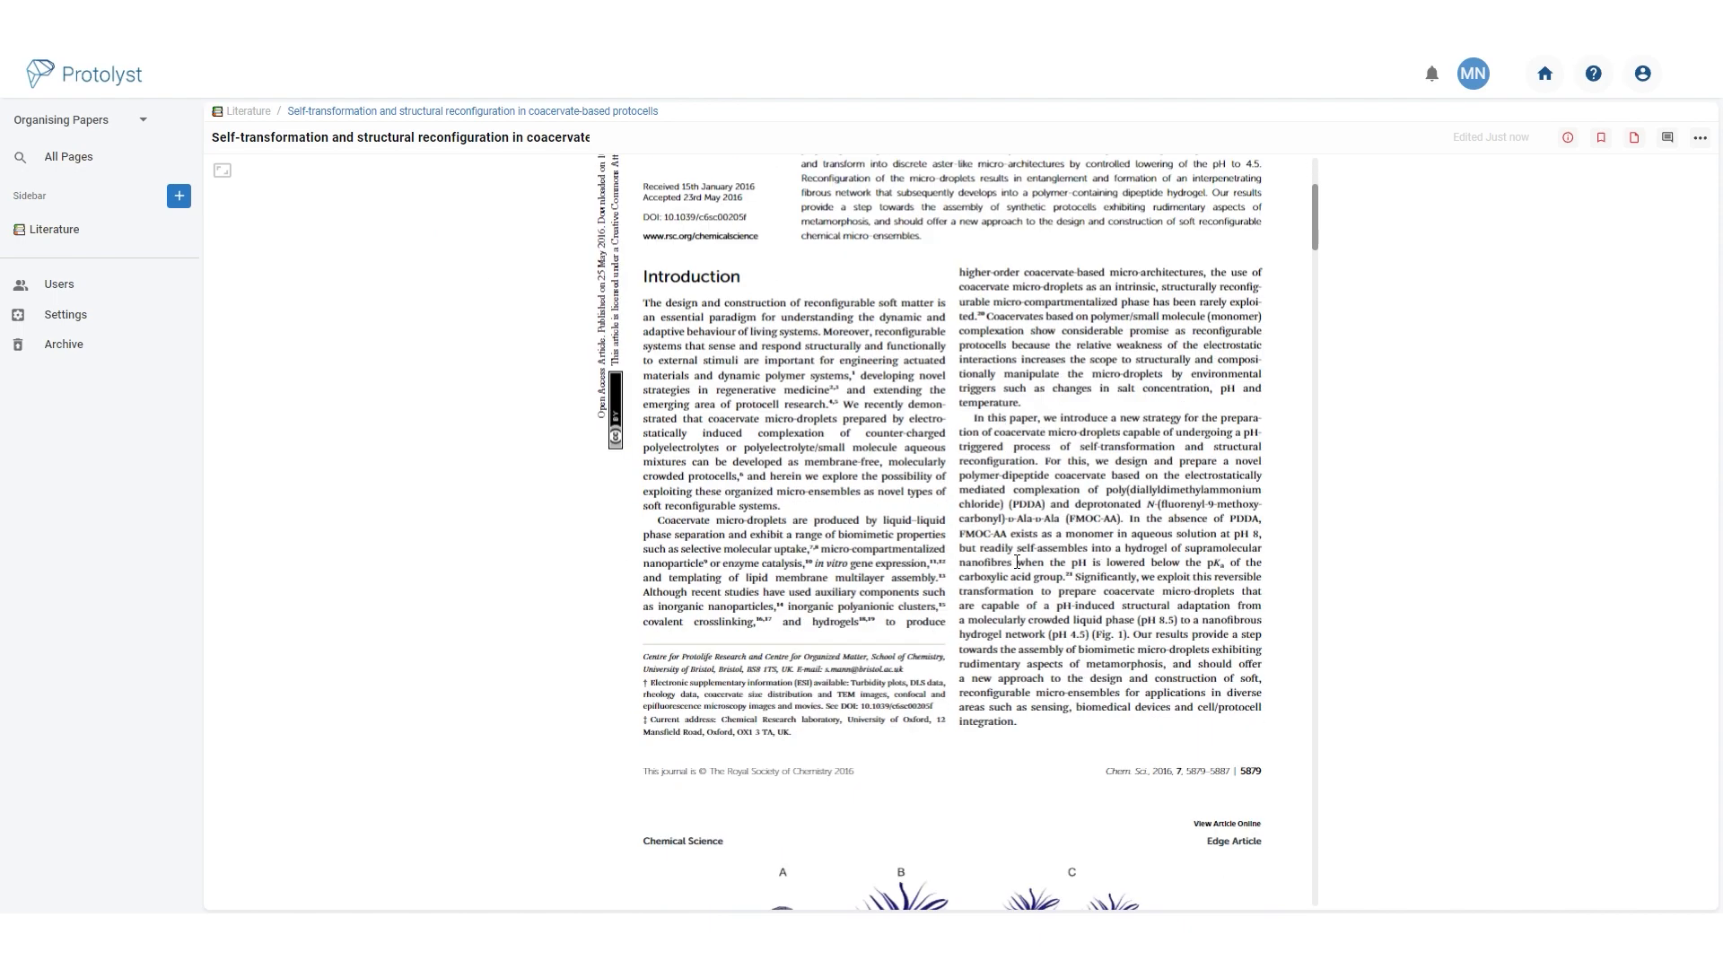
drag(974, 419, 1118, 478)
click(1156, 394)
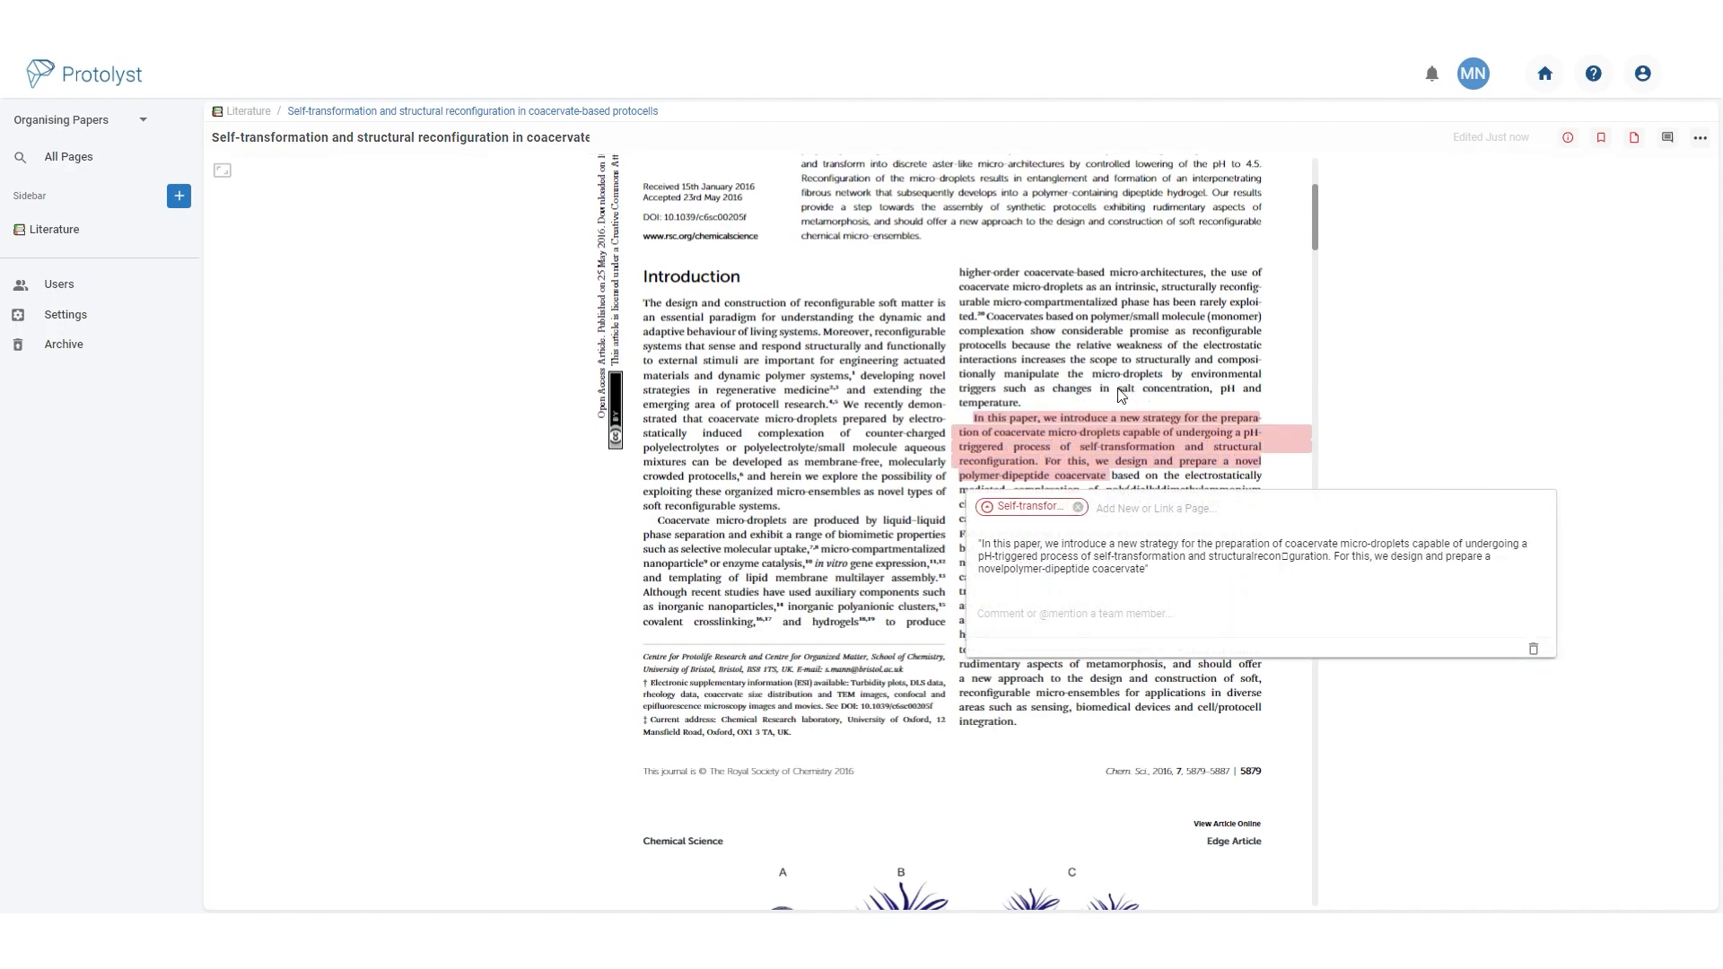
click(1158, 388)
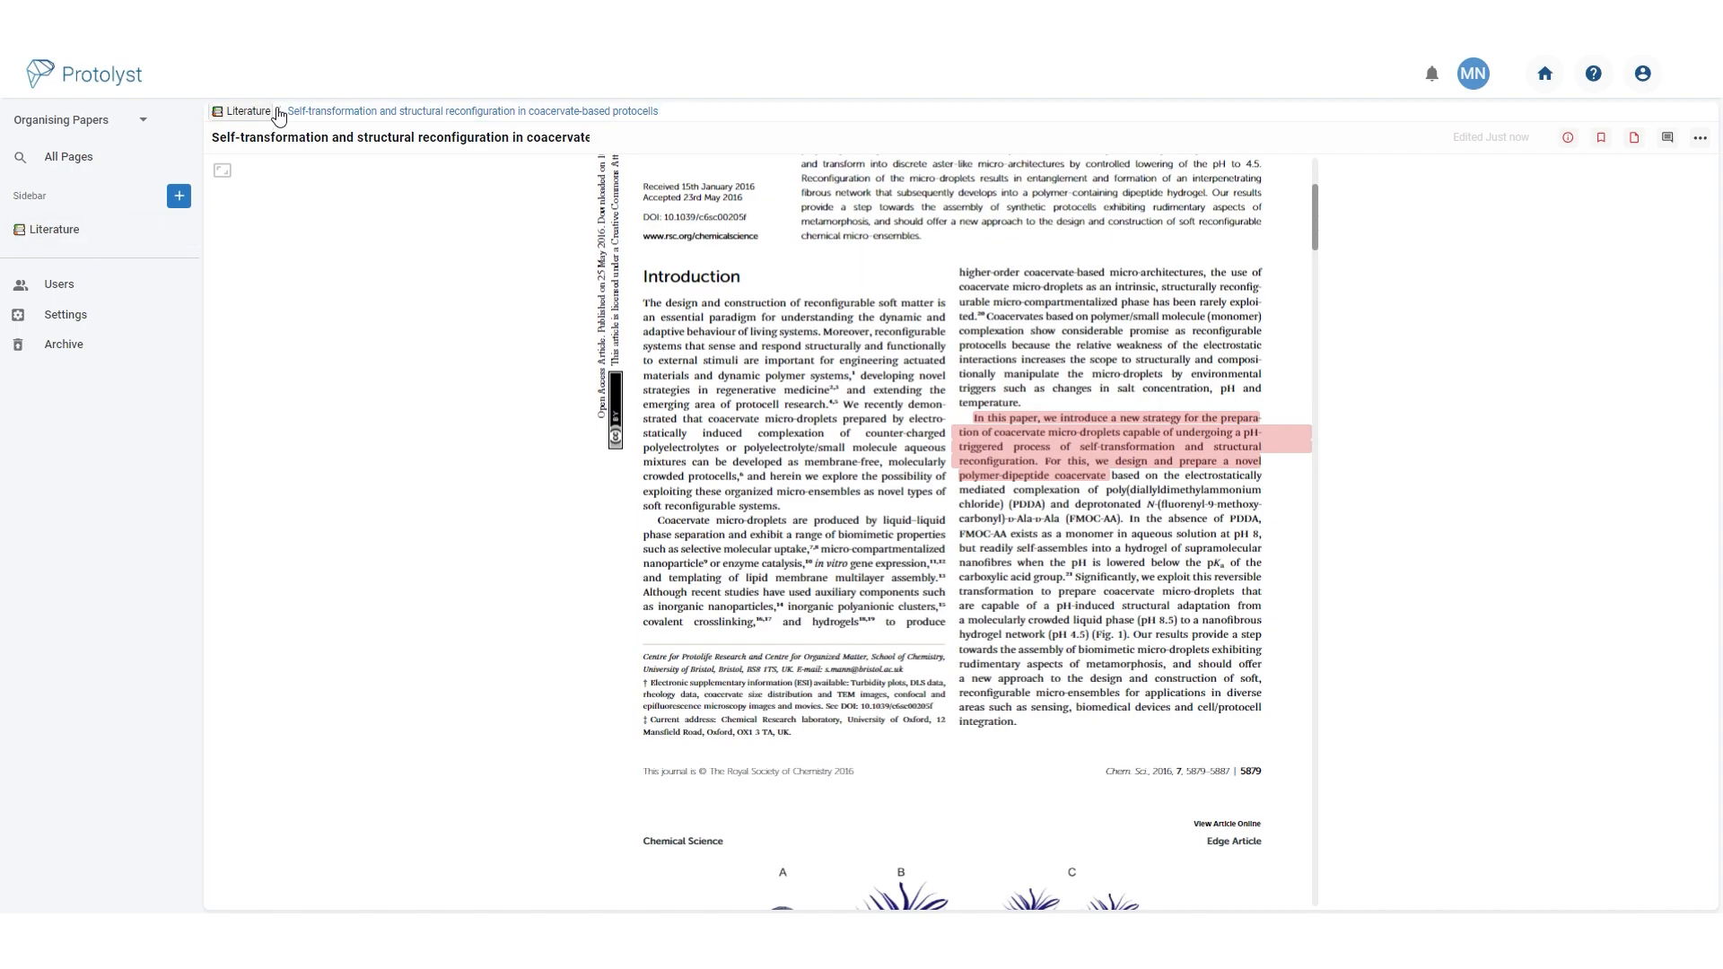
Return to the Literature table and widen its Atoms column.
click(250, 112)
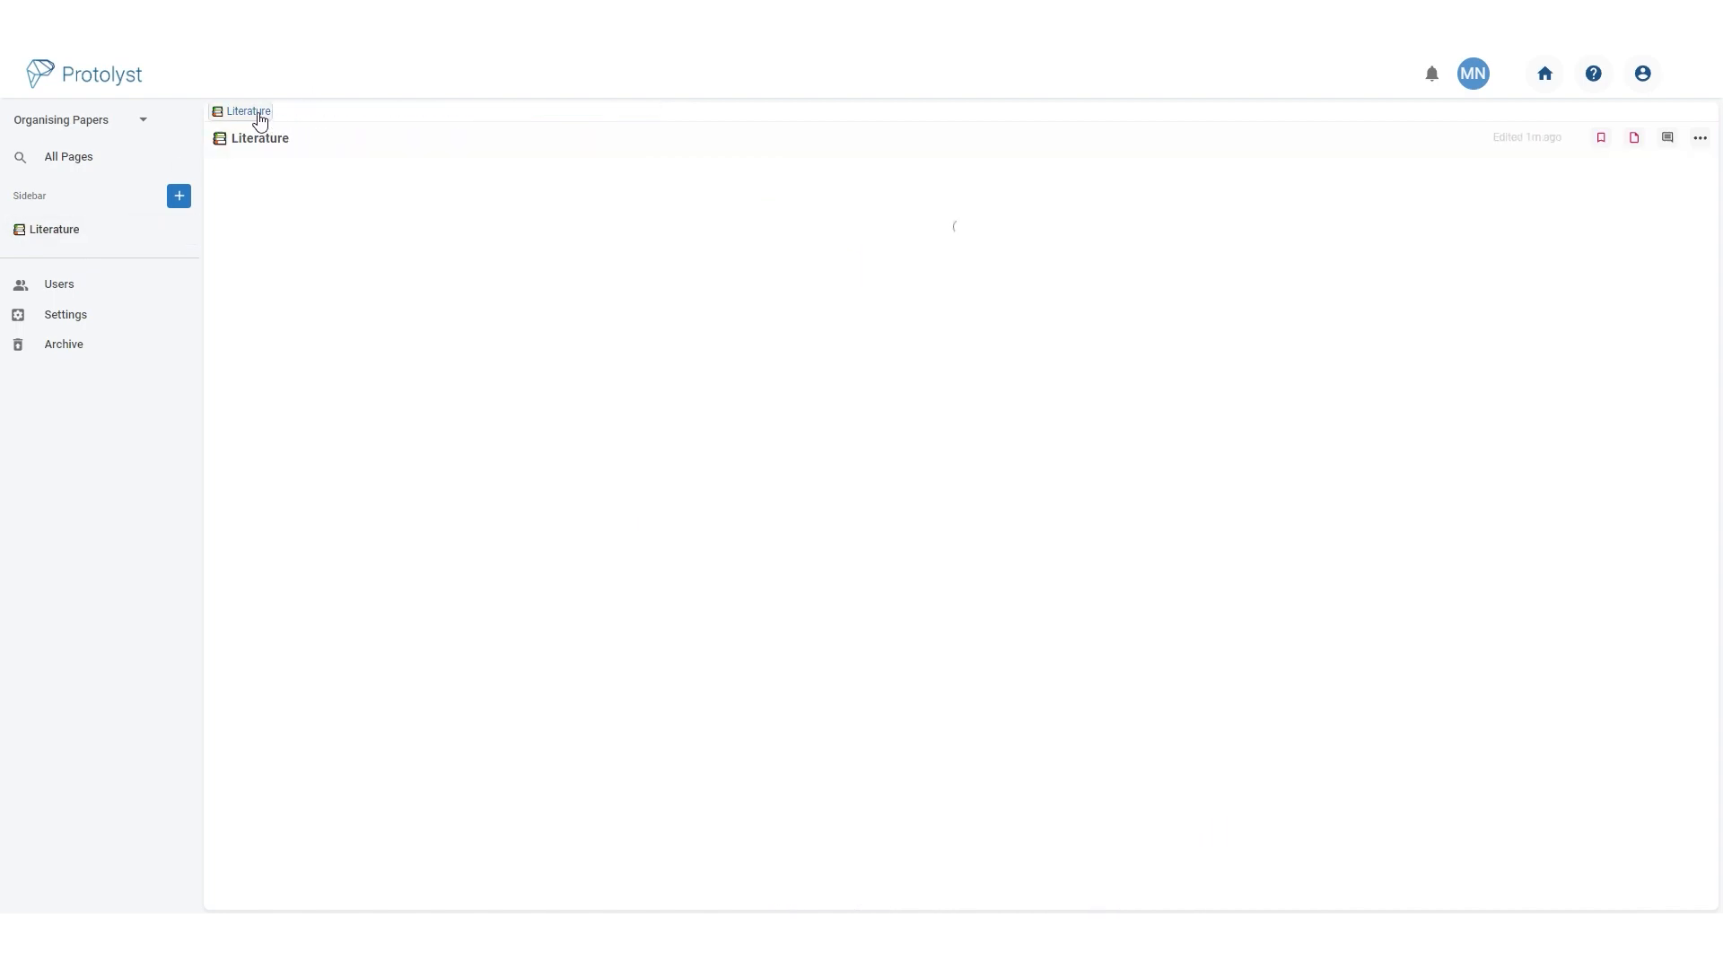
drag(929, 220, 1092, 229)
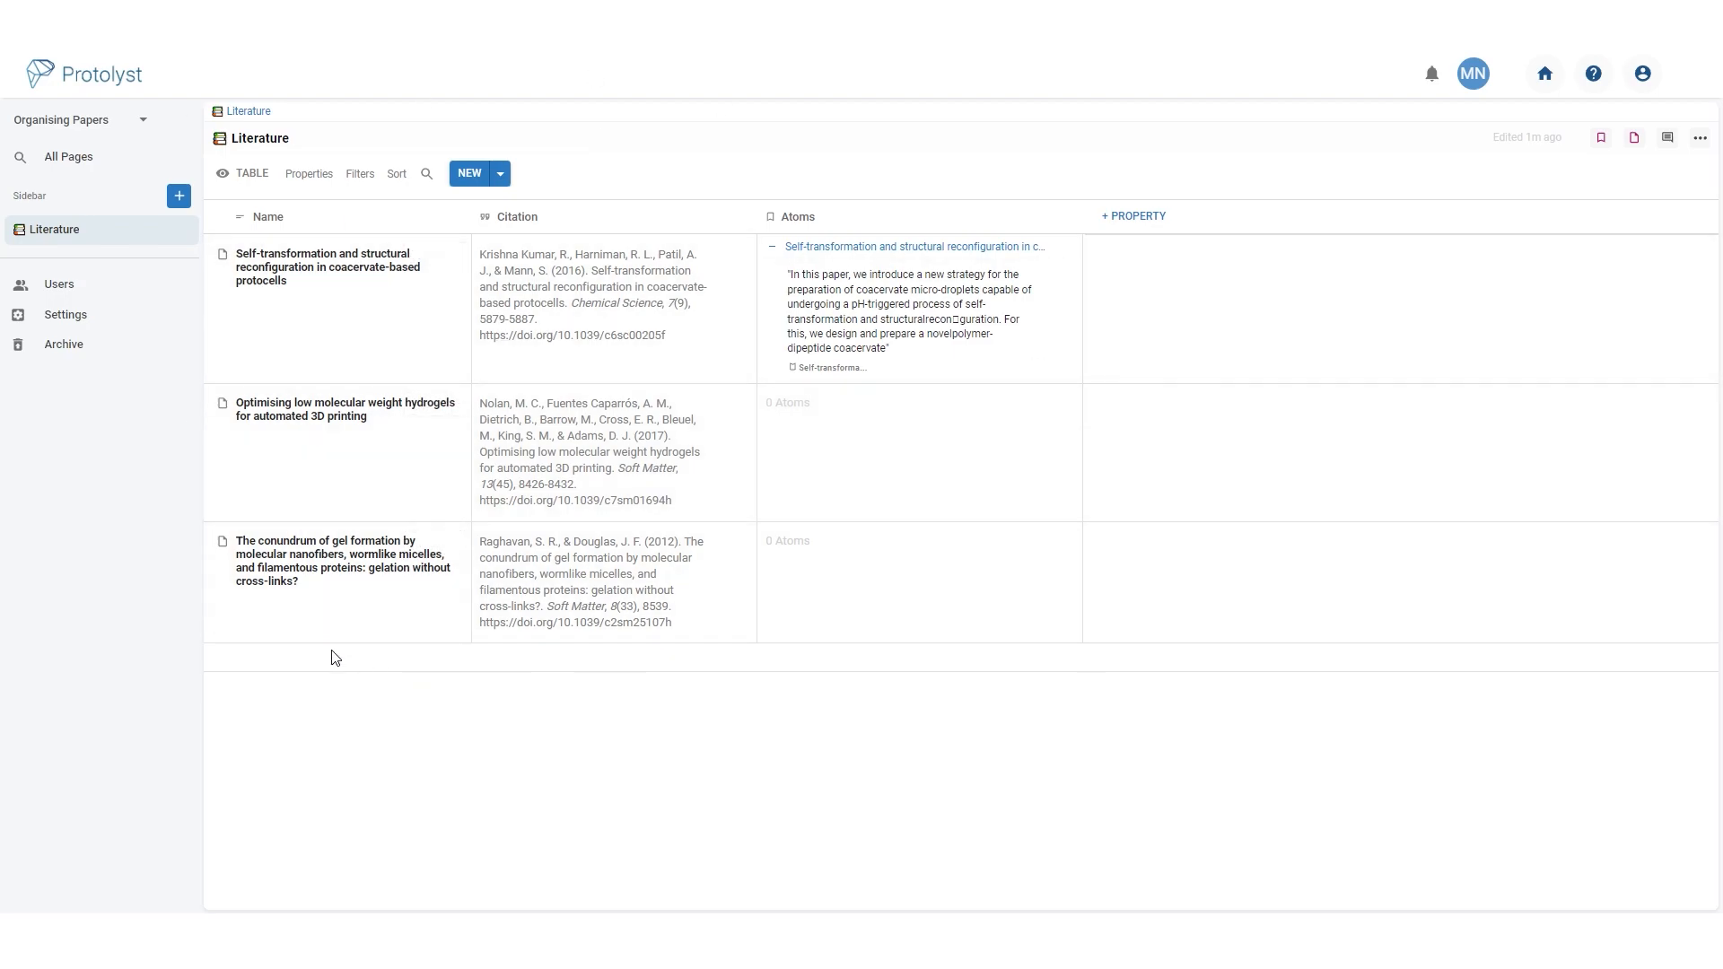
Create a new text editor page titled "Projects" in the workspace.
click(179, 197)
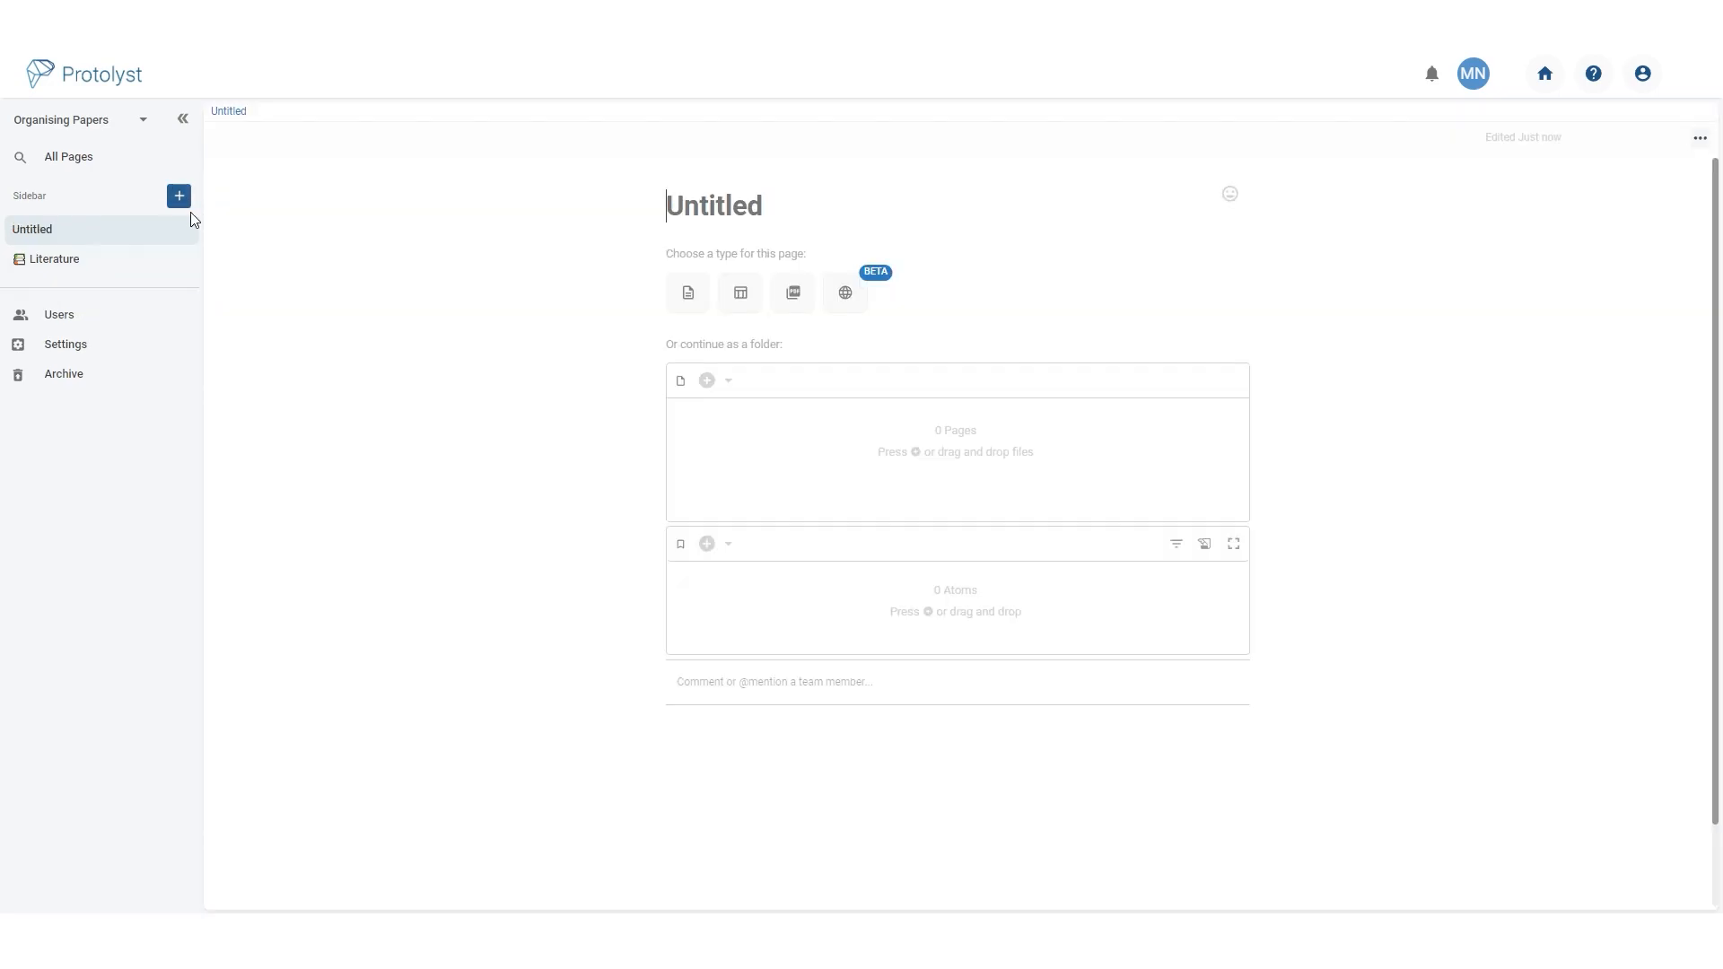
click(692, 301)
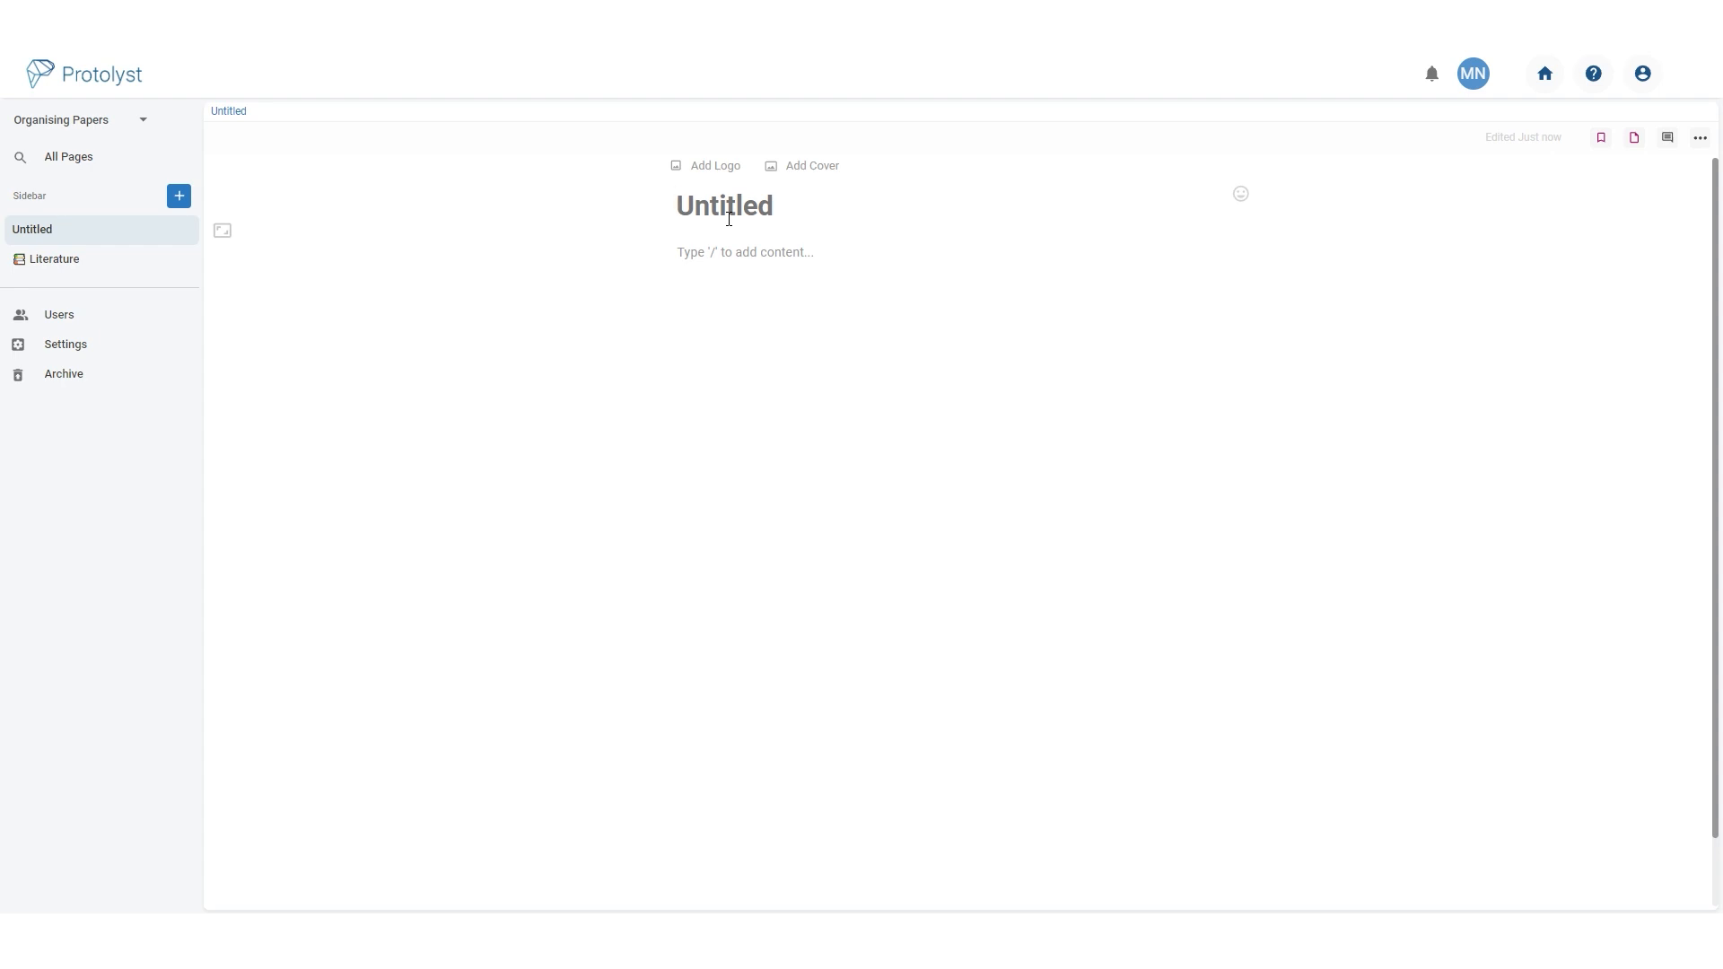
text(Projects)
click(783, 263)
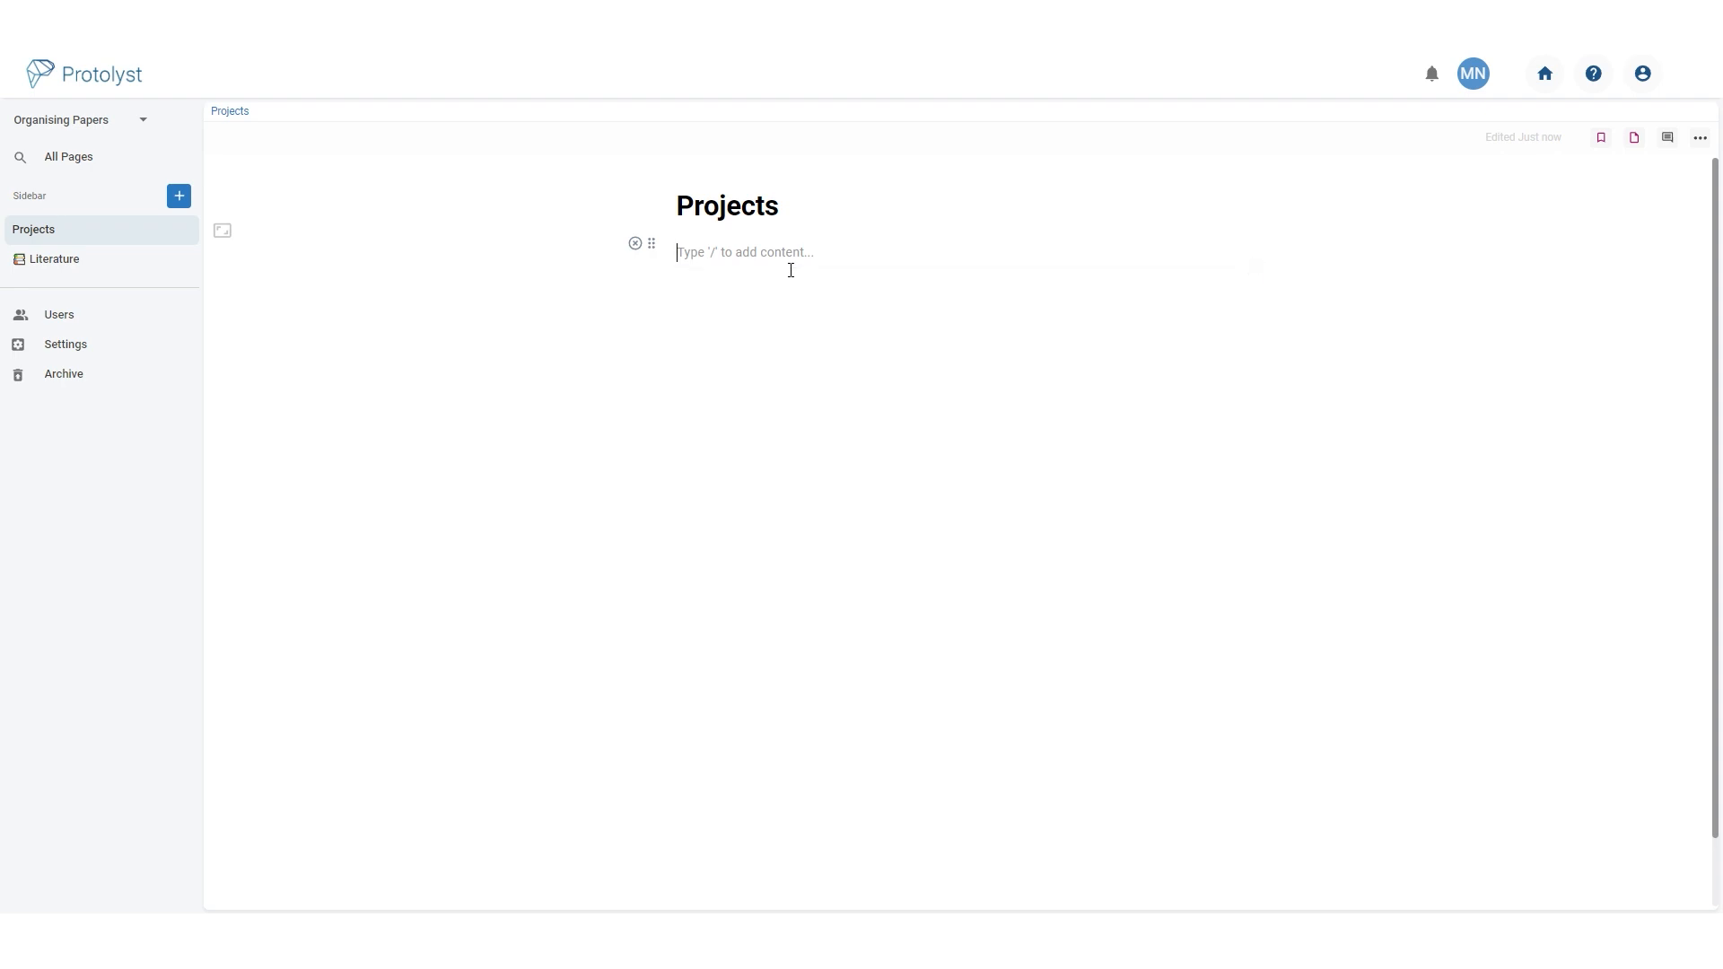
Add a page titled "Coacervate" inside the Projects page, make it a table, and return to Projects.
click(792, 275)
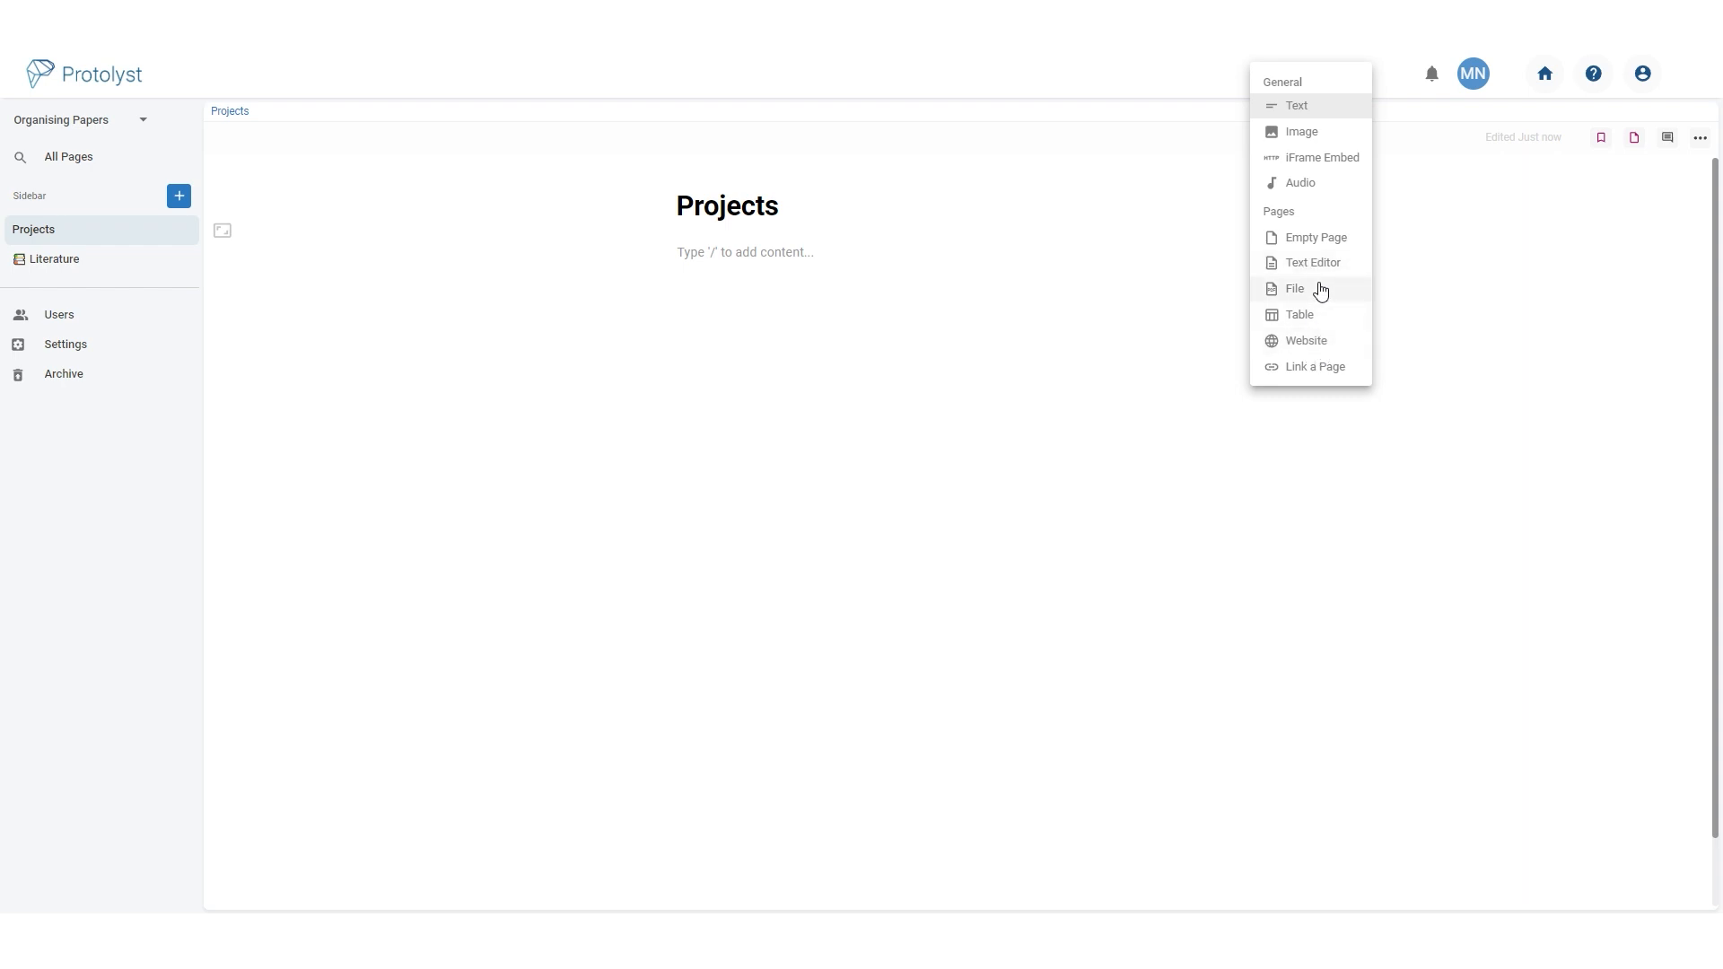
click(1313, 246)
text(Coace)
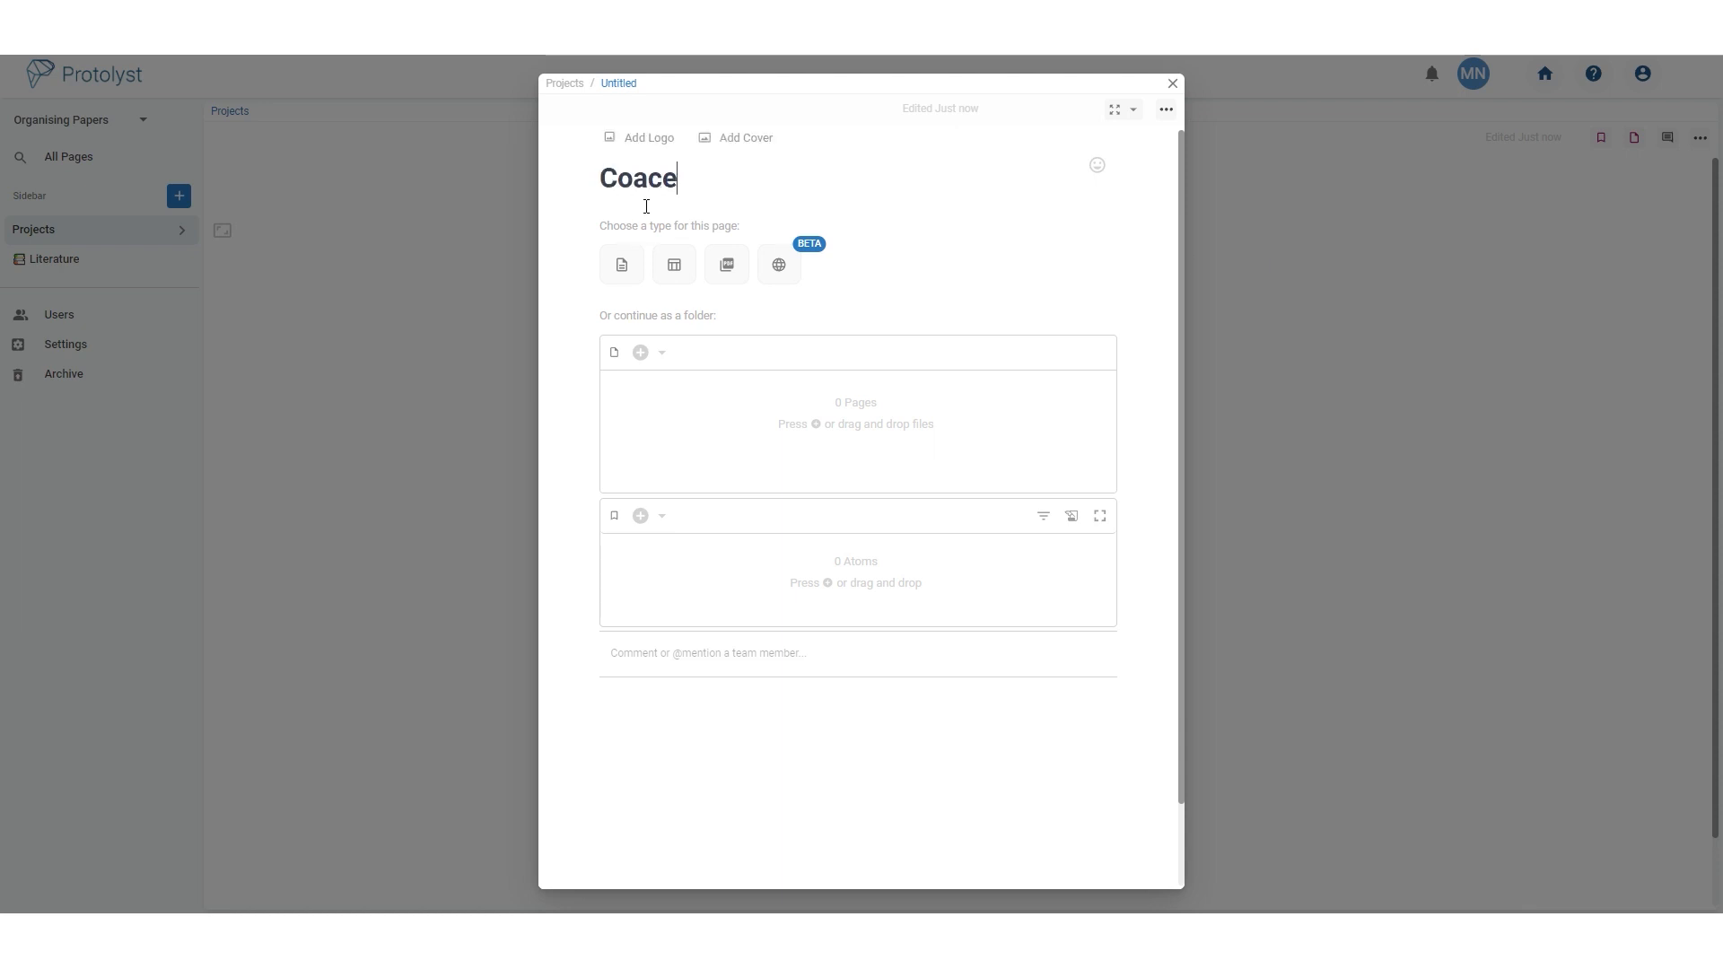
text(rvate)
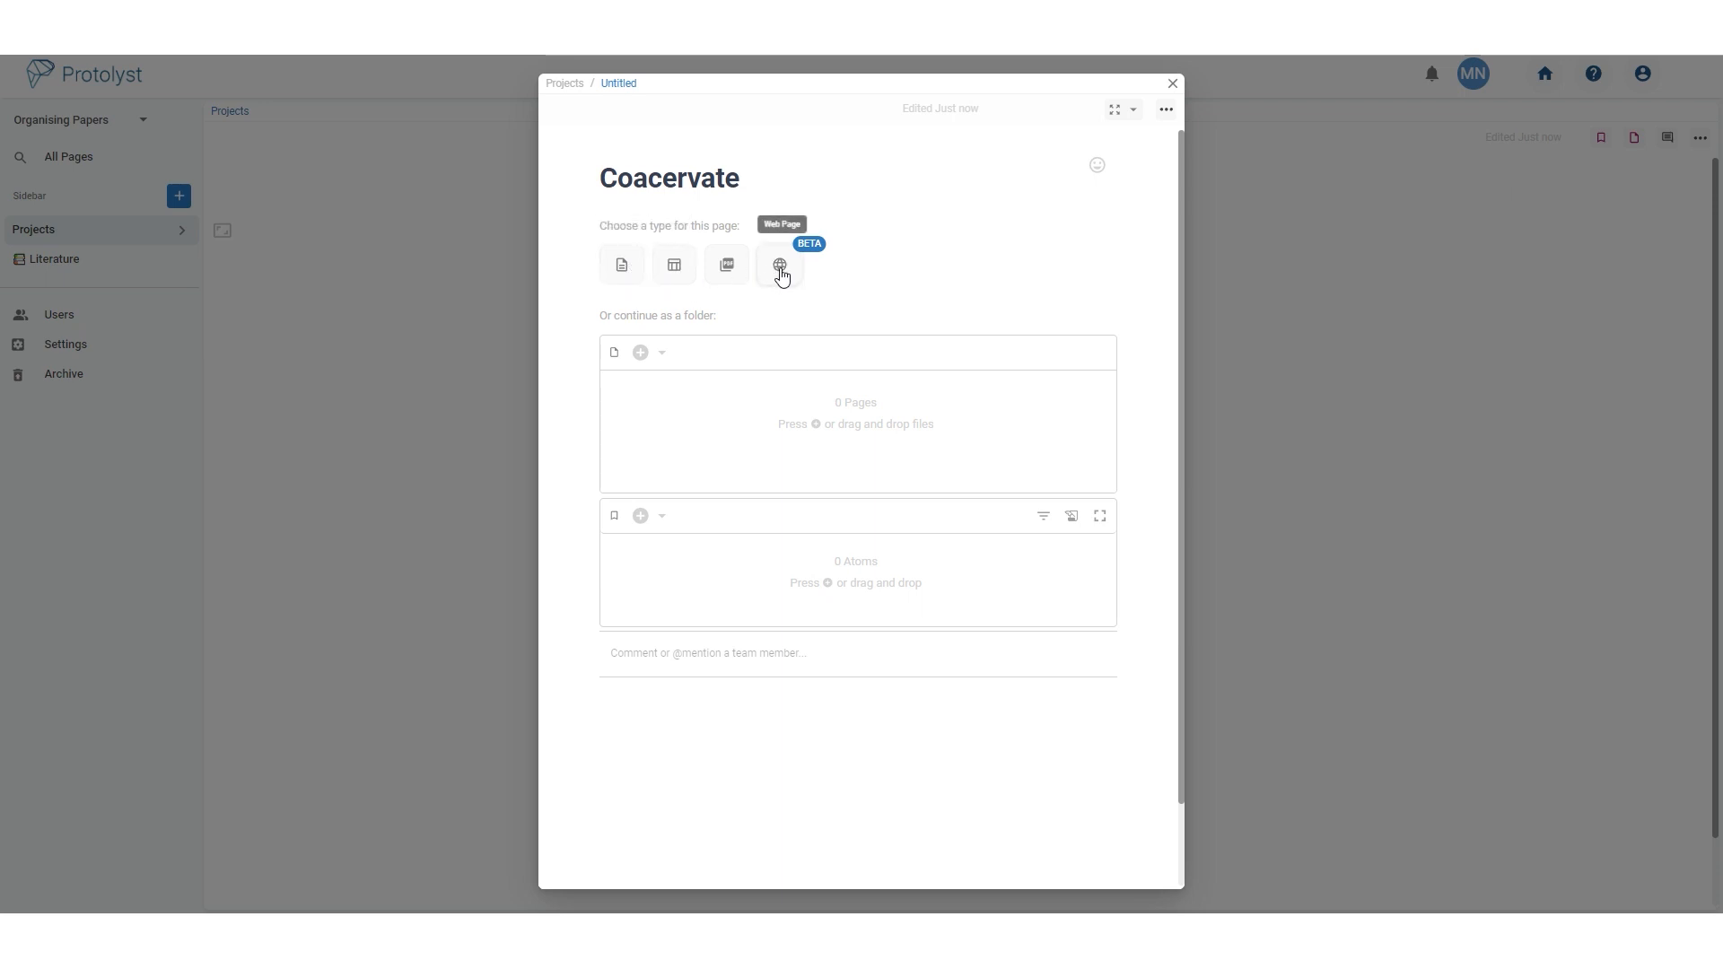
click(672, 269)
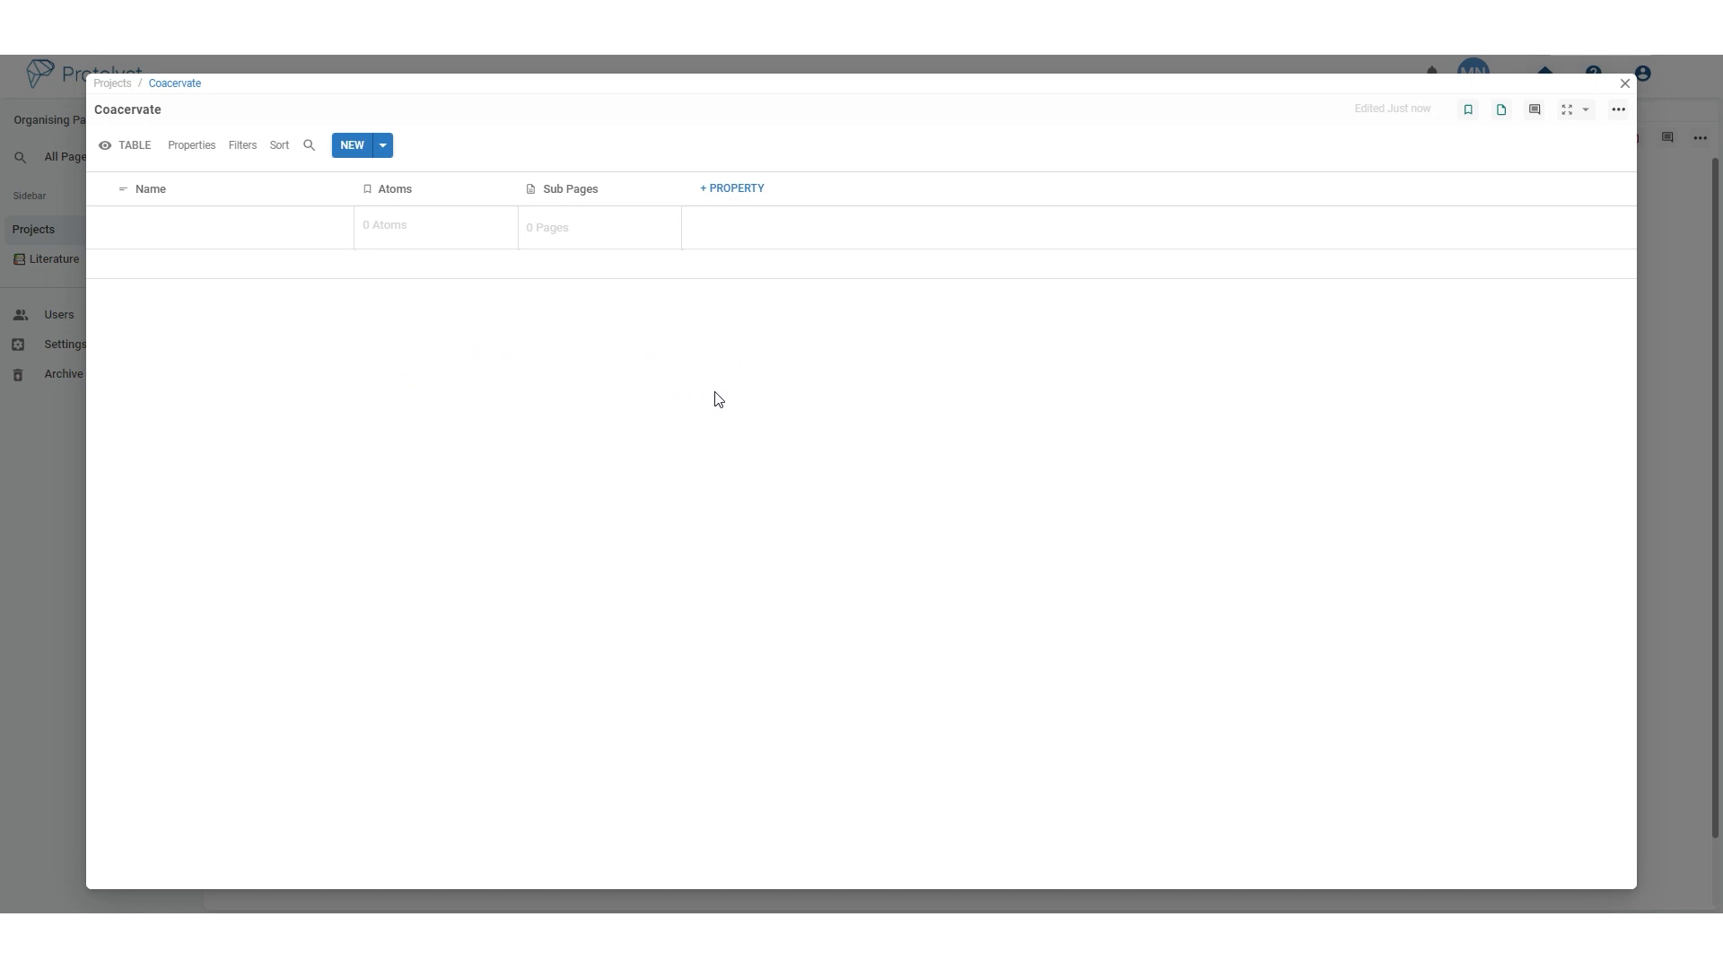
click(1662, 401)
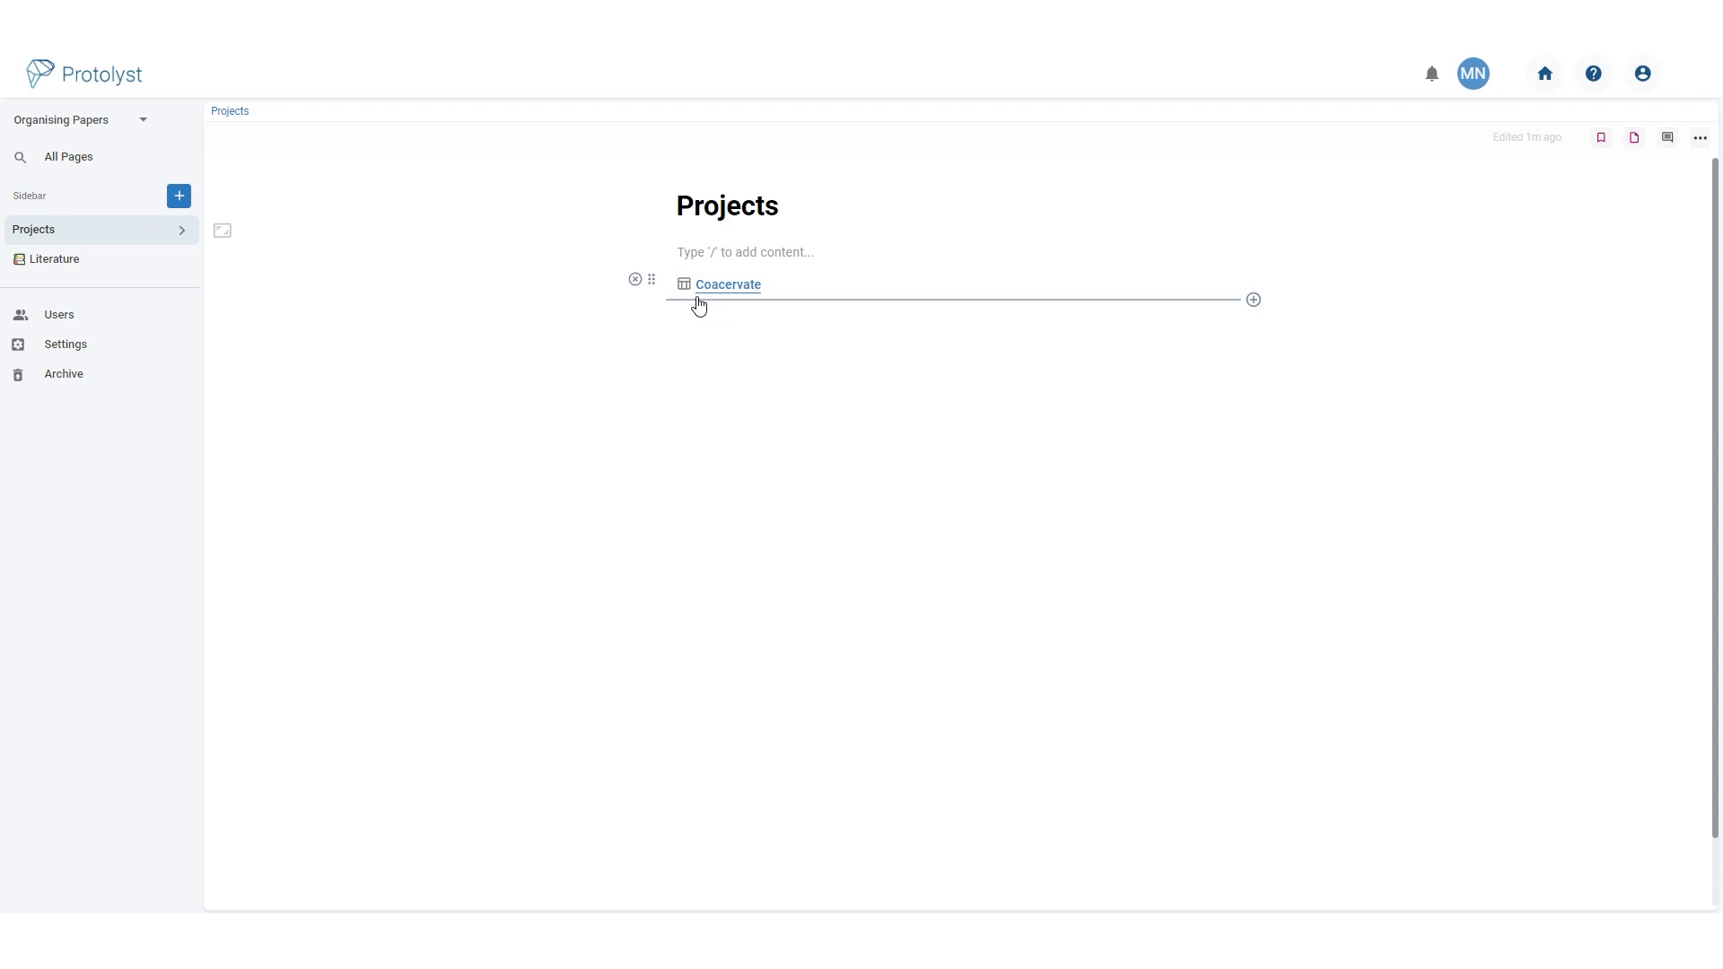
Add a table page titled "Acoustics" below Coacervate in Projects and name its first row "device design".
click(815, 298)
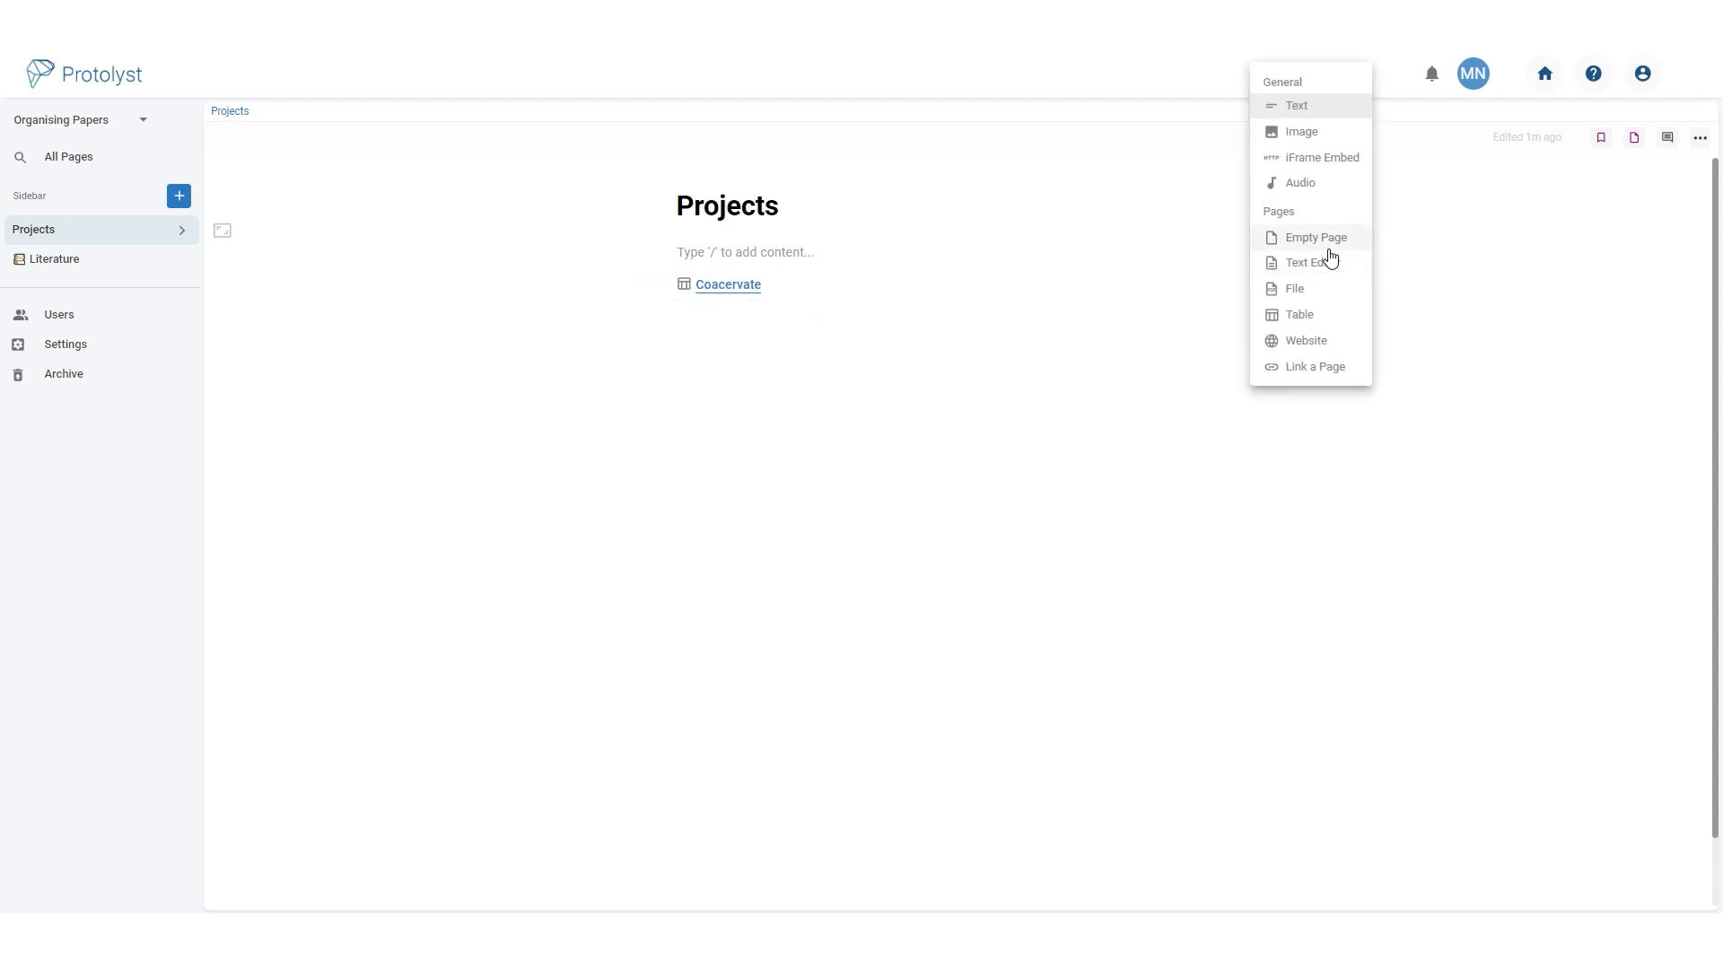
click(1301, 315)
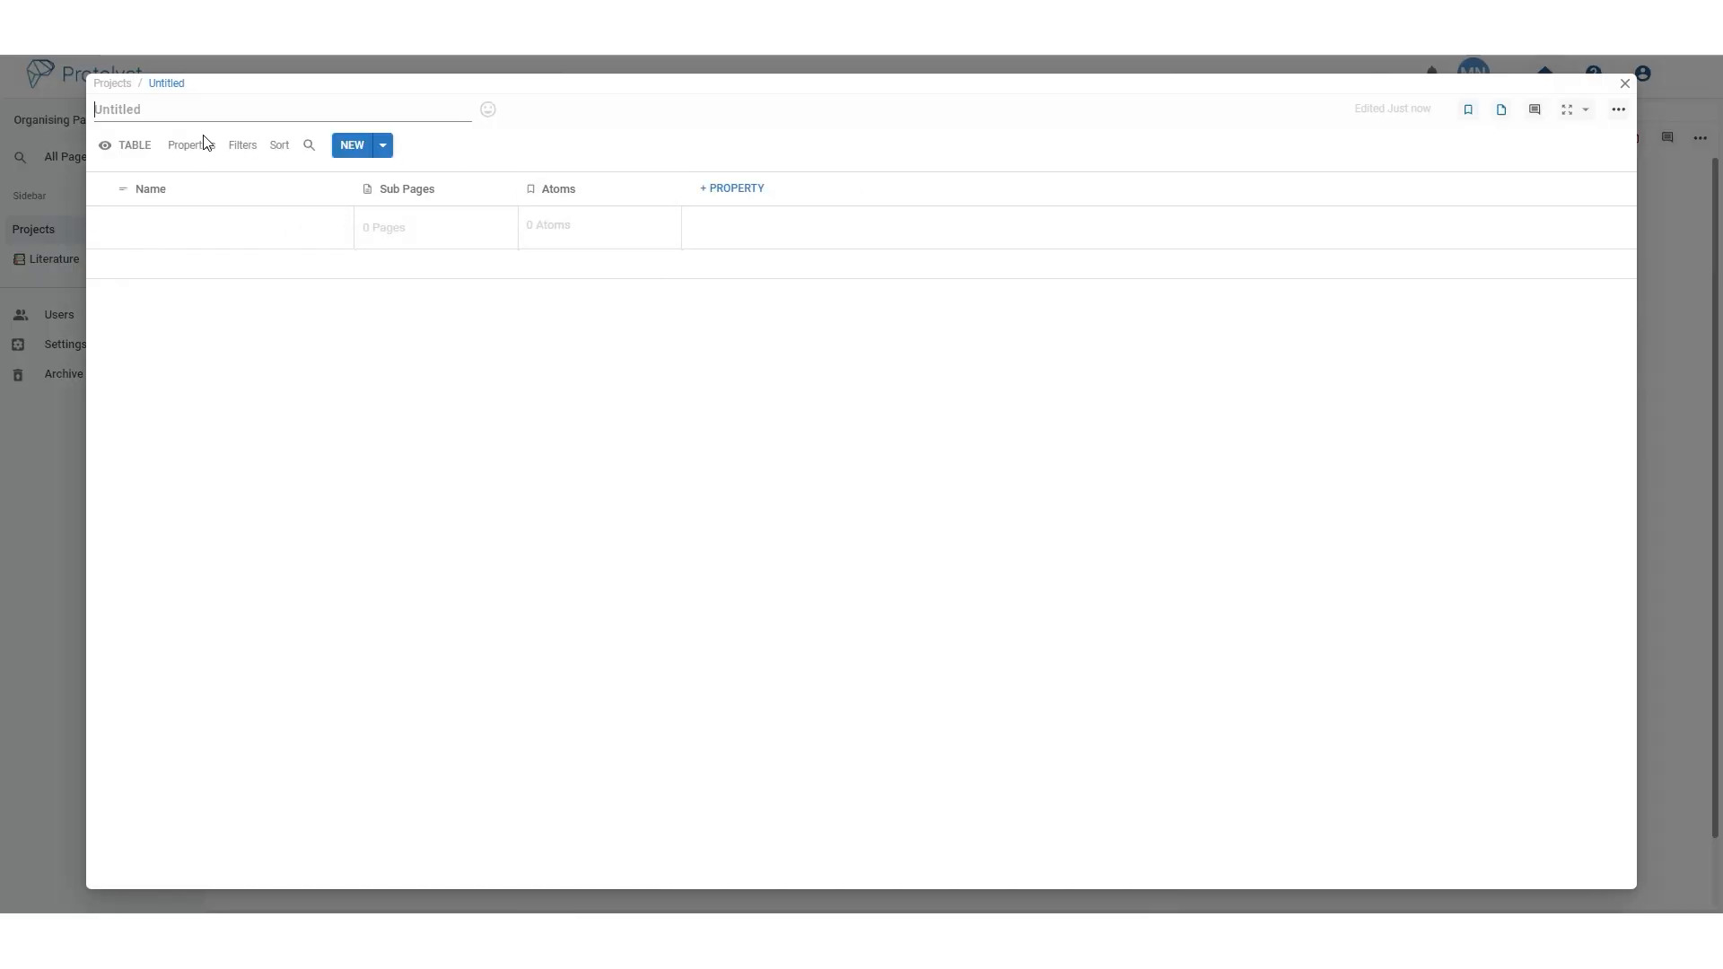
text(Acoustics)
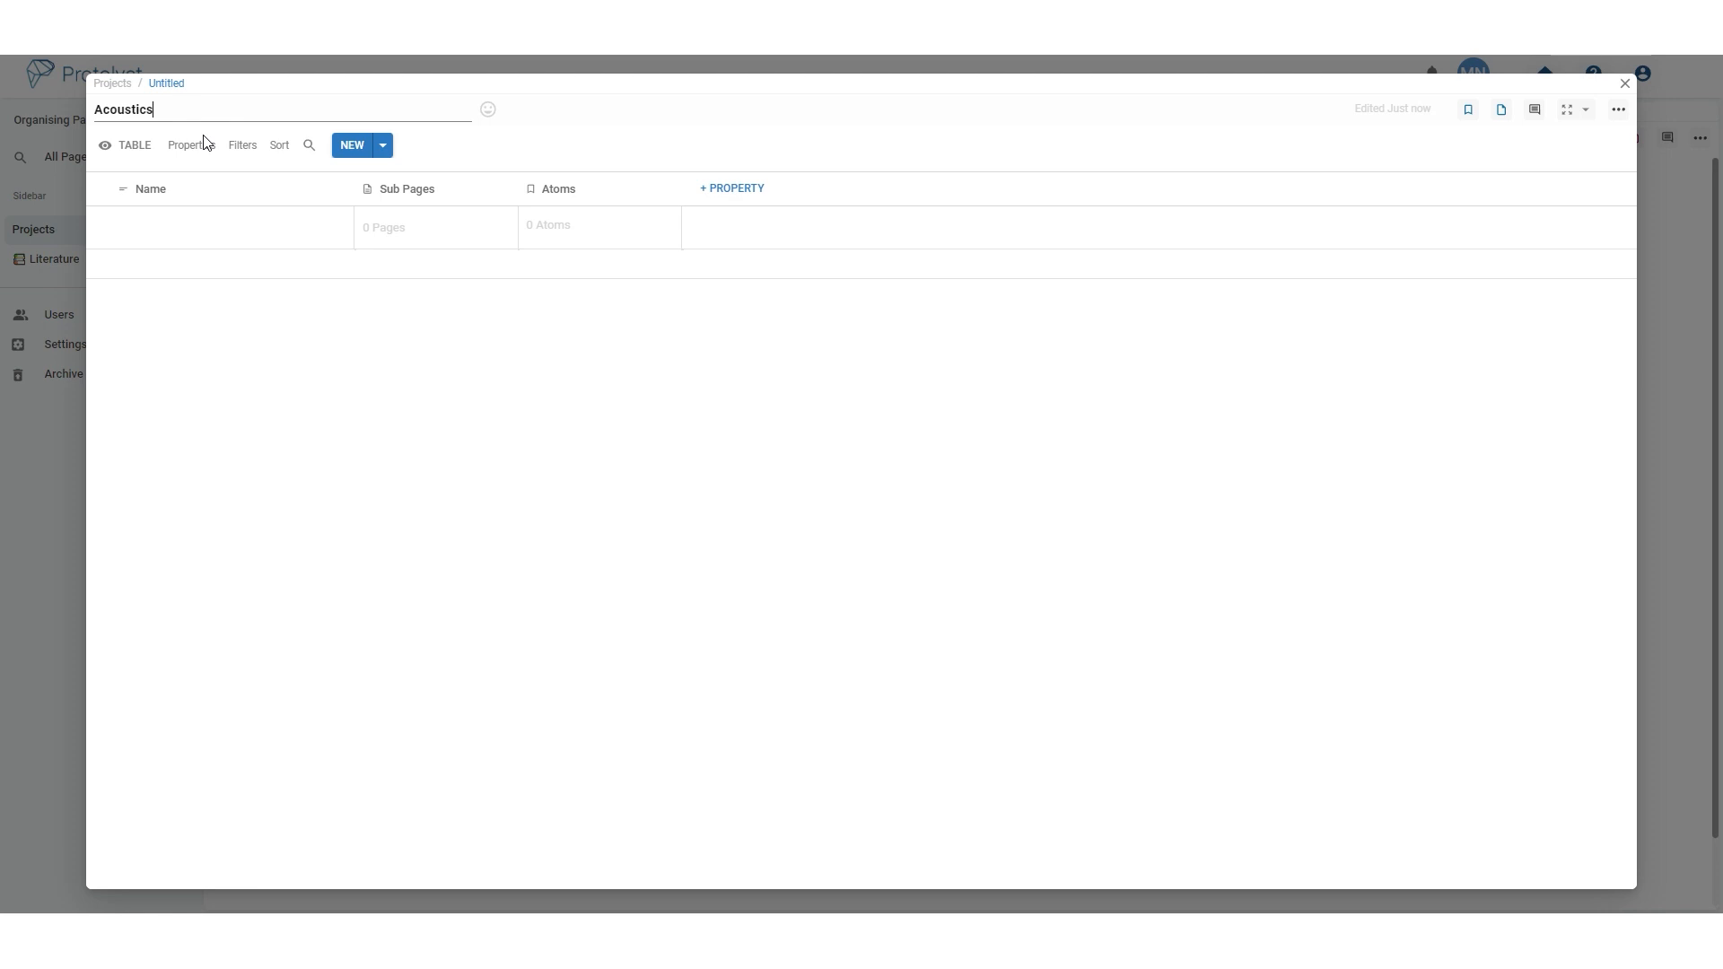
click(784, 513)
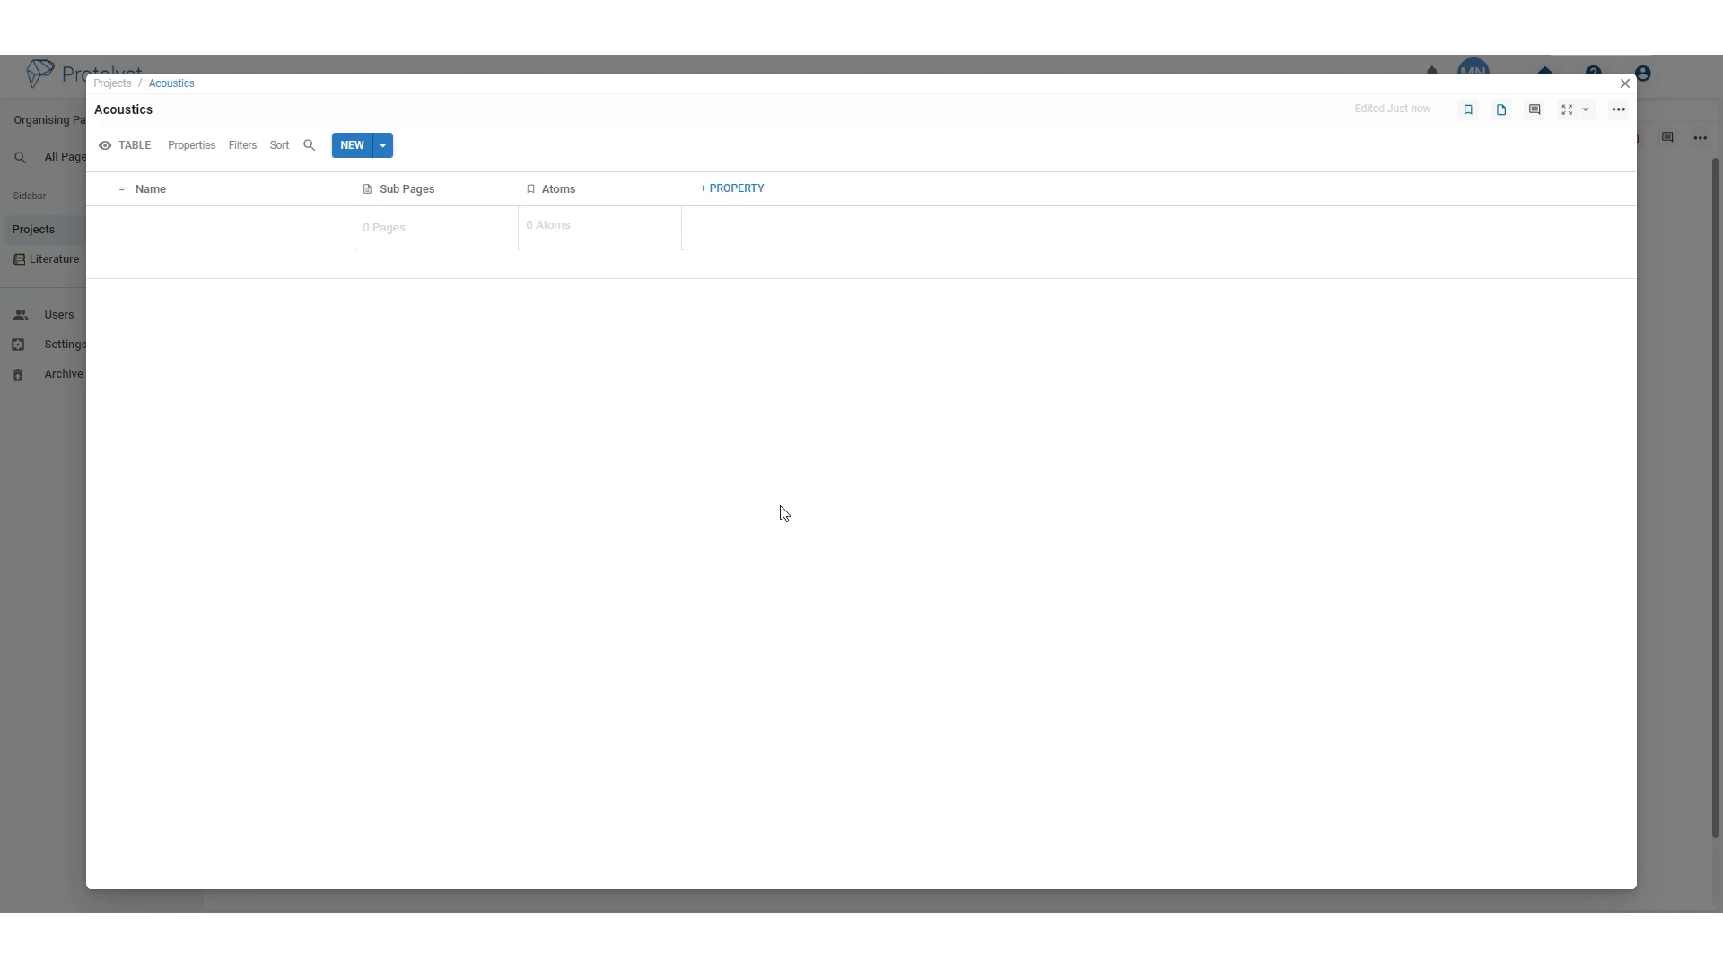
click(190, 235)
text(device design)
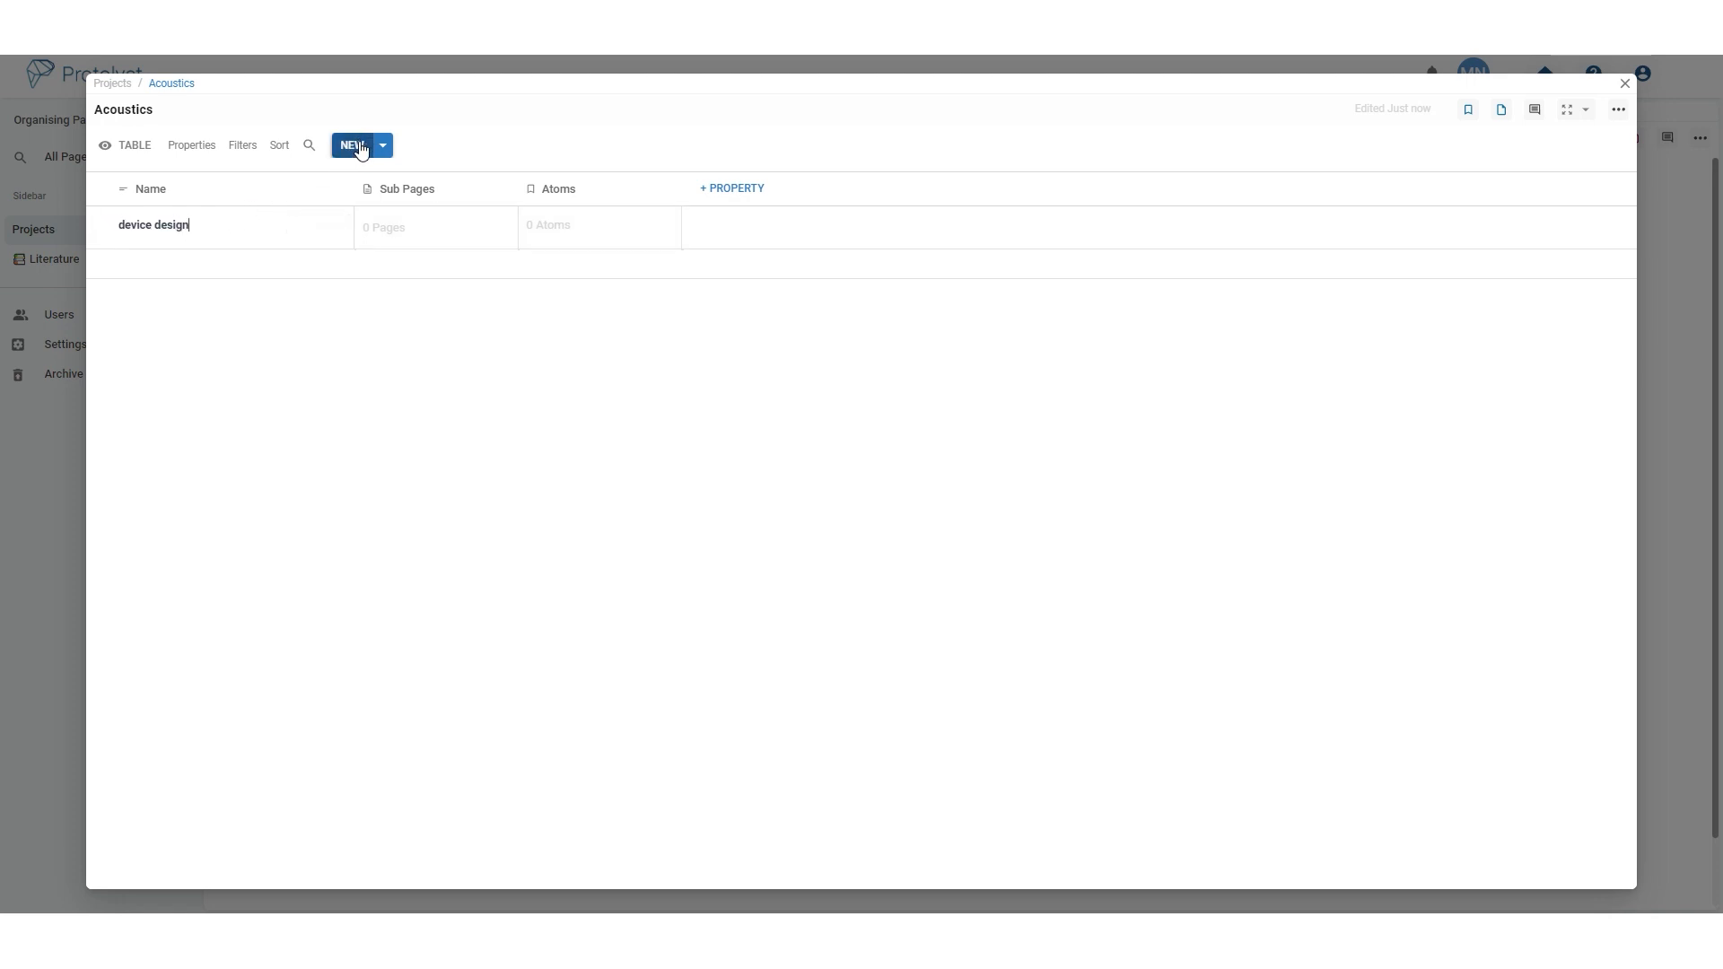
Add a row named "3D exploration" to the Acoustics table, view the device design page, and return to Projects.
click(355, 145)
text(3D exploration)
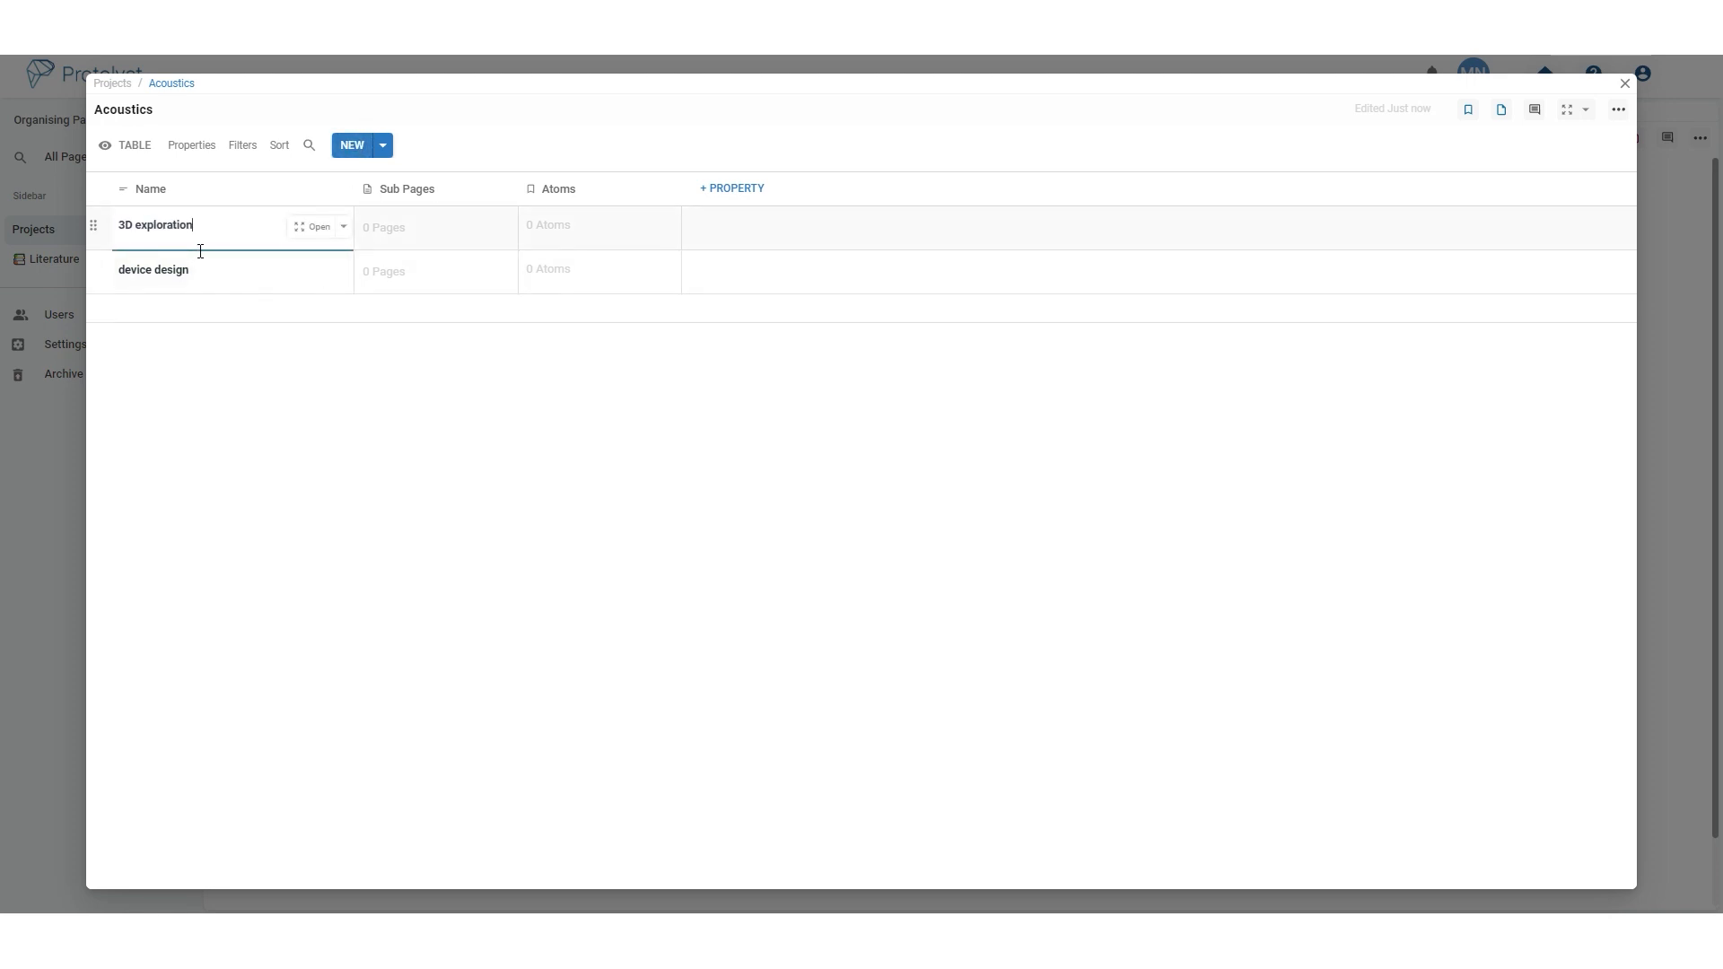
key(Return)
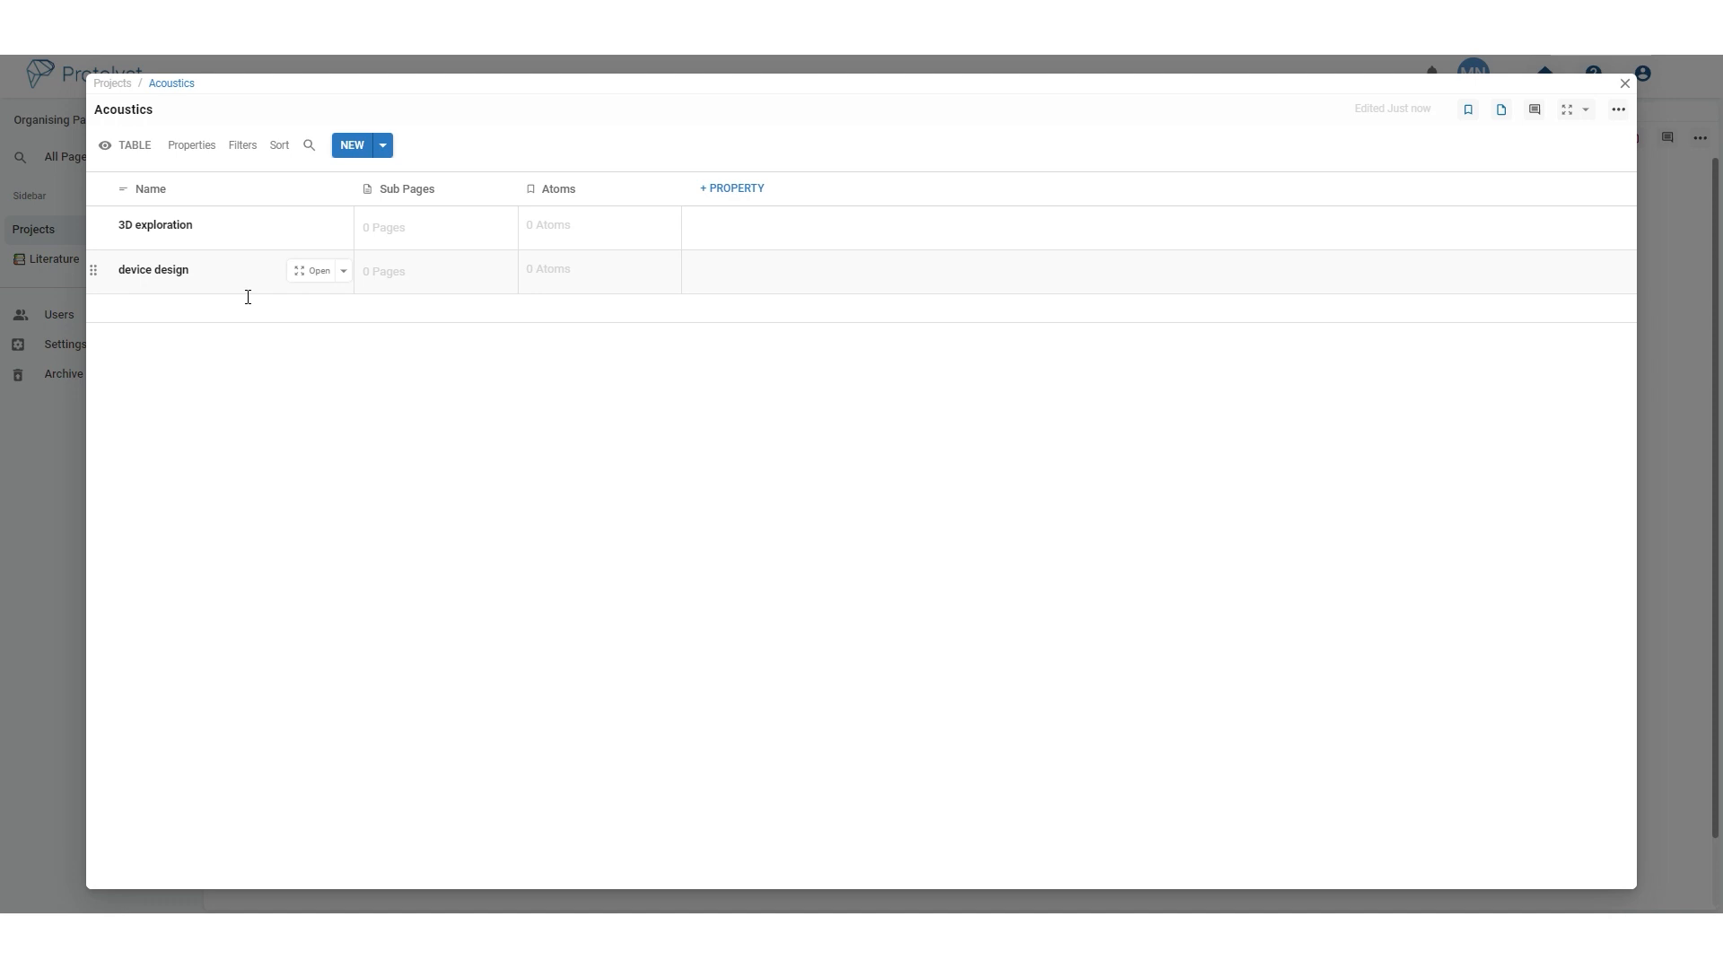
click(318, 271)
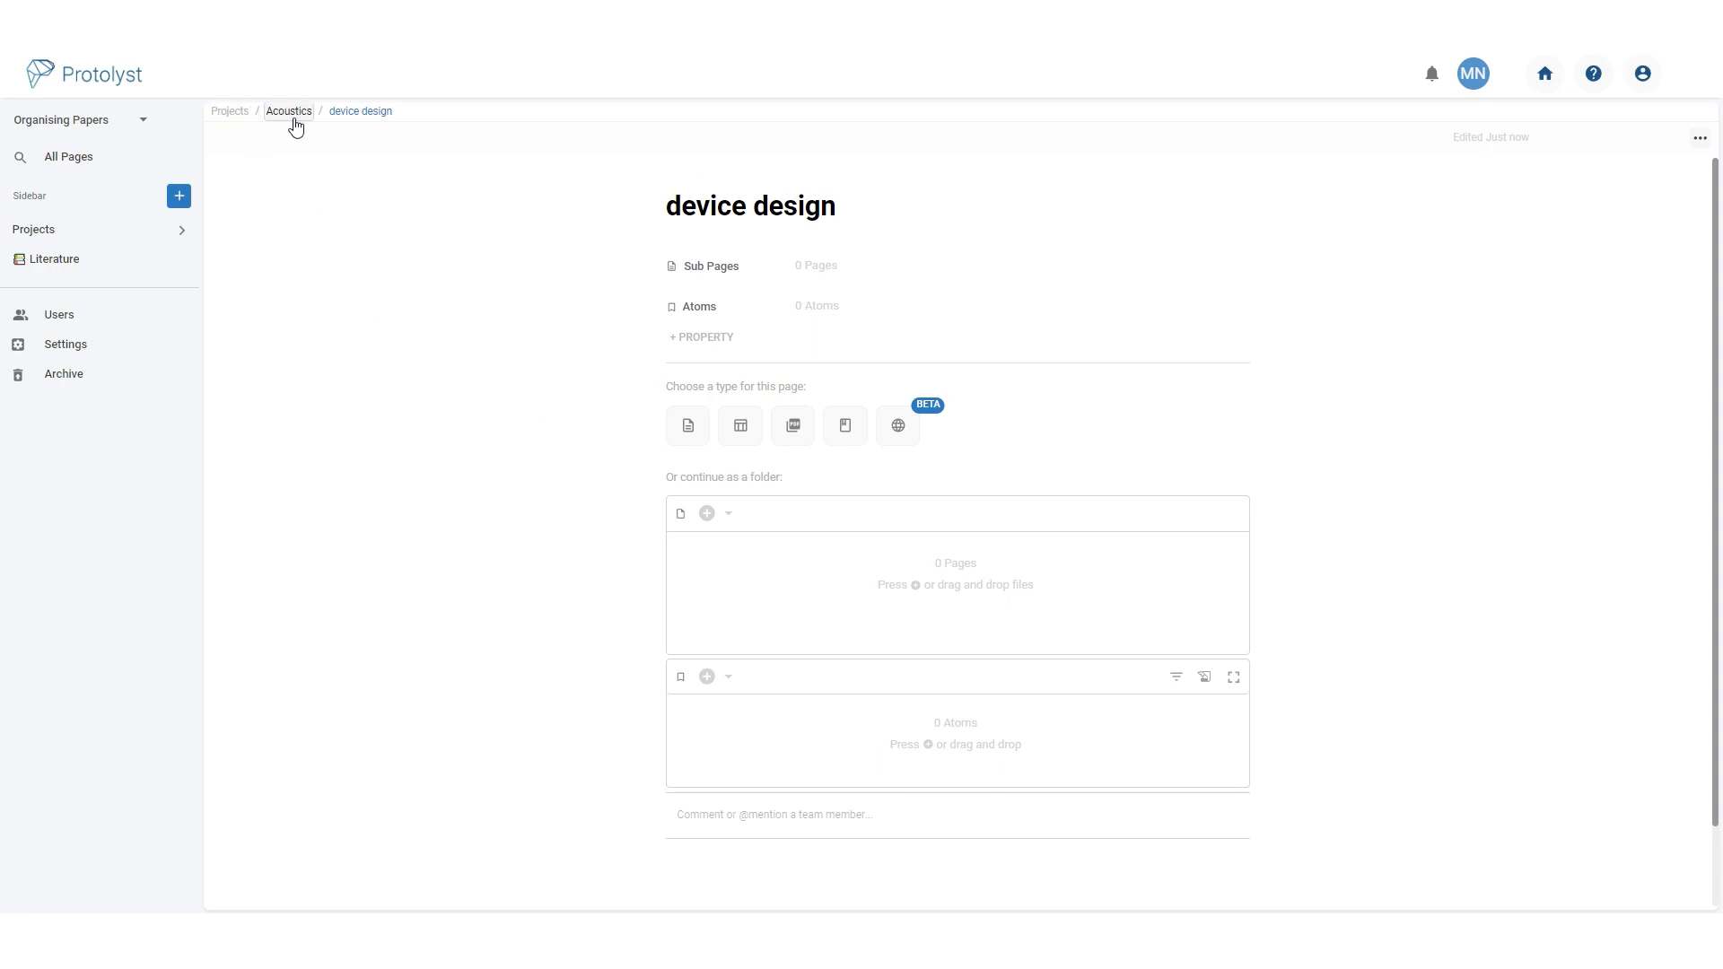
click(229, 112)
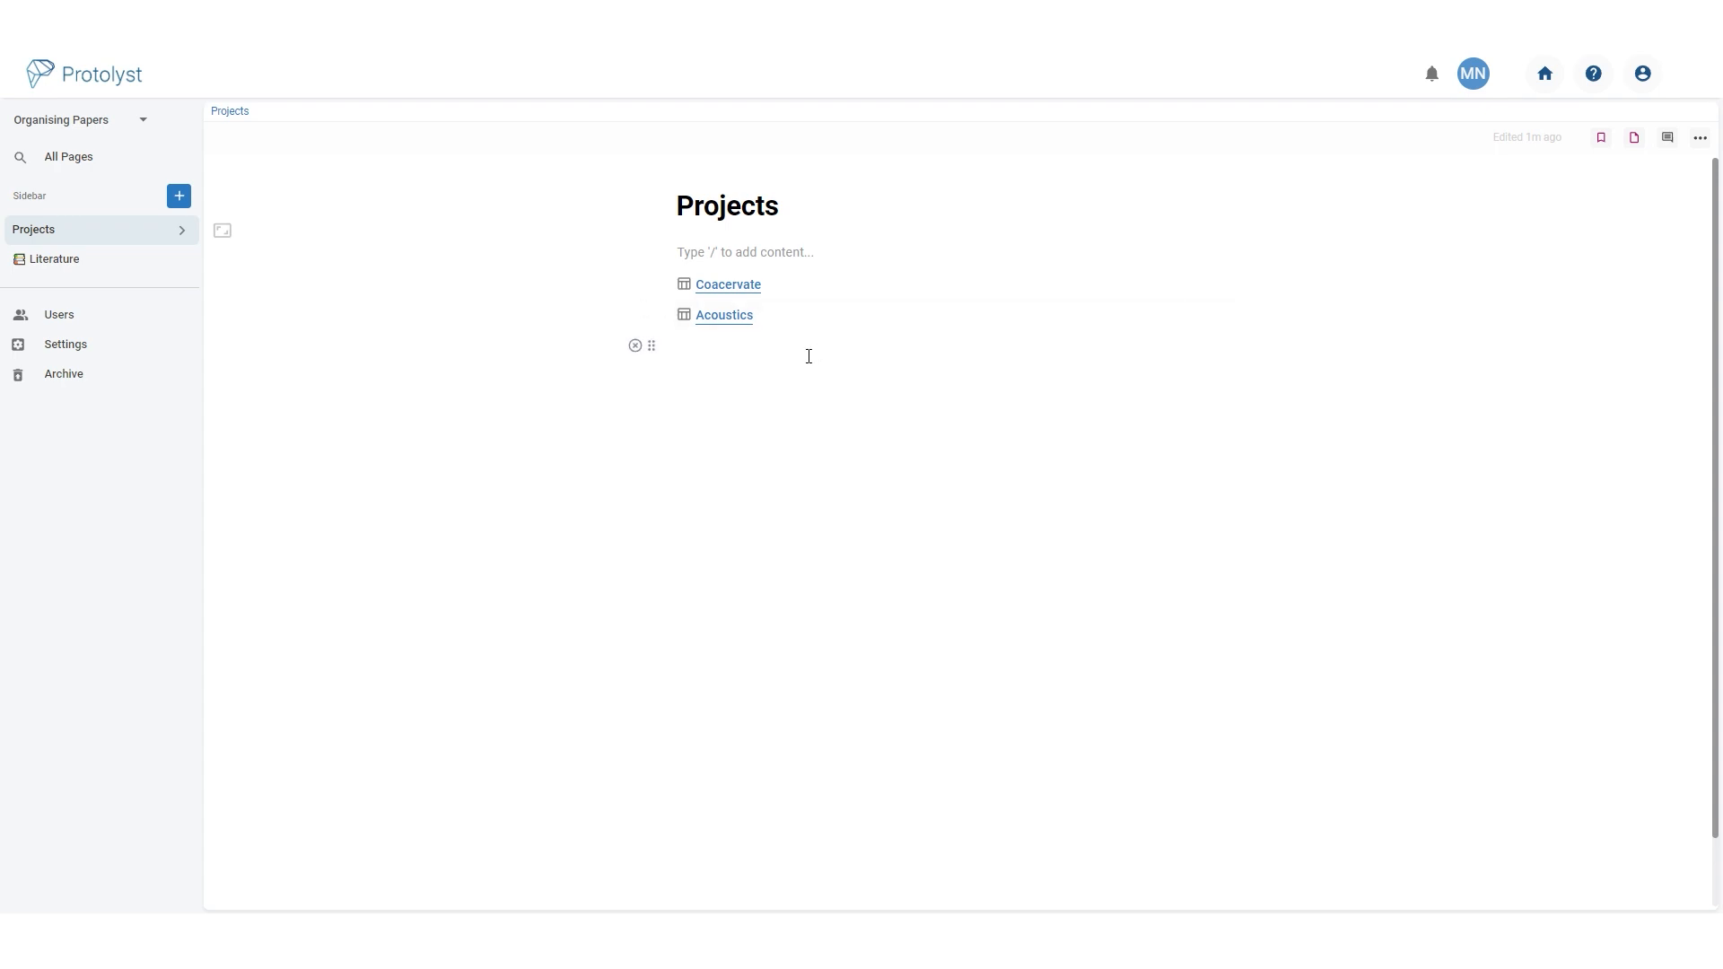
Create a new table page titled "Meetings" in the workspace.
click(179, 197)
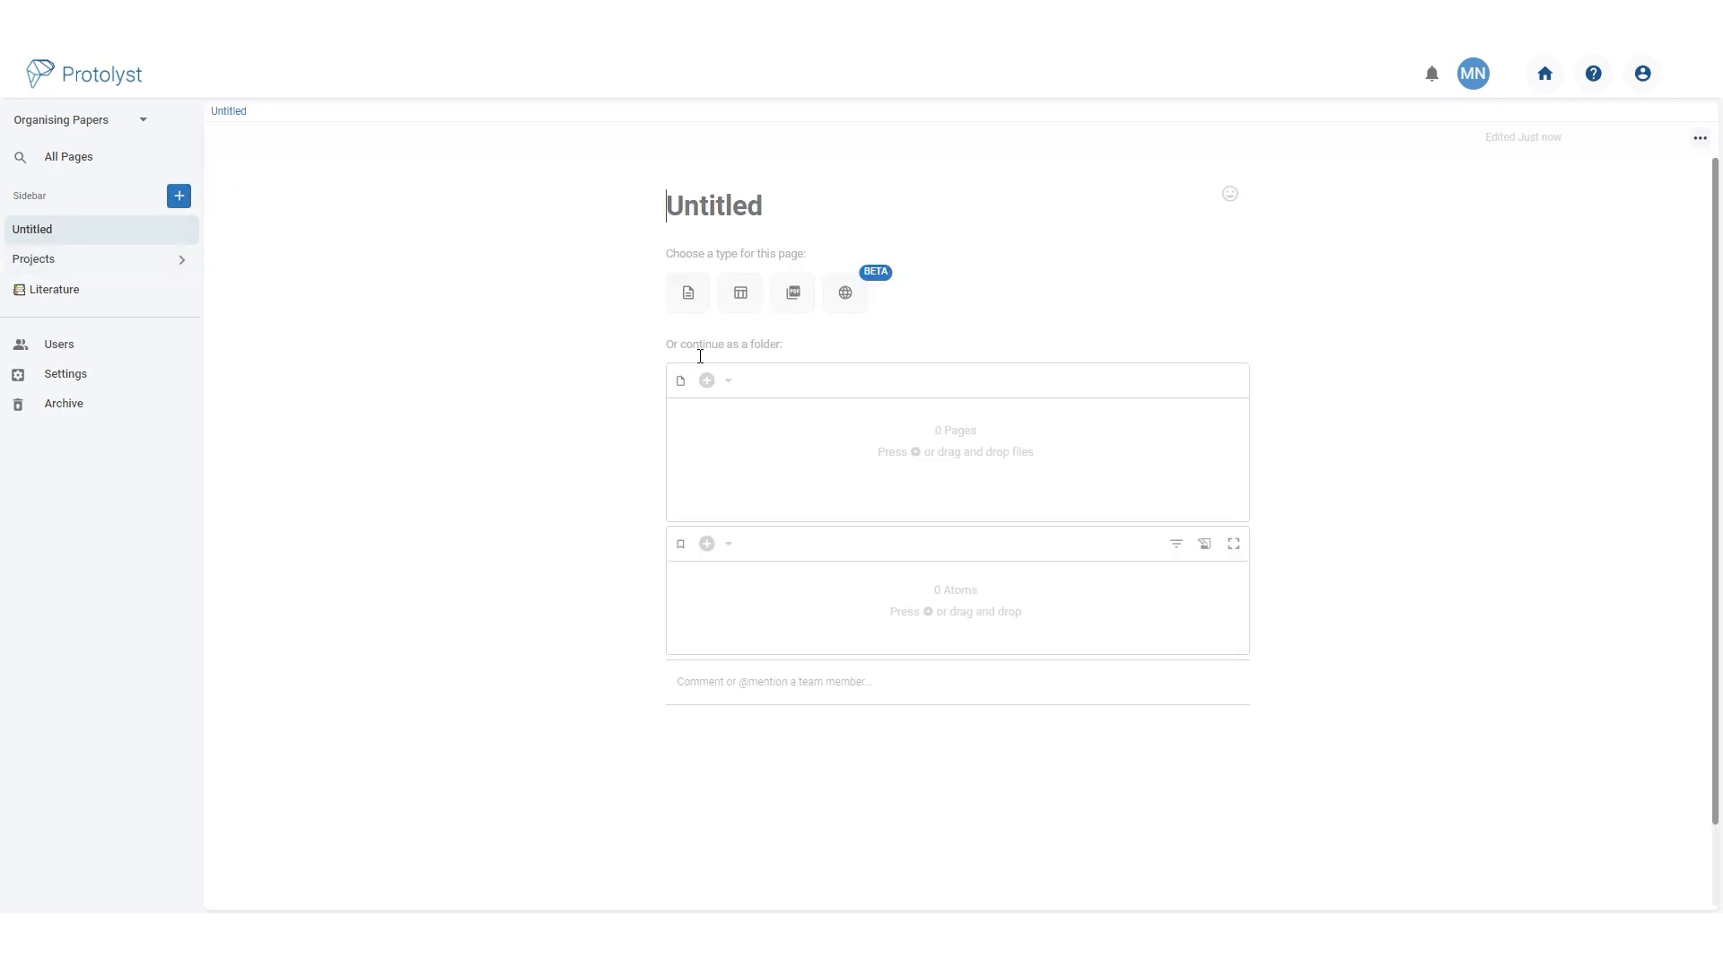
click(748, 306)
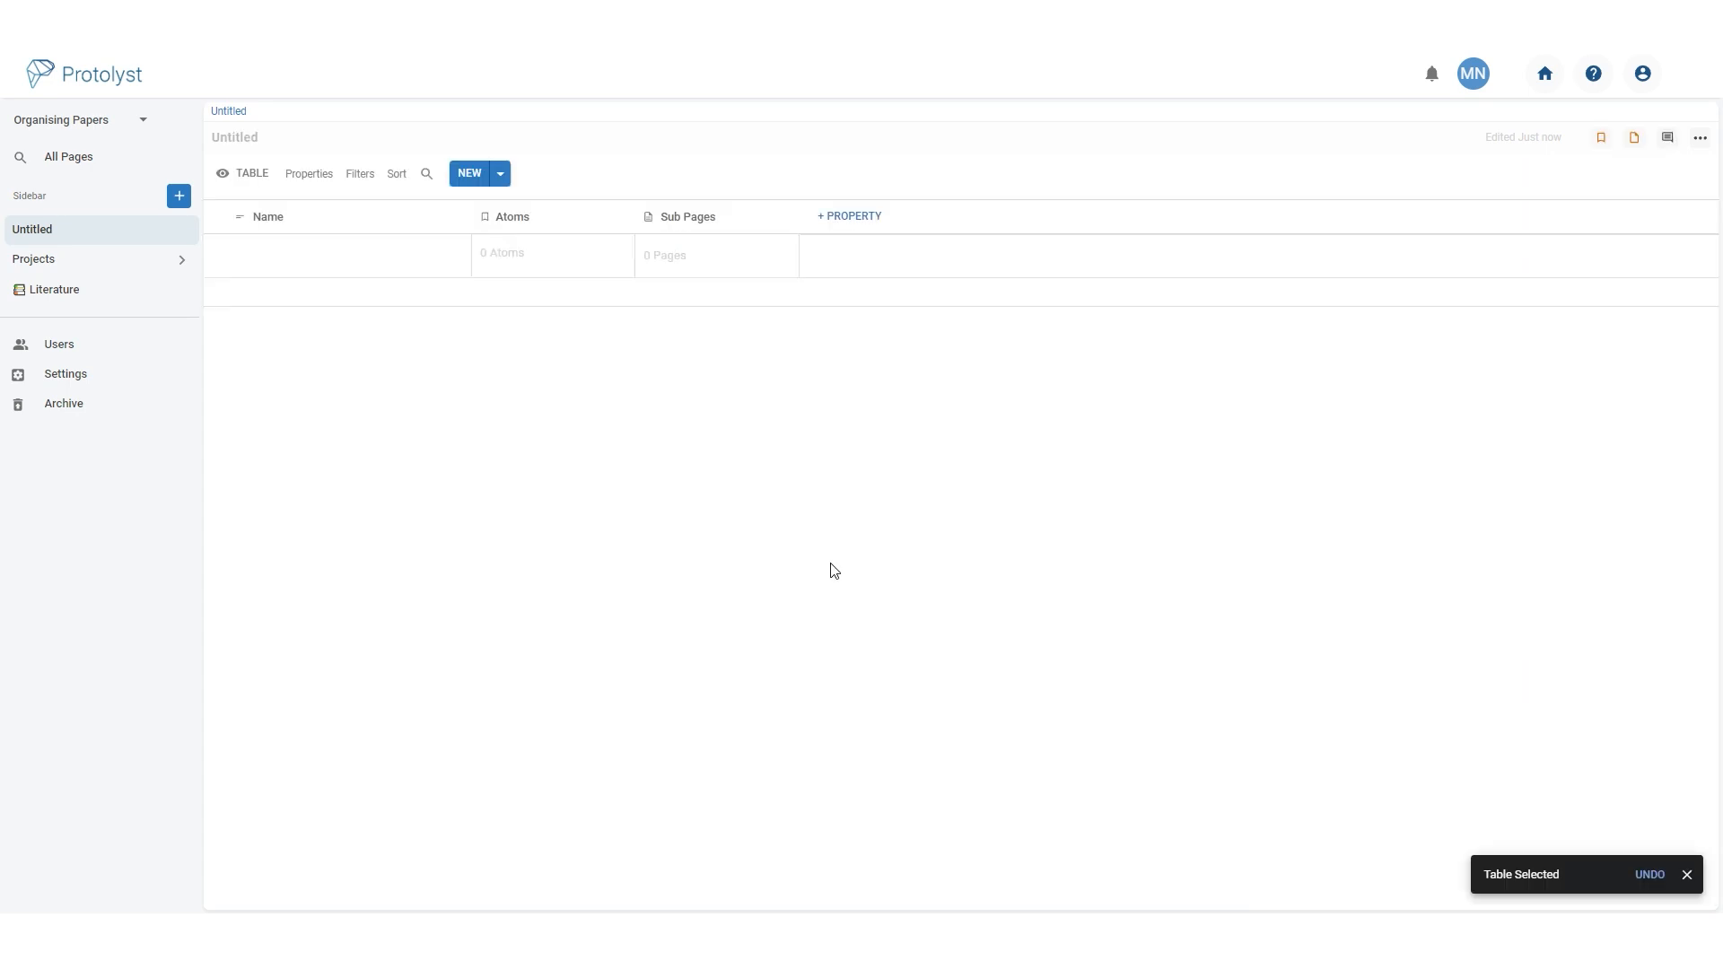
click(230, 149)
text(Meetings)
key(Return)
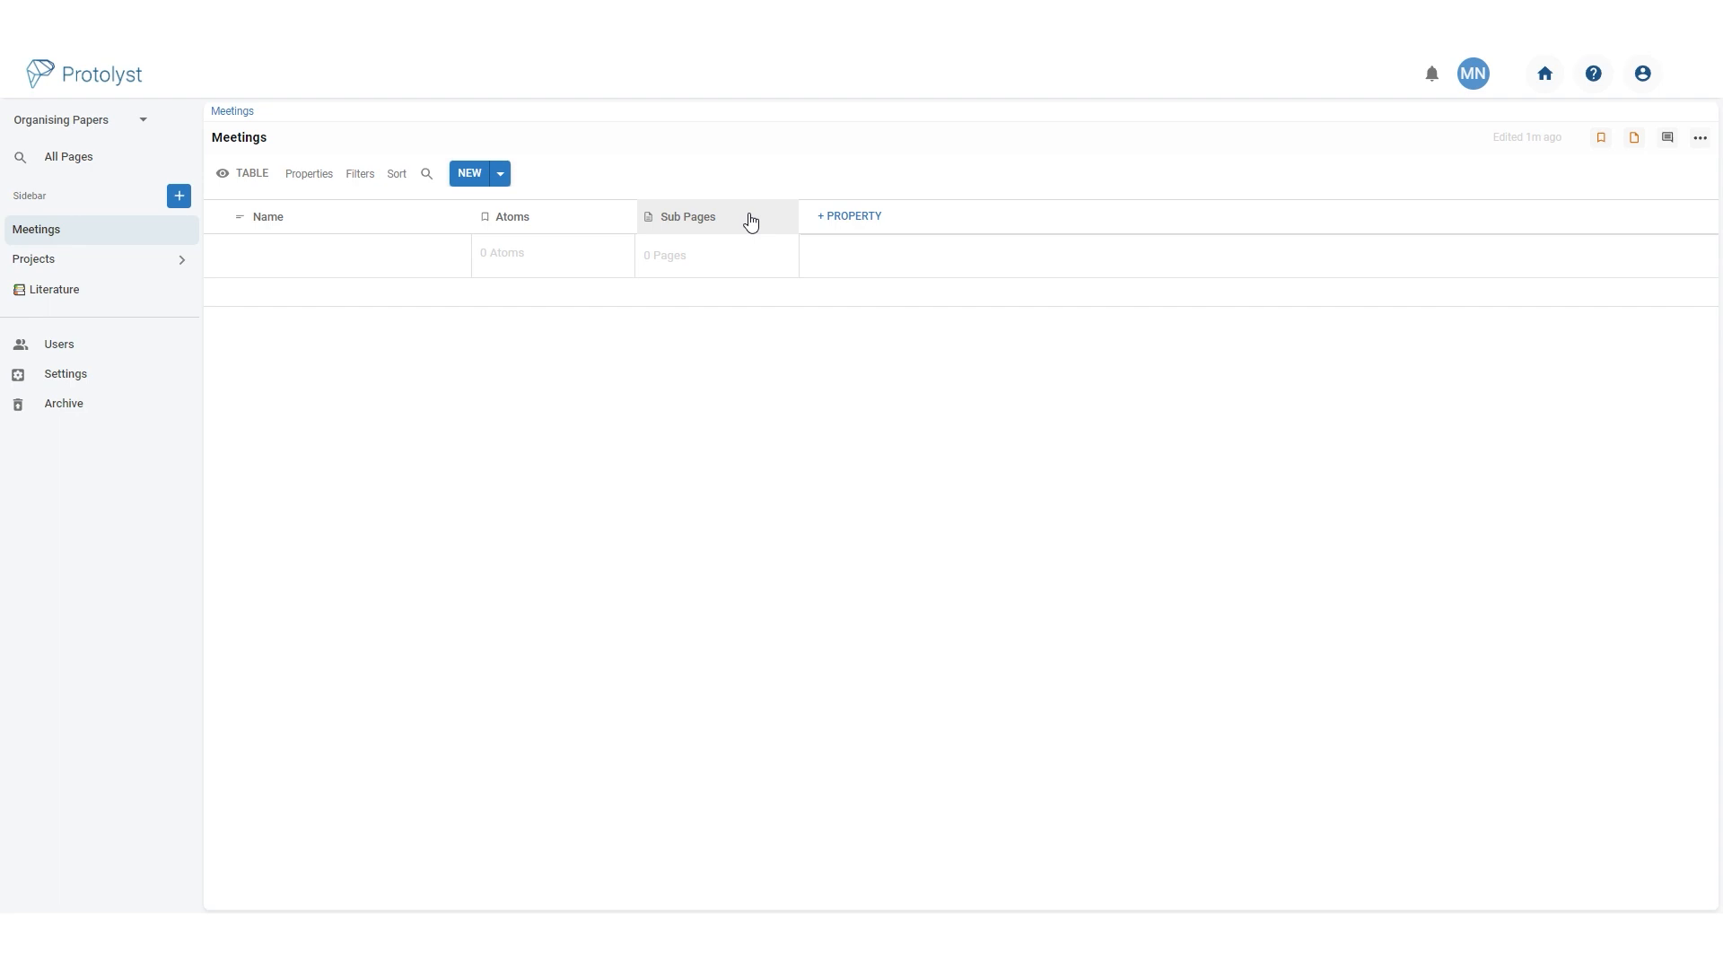
Add a property of type Date to the Meetings table.
click(867, 228)
click(857, 223)
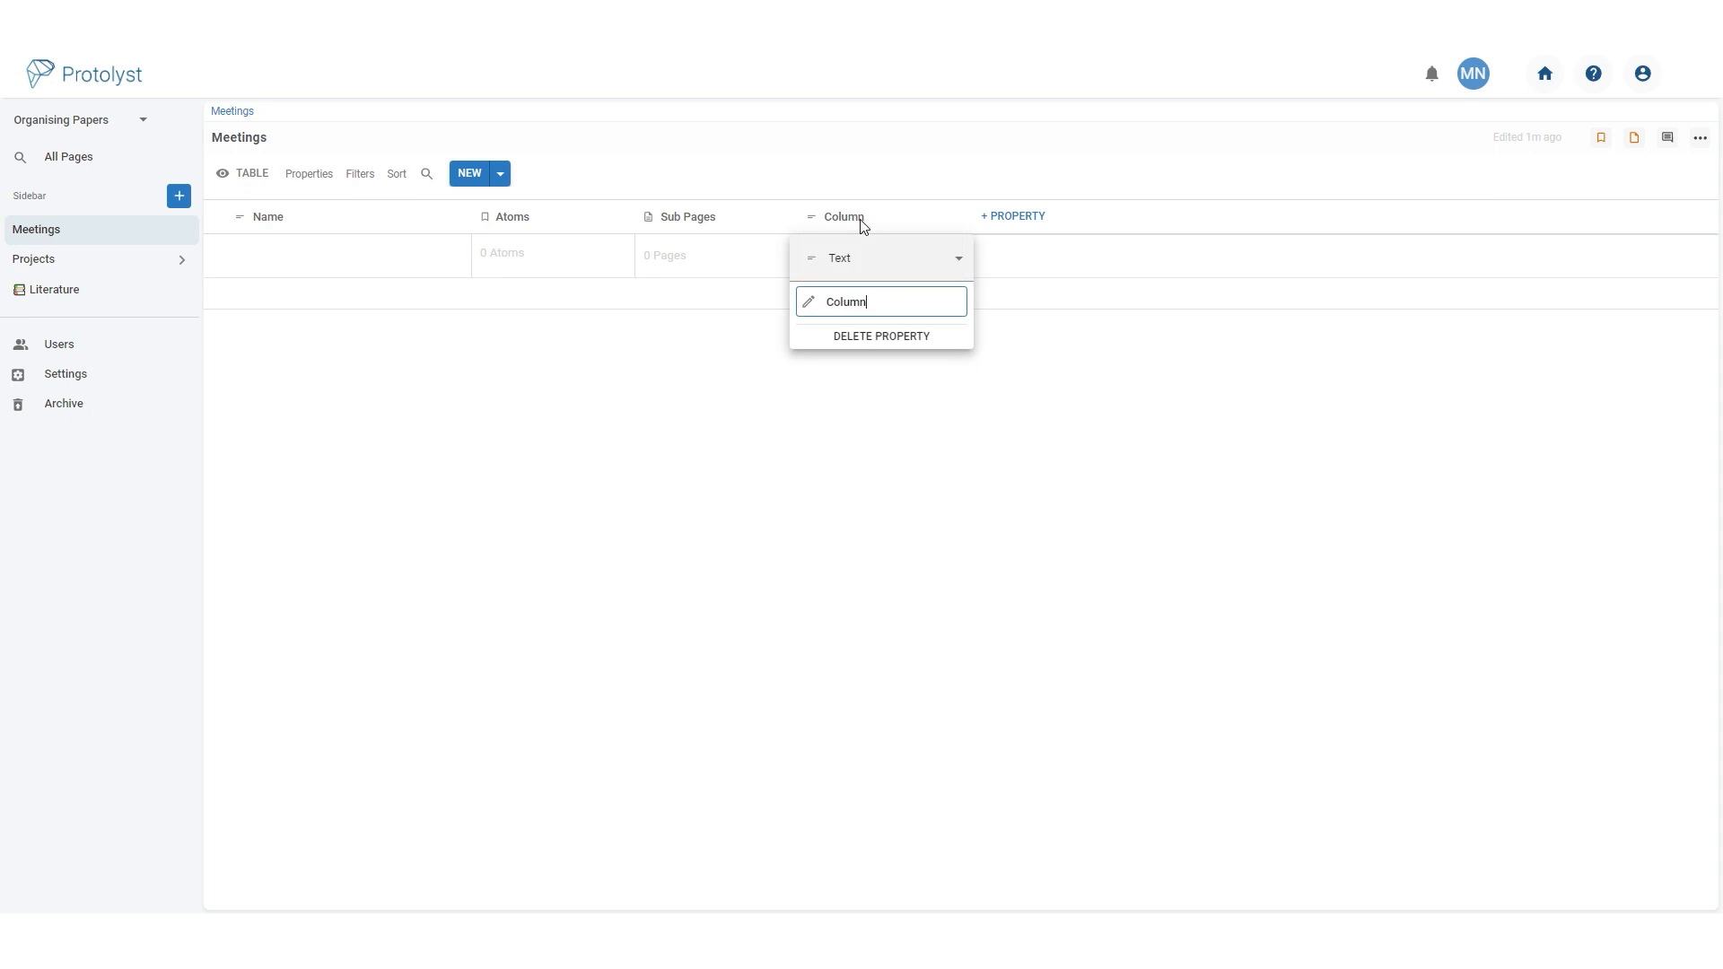
click(880, 258)
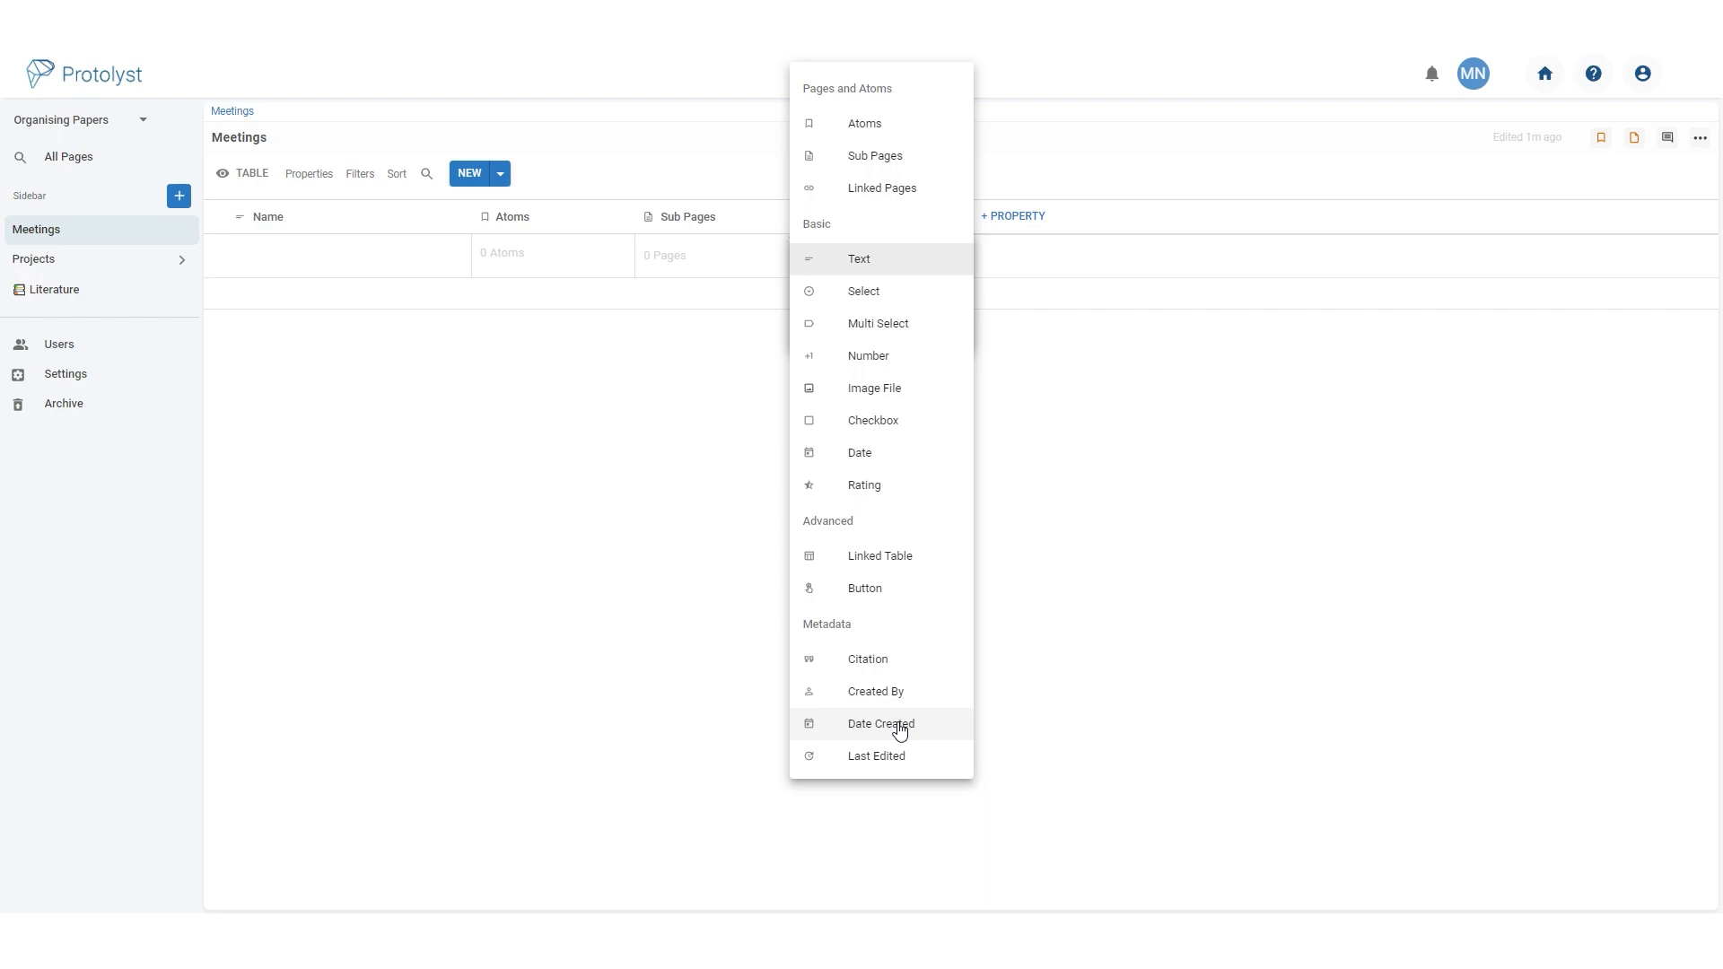
click(863, 453)
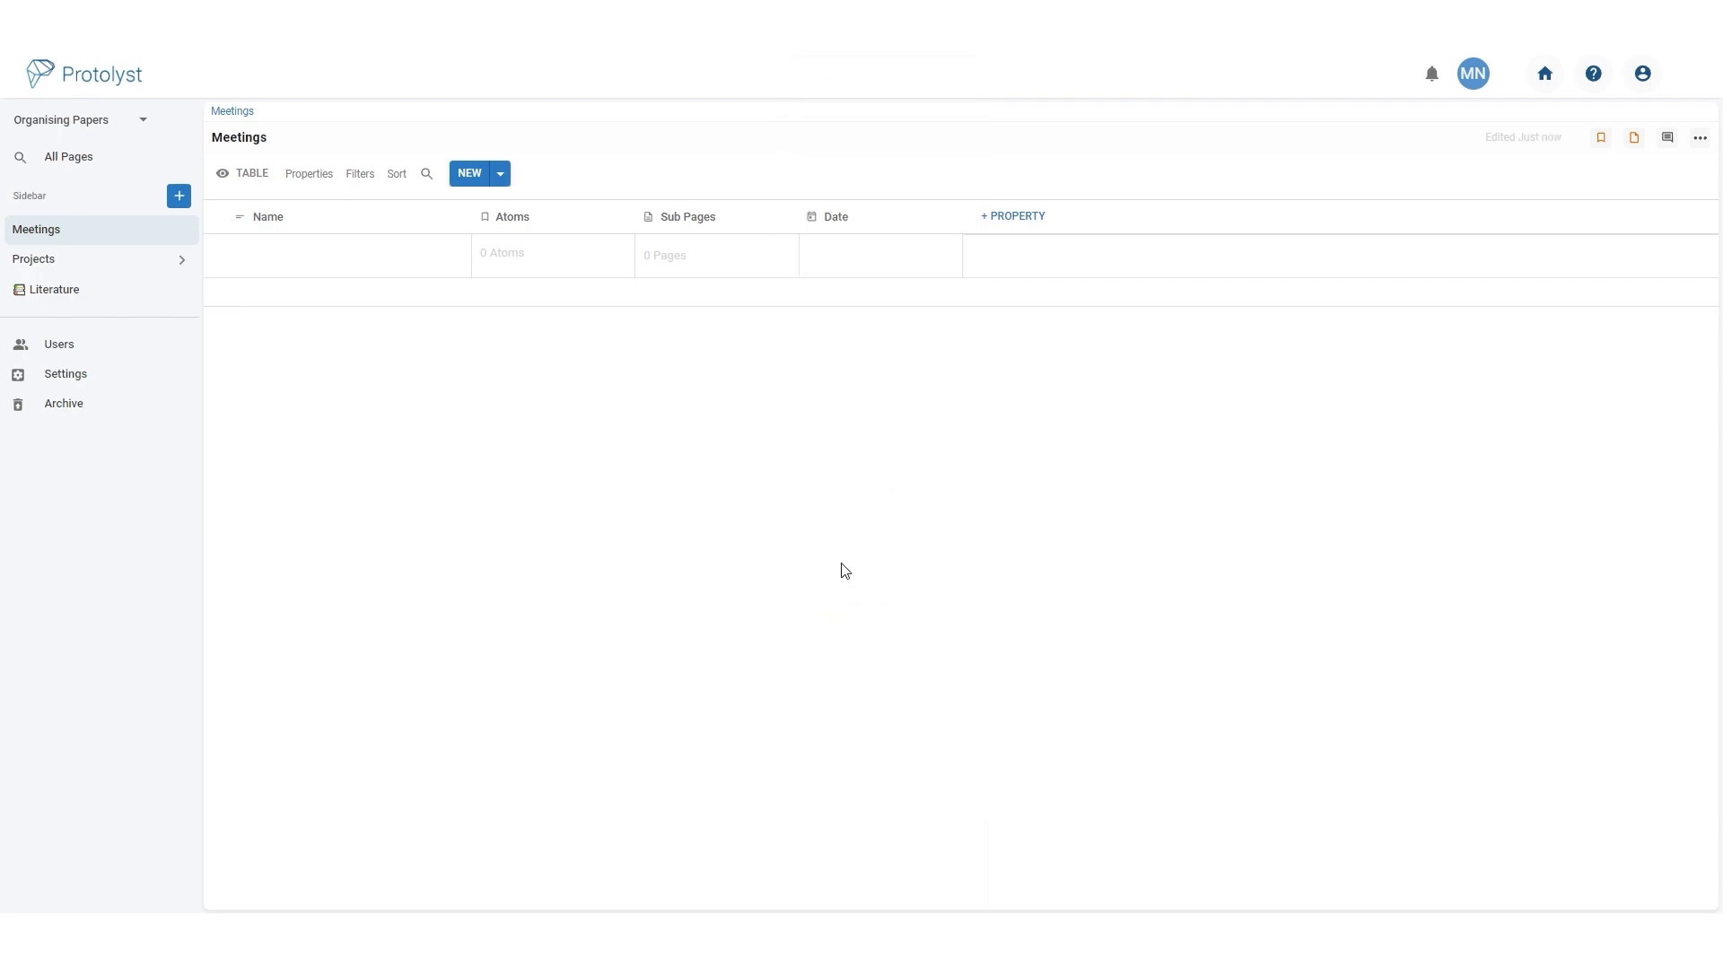